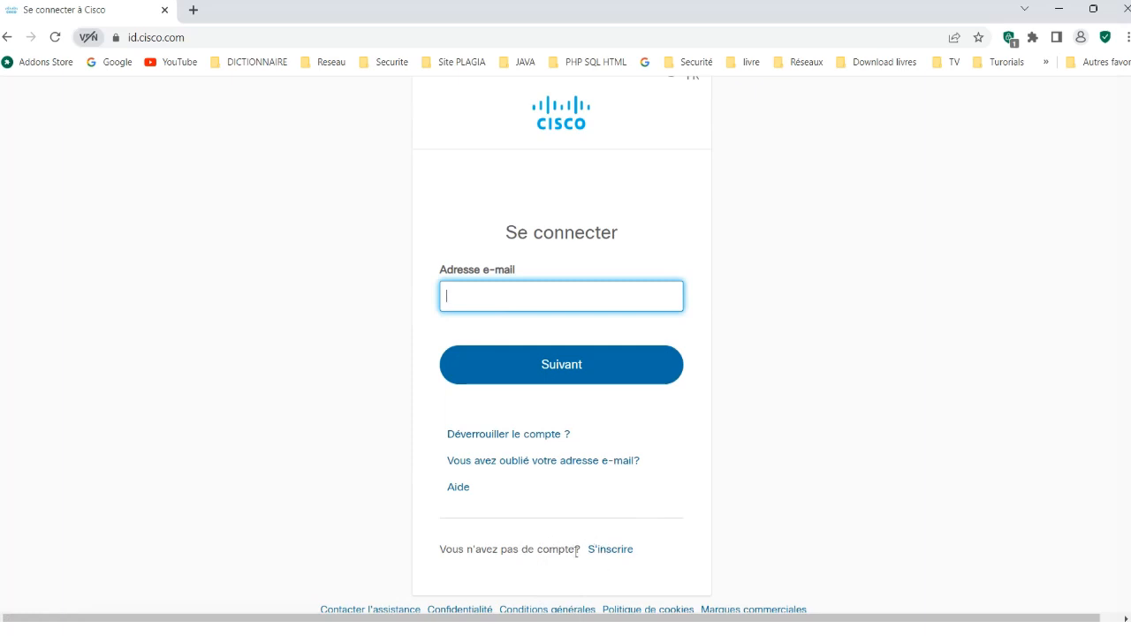
- Sign in to the Cisco account by entering the account e-mail and the account password
click(486, 295)
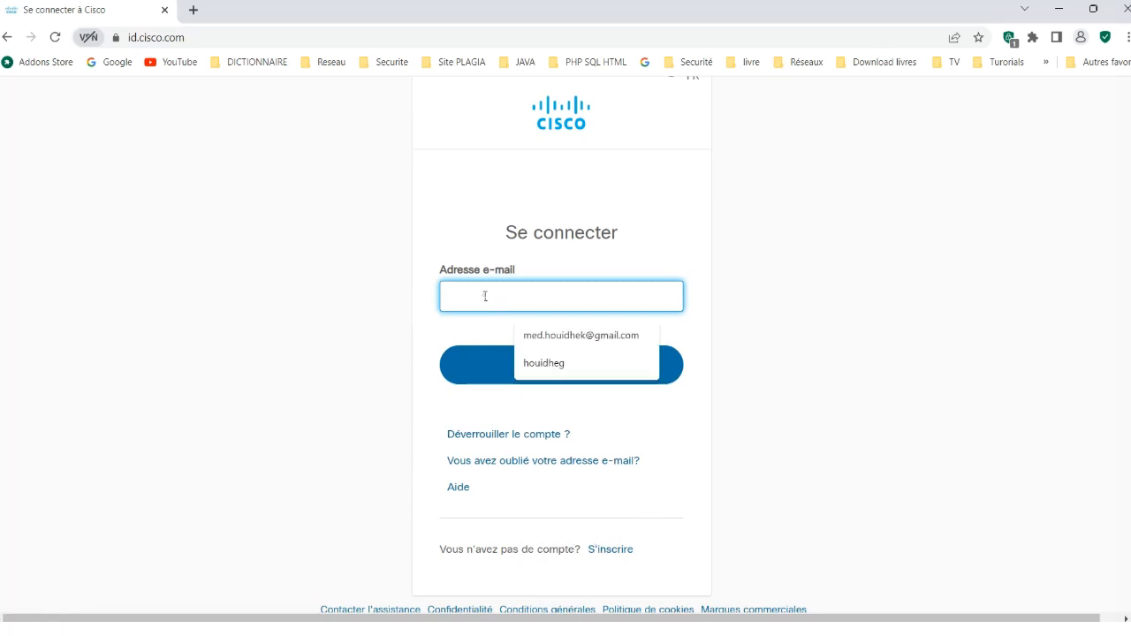
click(568, 337)
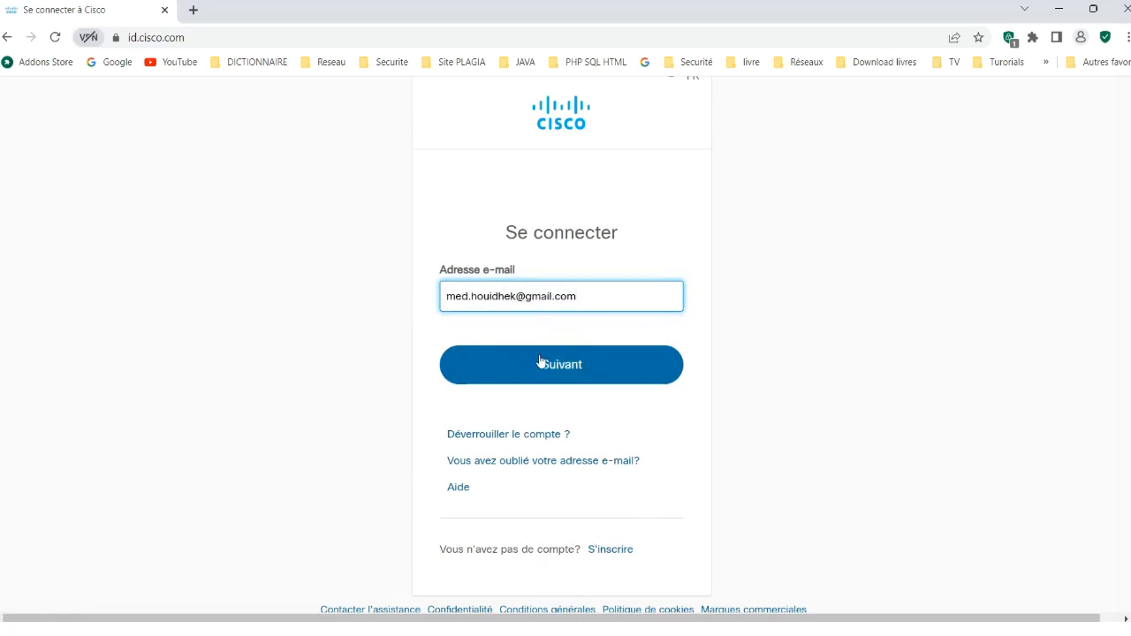
click(564, 365)
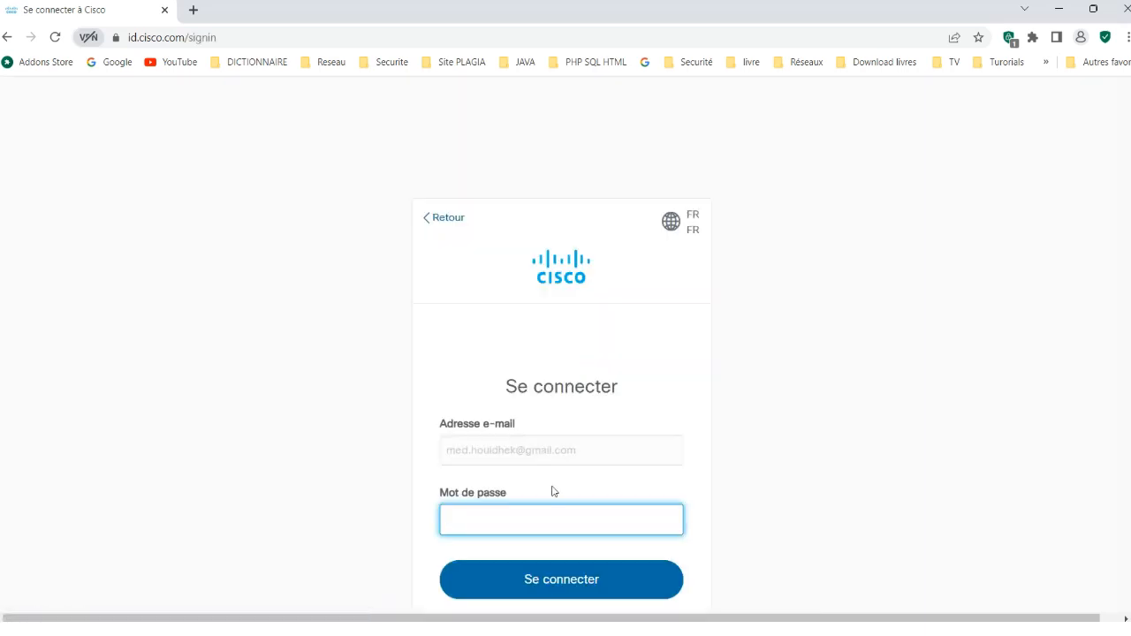
click(510, 522)
text(•)
key(Return)
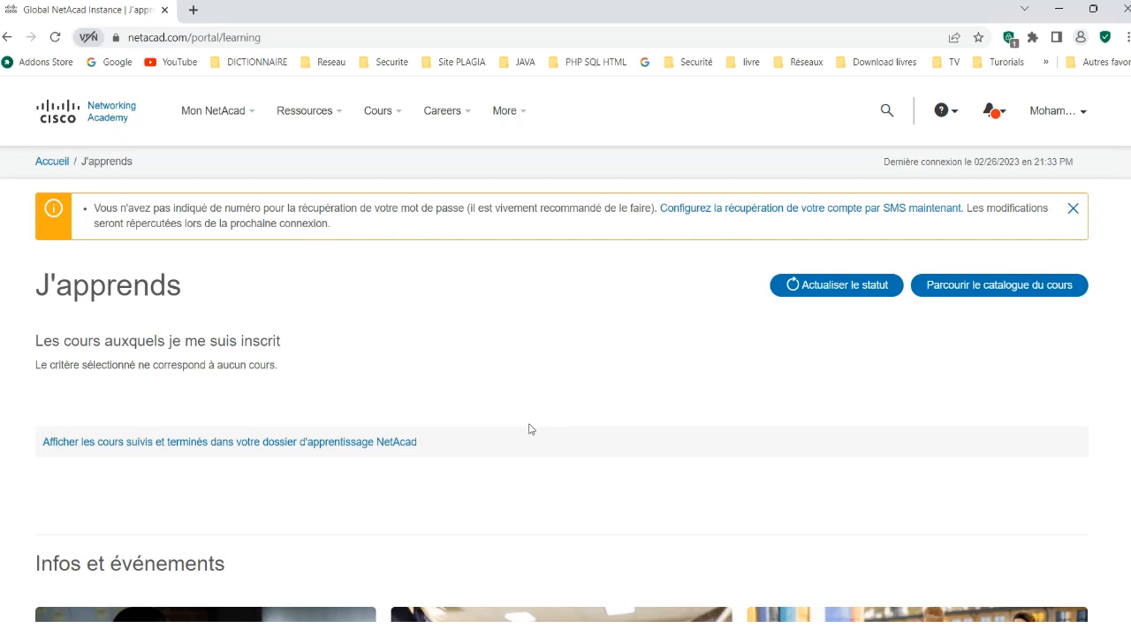
- Open the Packet Tracer download page from the Networking Academy resources
mouse_move(203, 113)
mouse_move(286, 115)
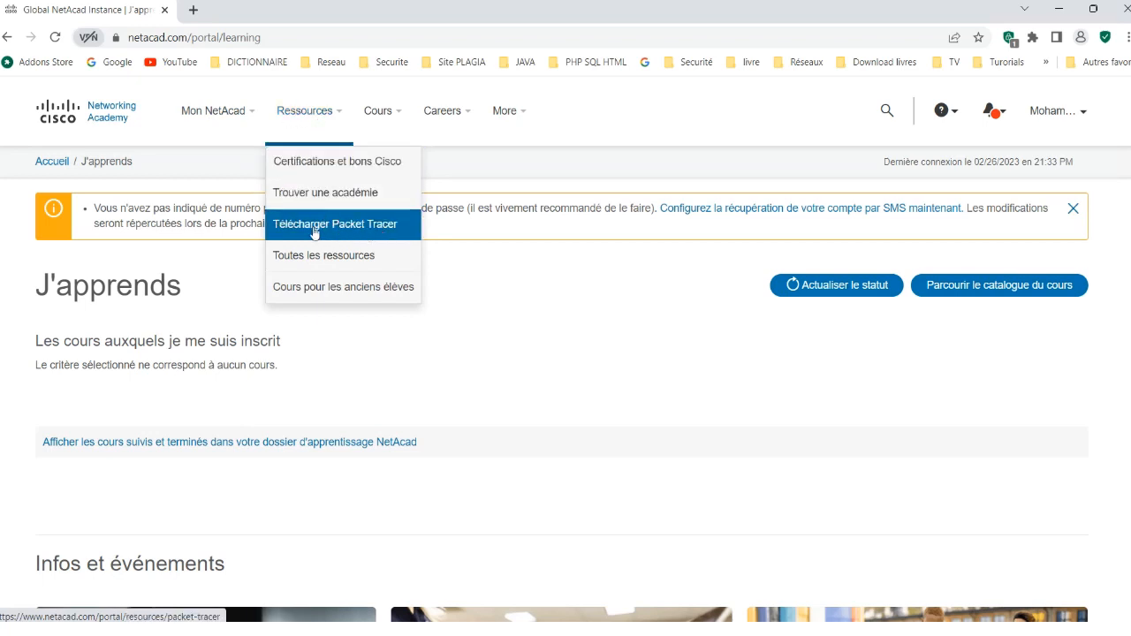
click(371, 235)
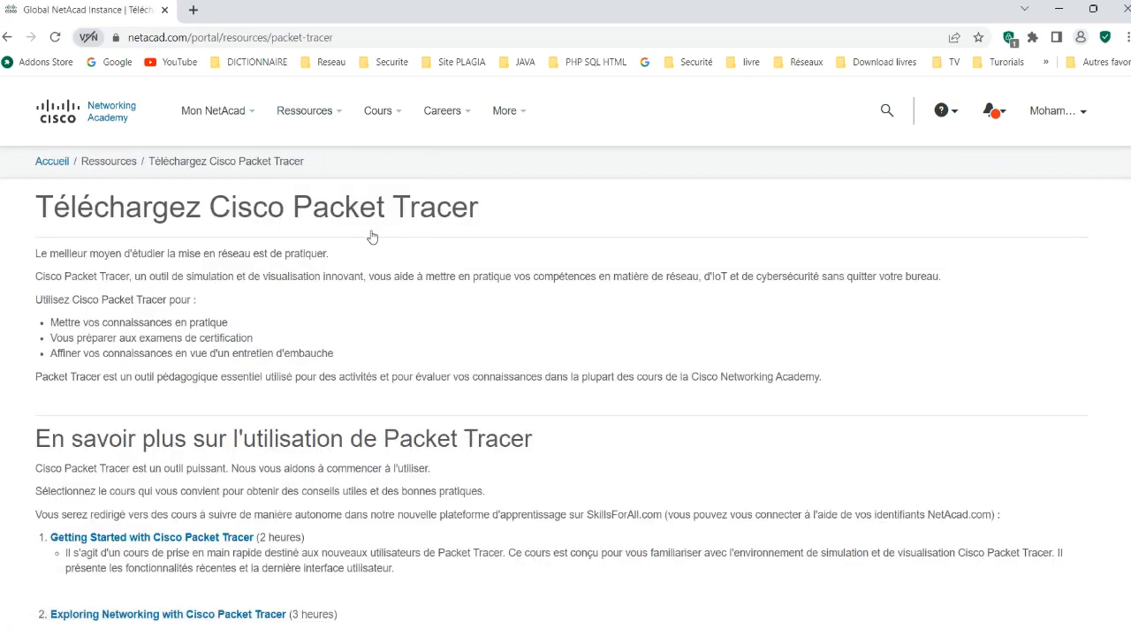
- Examine the Packet Tracer 8.2 system requirements and the download options for Windows, Ubuntu and macOS
scroll(371, 317, down, 5)
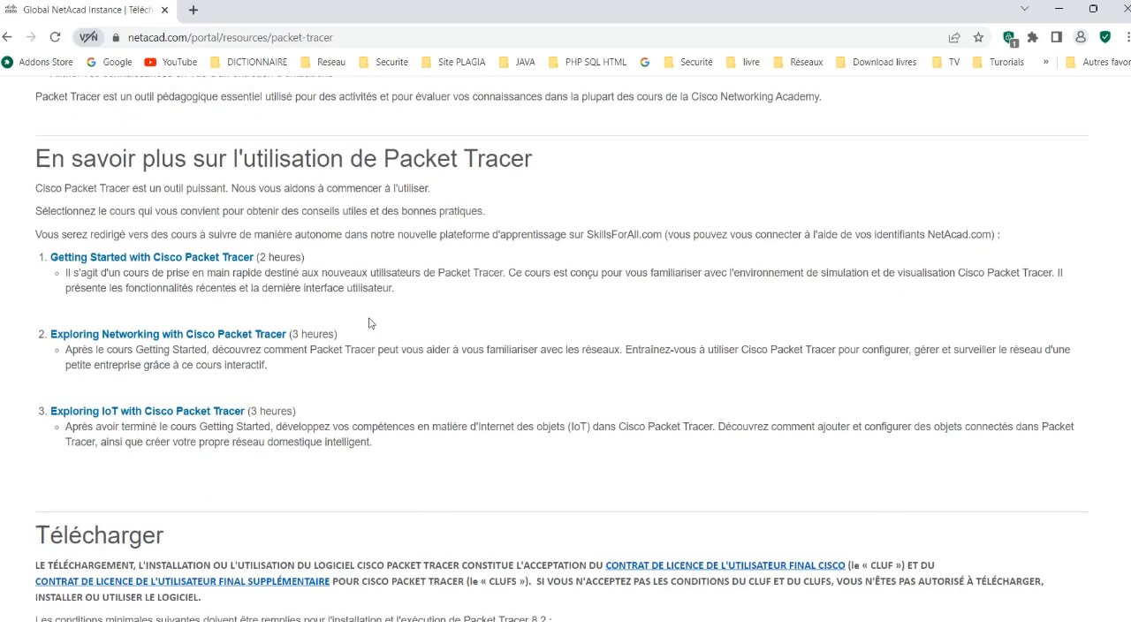
scroll(370, 318, down, 1)
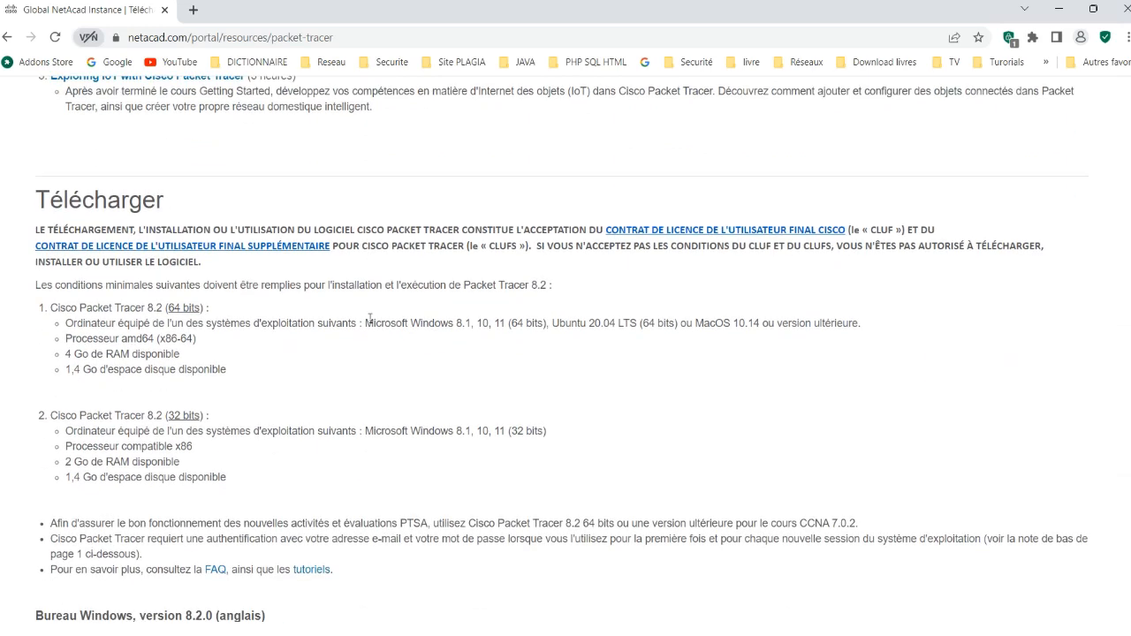
scroll(371, 319, down, 2)
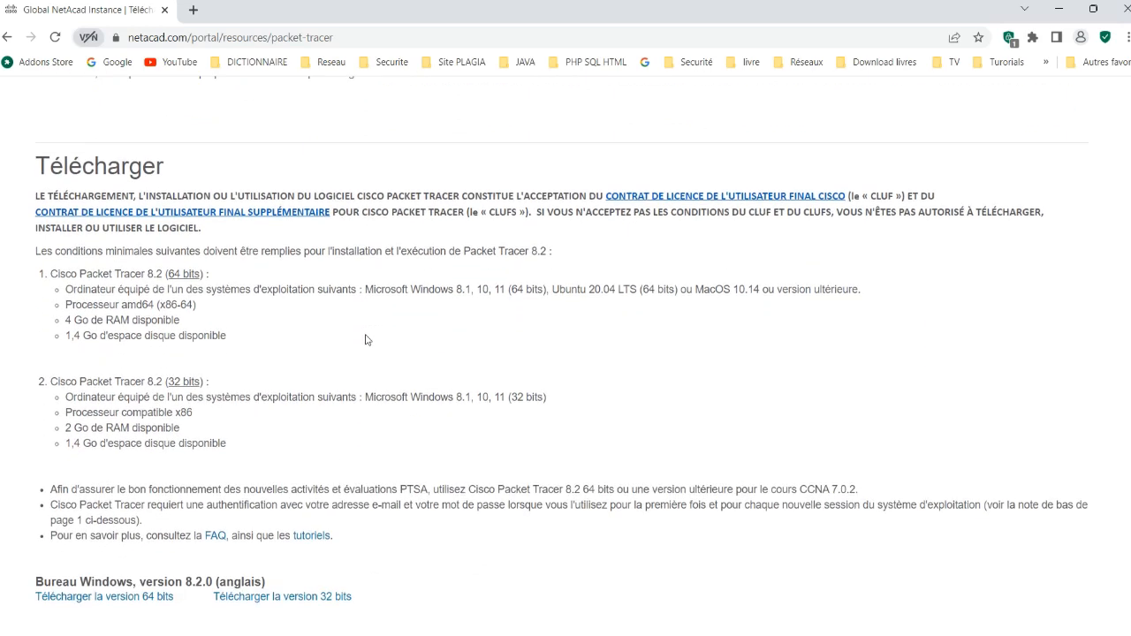
scroll(204, 490, down, 1)
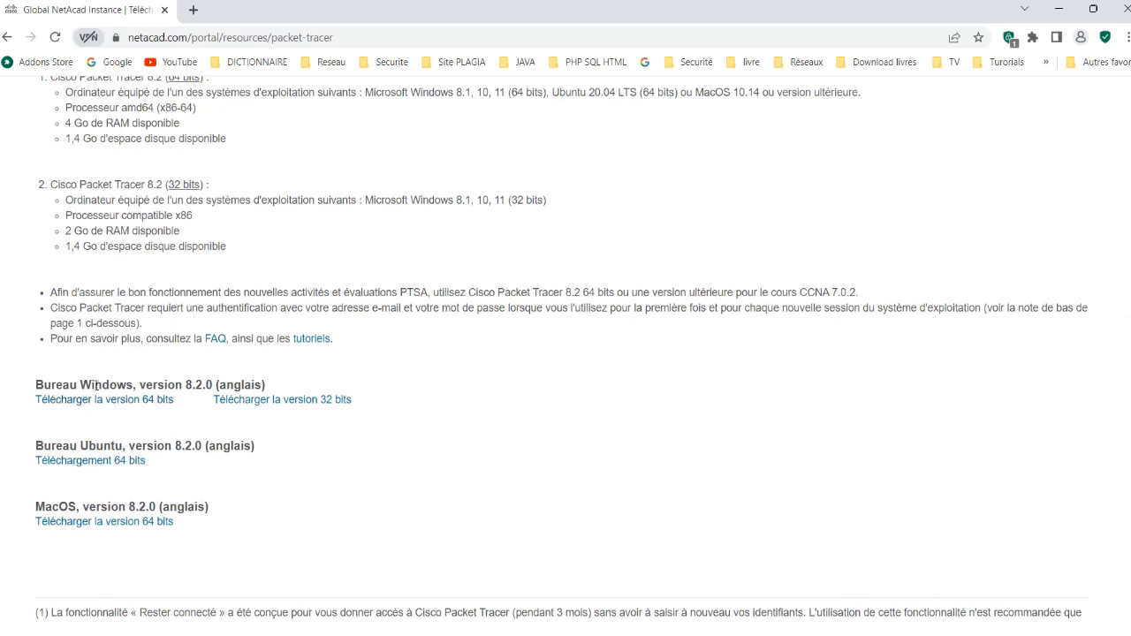
drag(78, 446, 130, 447)
drag(35, 507, 79, 507)
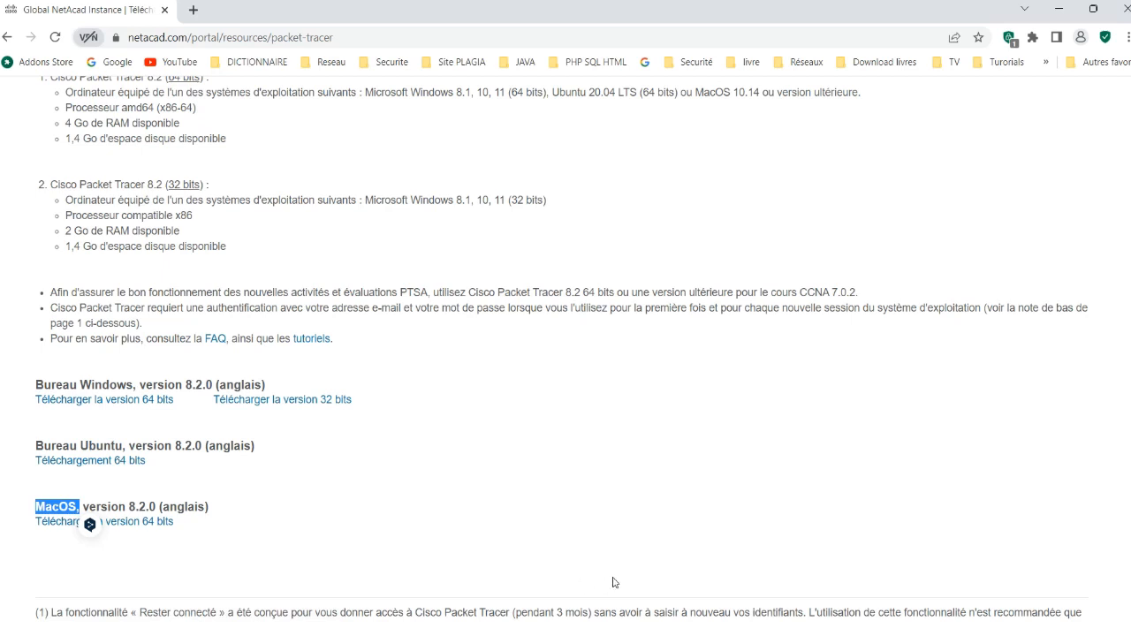
scroll(699, 522, up, 2)
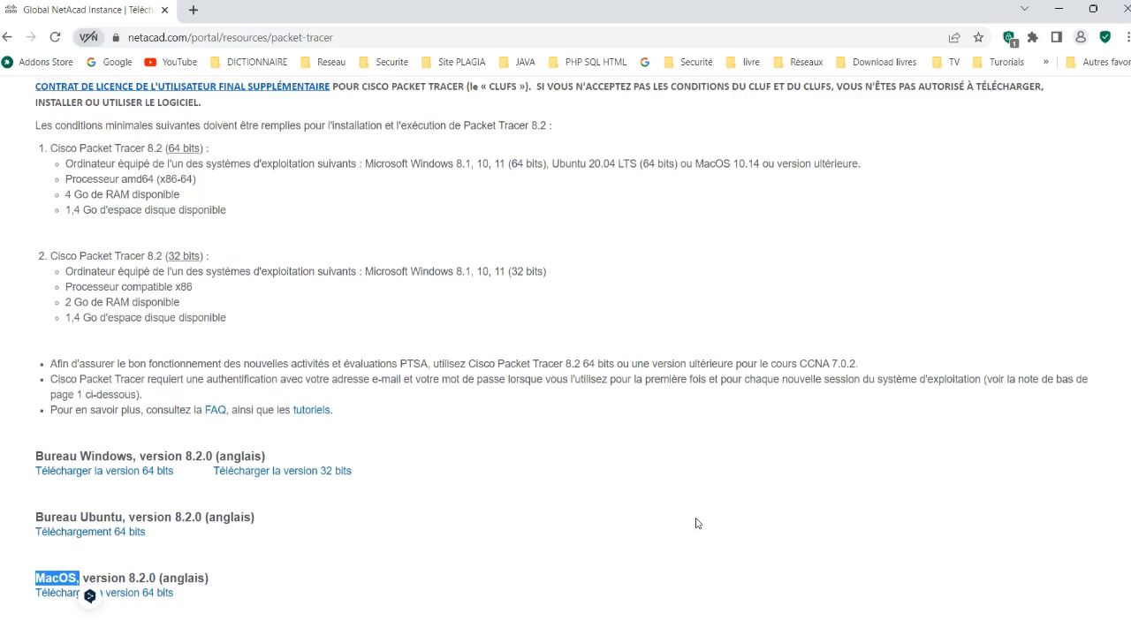
drag(50, 230, 250, 403)
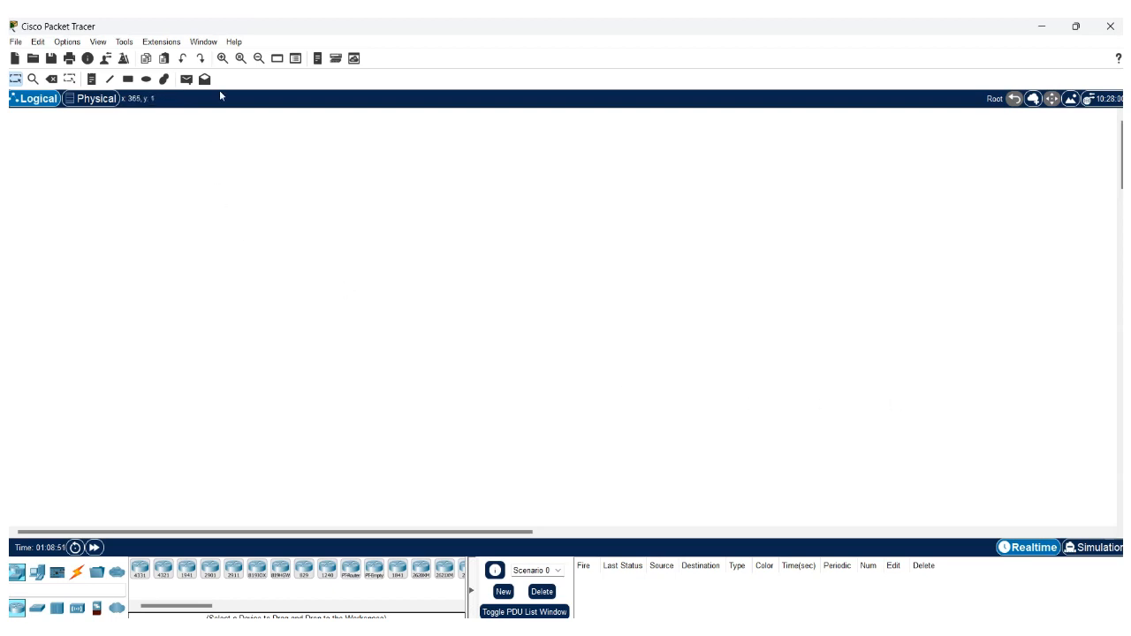
- Switch to Cisco Packet Tracer and check its installed version in the About information, closing it when done
click(234, 42)
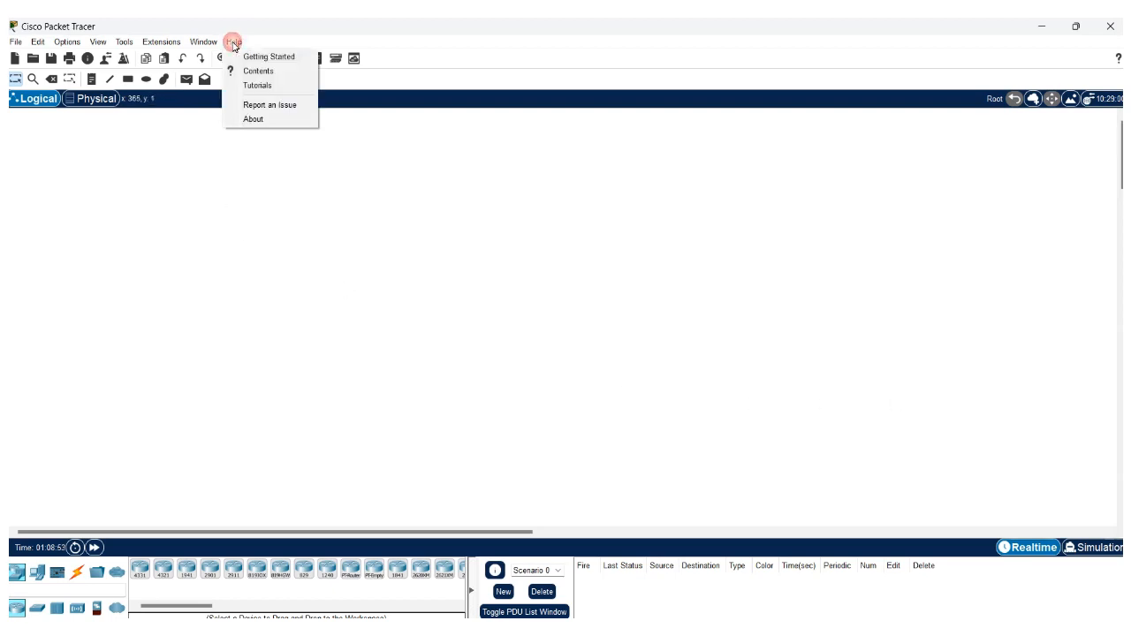
click(261, 127)
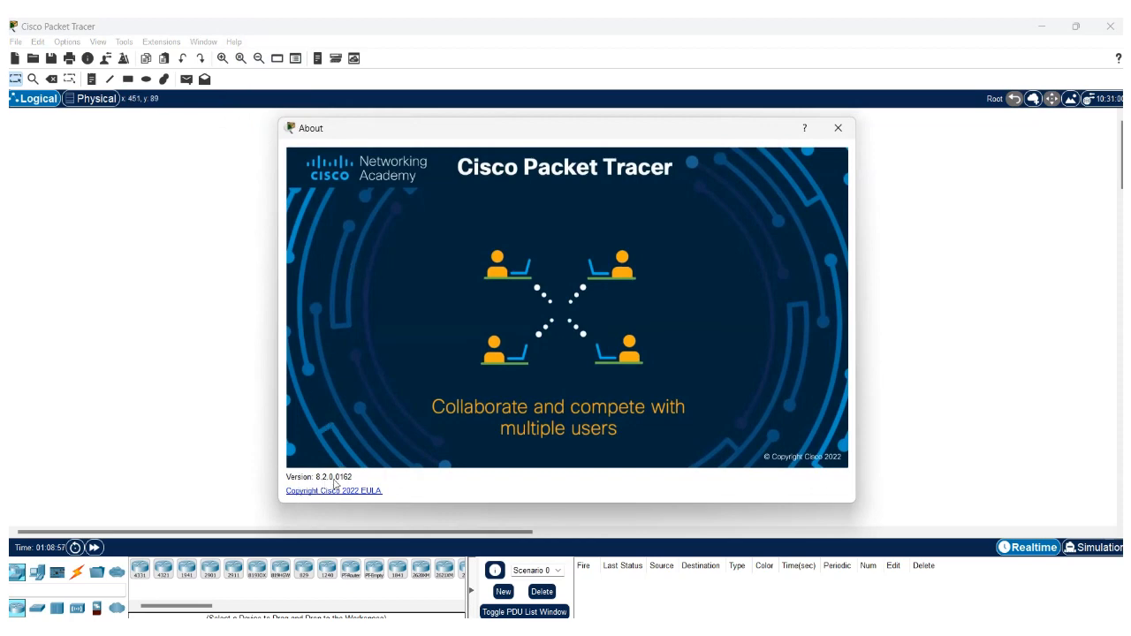
click(839, 130)
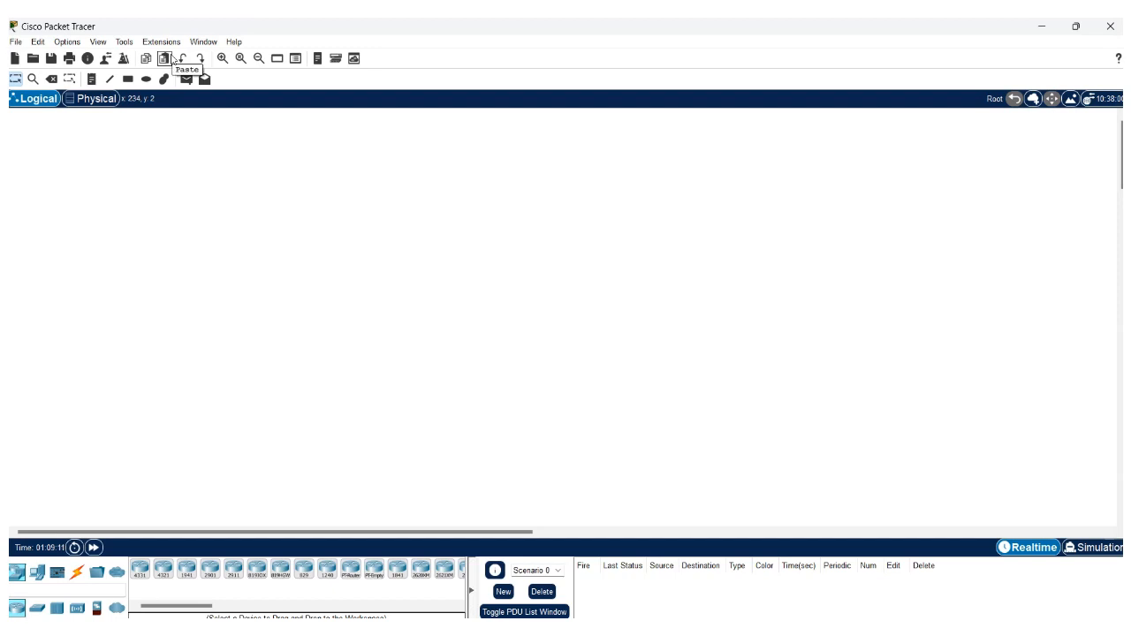
click(17, 43)
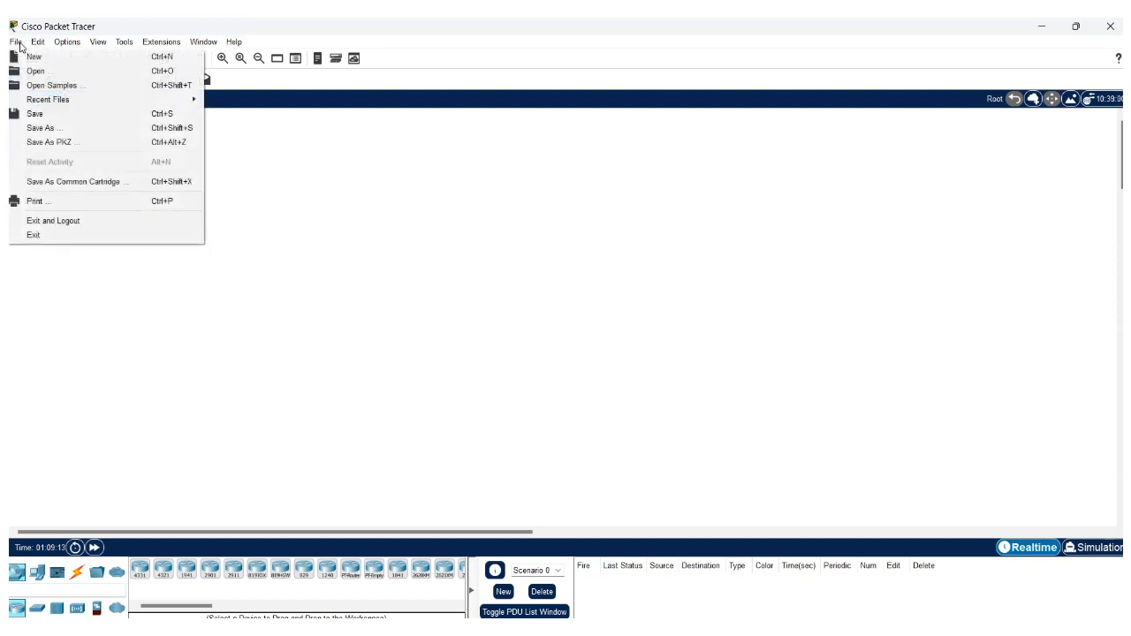
mouse_move(38, 44)
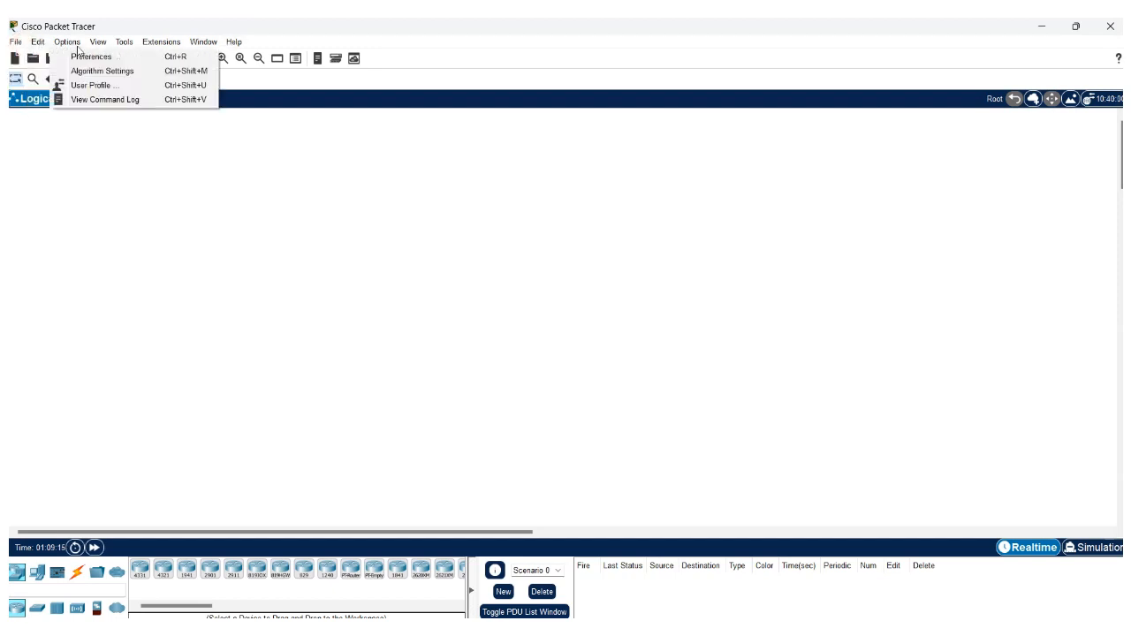
mouse_move(81, 46)
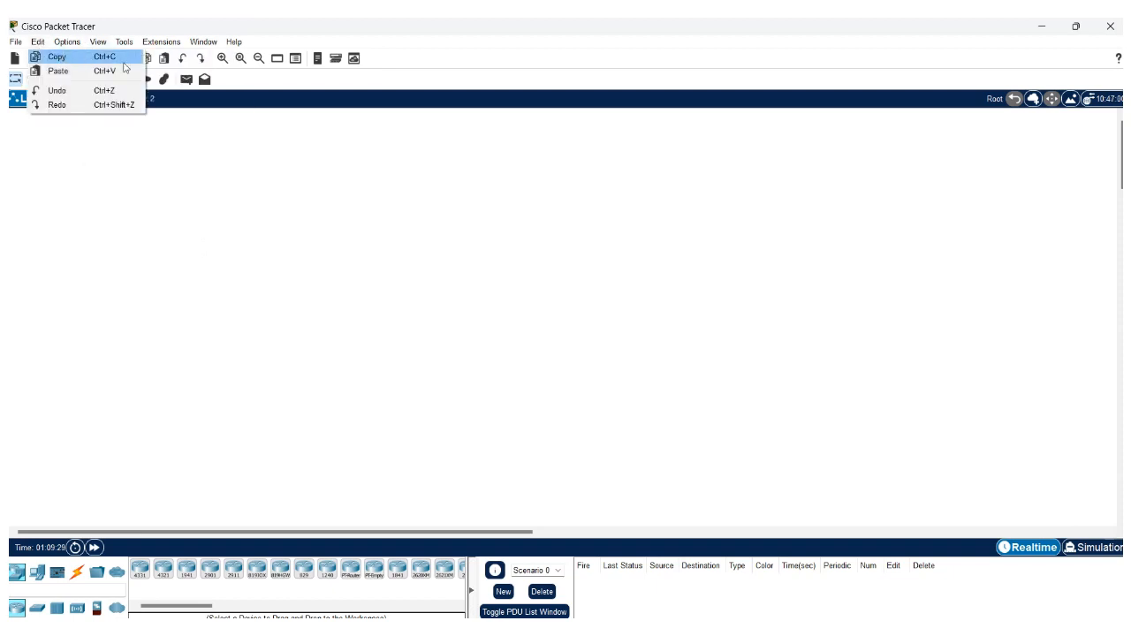
click(236, 167)
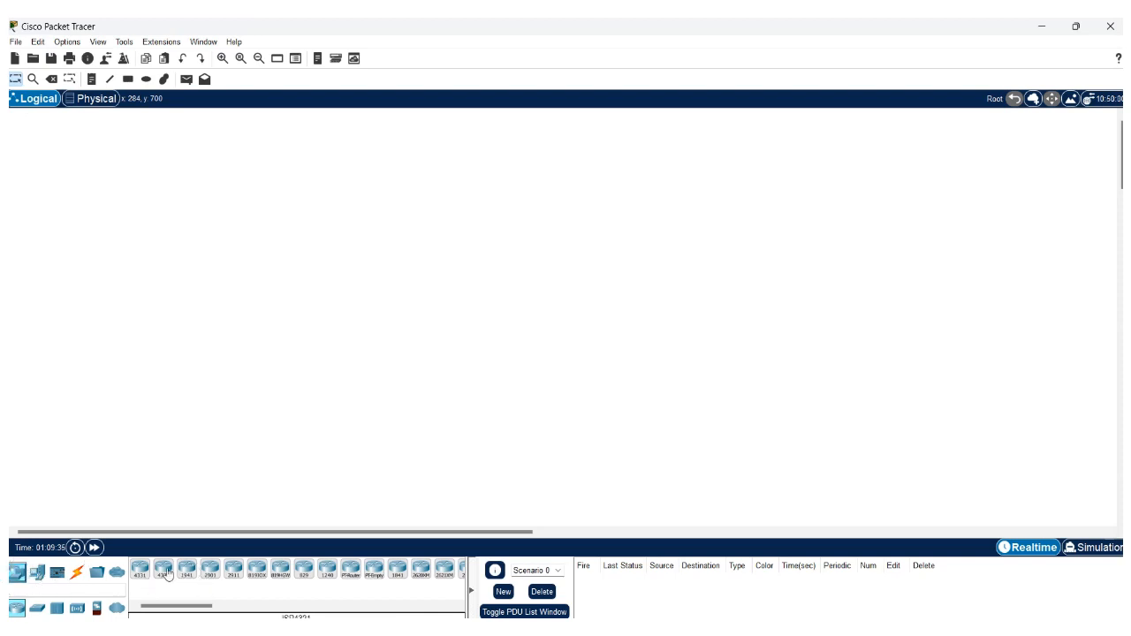
- Look through the available switch models, end devices and connection cable types
click(36, 608)
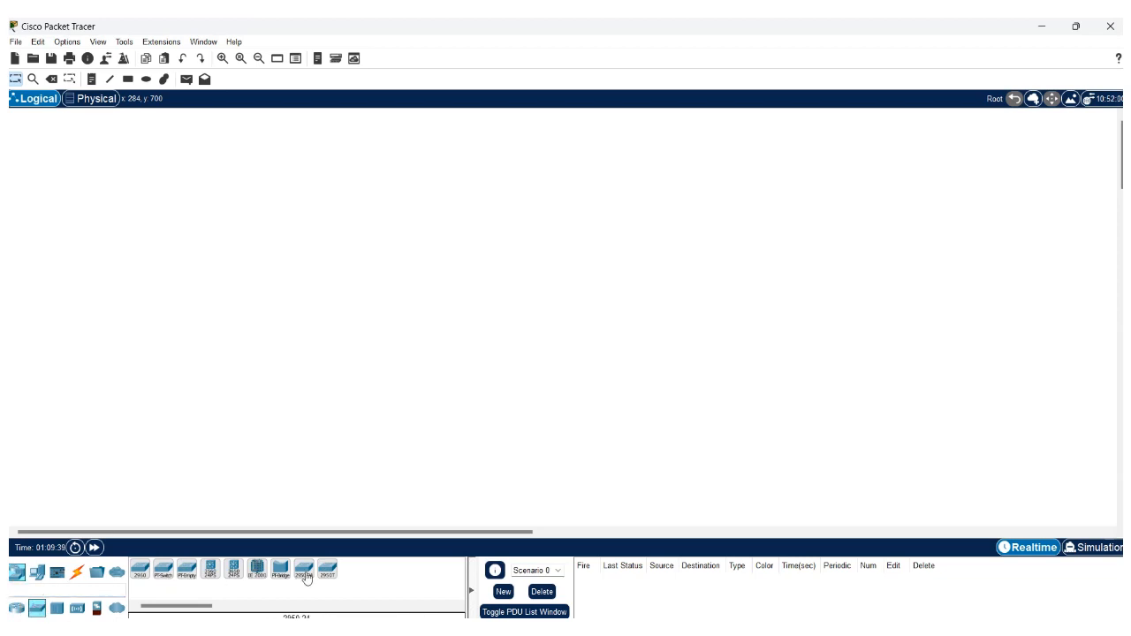
click(36, 573)
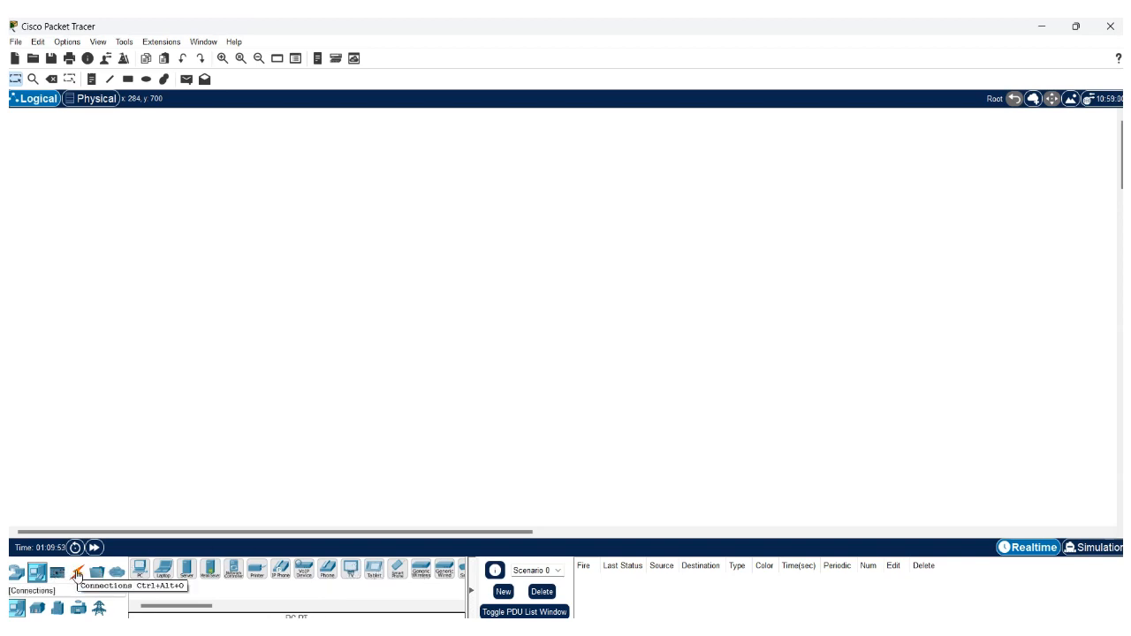
click(77, 576)
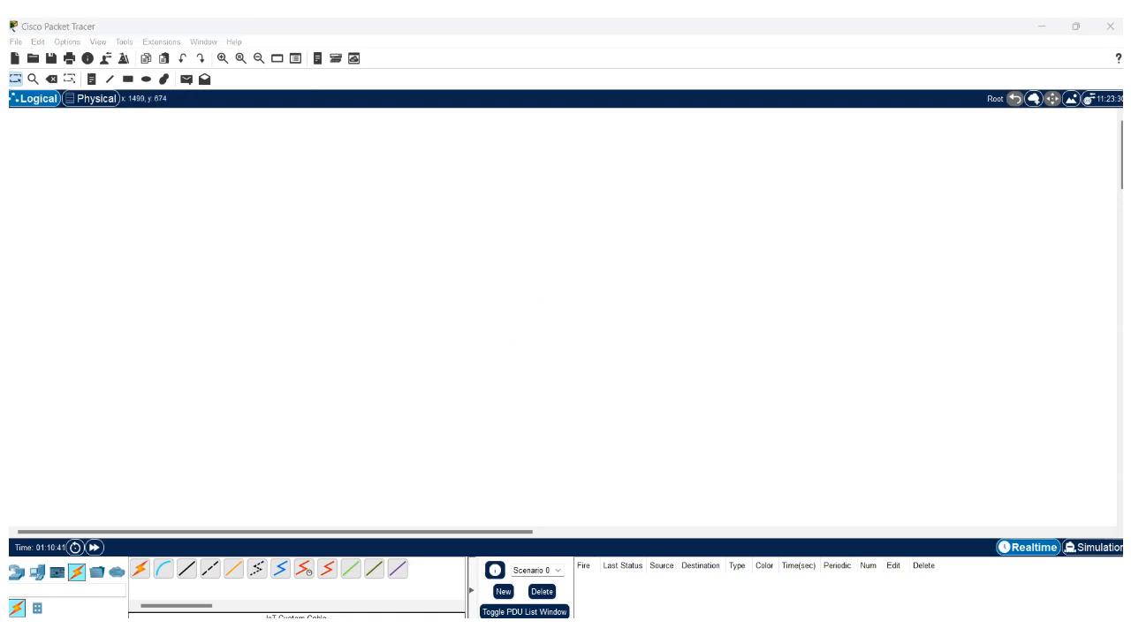
click(875, 630)
mouse_move(879, 577)
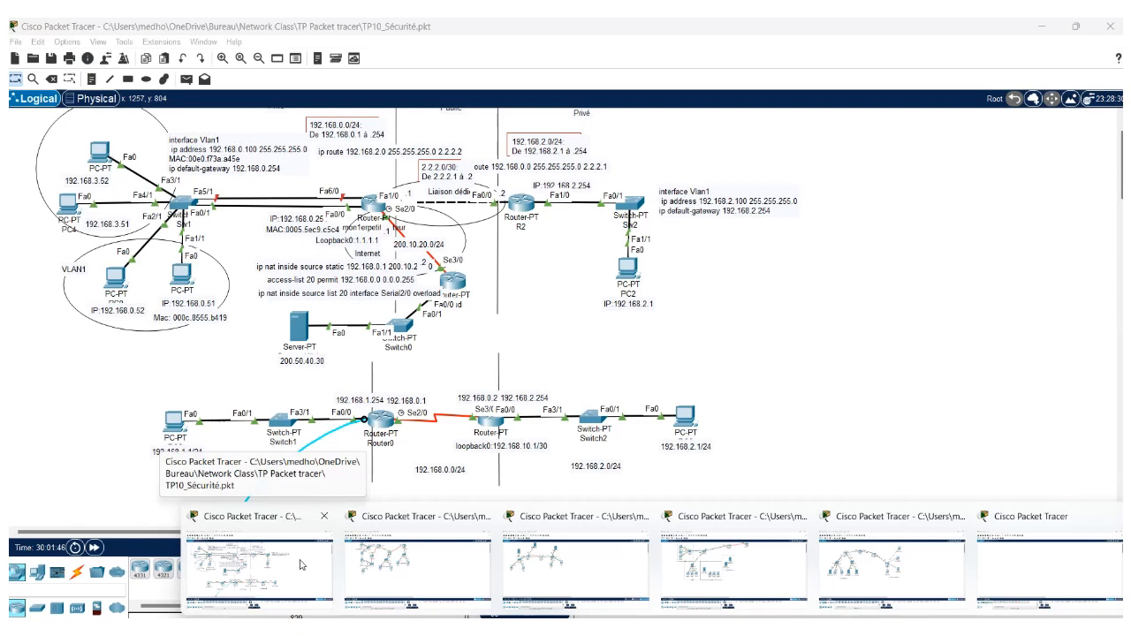
click(1047, 566)
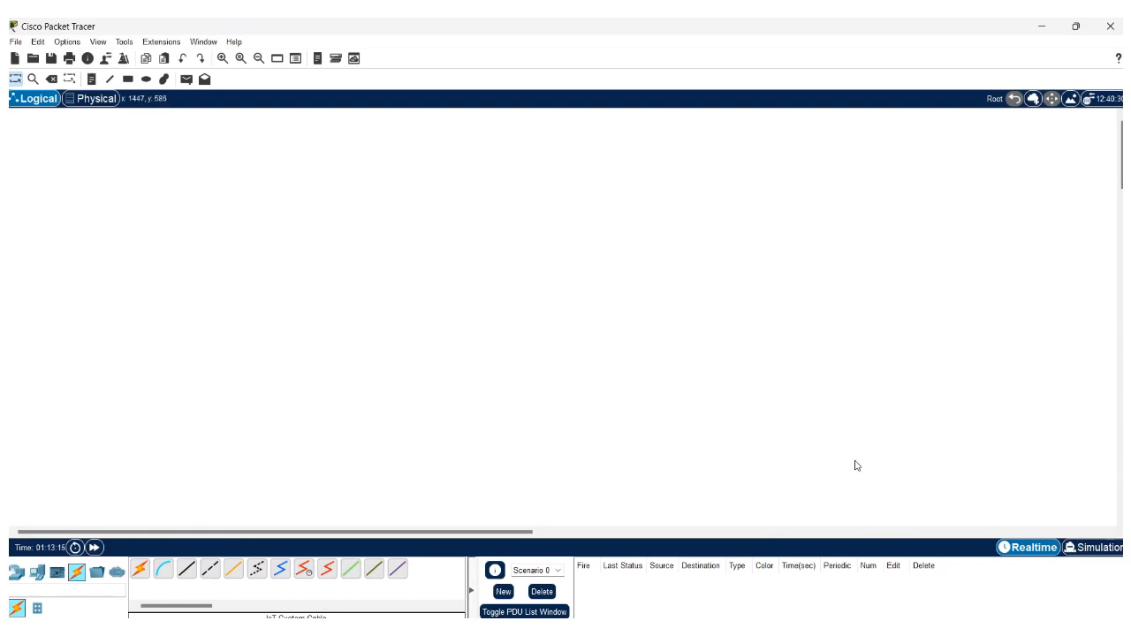
- Switch to the Word document TP 1 Modifié.docx and read the LAN1 activity's objectives, topology and Etape1 equipment instructions
click(741, 565)
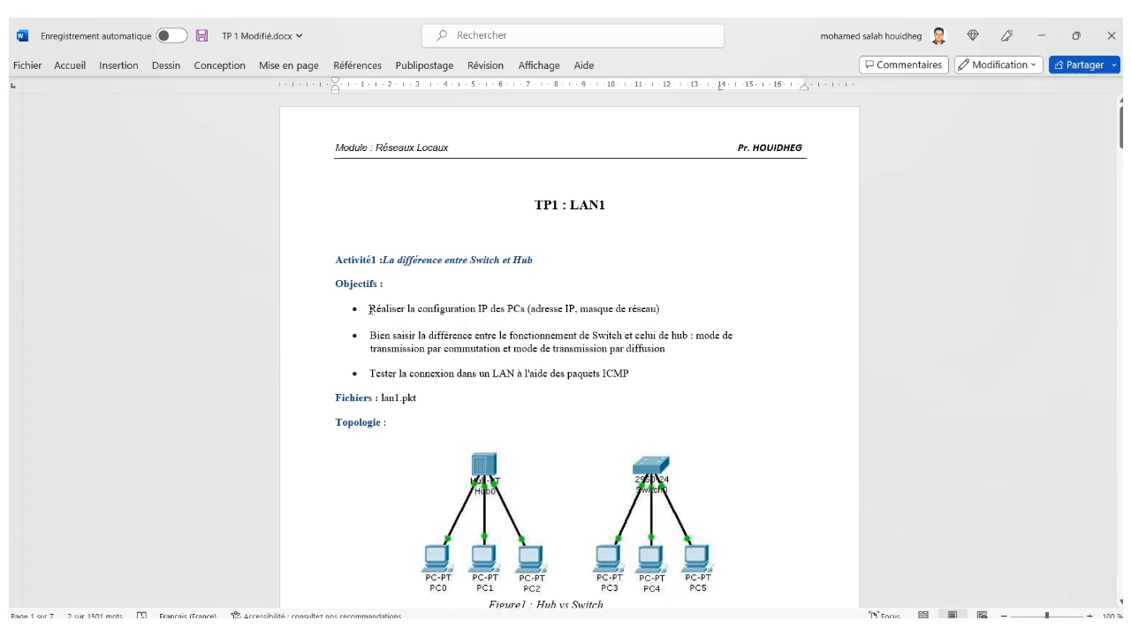
drag(370, 309, 638, 312)
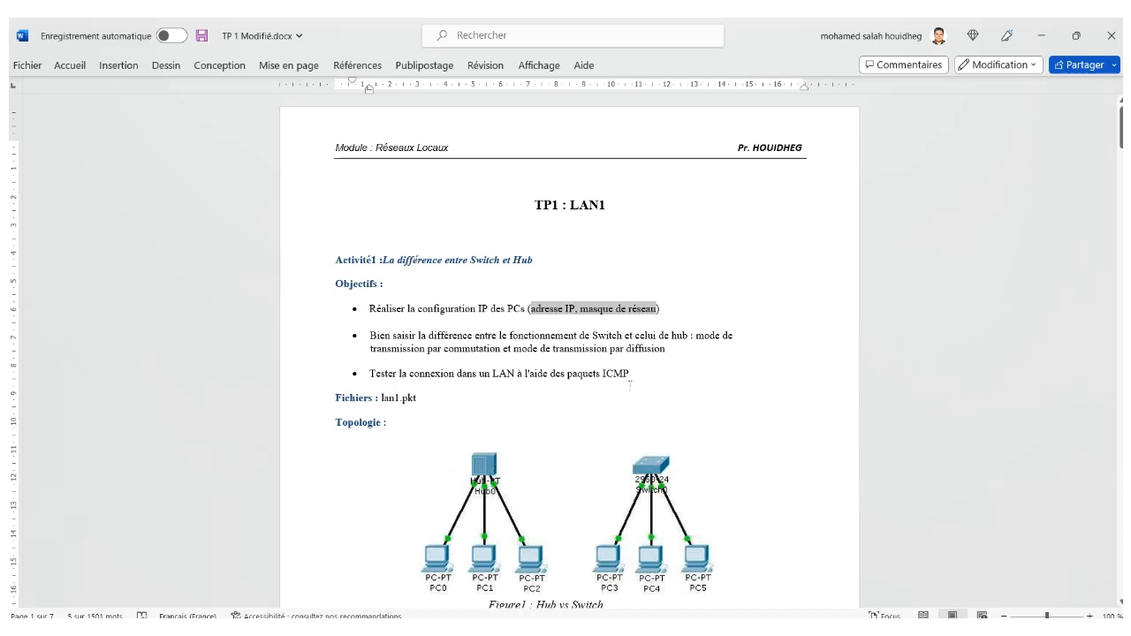
key(alt+Tab)
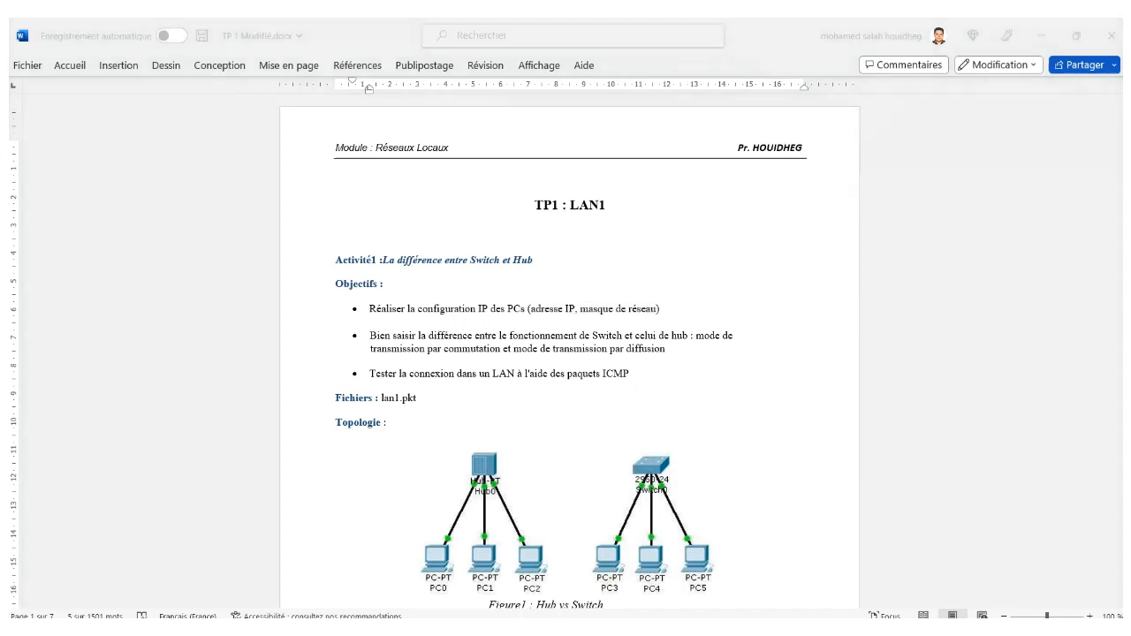
scroll(878, 420, down, 2)
scroll(877, 420, down, 1)
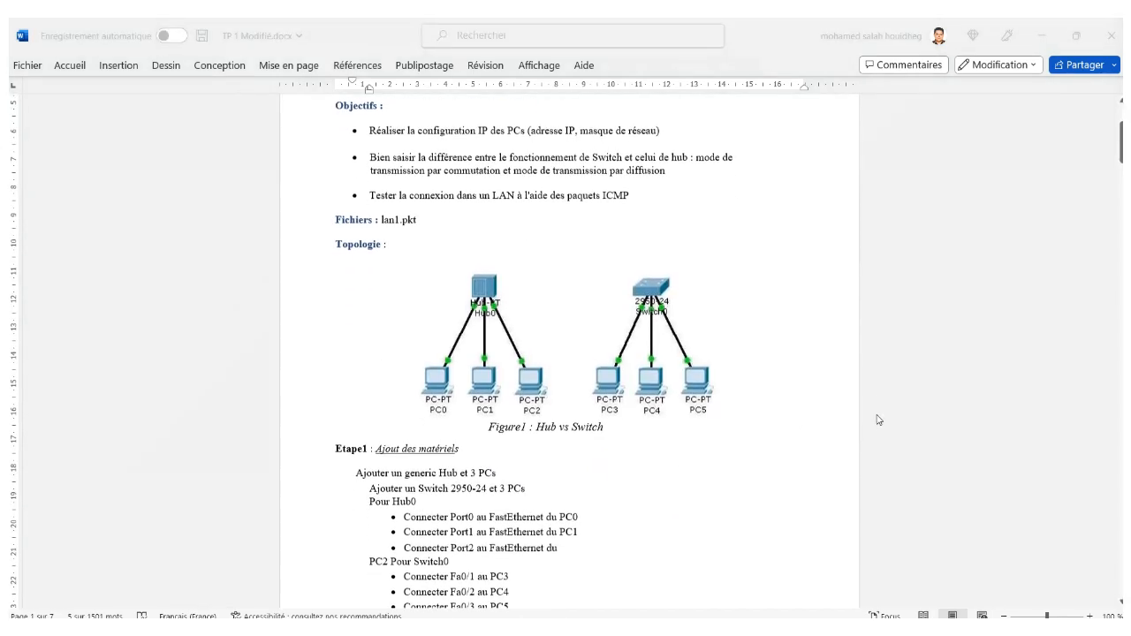
scroll(878, 420, down, 3)
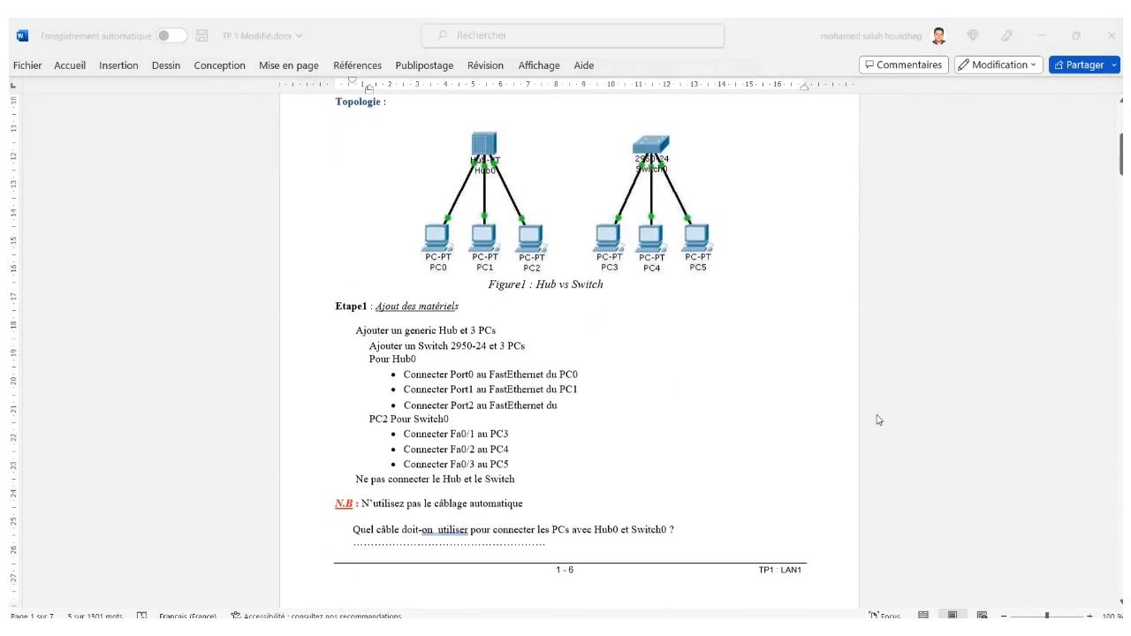
scroll(878, 419, down, 1)
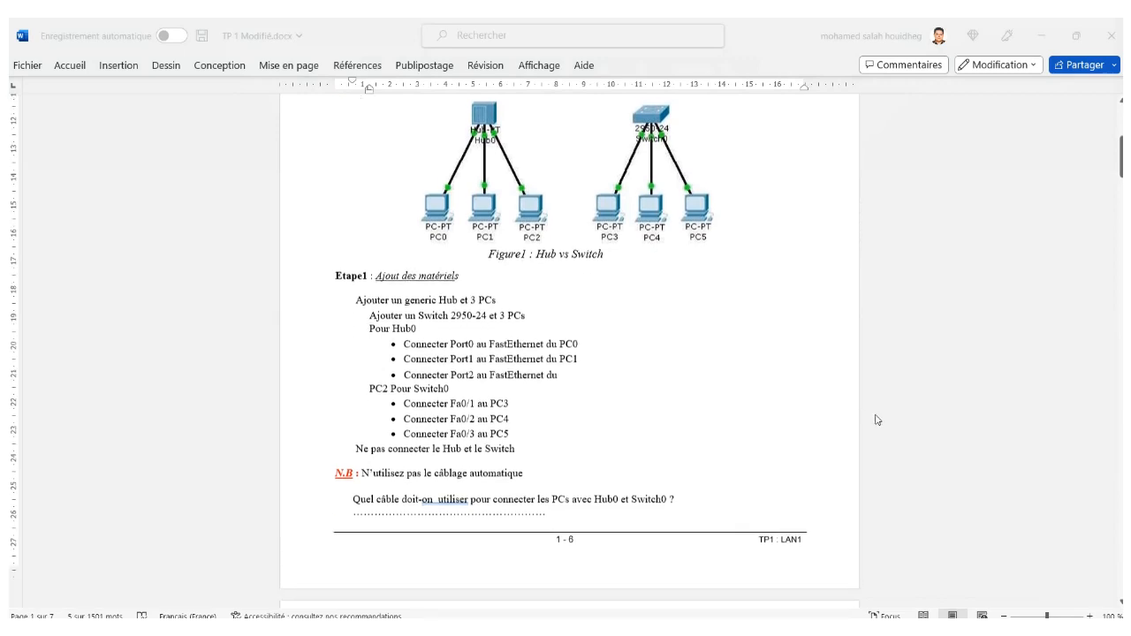
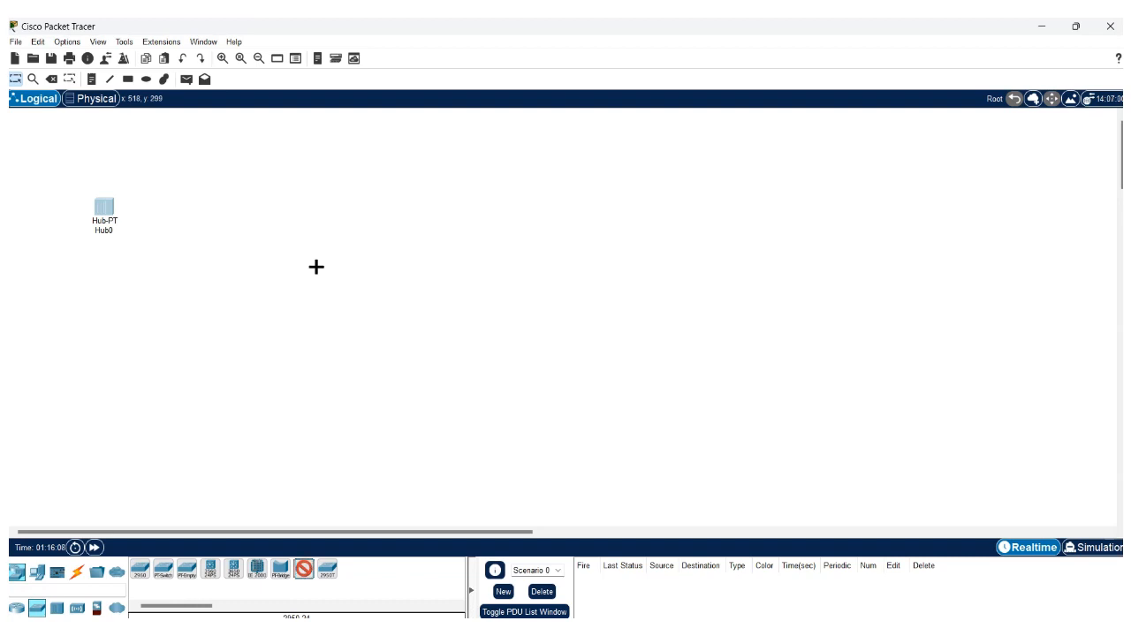
- Place a 2950-24 switch in the workspace beside the hub and enlarge its physical device view
click(354, 223)
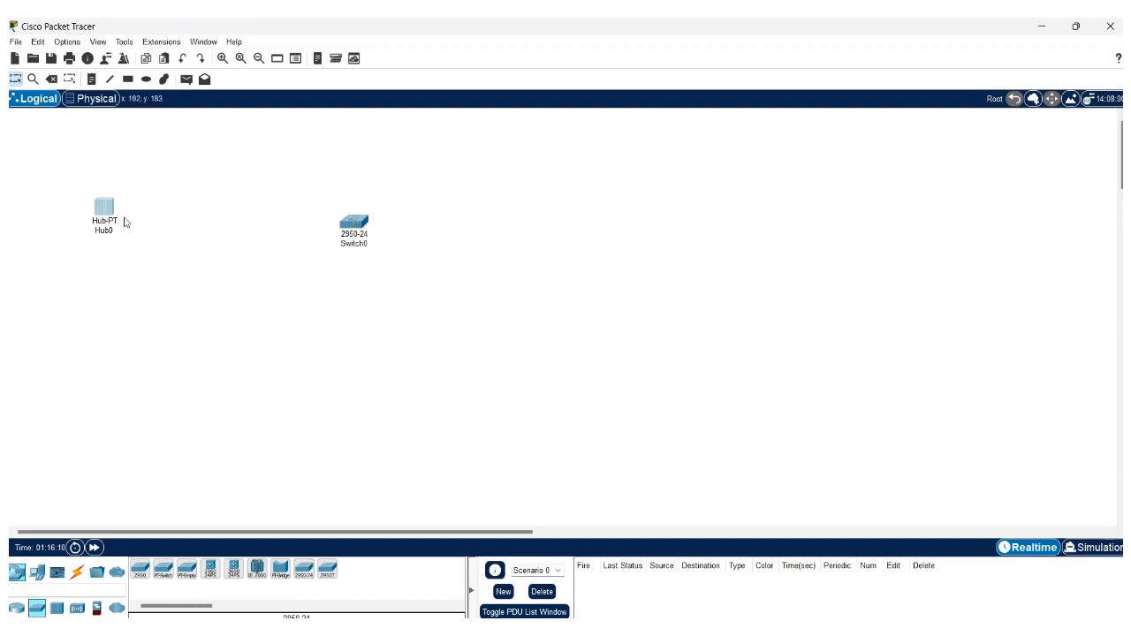
click(357, 224)
click(357, 224)
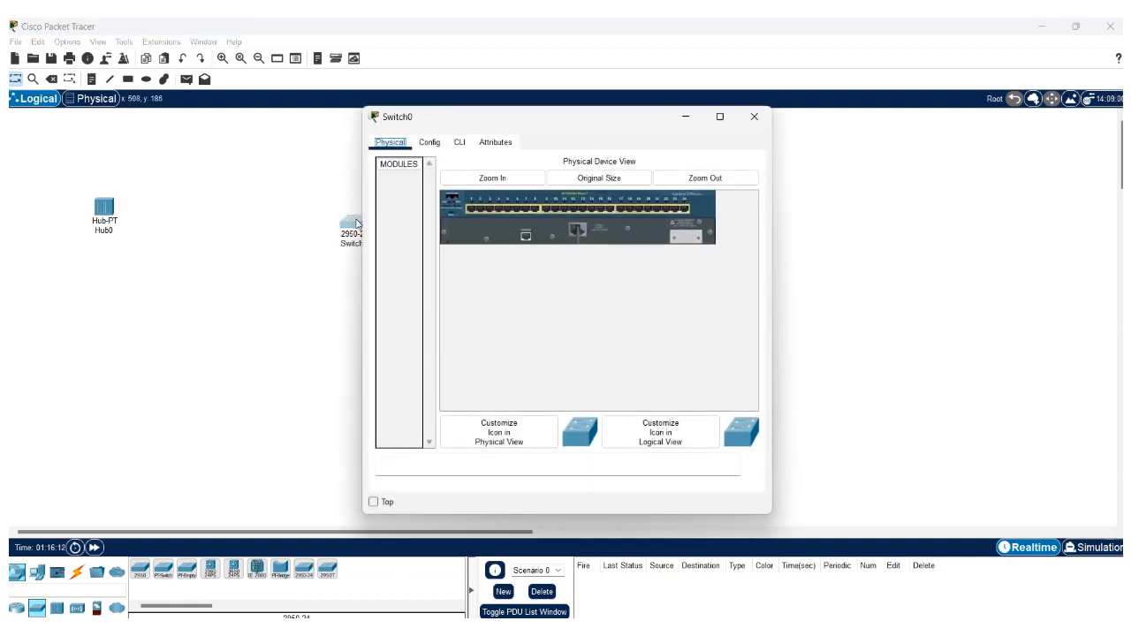
click(482, 178)
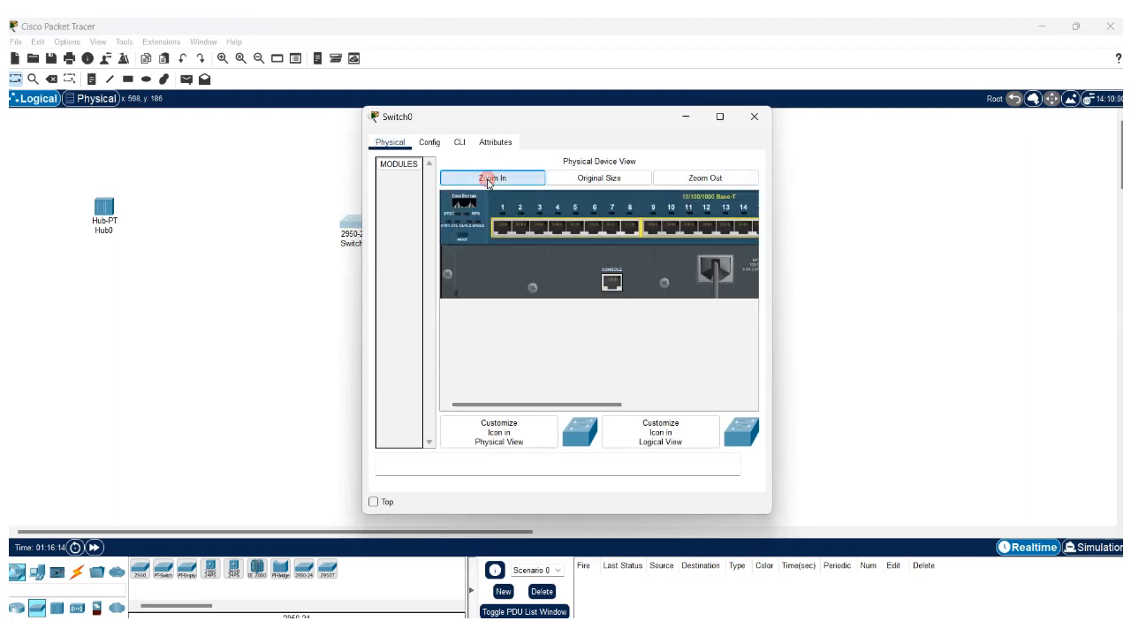
- Inspect the switch's front-panel ports and its FastEthernet0/1 to FastEthernet0/3 interface settings, closing the device window when done
drag(541, 406, 670, 397)
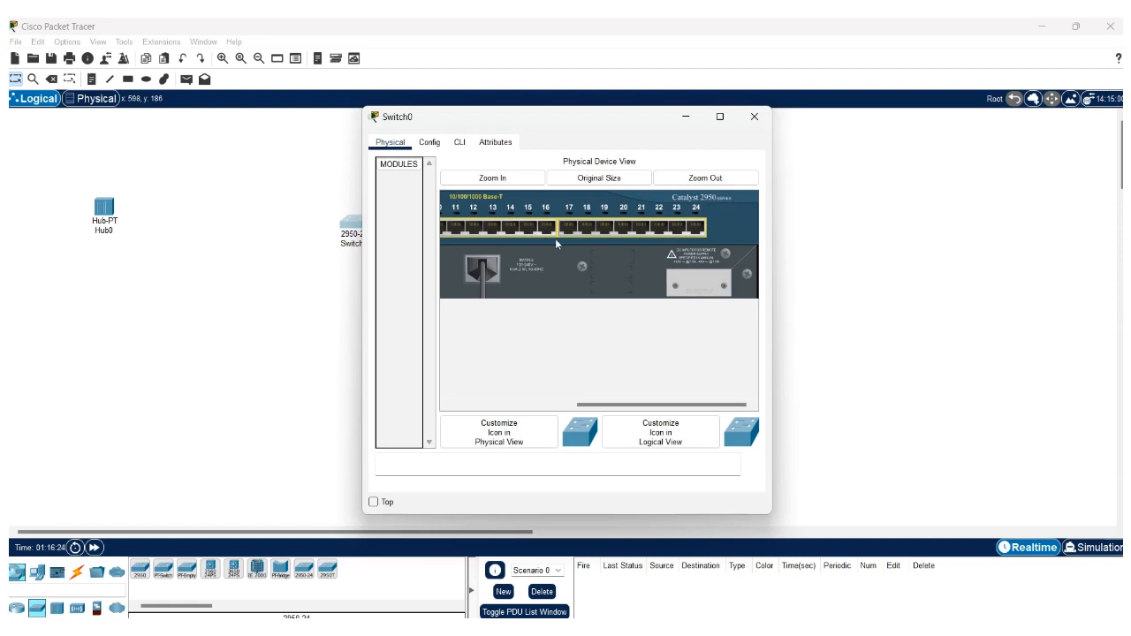
drag(619, 405, 490, 406)
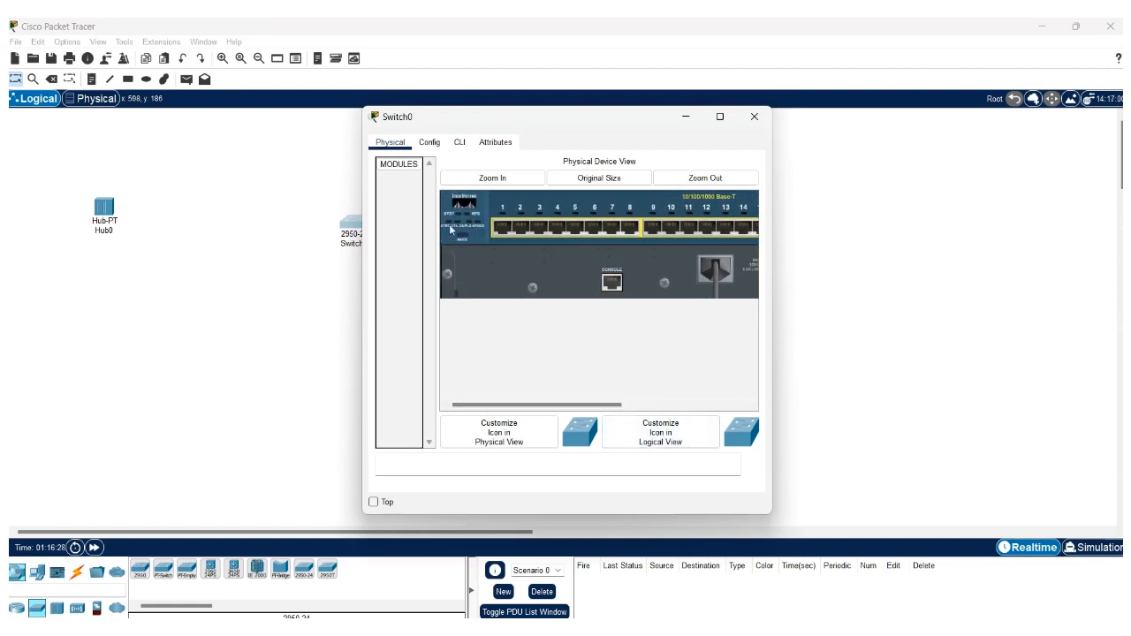
click(429, 143)
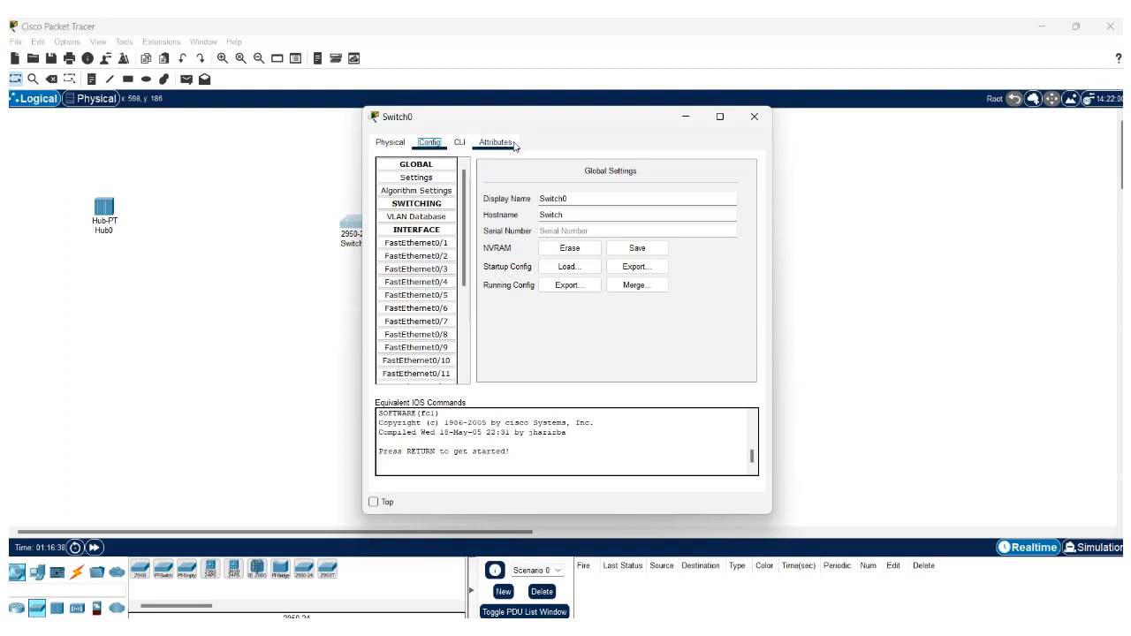
click(414, 246)
click(417, 257)
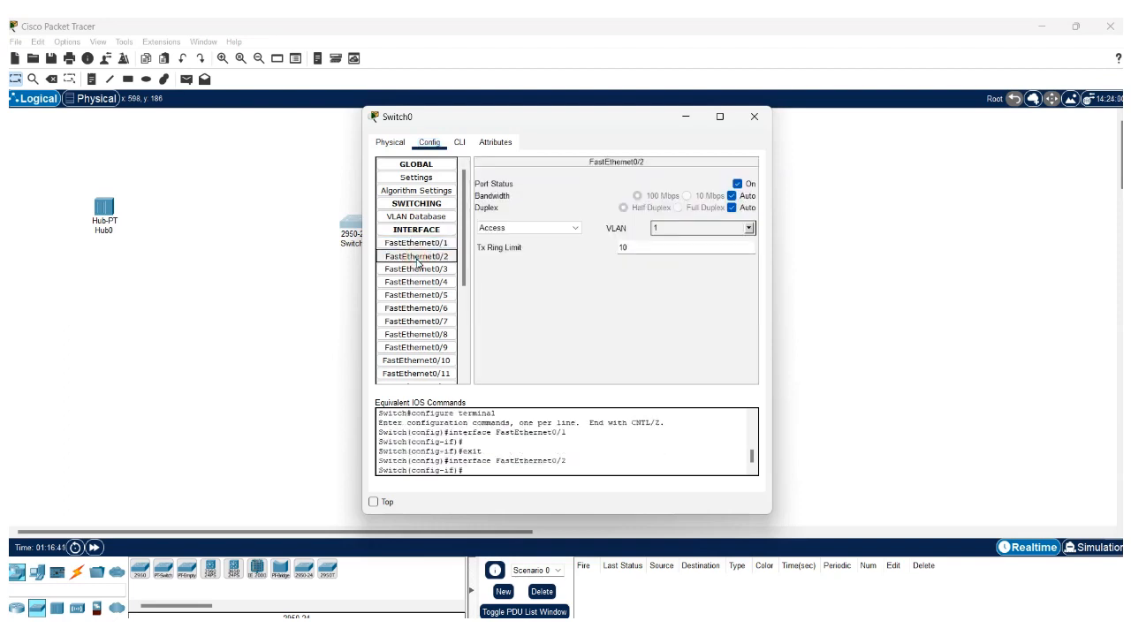
click(422, 270)
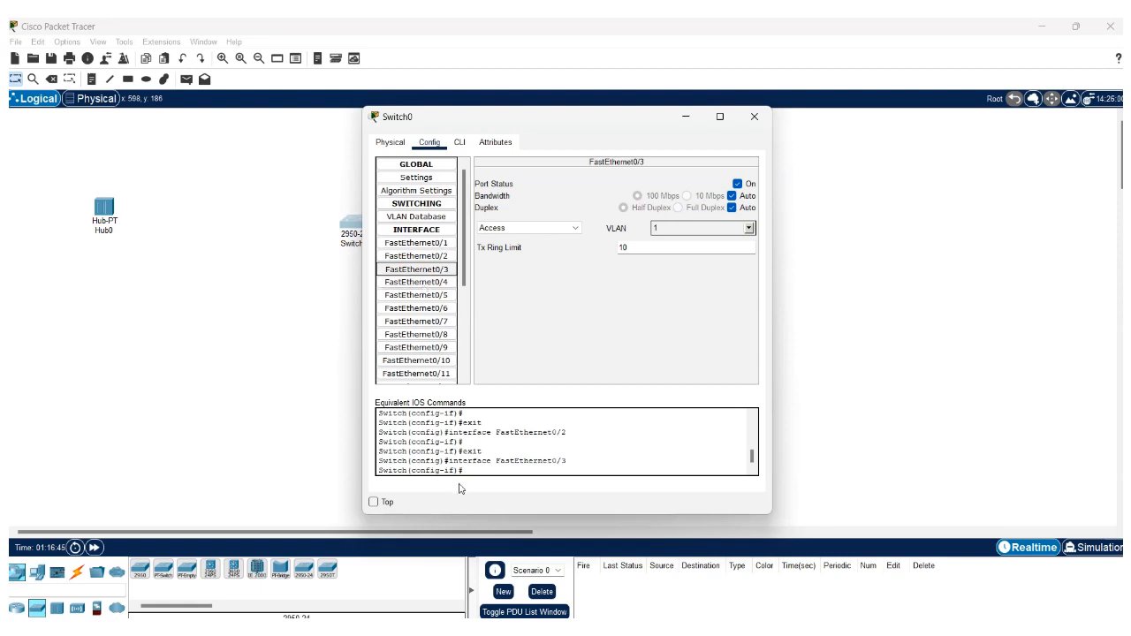
drag(449, 460, 567, 461)
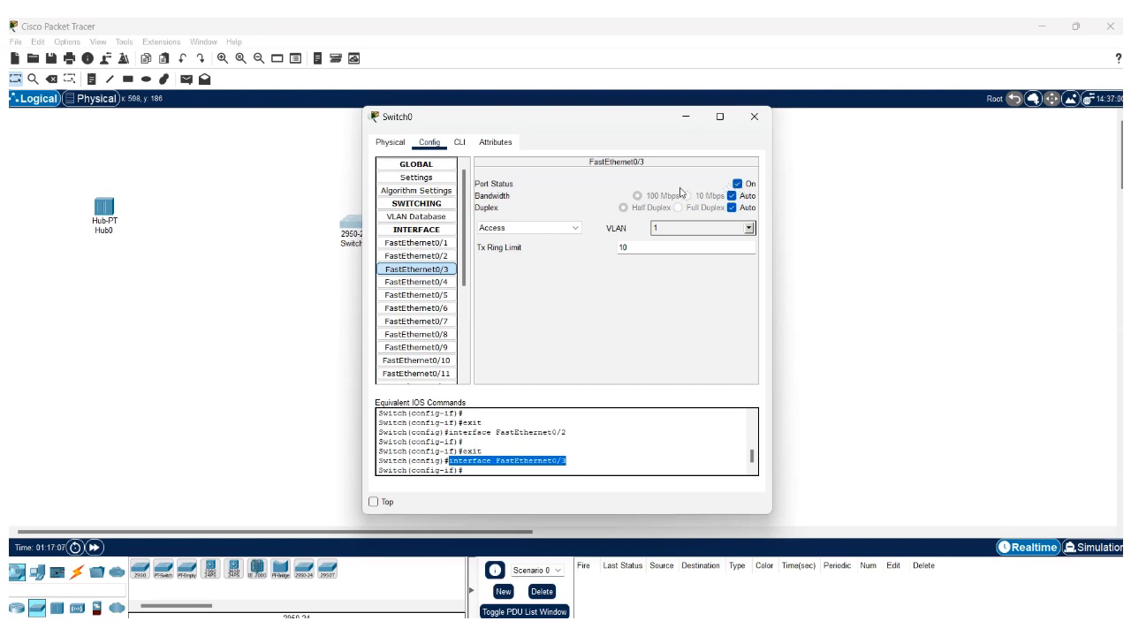
click(755, 118)
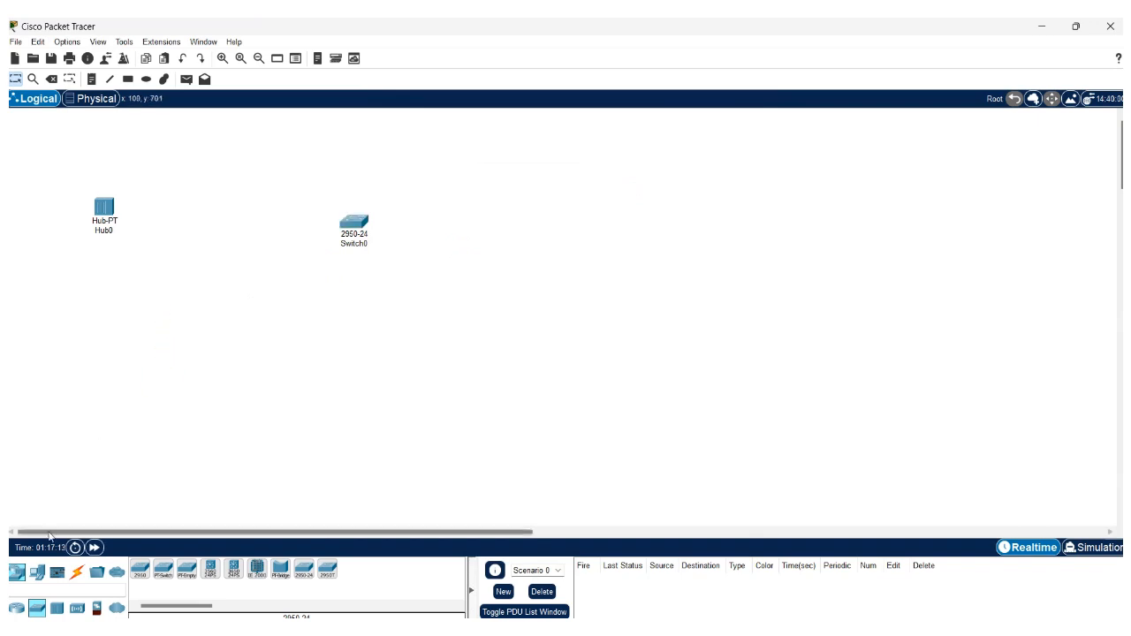
- Place three PC end devices in a row below the hub
click(36, 575)
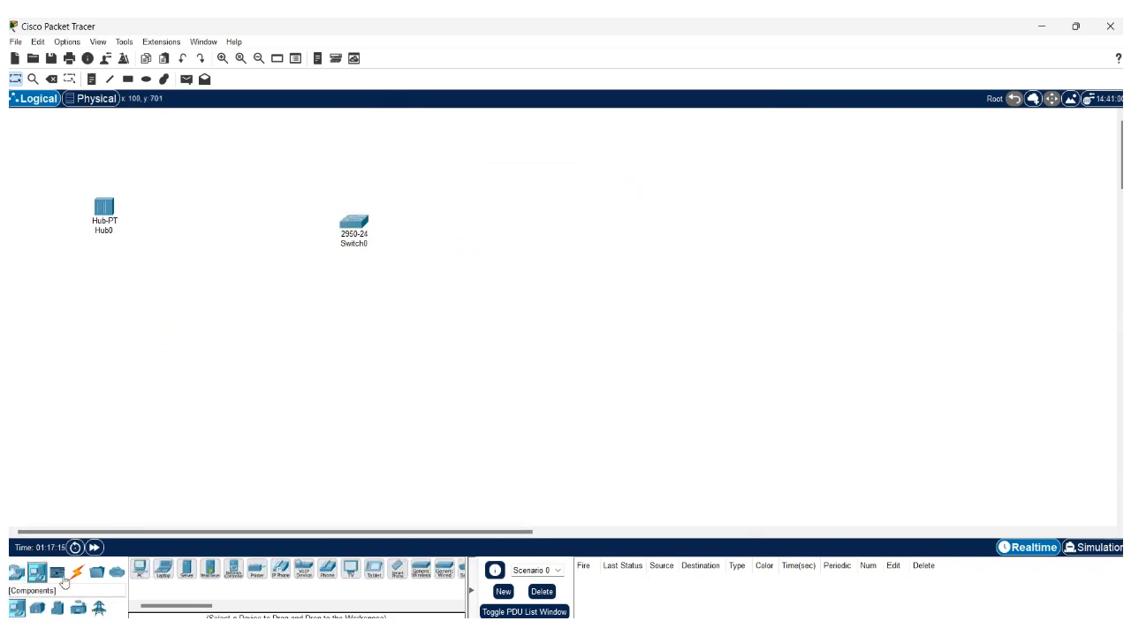
click(140, 570)
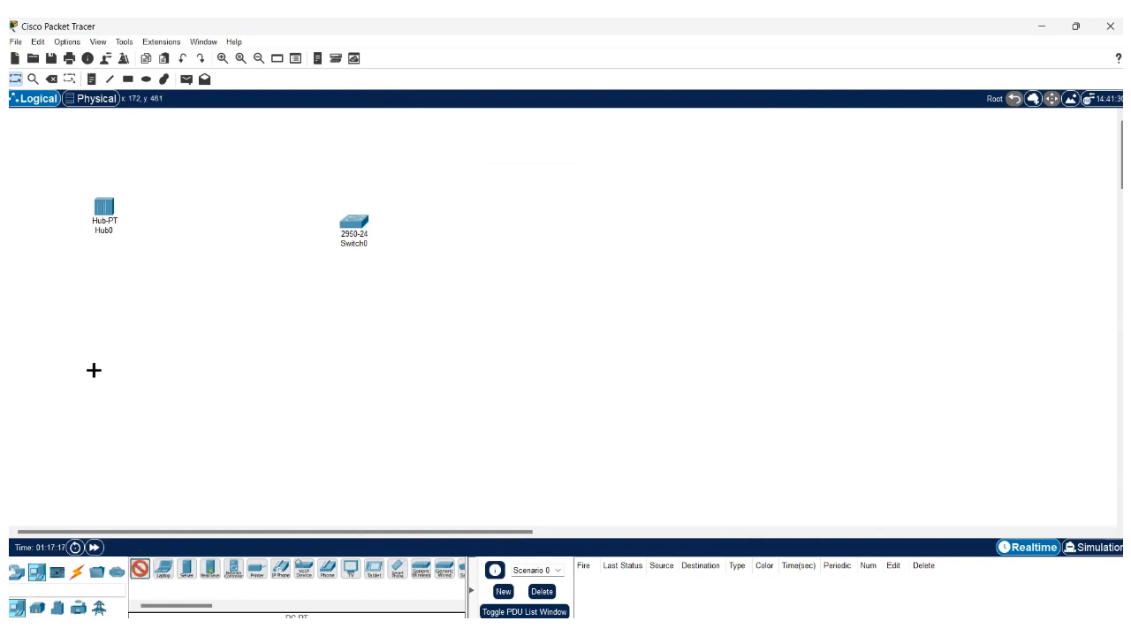
click(58, 312)
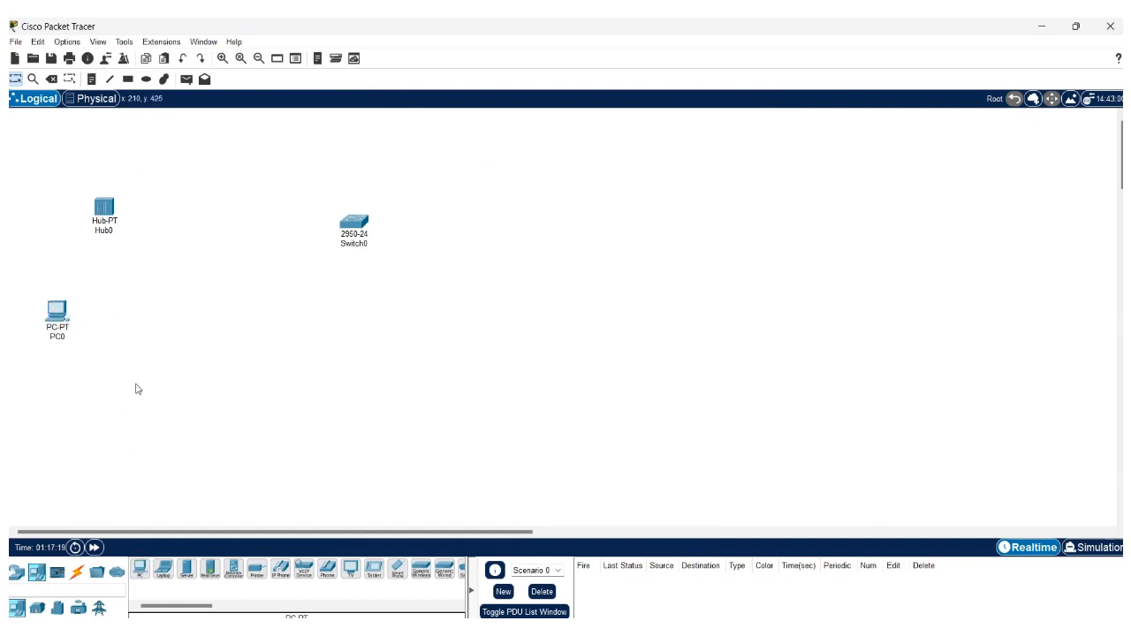
click(140, 570)
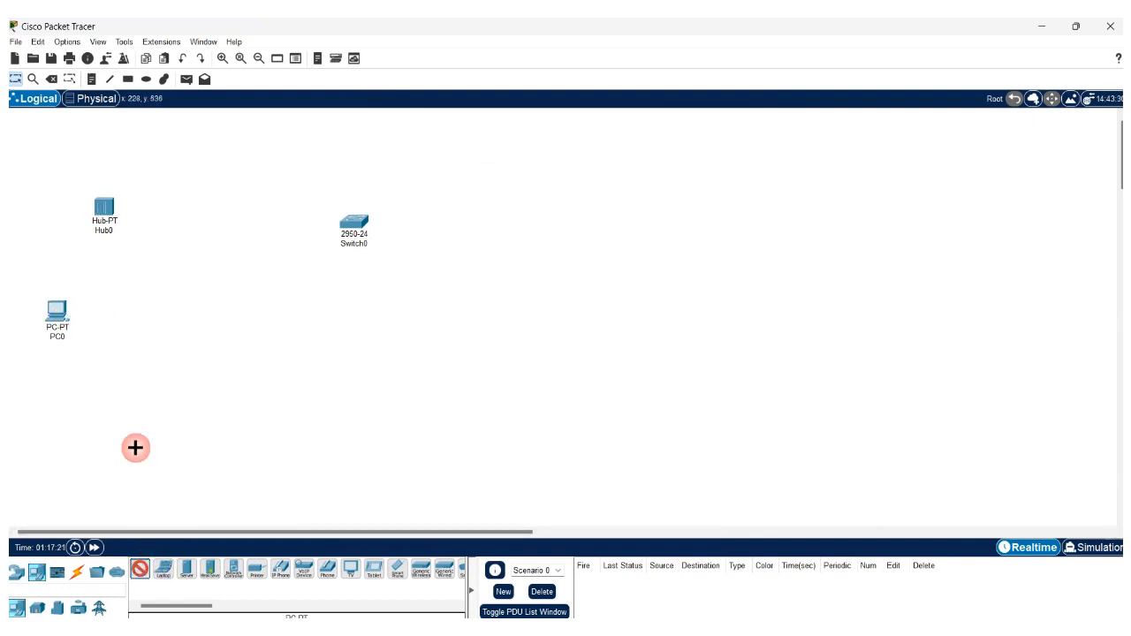
click(116, 314)
click(140, 570)
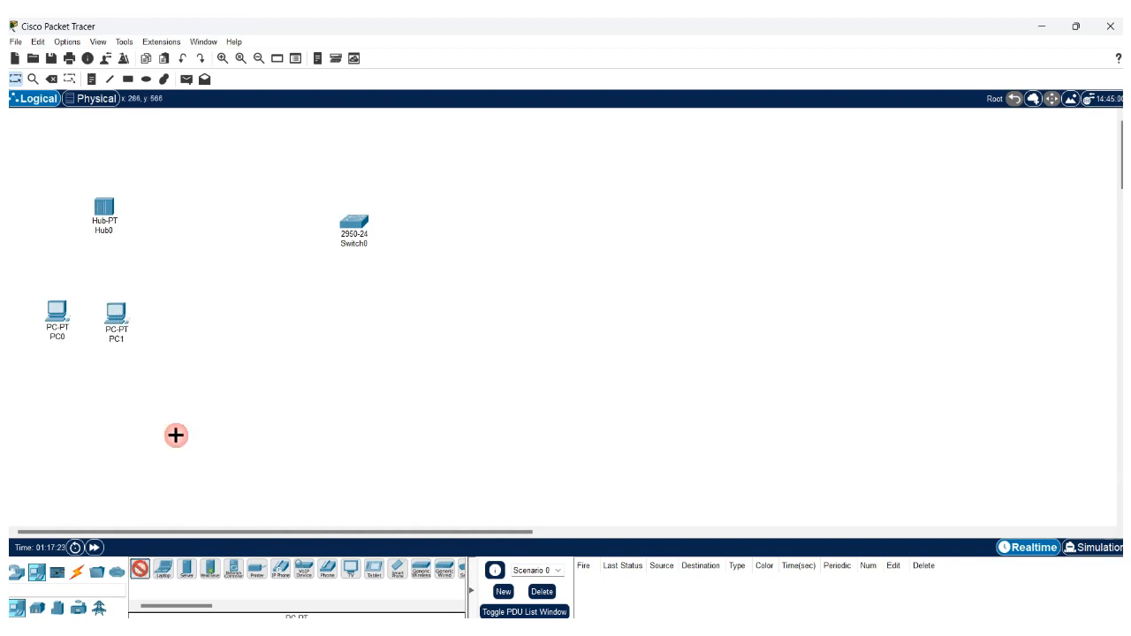
click(179, 318)
- Place three more PC end devices in a row below the 2950-24 switch
click(139, 570)
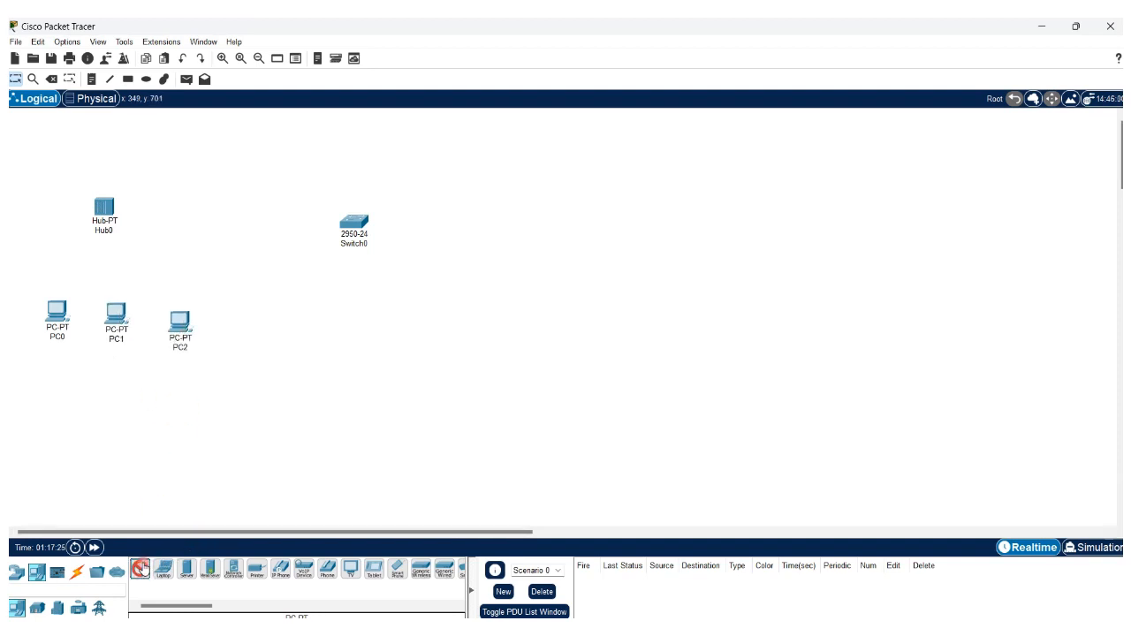
click(334, 332)
click(140, 571)
click(402, 344)
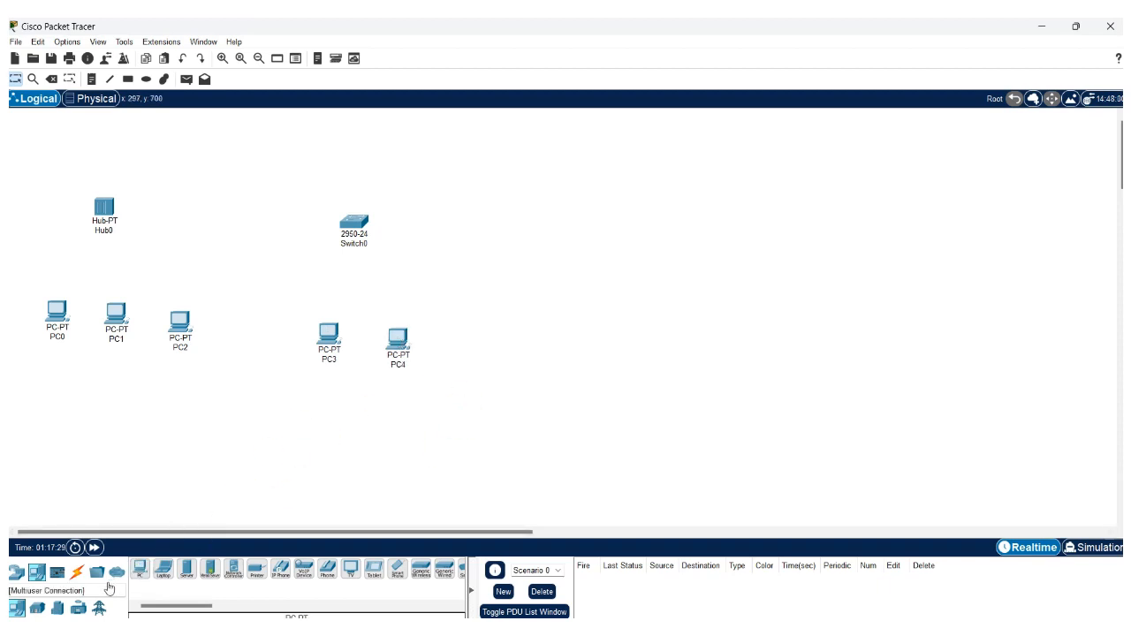
click(139, 570)
click(478, 335)
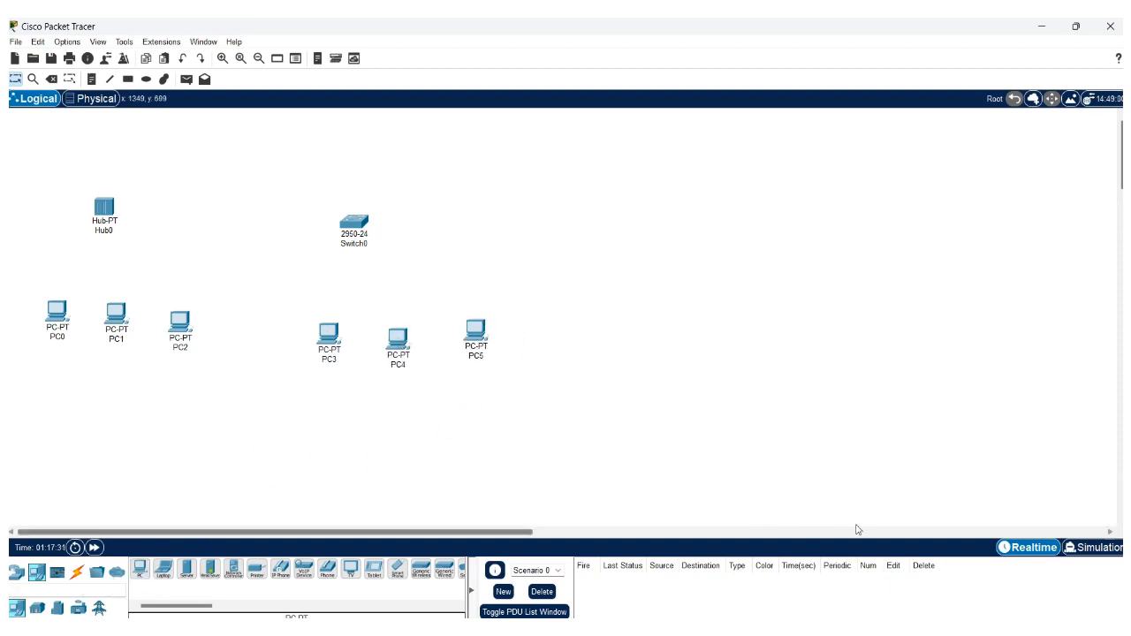
- Switch to the Word document TP 1 Modifié.docx, read the Etape1 port and cabling instructions, and return to Cisco Packet Tracer
click(741, 630)
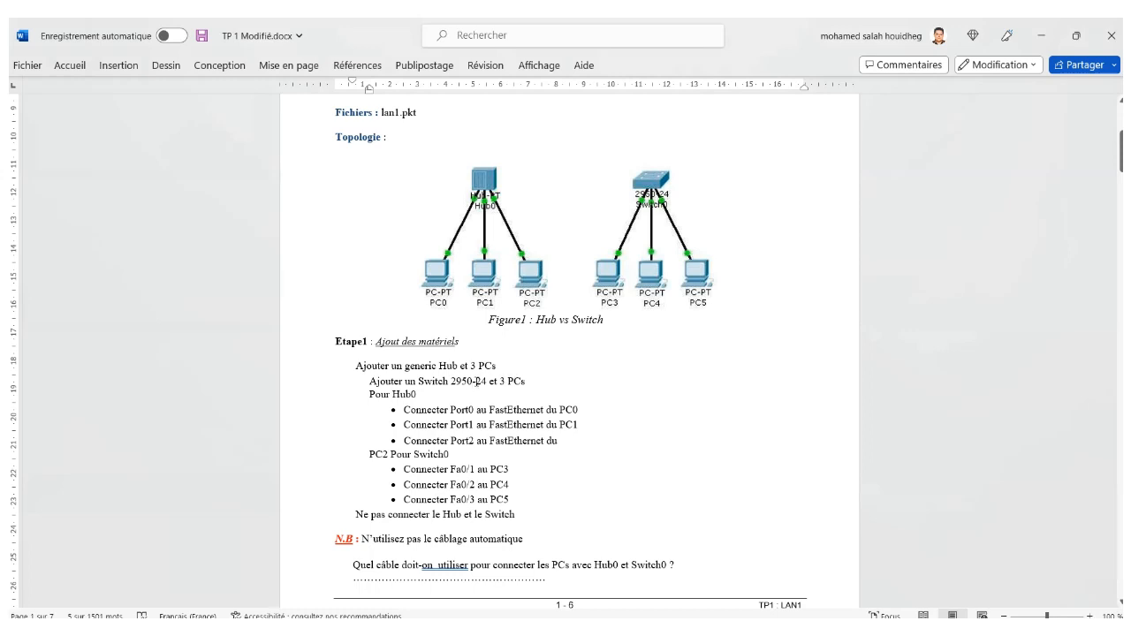
double_click(478, 382)
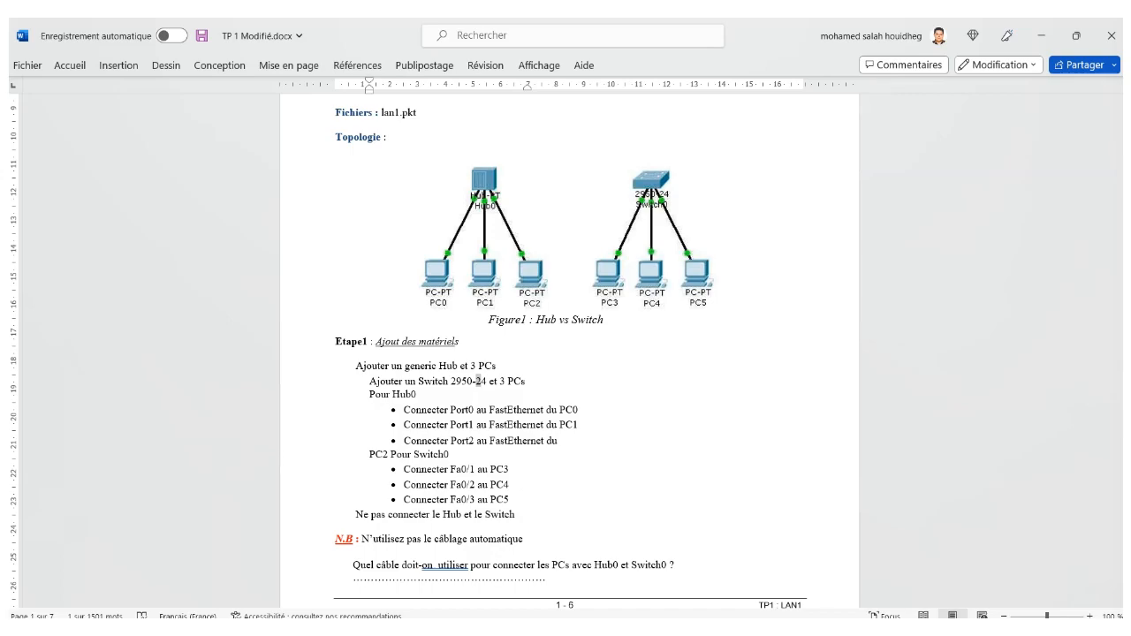
mouse_move(990, 595)
click(1008, 575)
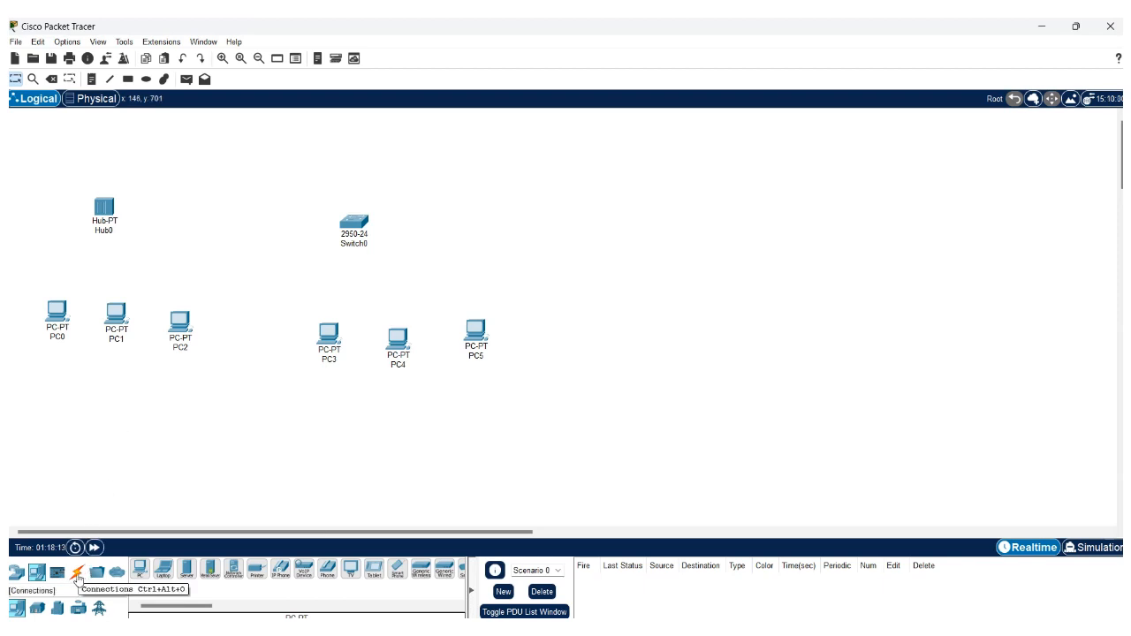
- Connect PC0's FastEthernet0 port to Hub0's FastEthernet0 port with a Copper Straight-Through cable
click(78, 574)
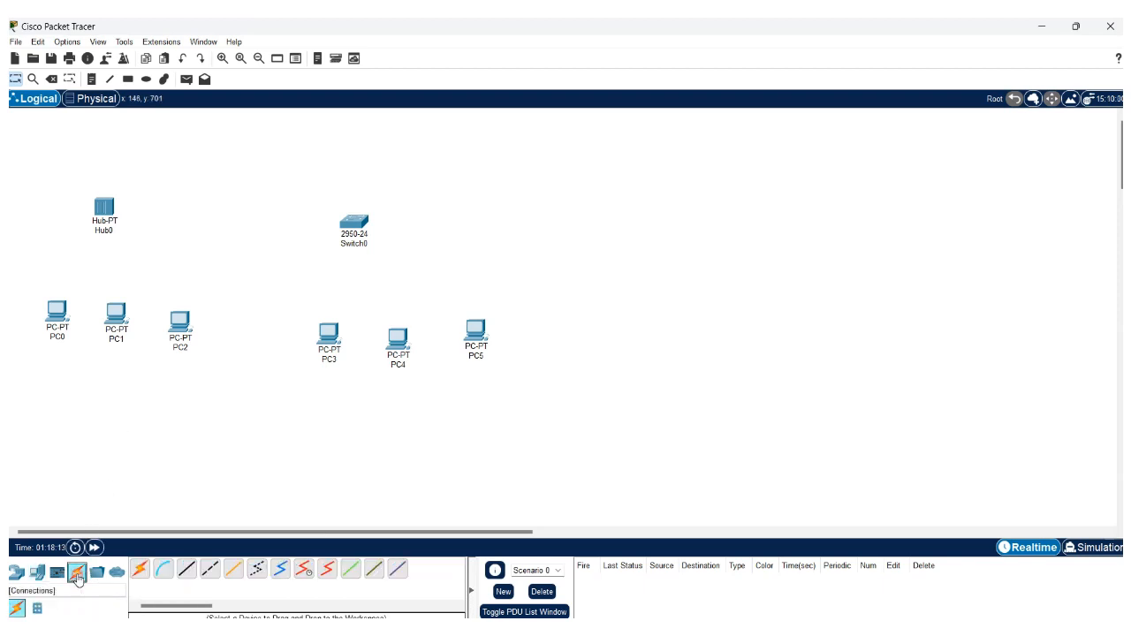
click(143, 572)
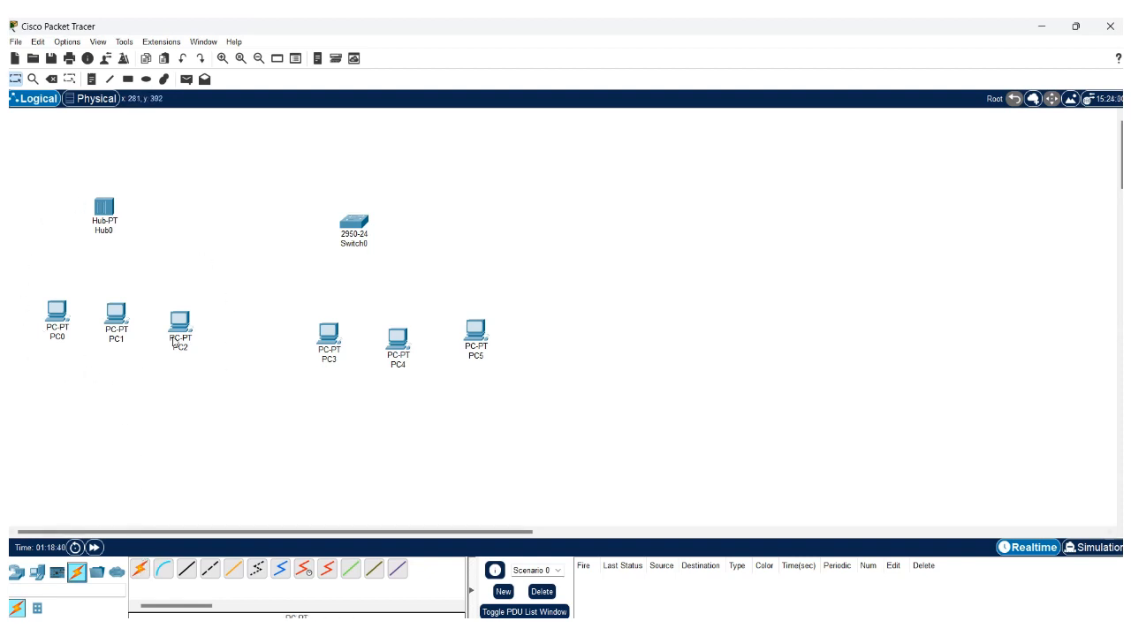
mouse_move(183, 324)
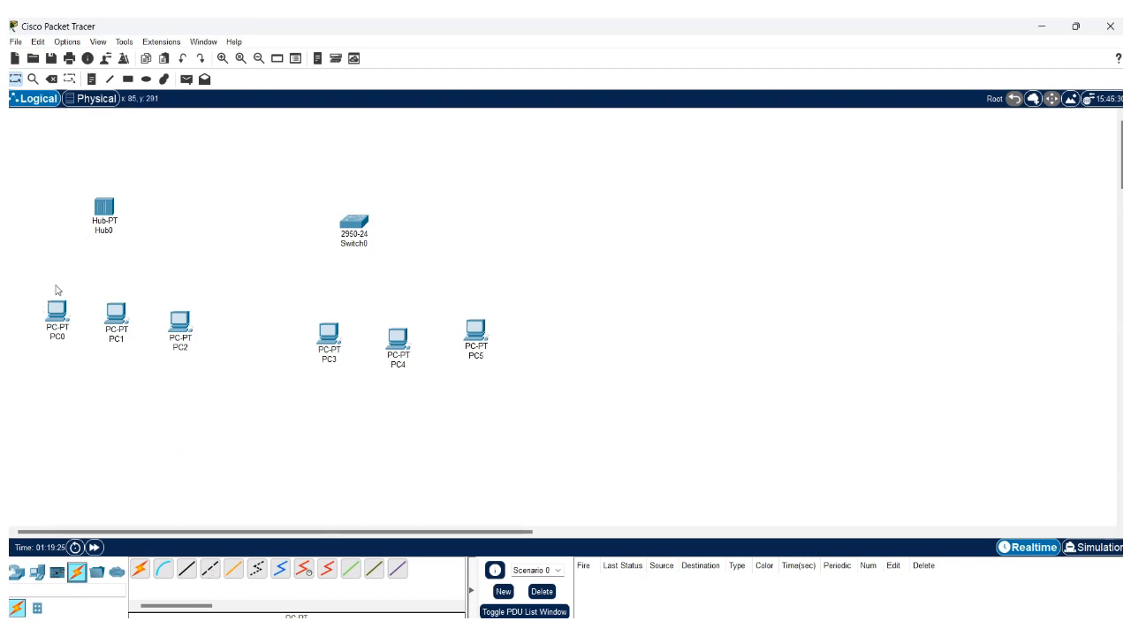
mouse_move(60, 315)
mouse_move(105, 215)
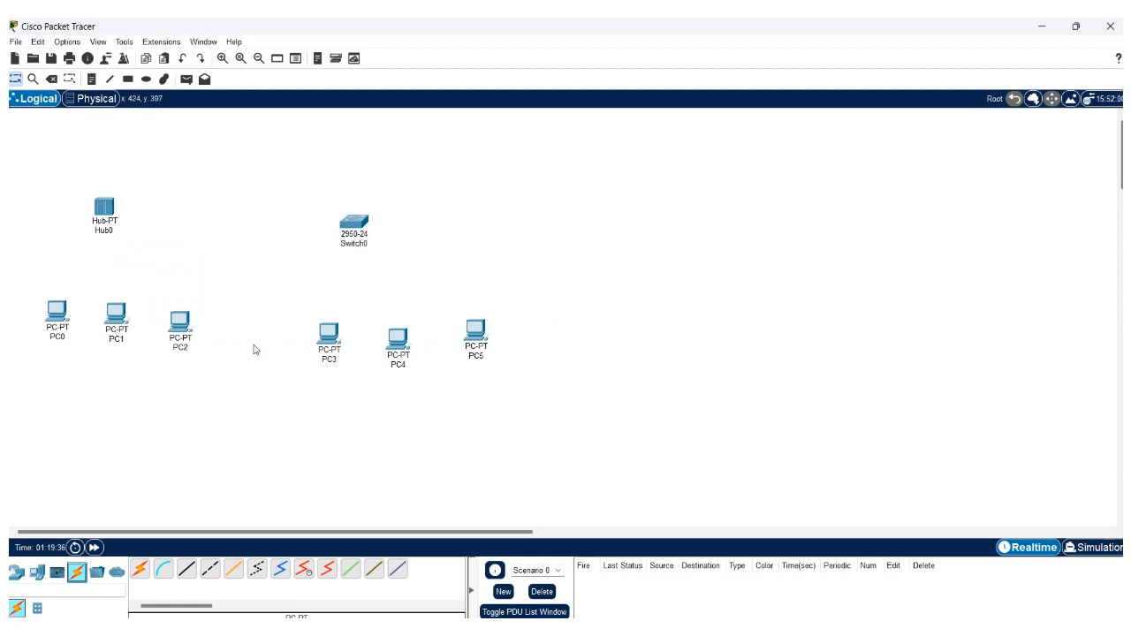
click(189, 571)
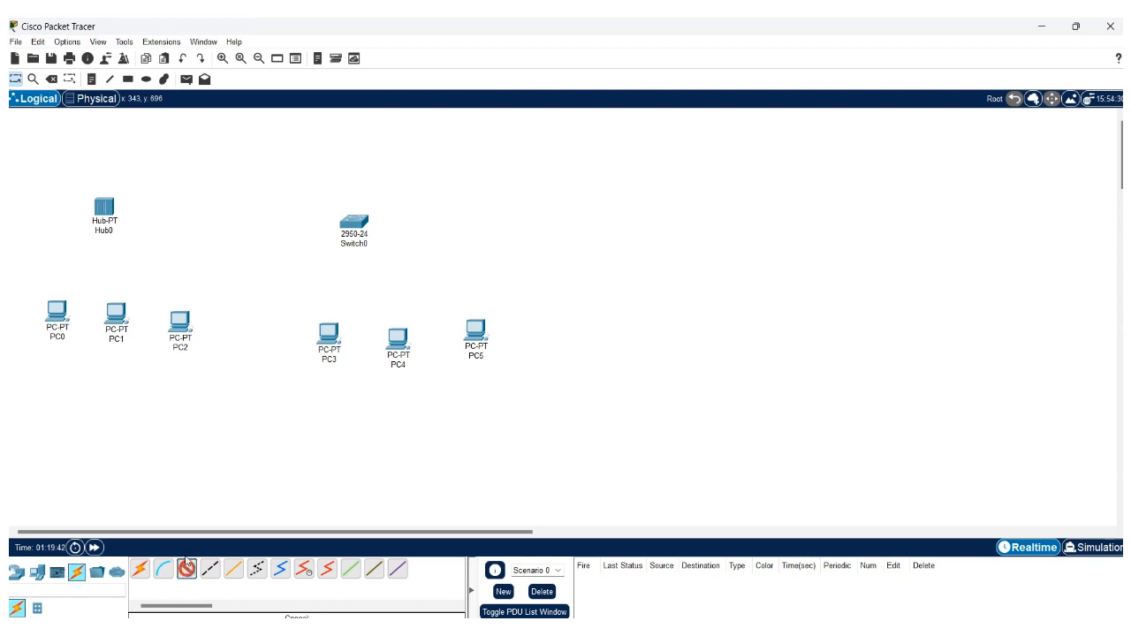
click(58, 312)
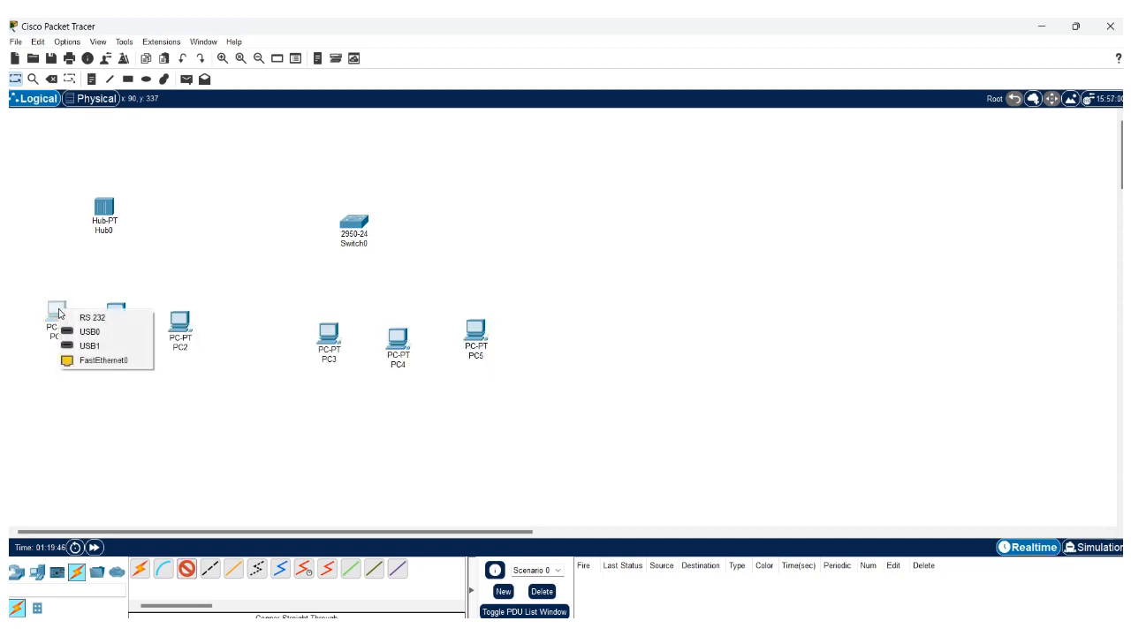
click(107, 361)
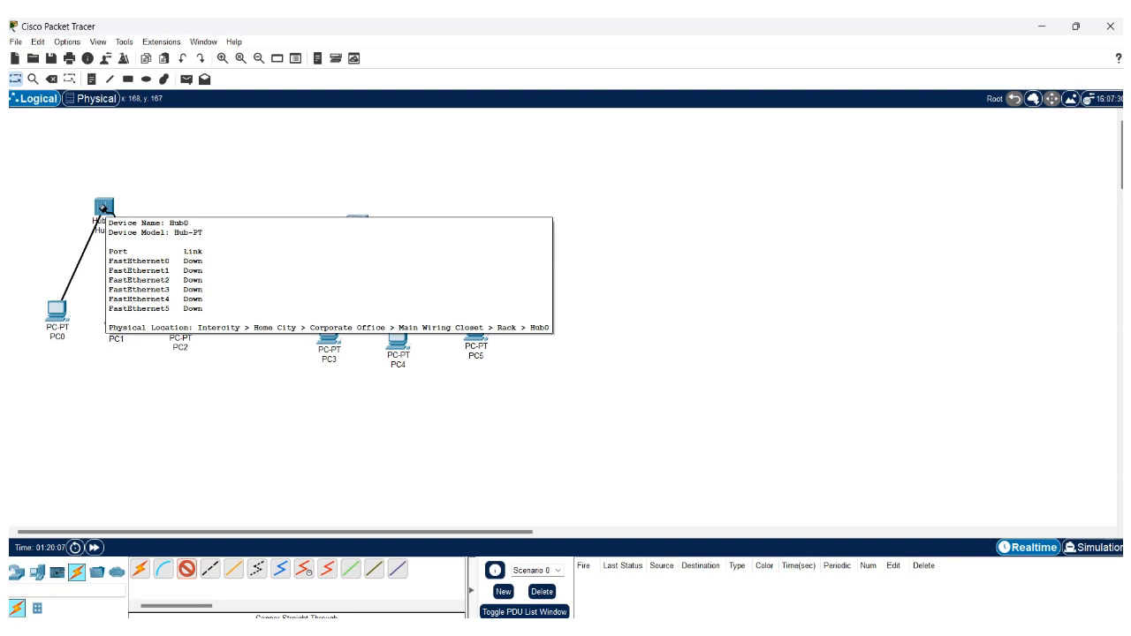
click(104, 209)
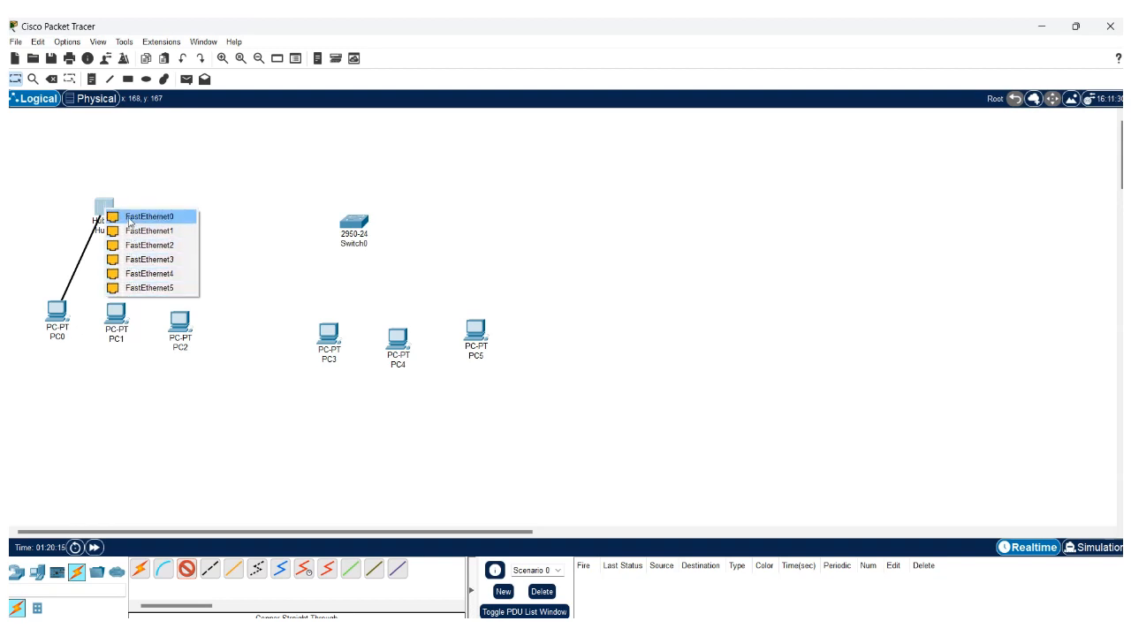
click(129, 223)
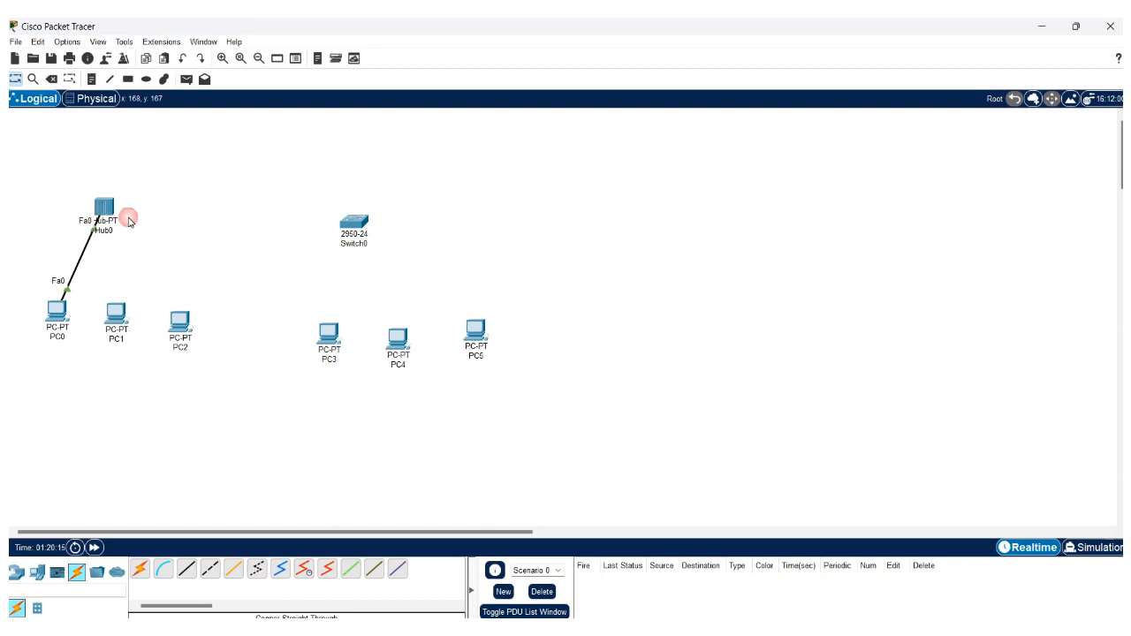
- Connect PC1's FastEthernet0 port to Hub0's FastEthernet1 port with a Copper Straight-Through cable
click(186, 575)
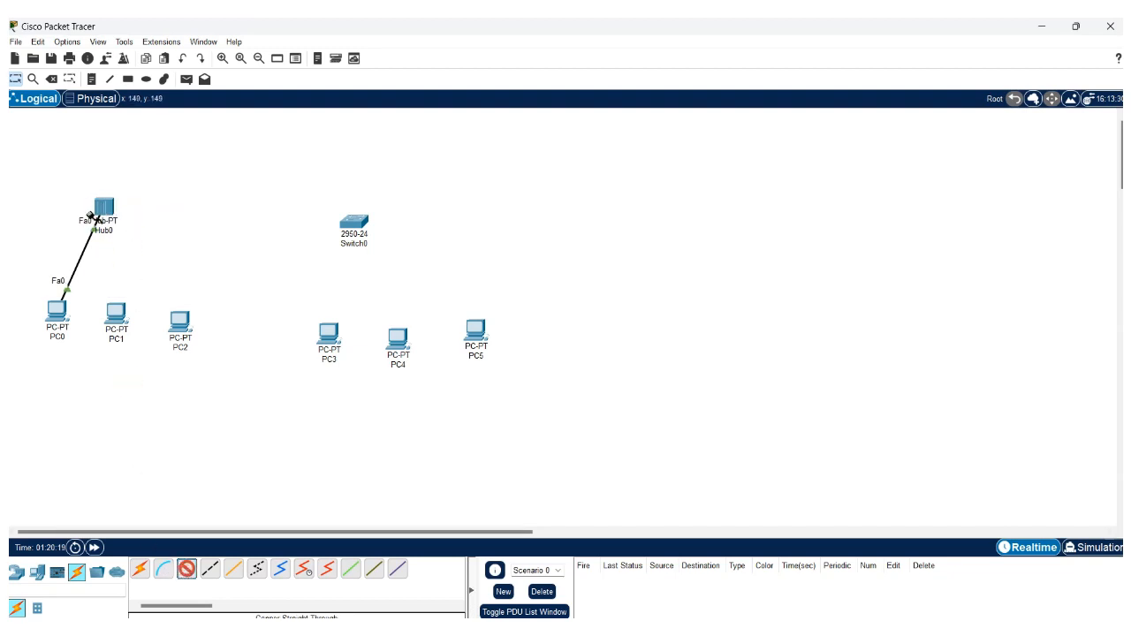
click(115, 317)
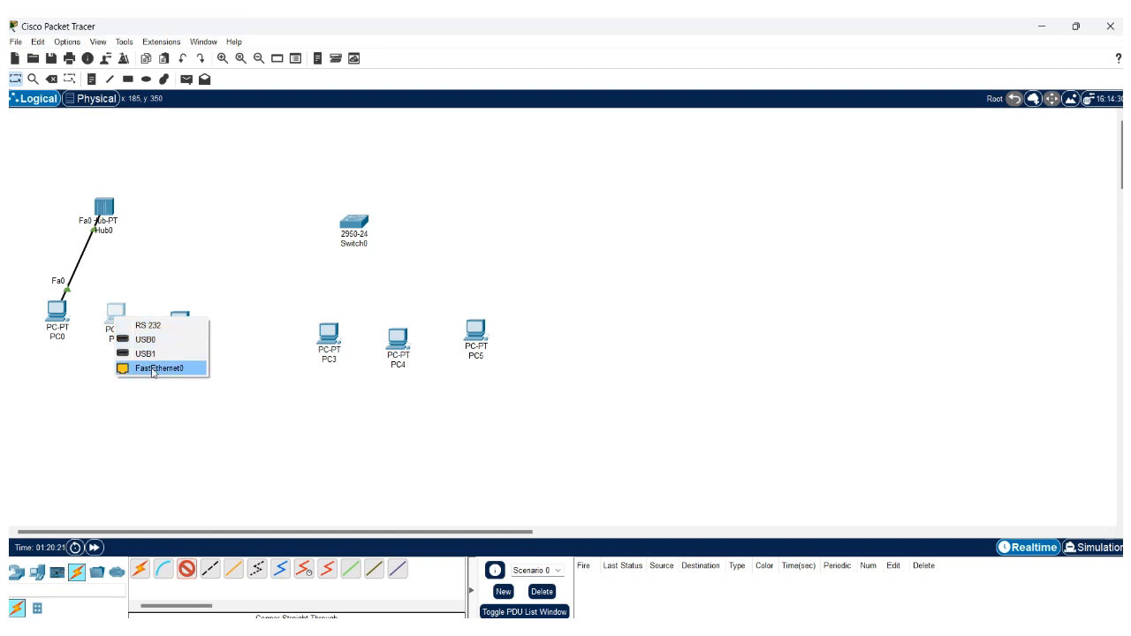
click(153, 369)
click(108, 211)
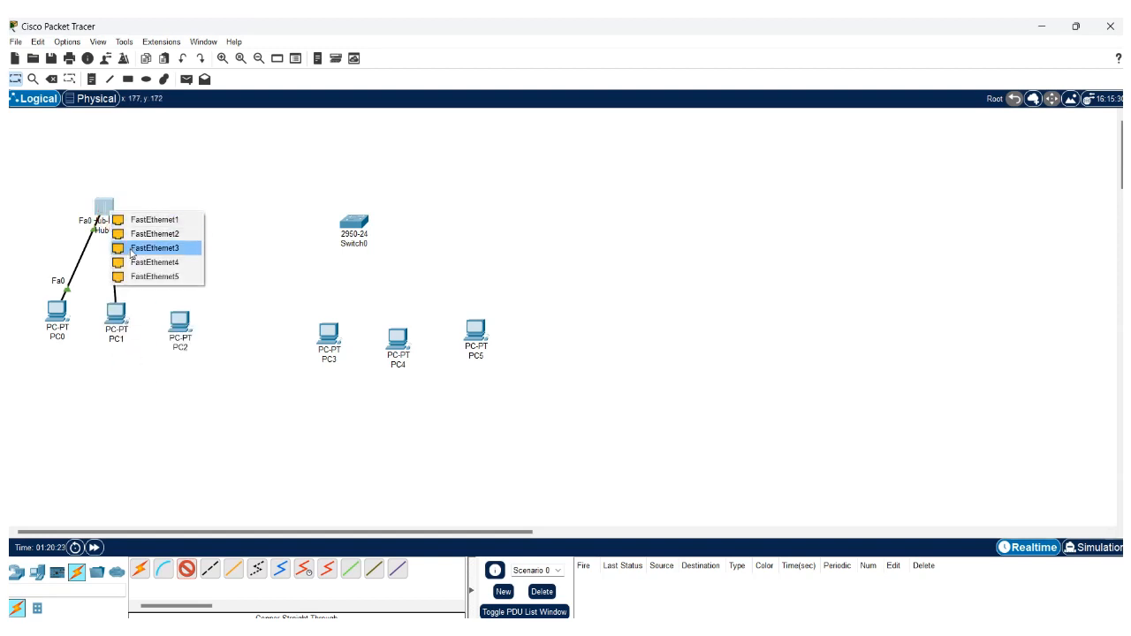
click(139, 220)
- Connect PC2's FastEthernet0 port to Hub0's FastEthernet2 port with a Copper Straight-Through cable
click(186, 571)
click(184, 329)
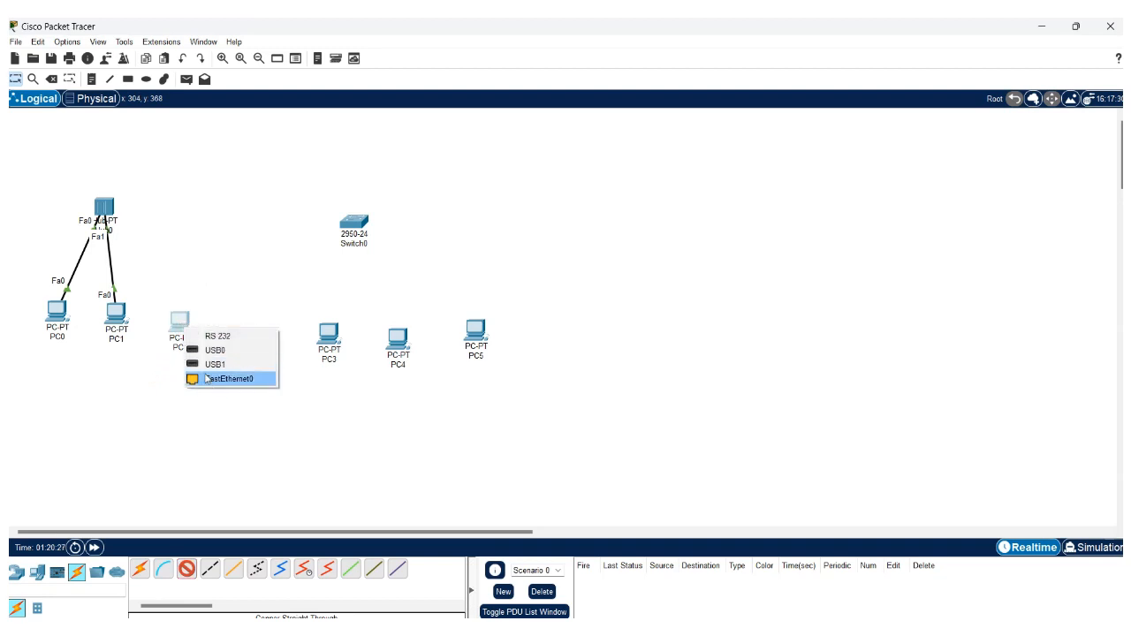
click(212, 380)
click(106, 208)
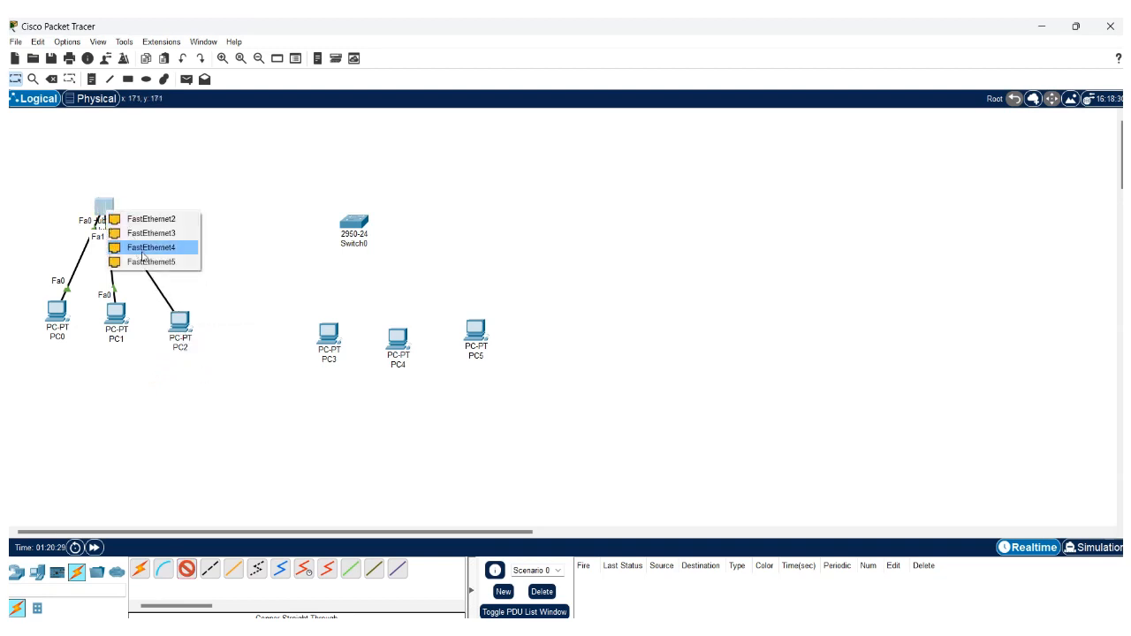
click(143, 218)
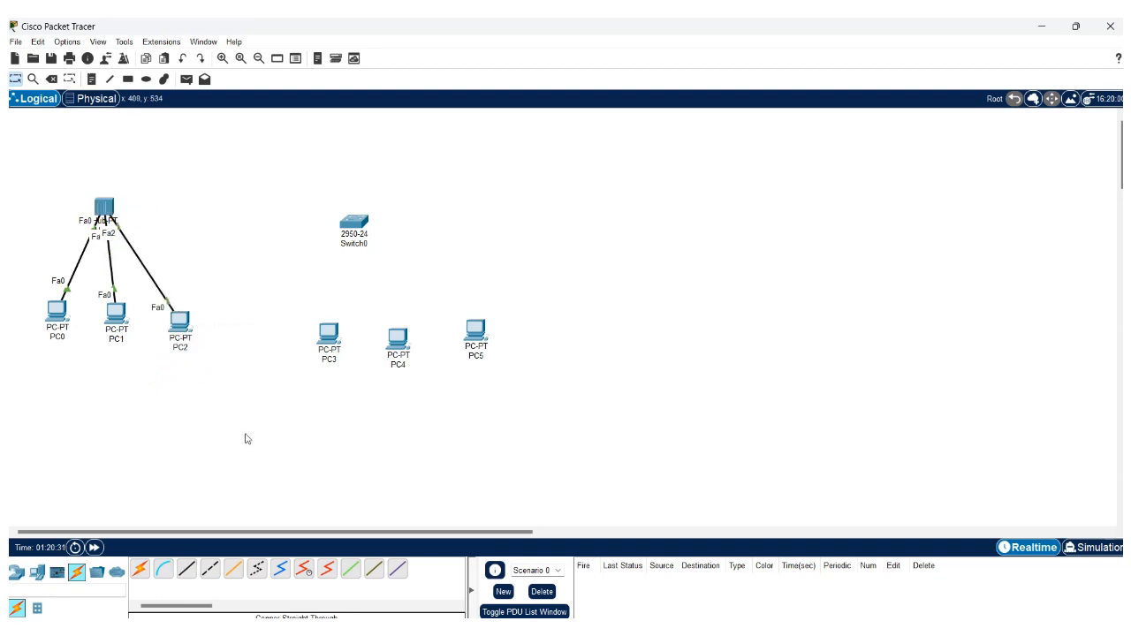
- Connect PC3's FastEthernet0 port to Switch0's FastEthernet0/1 port with a Copper Straight-Through cable
click(185, 568)
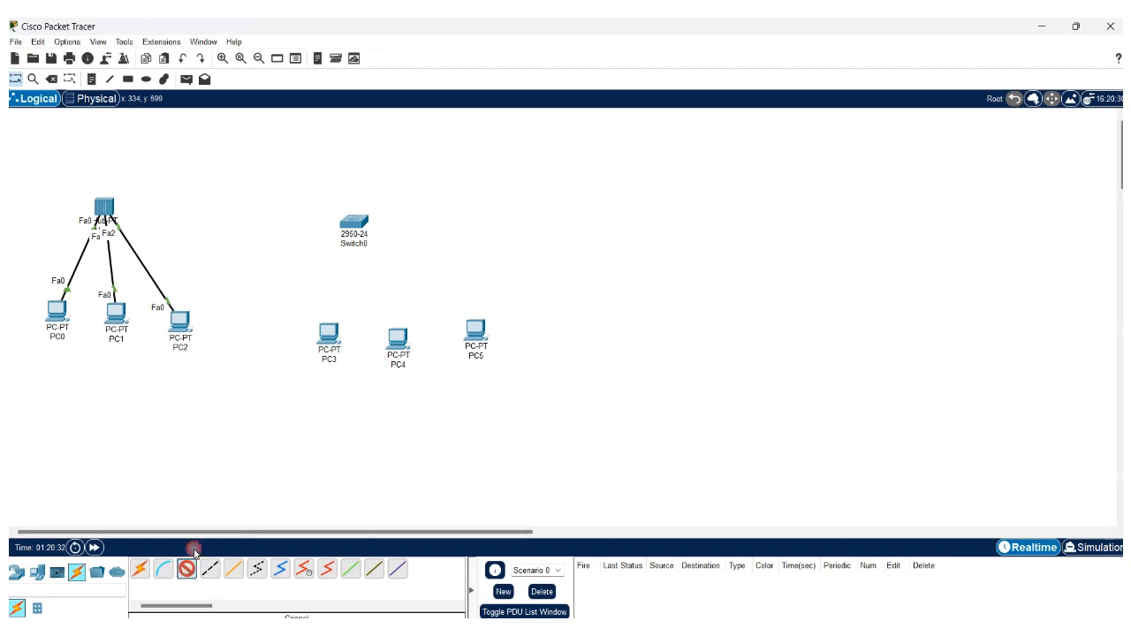
click(331, 335)
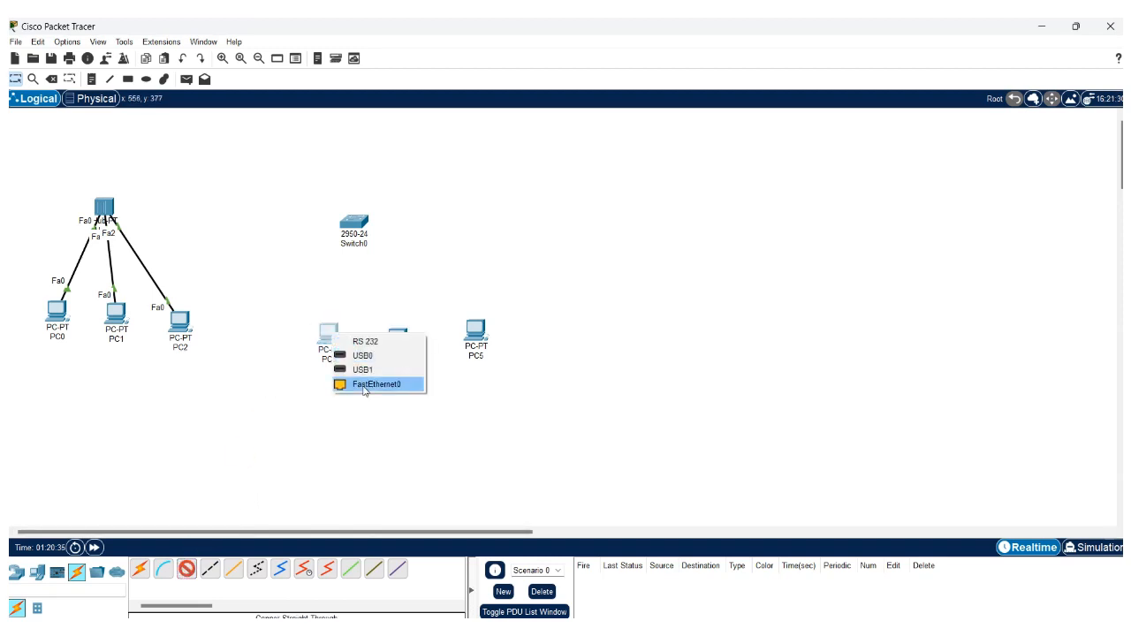
click(364, 386)
click(354, 224)
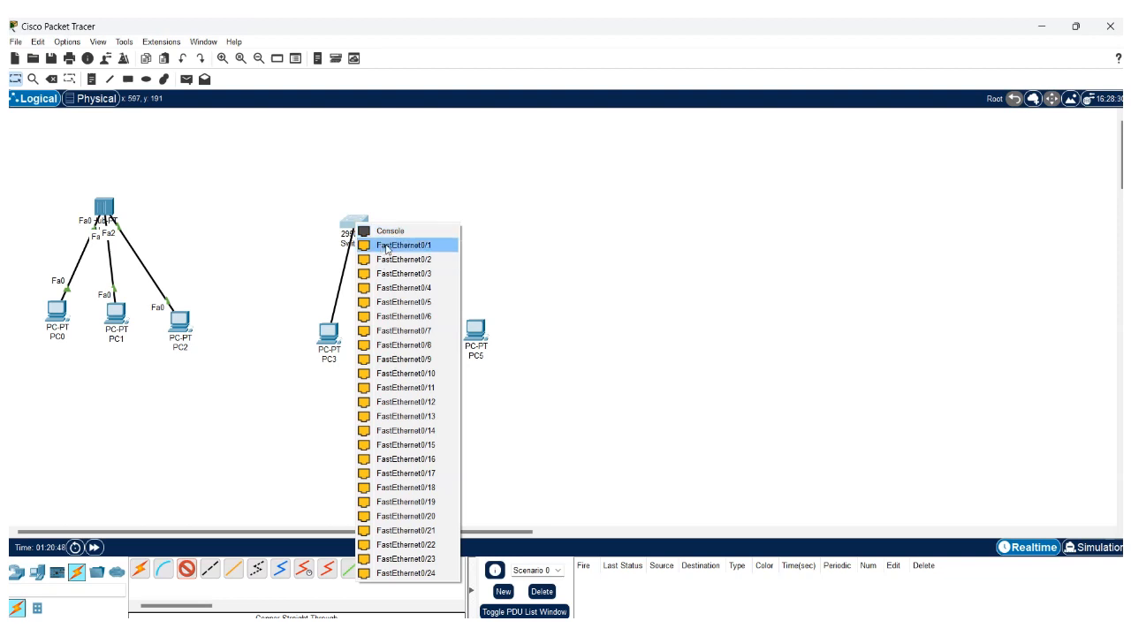
click(385, 246)
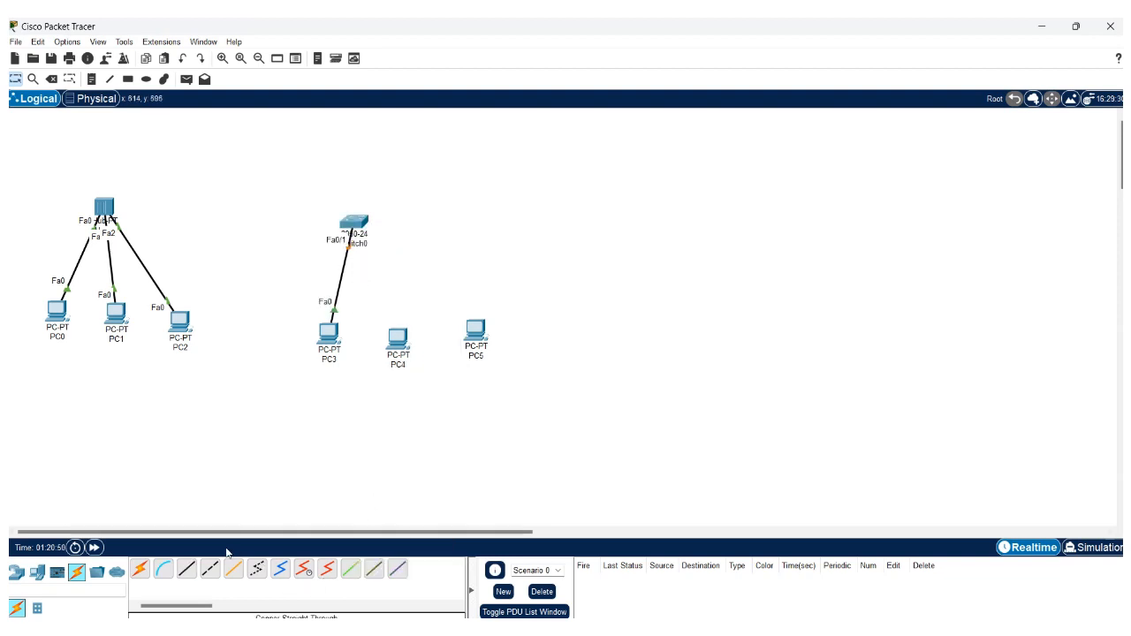
- Connect PC4's FastEthernet0 port to Switch0's FastEthernet0/2 port with a Copper Straight-Through cable
click(185, 572)
click(397, 339)
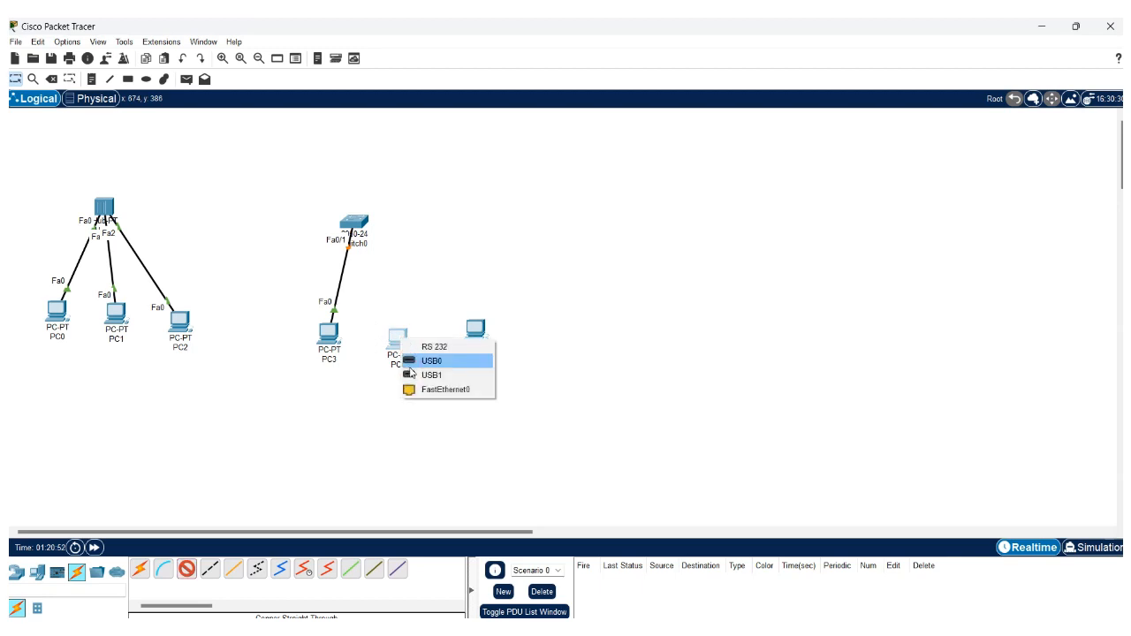
click(428, 390)
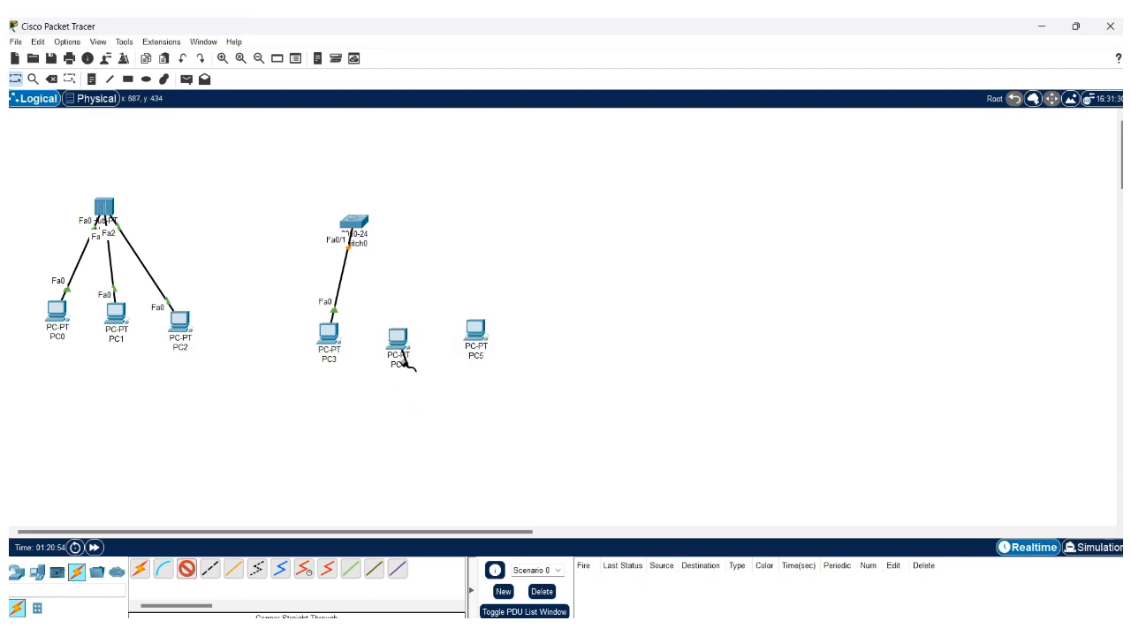
click(357, 226)
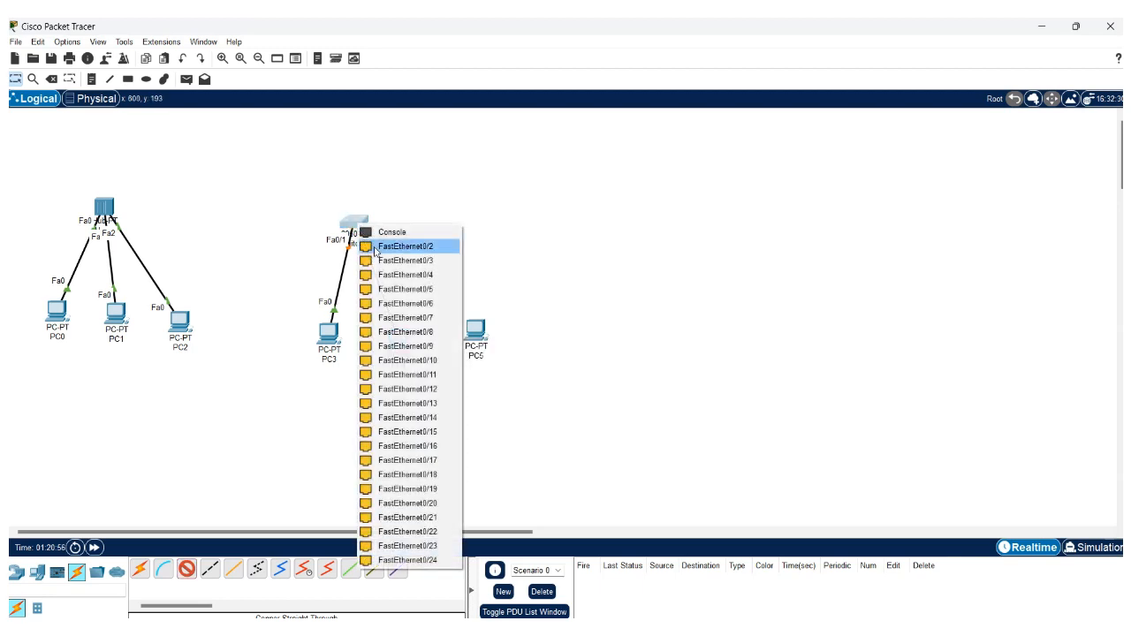
click(381, 247)
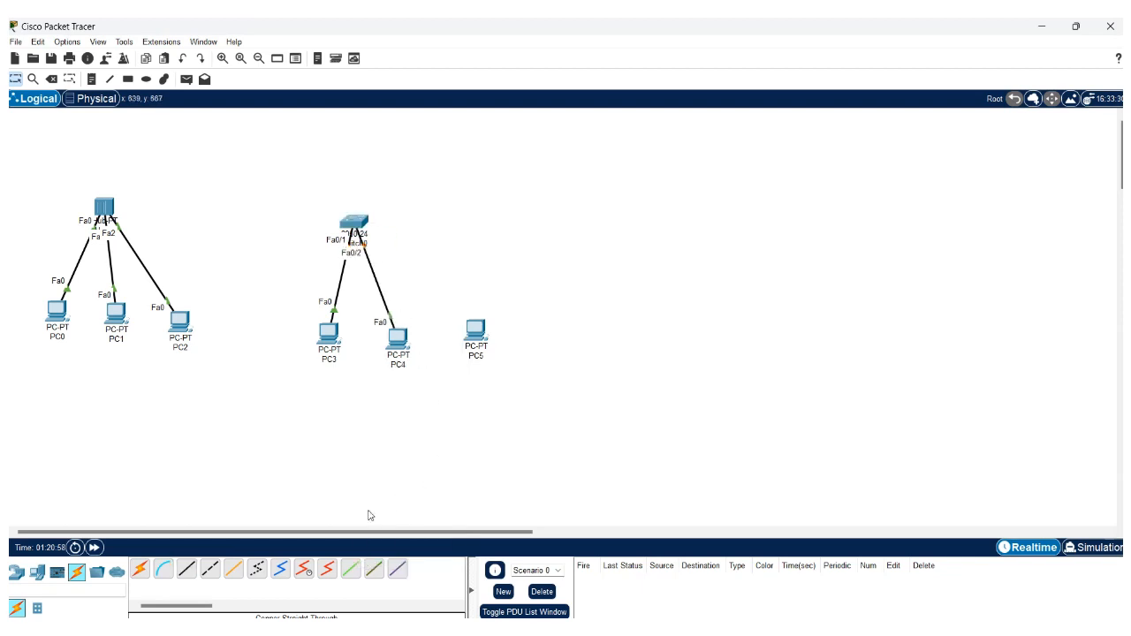
- Connect PC5's FastEthernet0 port to Switch0's FastEthernet0/3 port with a Copper Straight-Through cable, and reposition Switch0 centrally above its three PCs
click(187, 572)
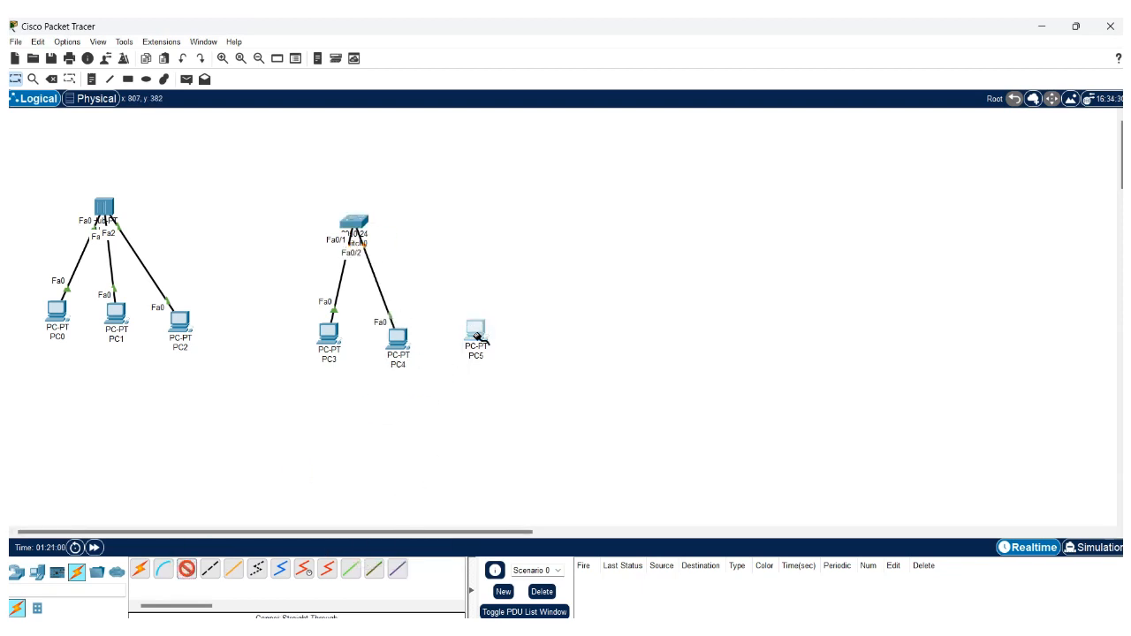
click(476, 331)
click(506, 388)
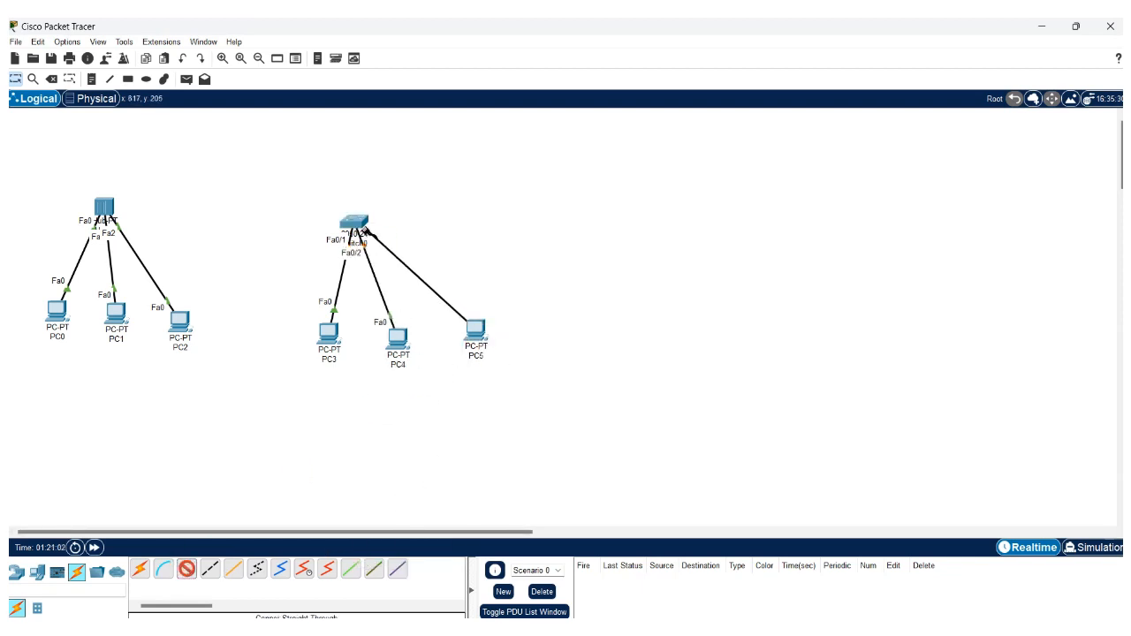
click(361, 222)
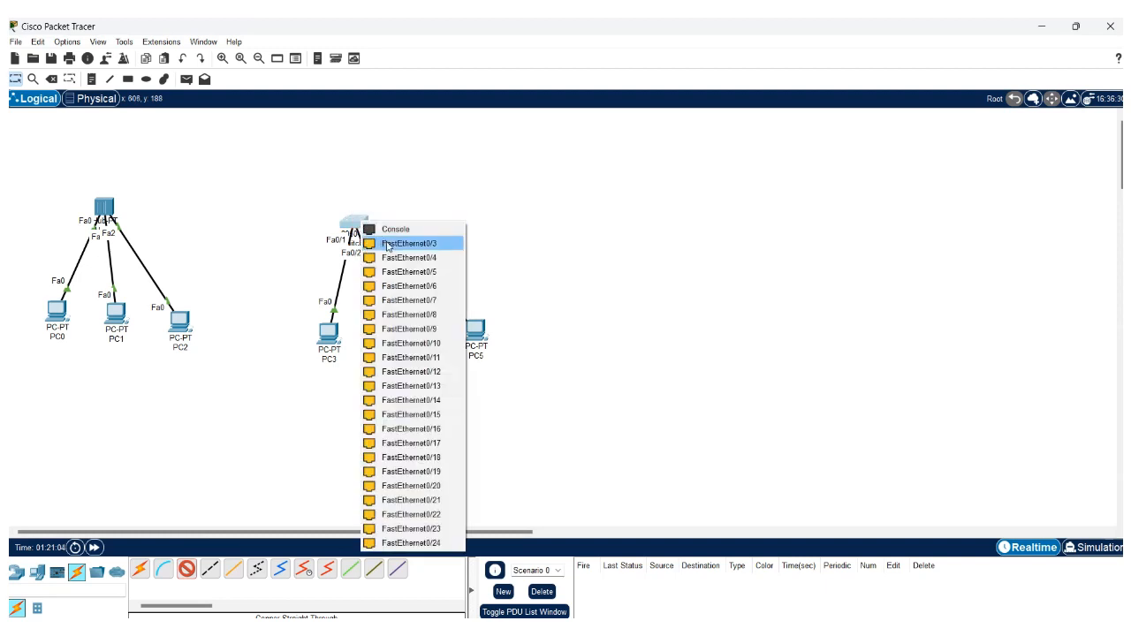
click(389, 244)
drag(355, 222, 501, 170)
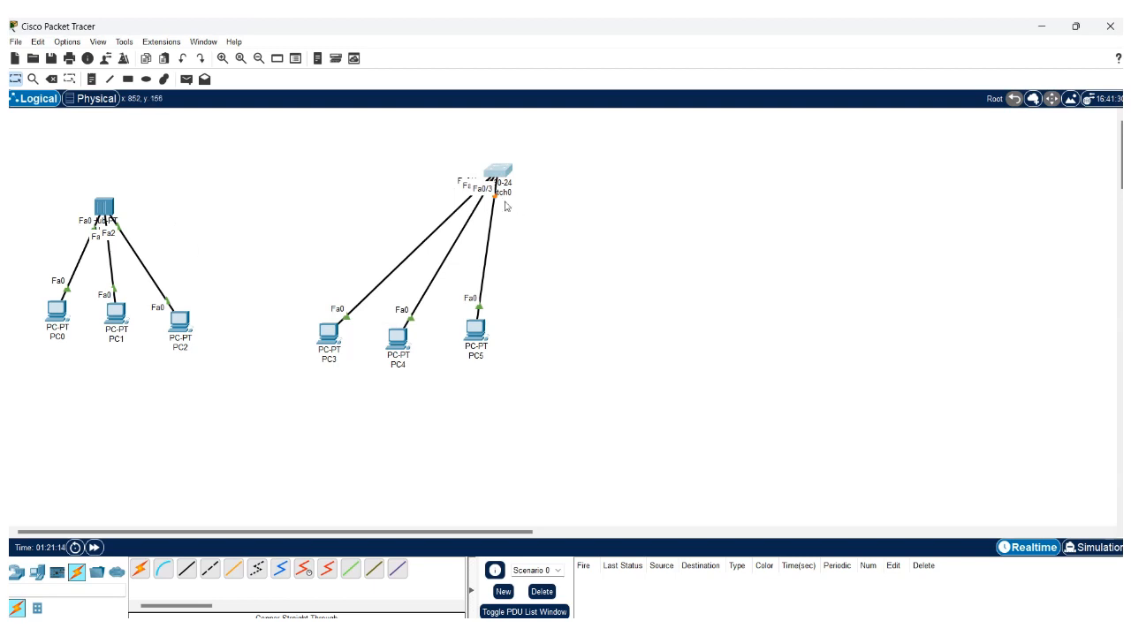
drag(498, 174, 425, 192)
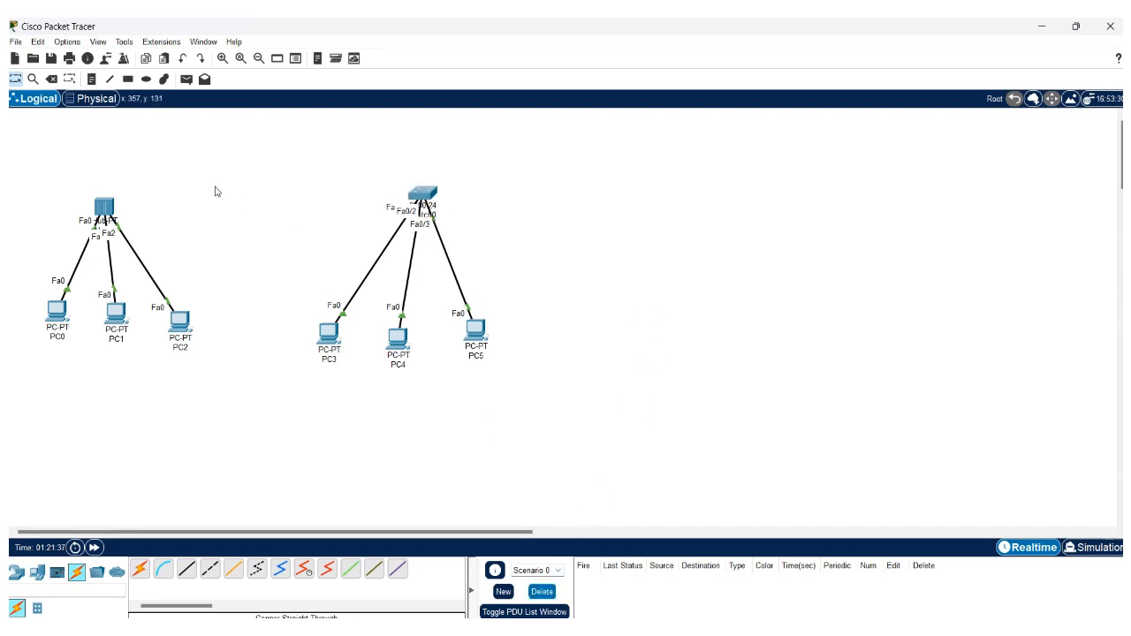
- Switch to the Word document TP 1 Modifié.docx and read the question about which cable connects the PCs with Hub0 and Switch0
click(743, 629)
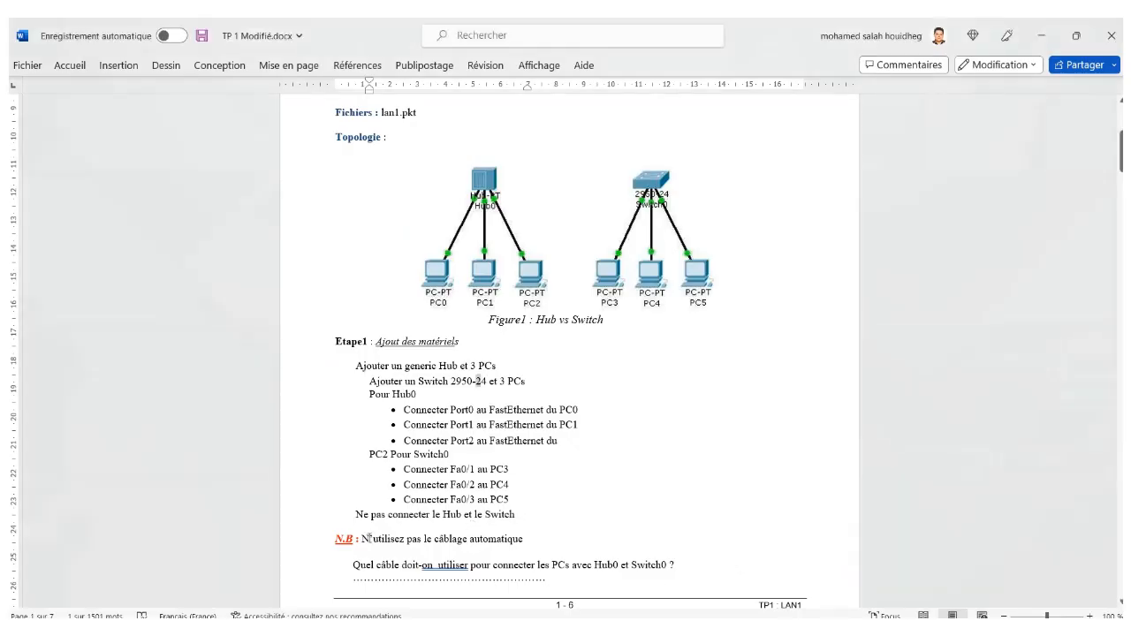
drag(367, 571, 663, 567)
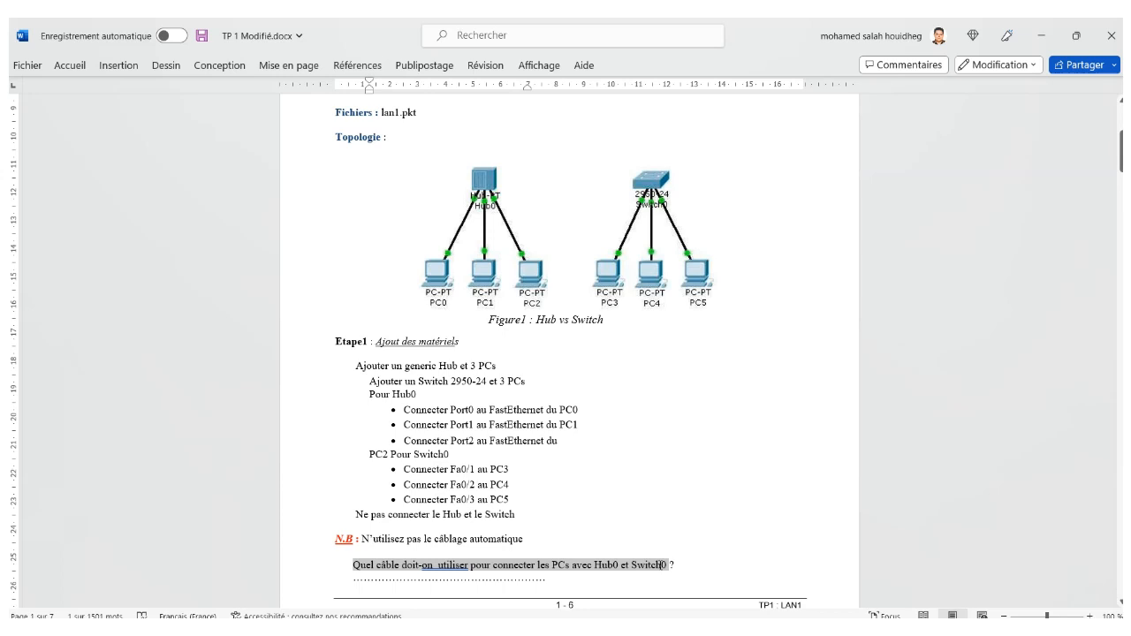
drag(663, 565, 662, 570)
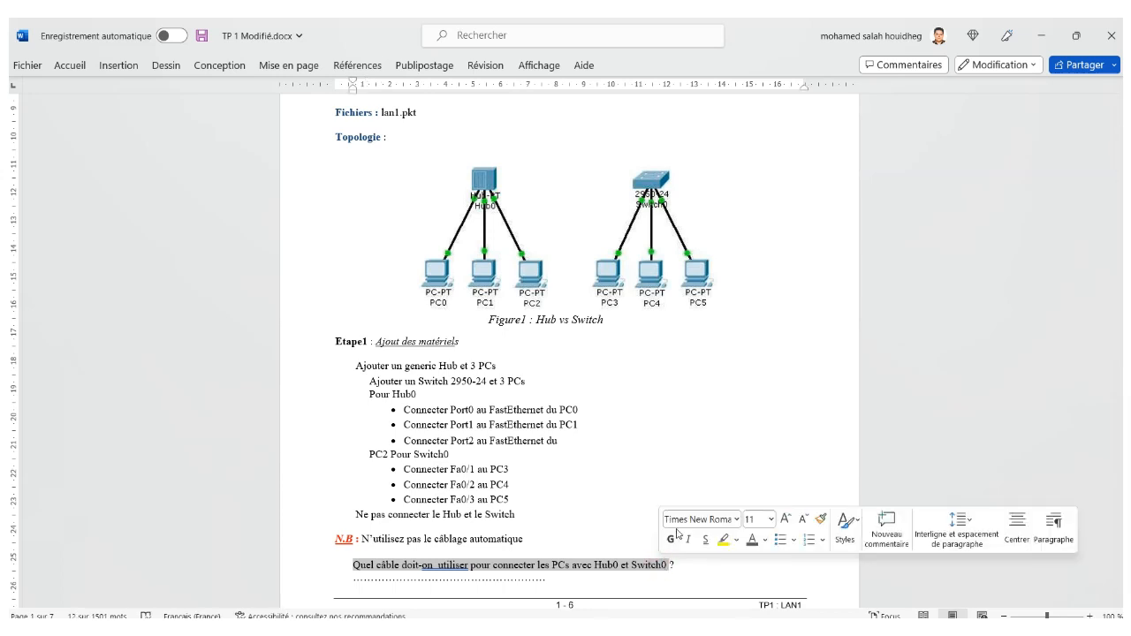
click(629, 514)
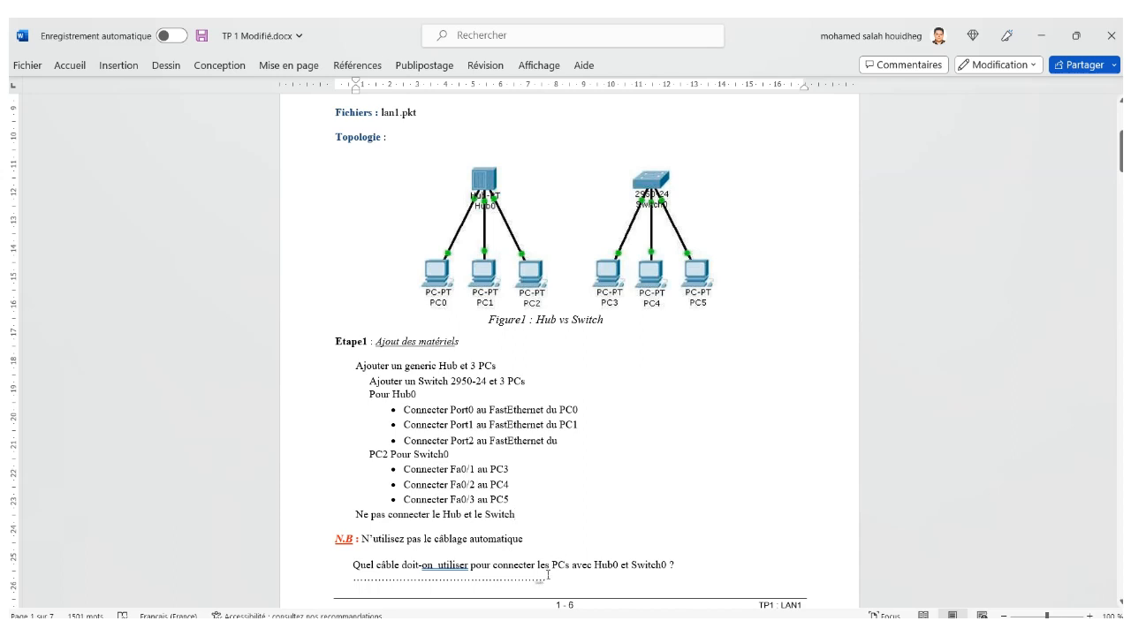
drag(565, 560, 618, 564)
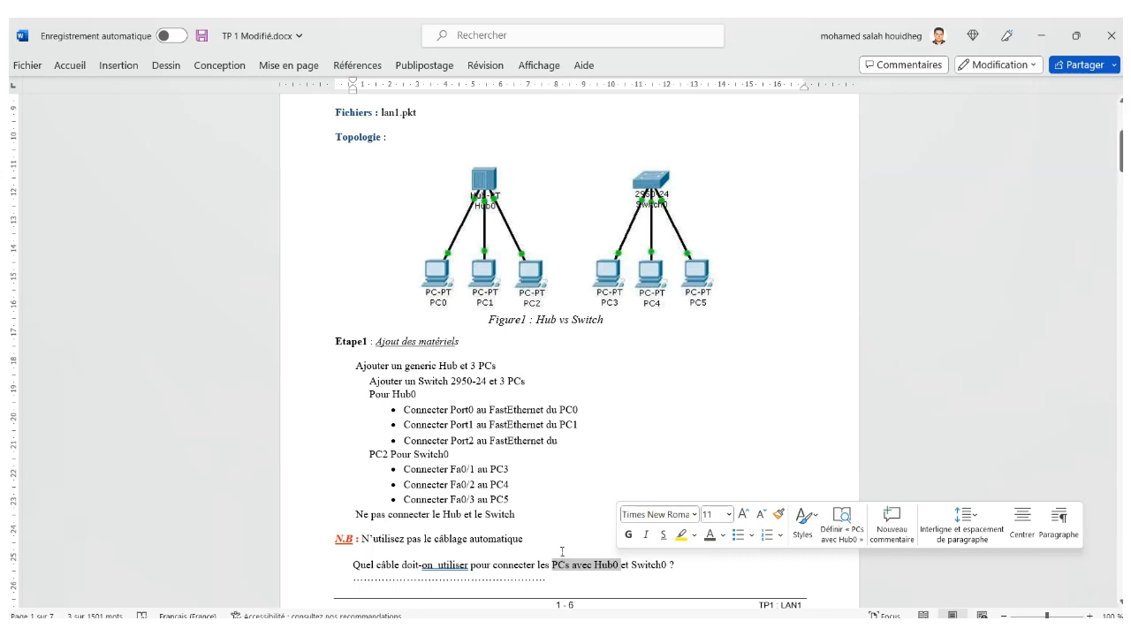
- Examine the Etape2 IP configuration instructions and address table and the Etape3 ICMP test, recheck the Etape1 topology, and return to Cisco Packet Tracer
scroll(560, 539, down, 7)
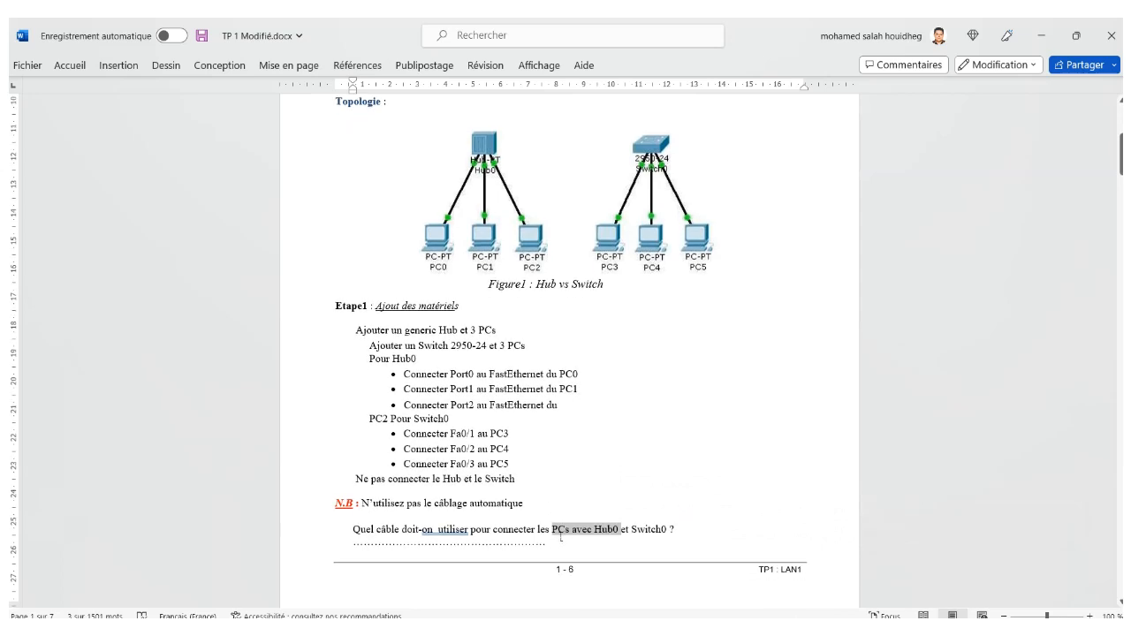
scroll(560, 500, down, 3)
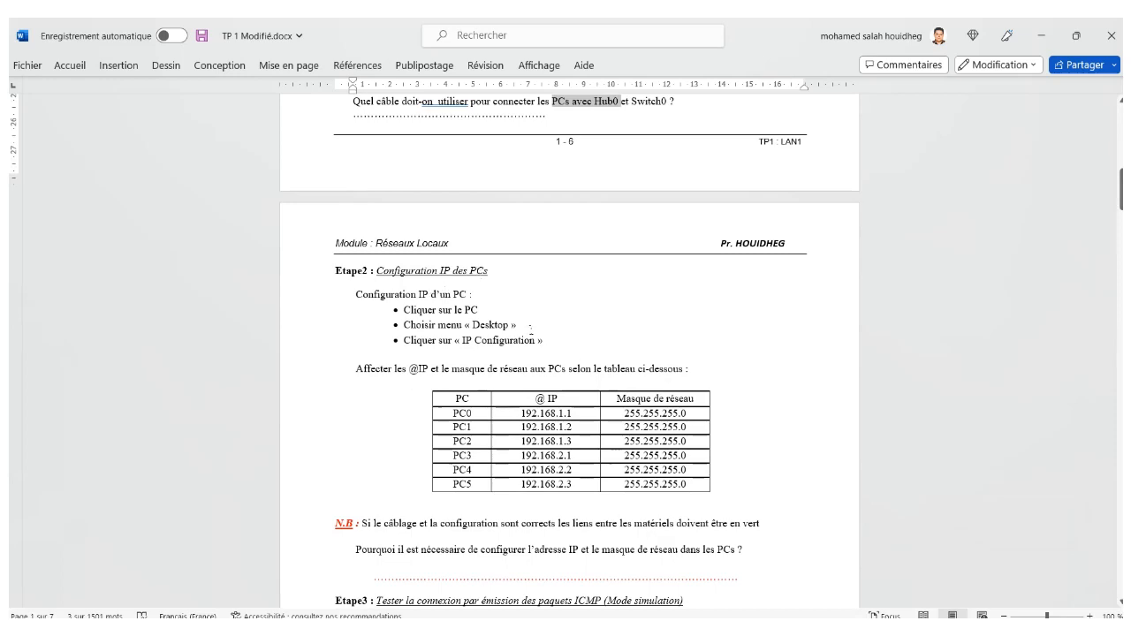
scroll(576, 353, up, 6)
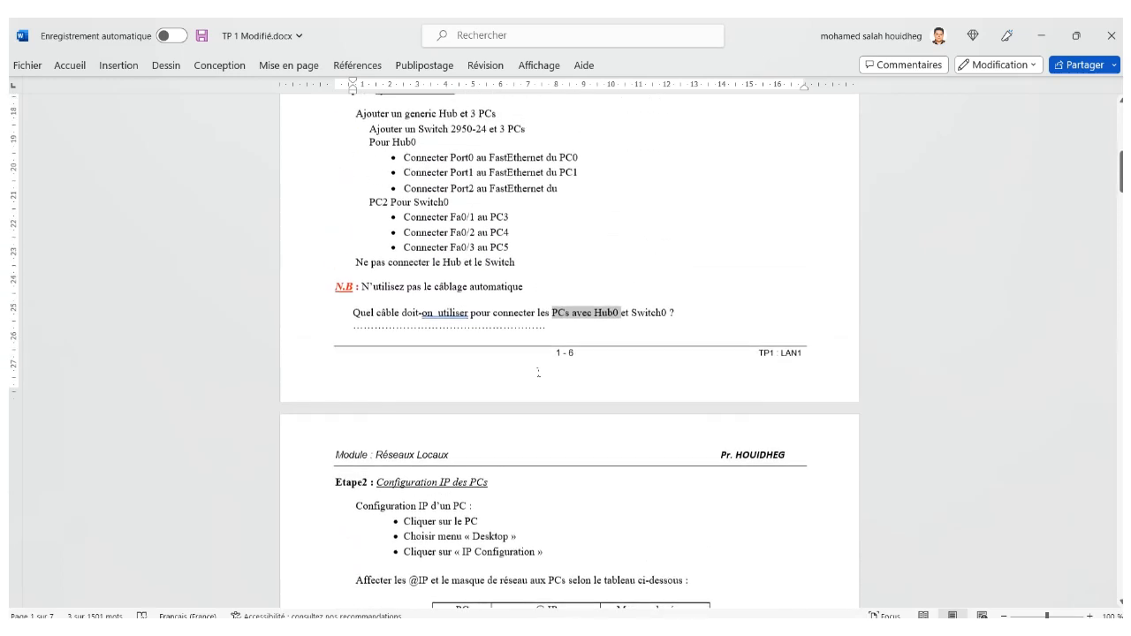
scroll(536, 371, down, 7)
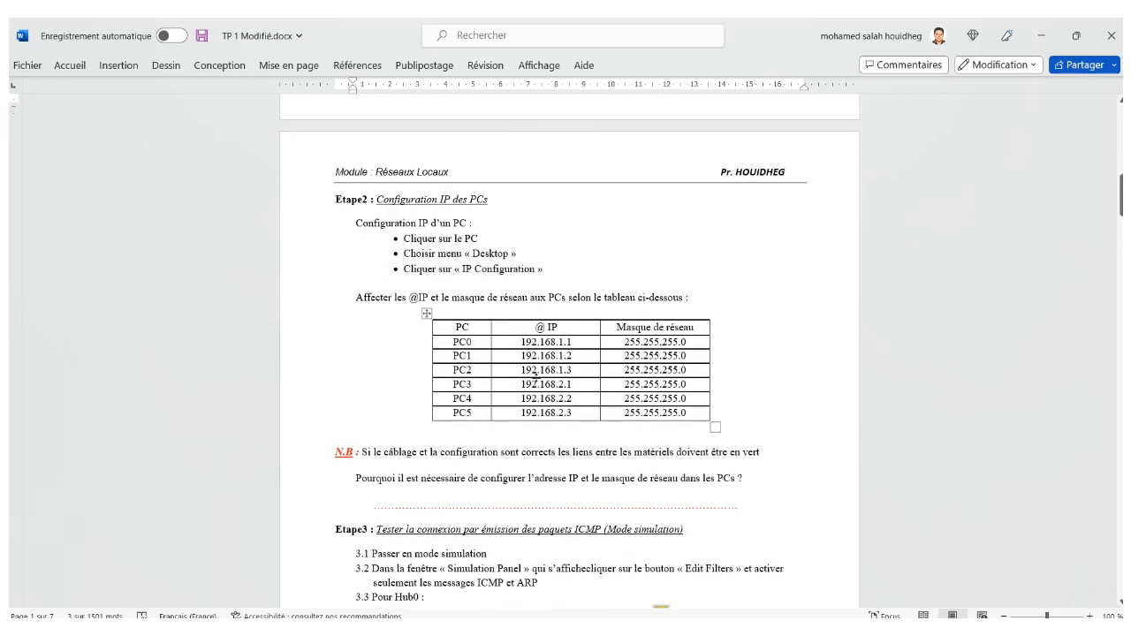
scroll(562, 399, down, 4)
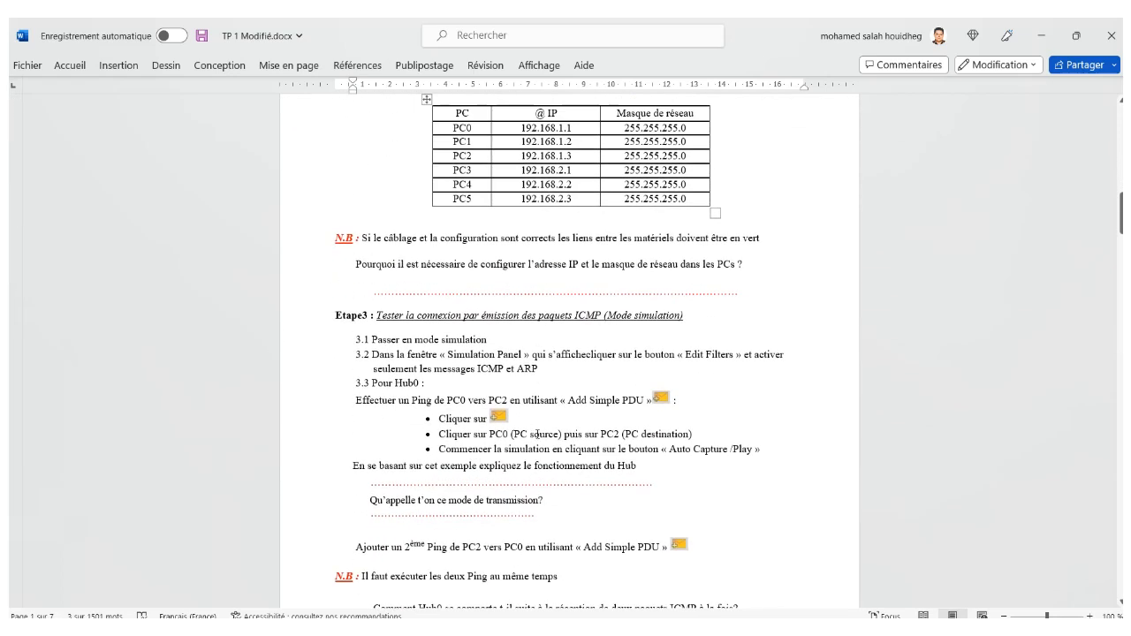
scroll(560, 399, up, 8)
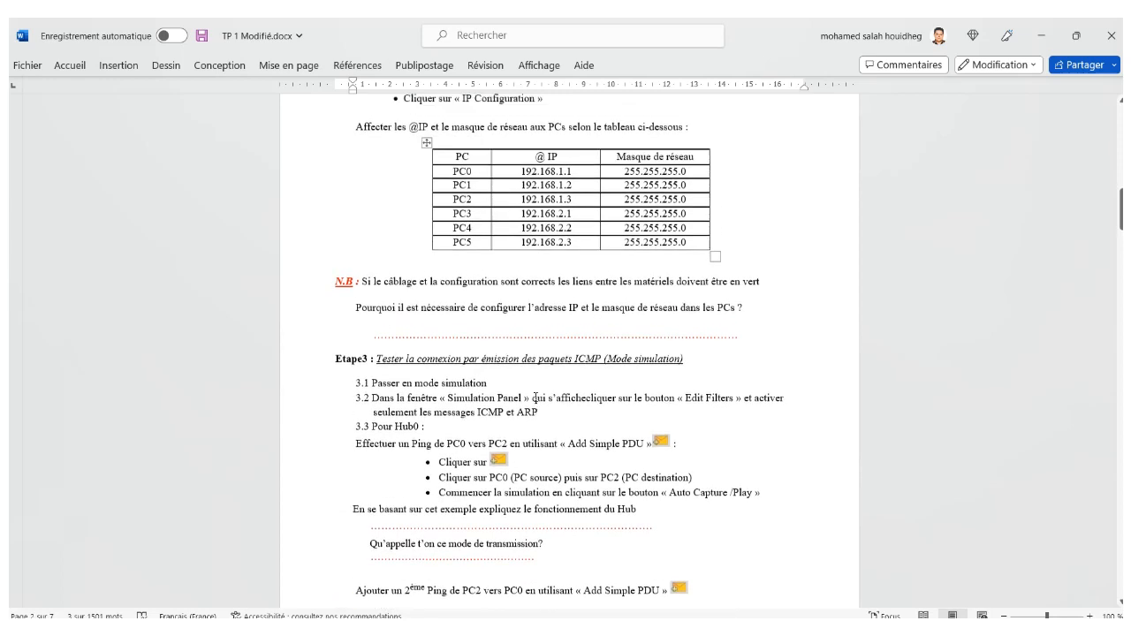
scroll(536, 397, up, 4)
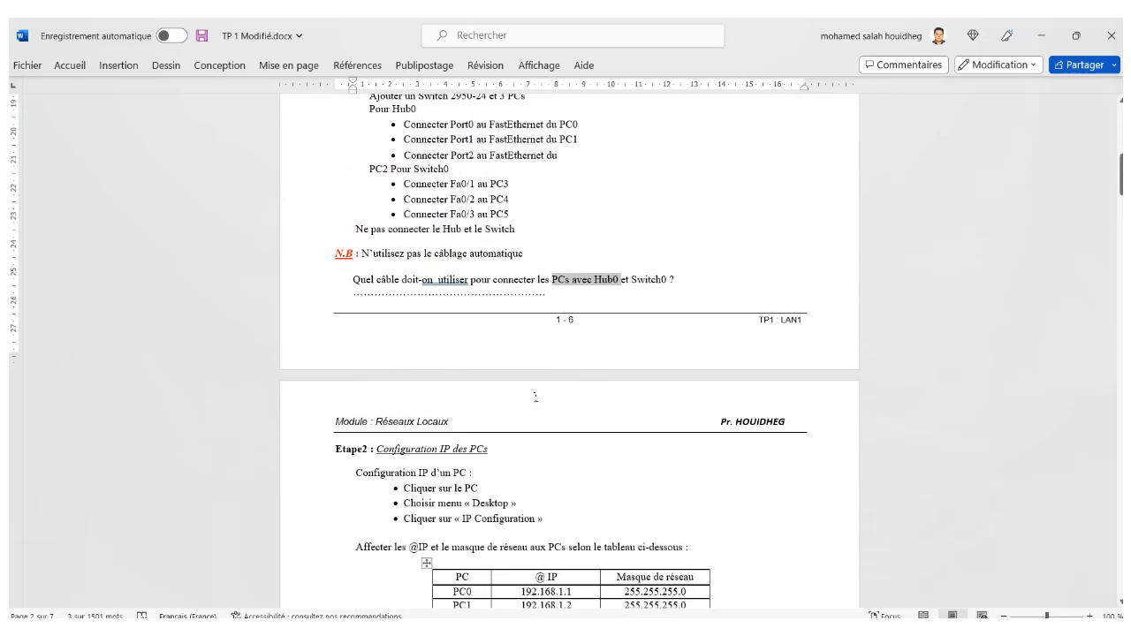
scroll(451, 335, up, 7)
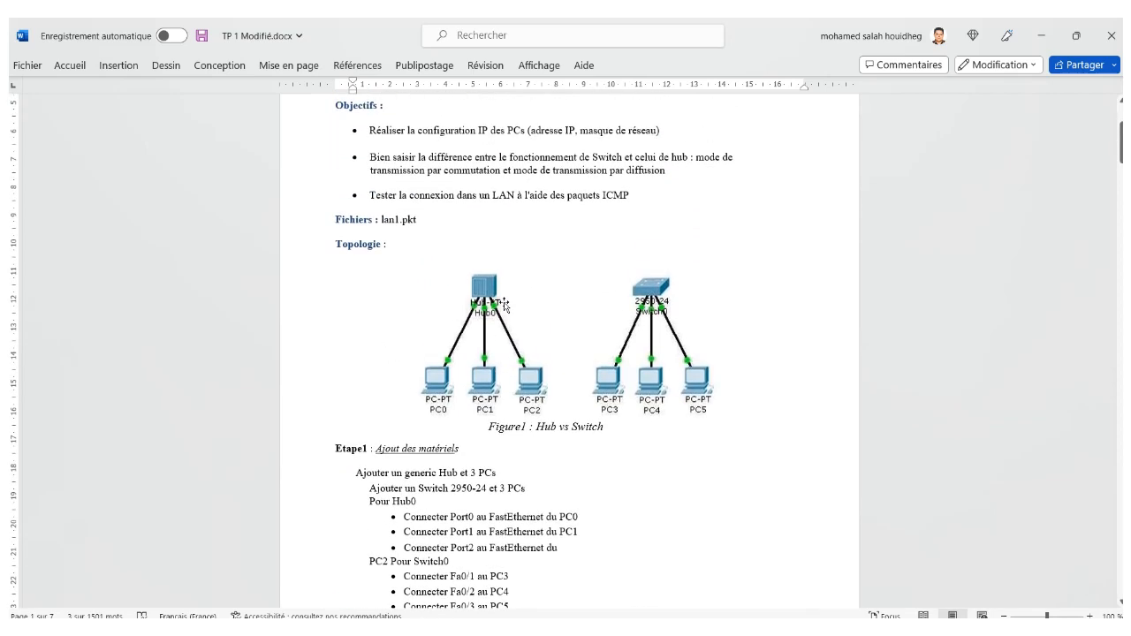
scroll(505, 304, down, 7)
scroll(506, 329, down, 6)
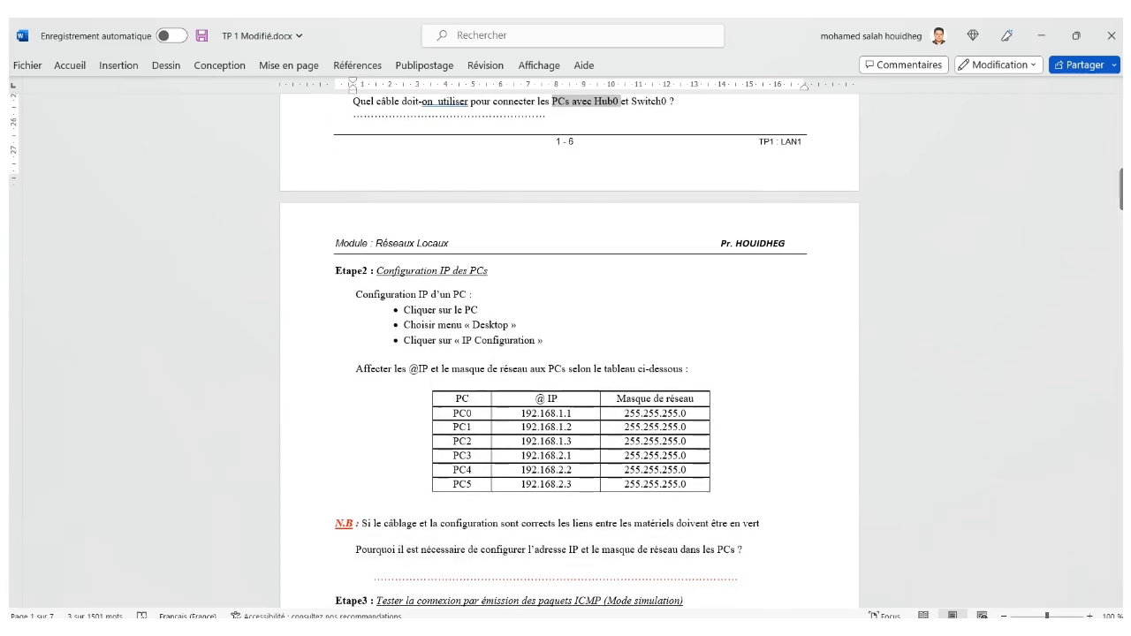
click(654, 631)
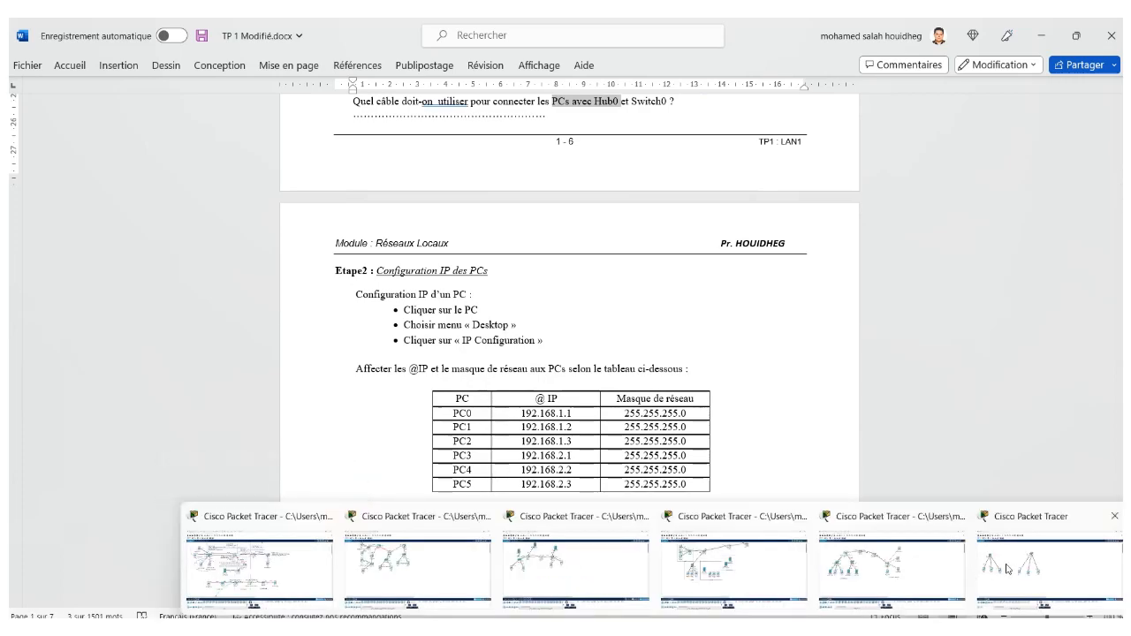
click(1049, 566)
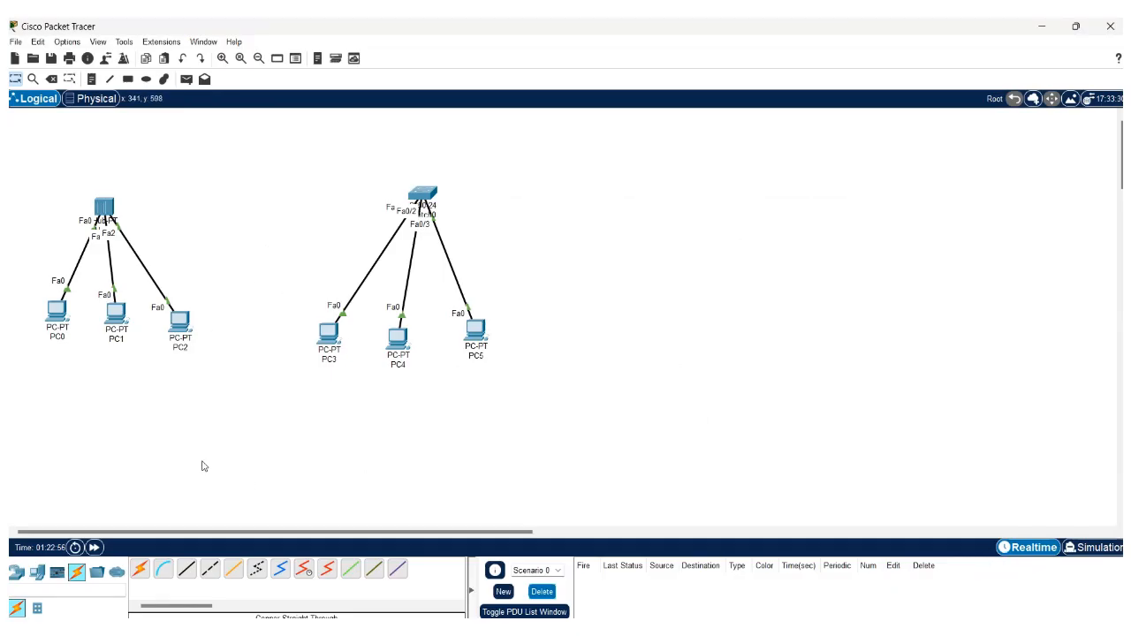
- Add another PC to the workspace beside PC5
click(39, 575)
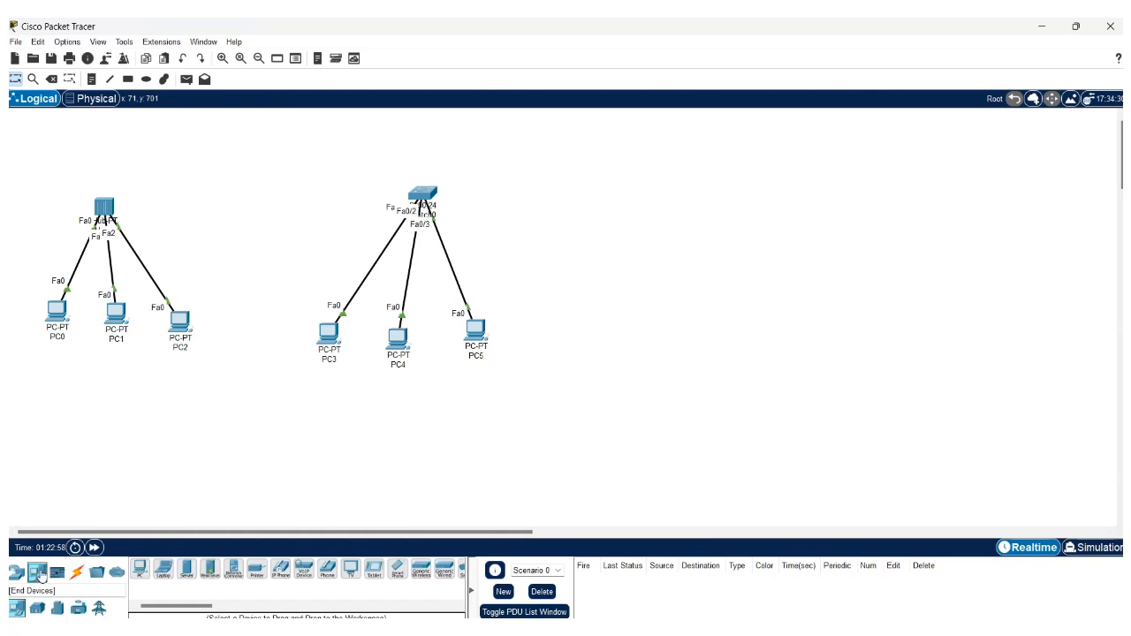
click(139, 569)
click(574, 324)
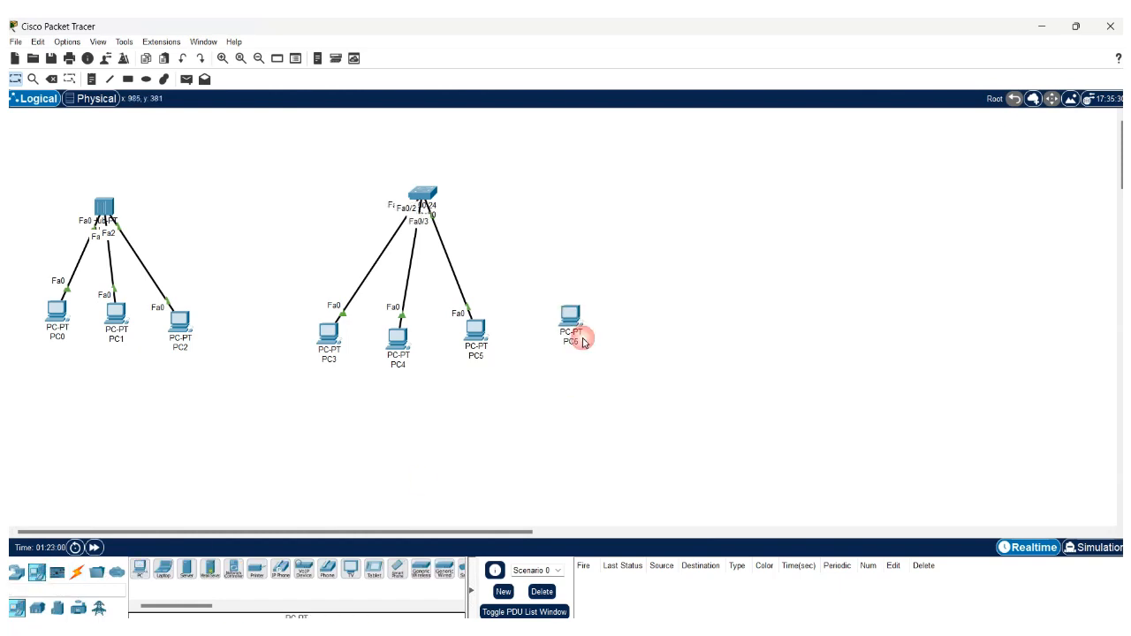
- Connect PC6's FastEthernet0 port to Switch0's FastEthernet0/4 port with a Copper Cross-Over cable
click(77, 572)
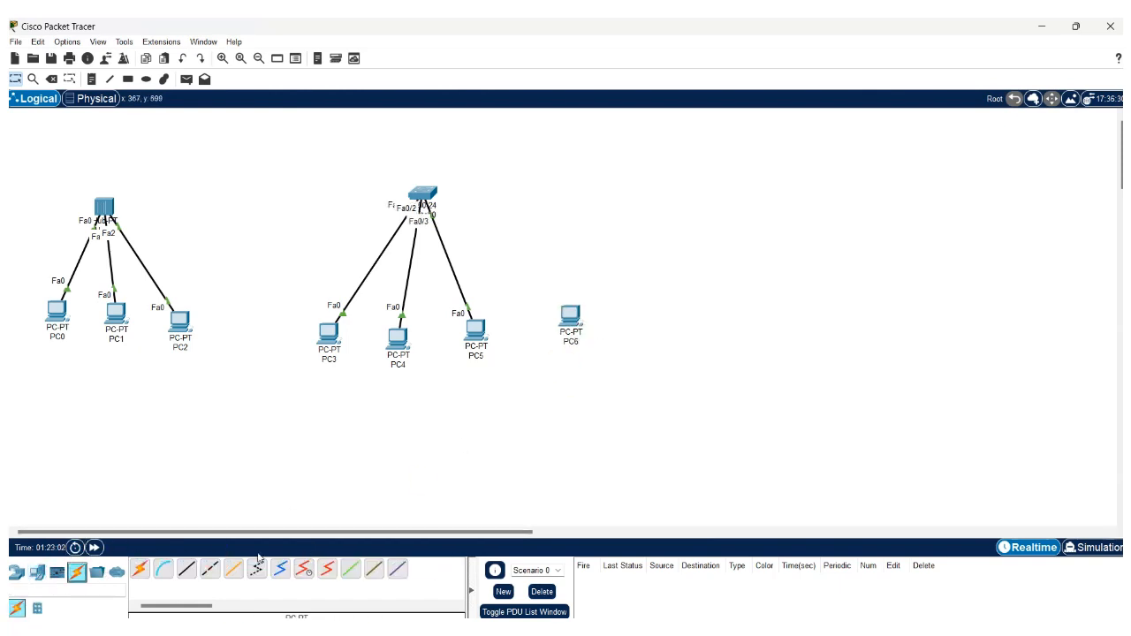
click(209, 568)
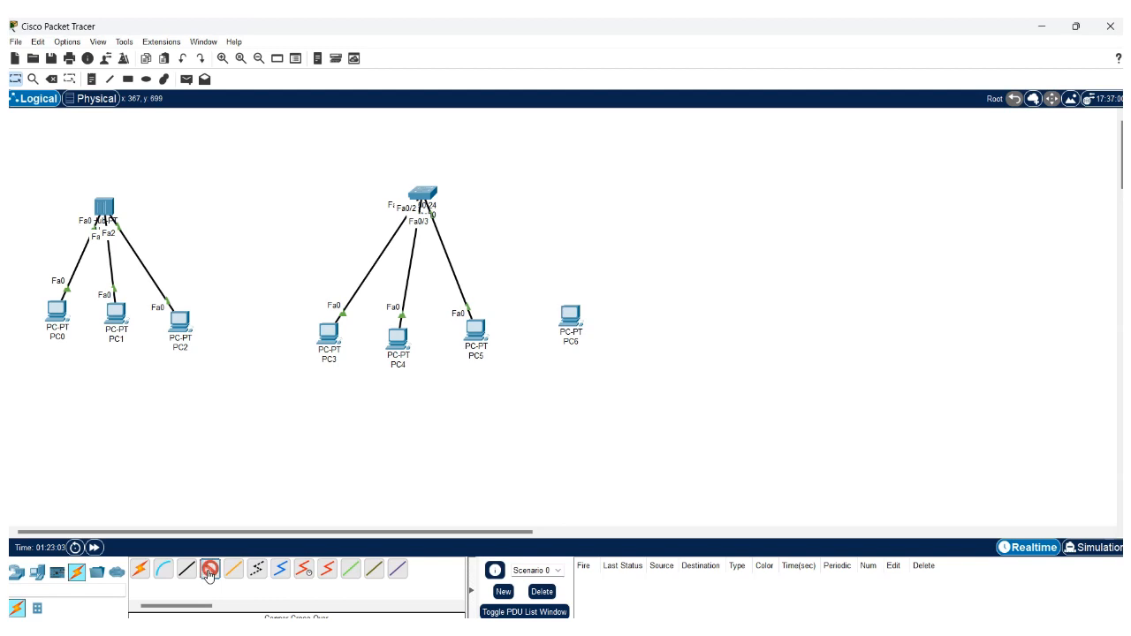
click(572, 318)
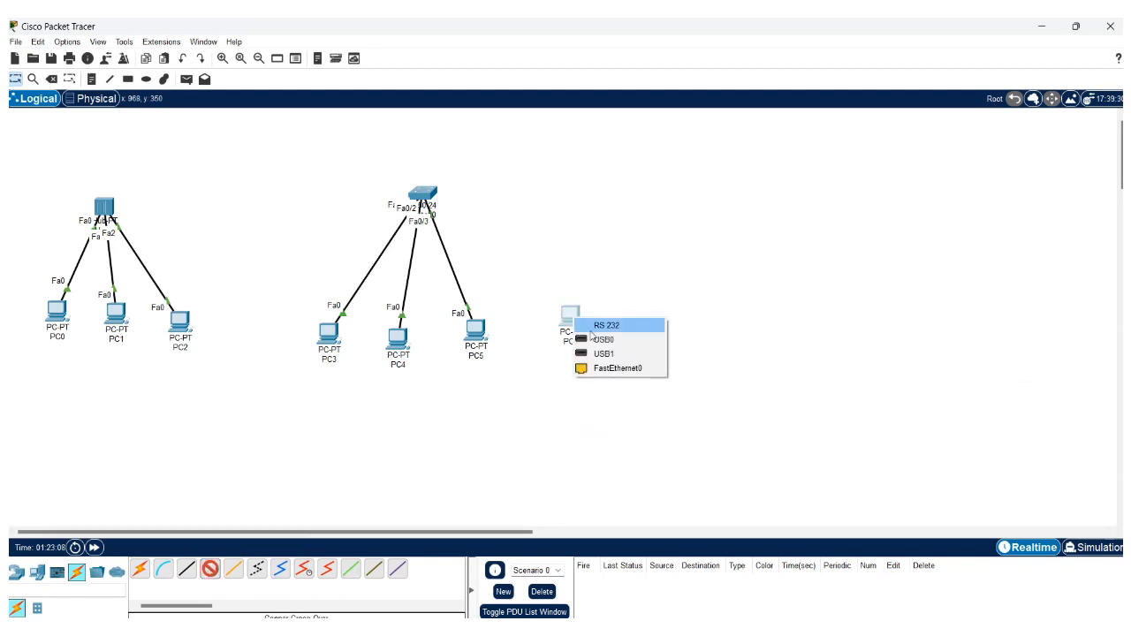
click(612, 368)
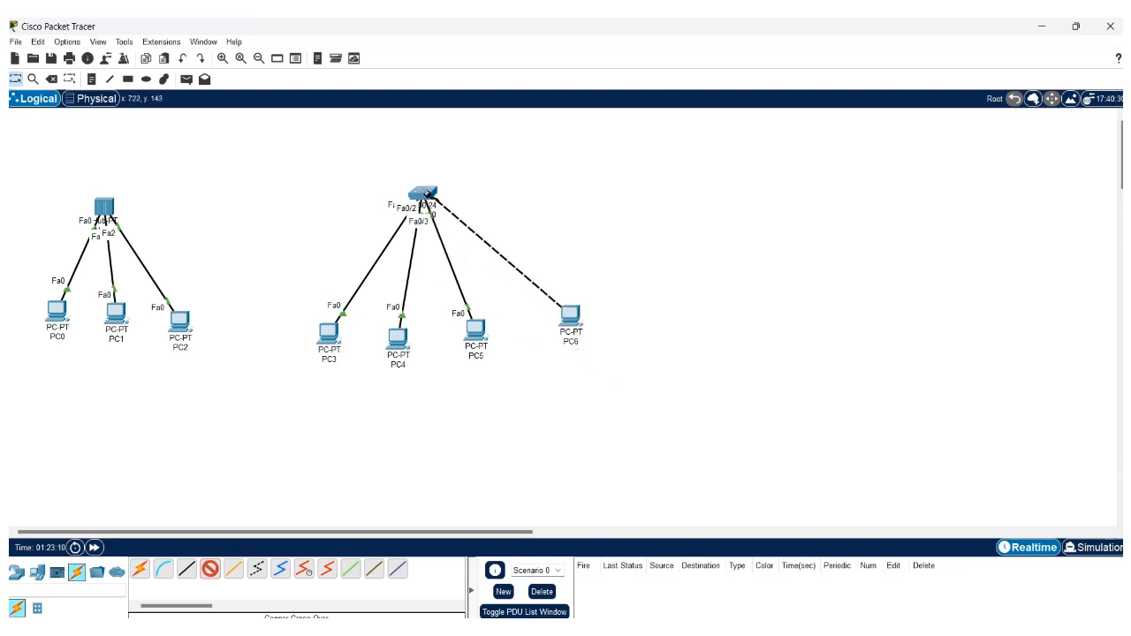
click(428, 197)
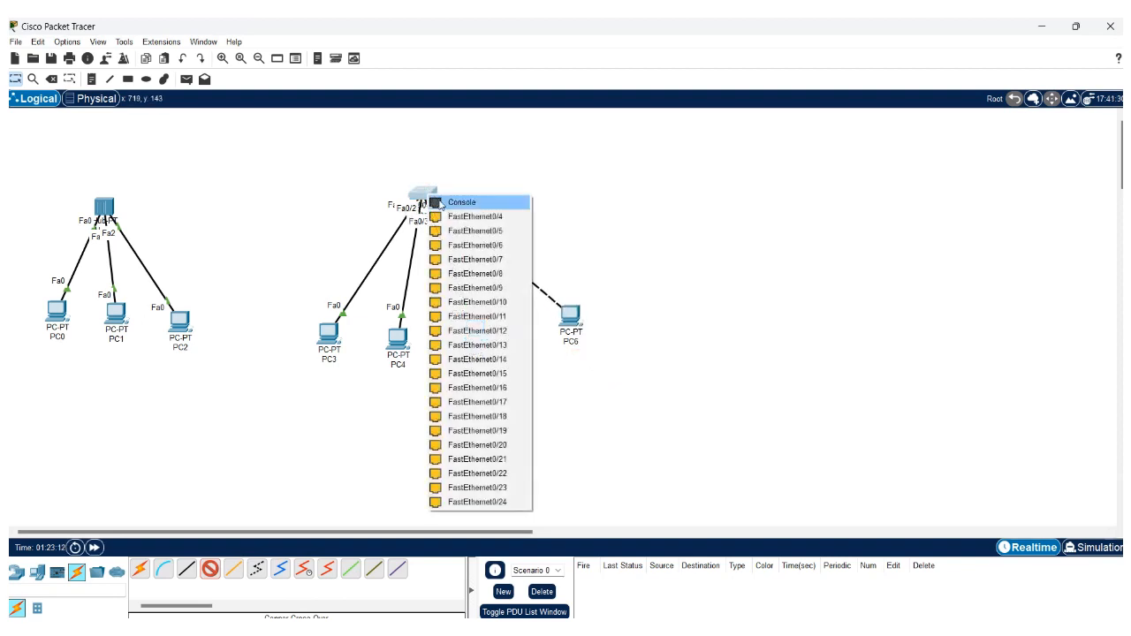
click(466, 219)
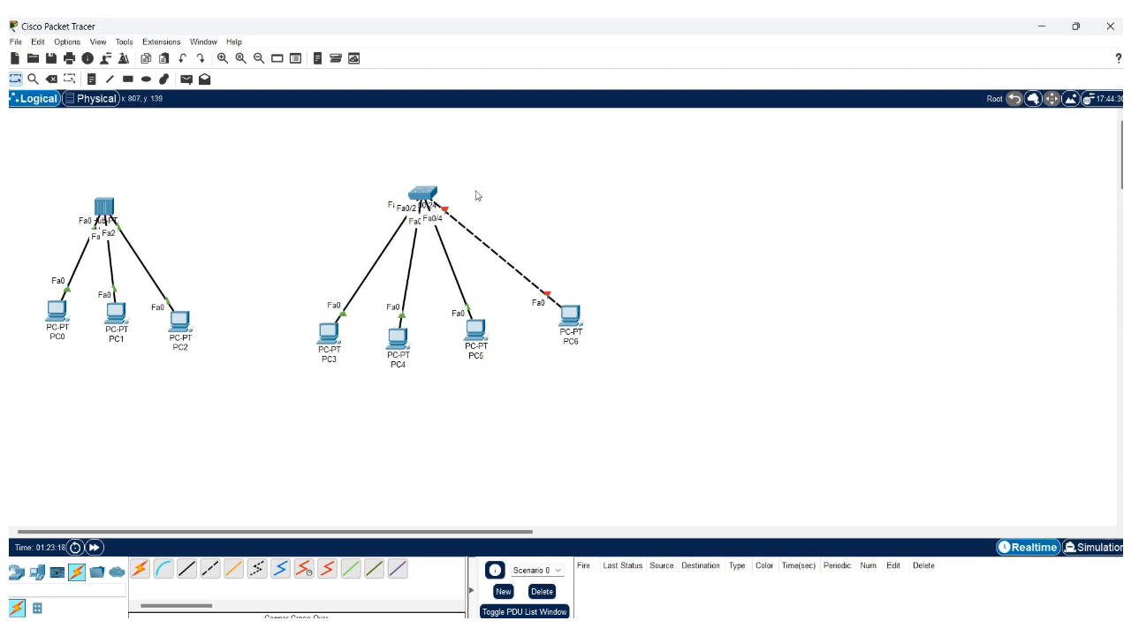
- Delete the cross-over cable between PC6 and Switch0, and remove PC6 from the workspace
click(51, 81)
click(507, 261)
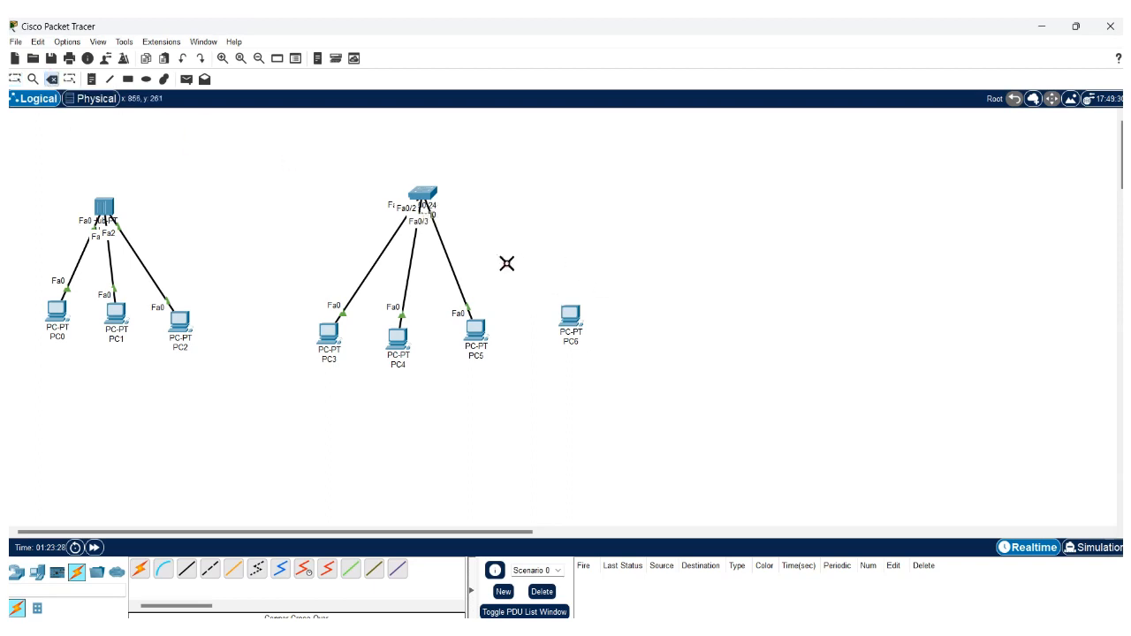
click(570, 317)
click(554, 346)
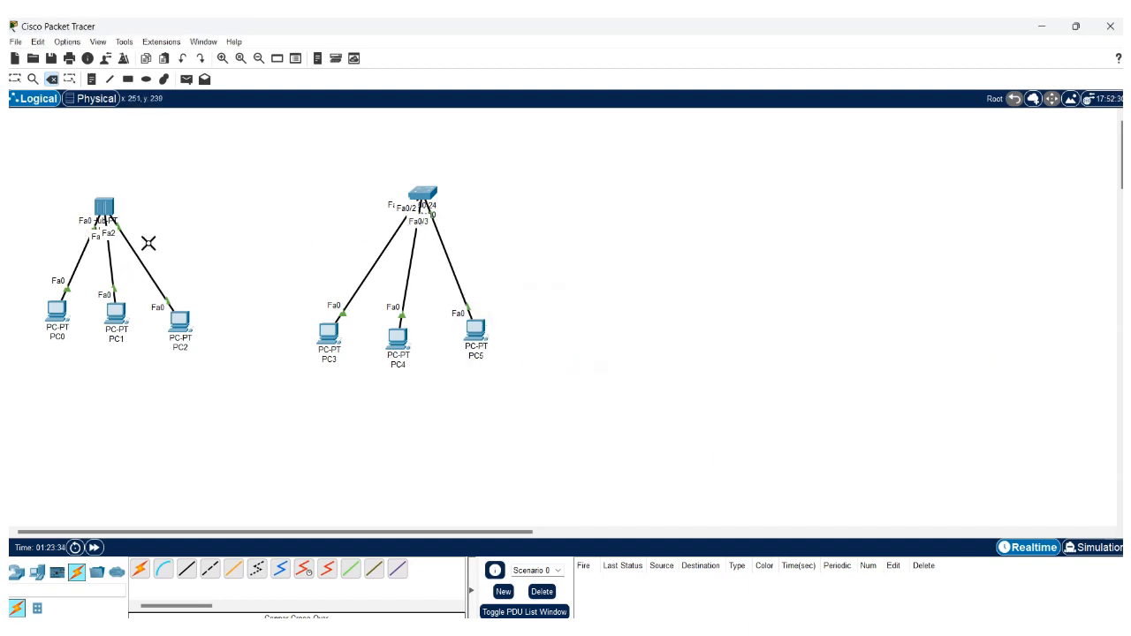
key(Escape)
- Switch to the Word document TP 1 Modifié.docx and append "= /24" to PC0's subnet mask in the Etape2 address table
click(734, 566)
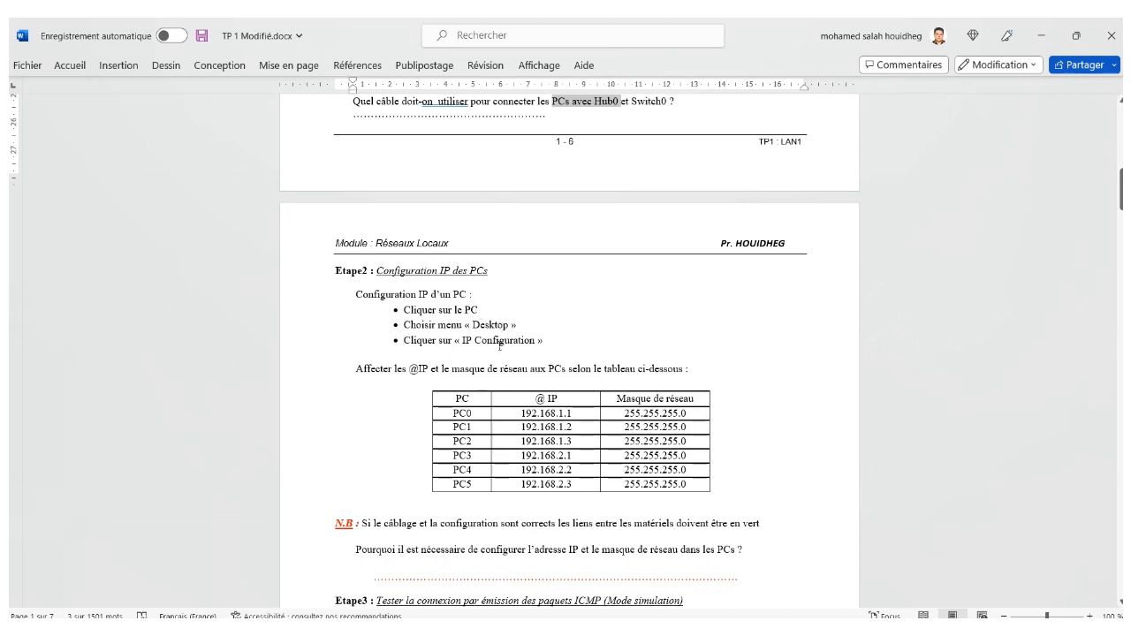
drag(522, 411, 579, 409)
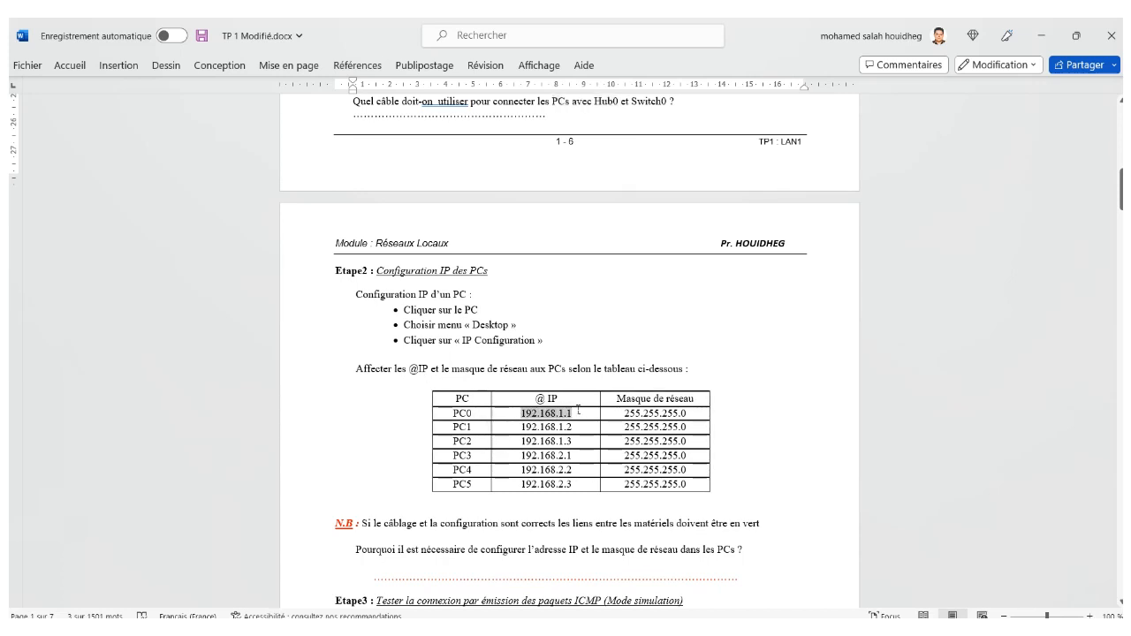
drag(579, 410, 690, 413)
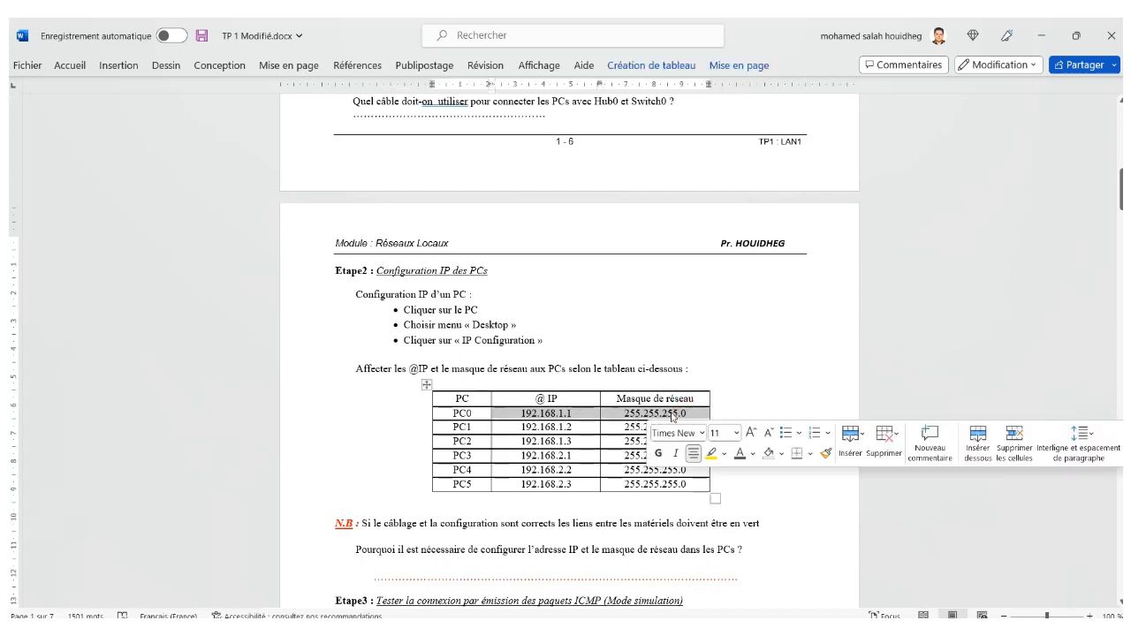
click(690, 418)
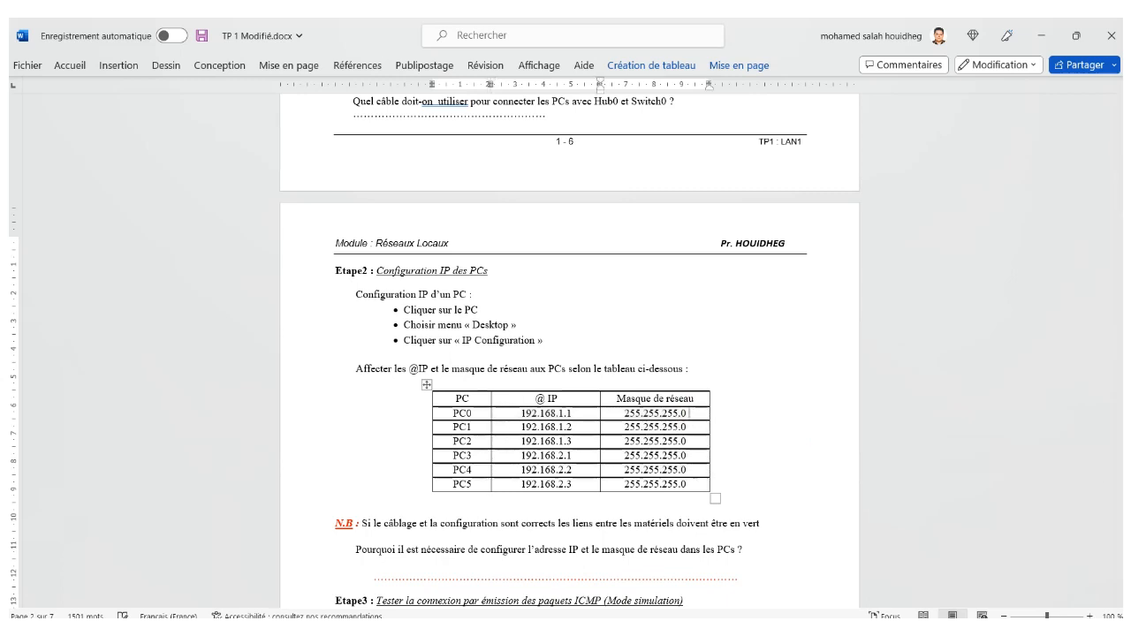
text(/24)
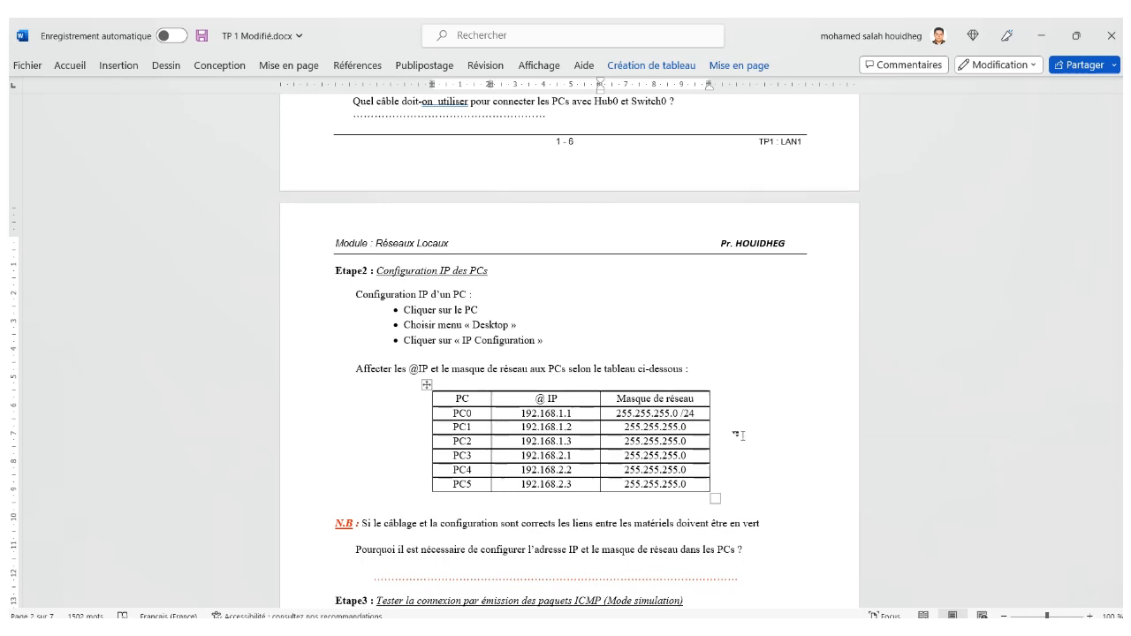
click(679, 413)
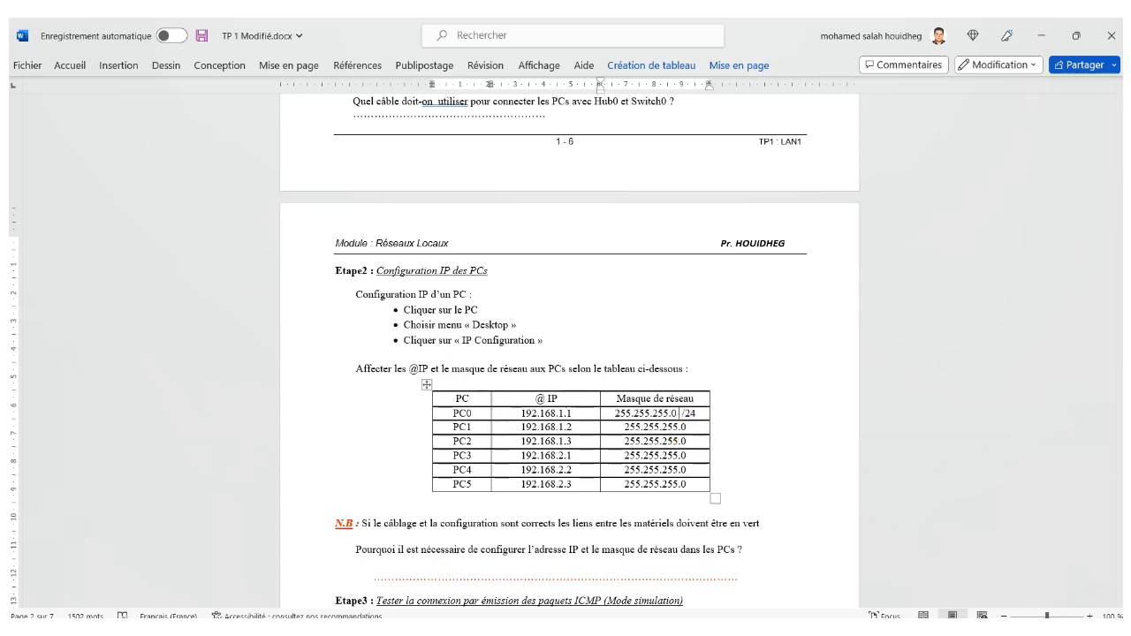
text(=)
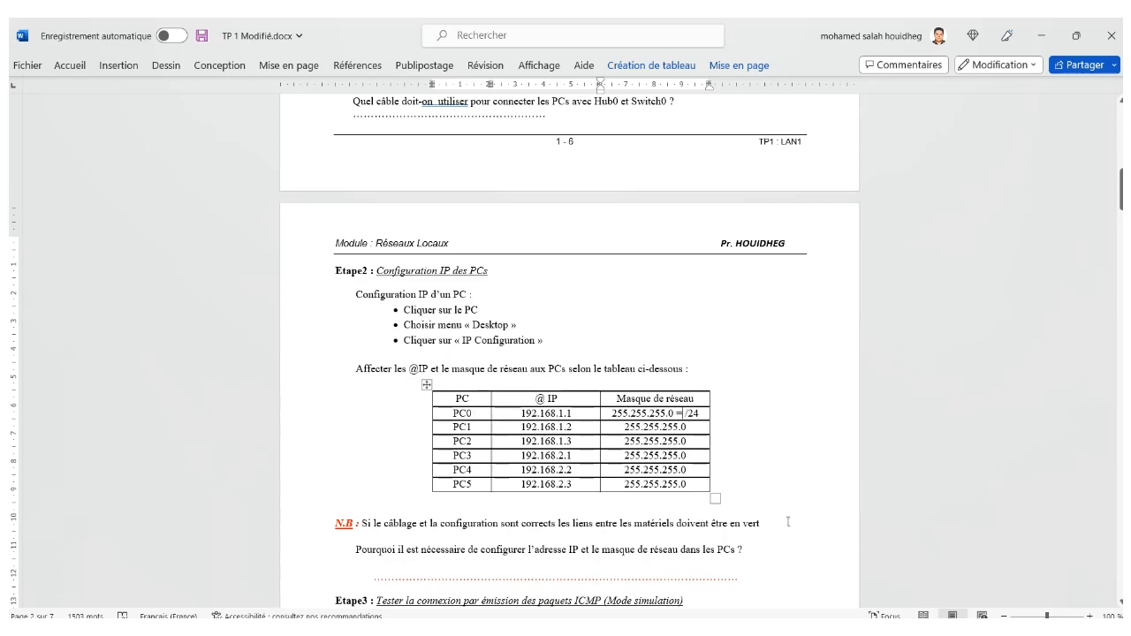
- Return to the Cisco Packet Tracer window with the hub and switch topology and open PC0's FastEthernet0 interface configuration
click(652, 628)
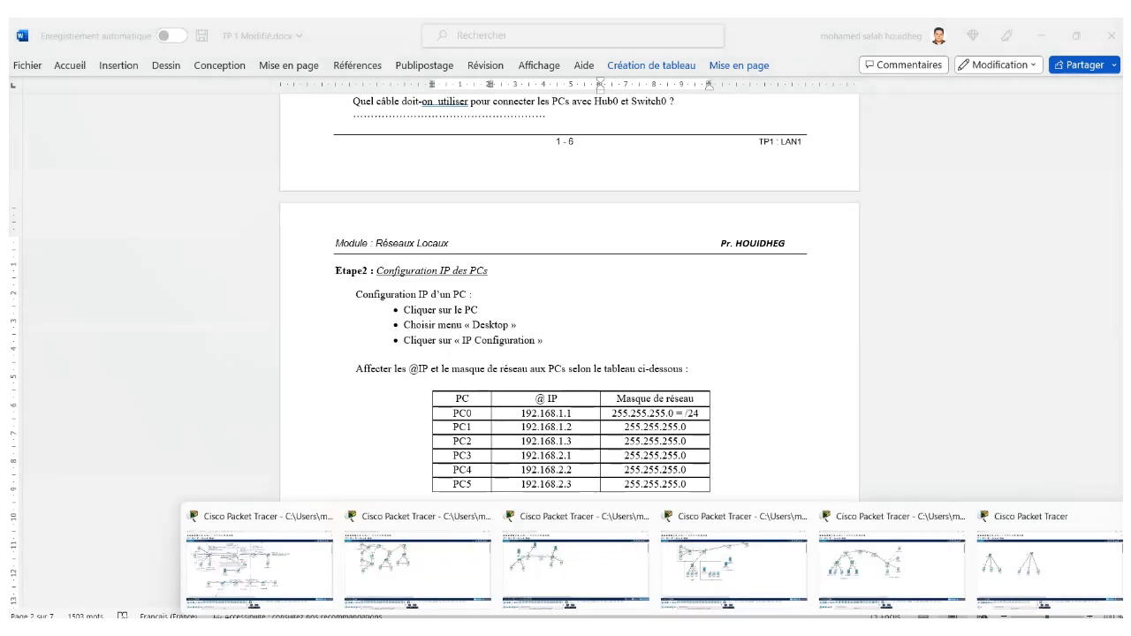
click(1023, 562)
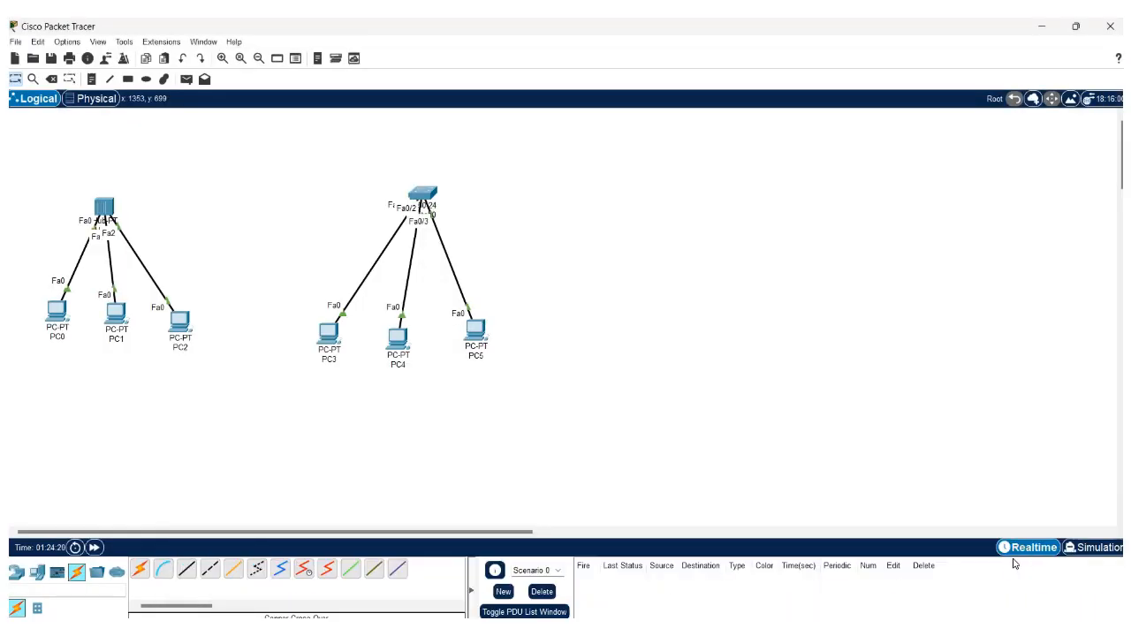
click(58, 311)
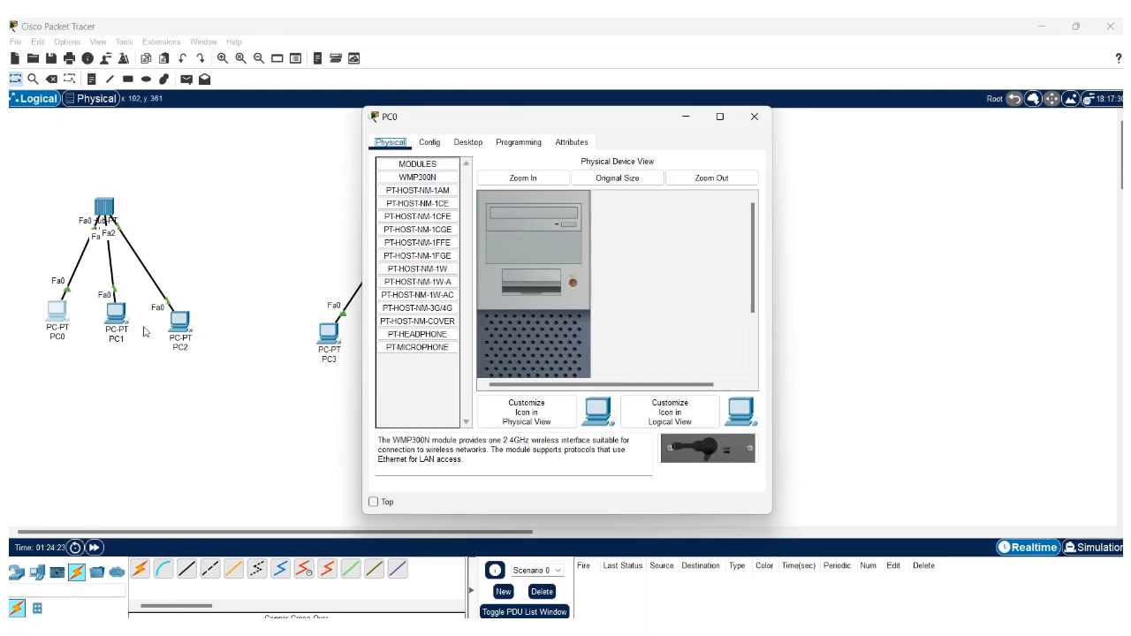
click(574, 283)
click(430, 144)
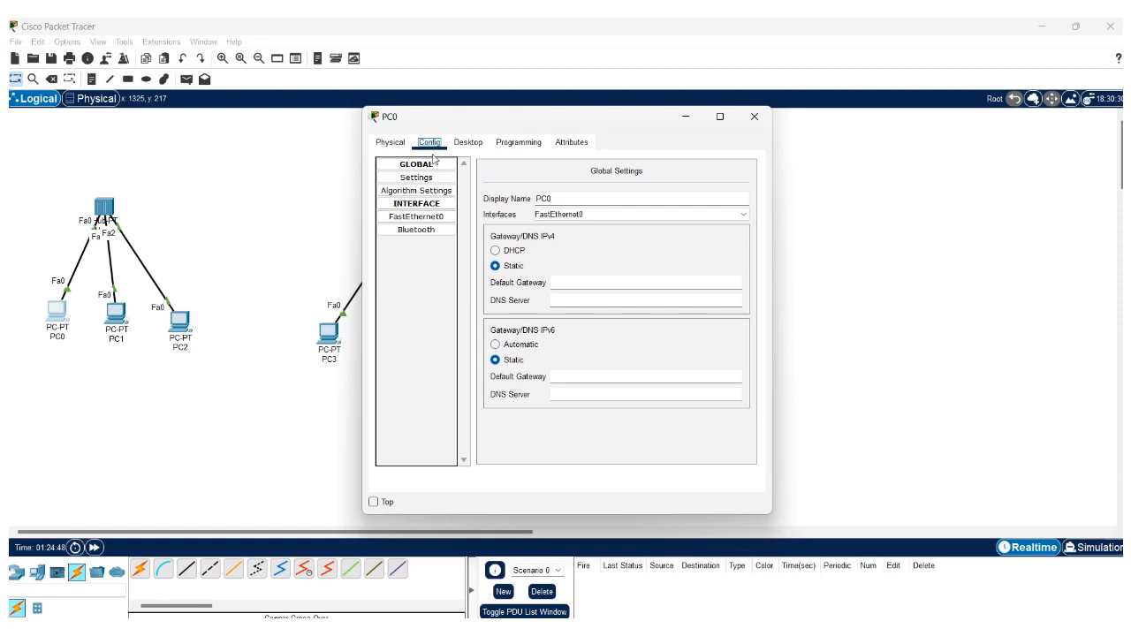
click(437, 220)
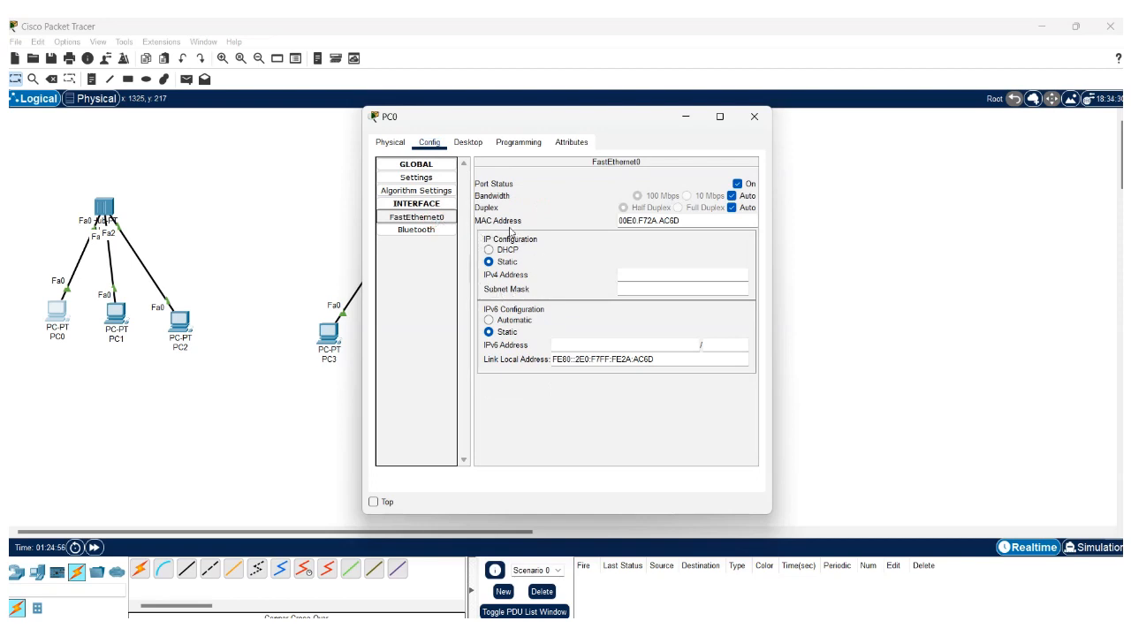
- Assign PC0's FastEthernet0 the static IPv4 address 192.168.1.1 with subnet mask 255.255.255.0, and close PC0's window
click(491, 252)
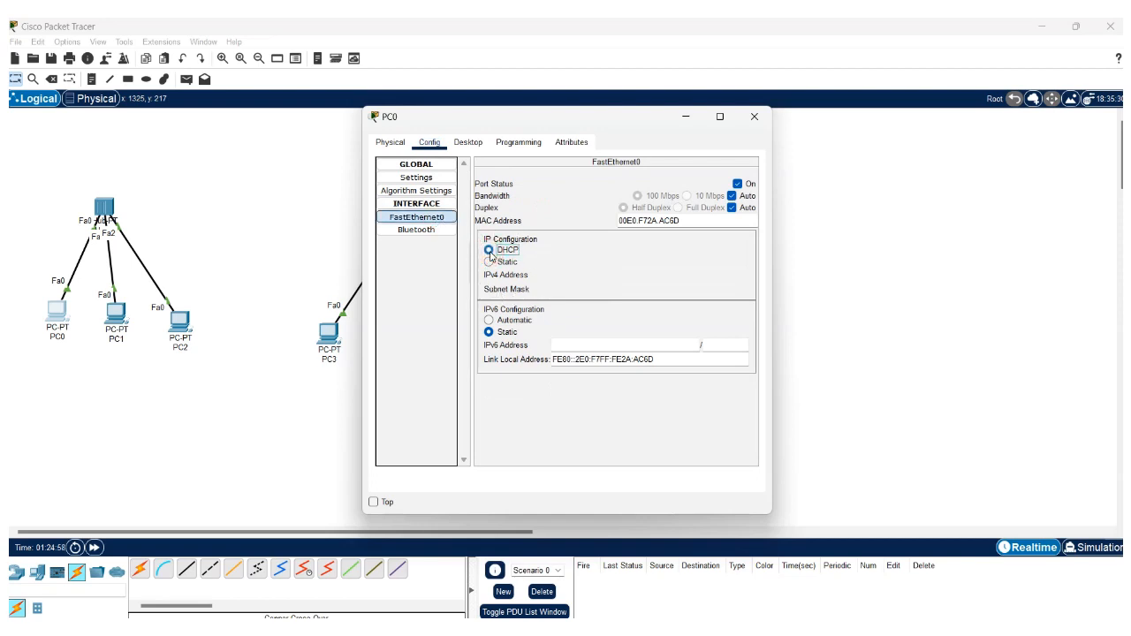
click(489, 264)
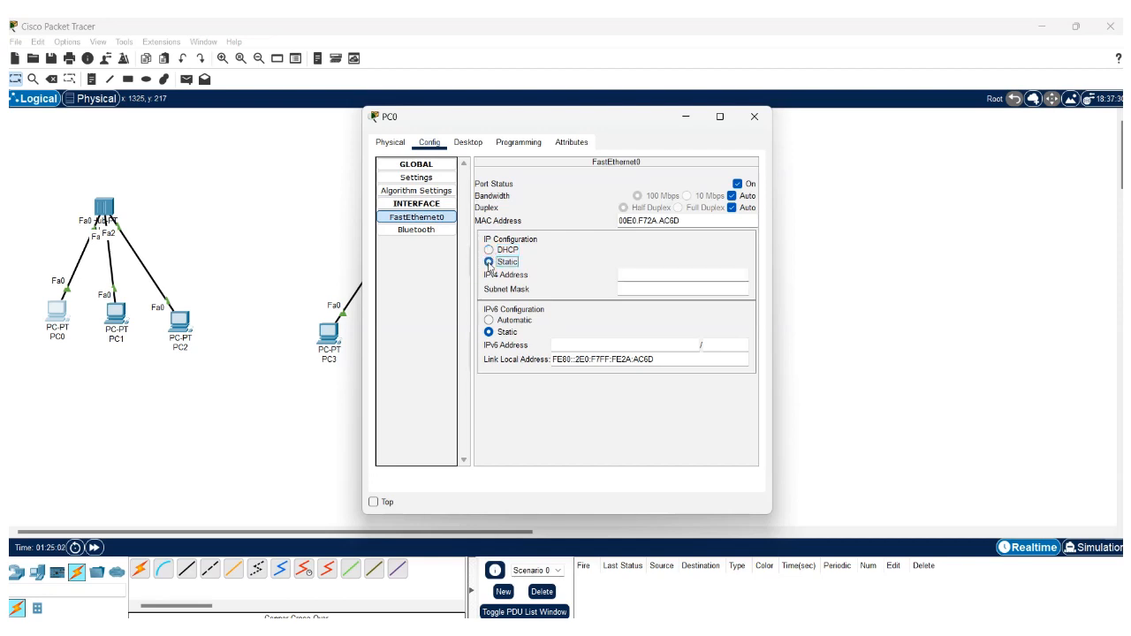
click(661, 275)
text(192.168.1.1)
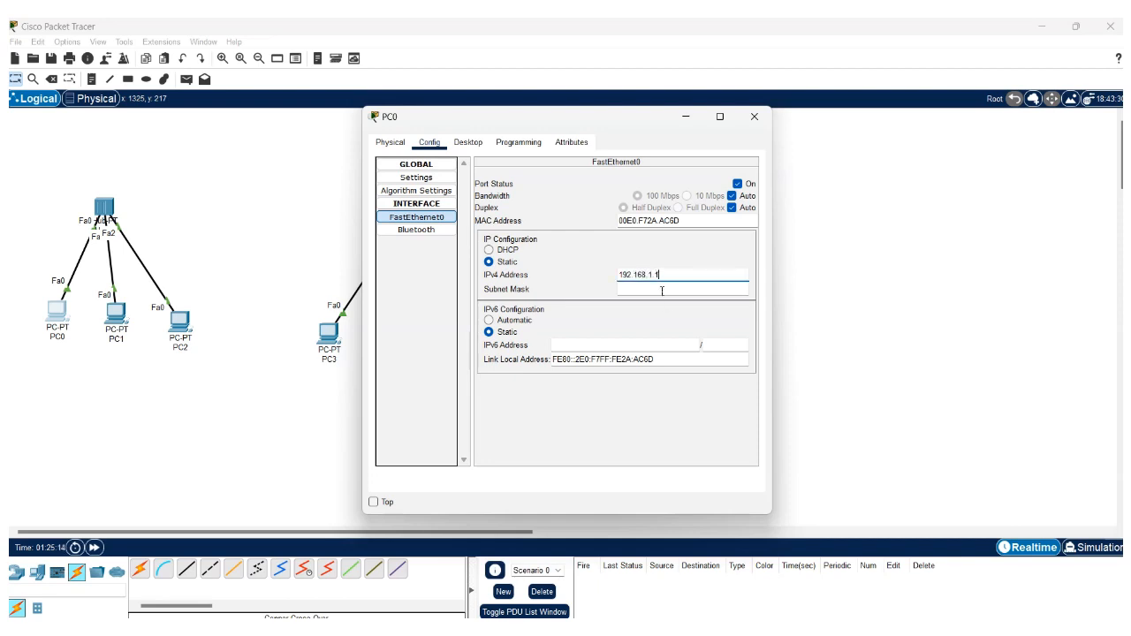
click(662, 290)
drag(669, 291, 597, 283)
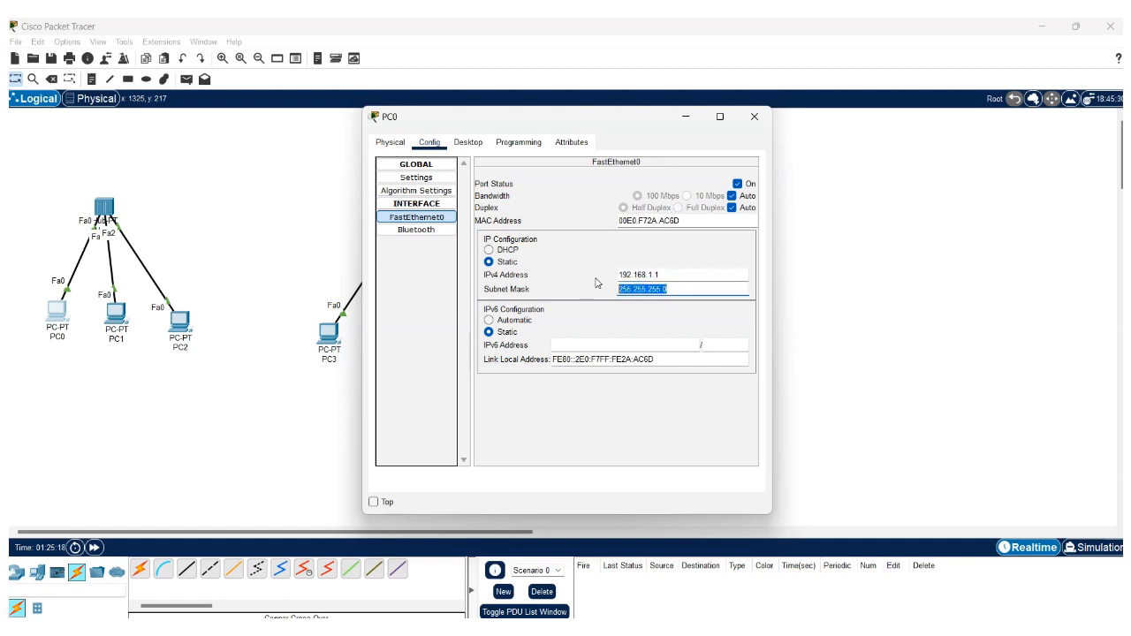
click(762, 123)
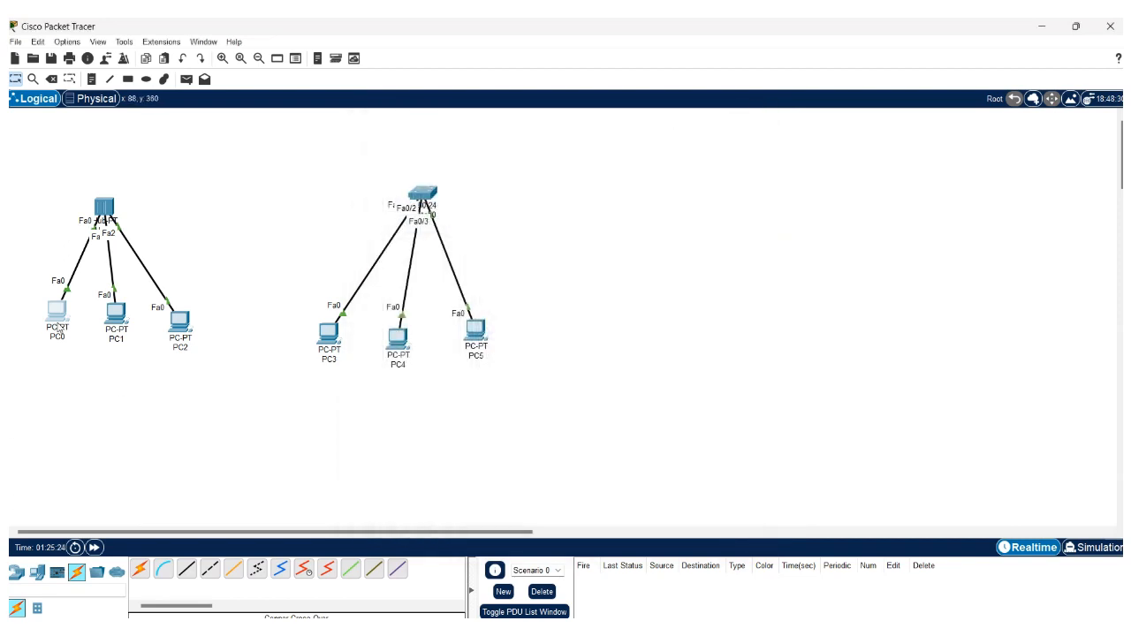
- Inspect PC0's Port Status Summary Table to check its IP address and port status, and close the table
mouse_move(55, 316)
click(36, 84)
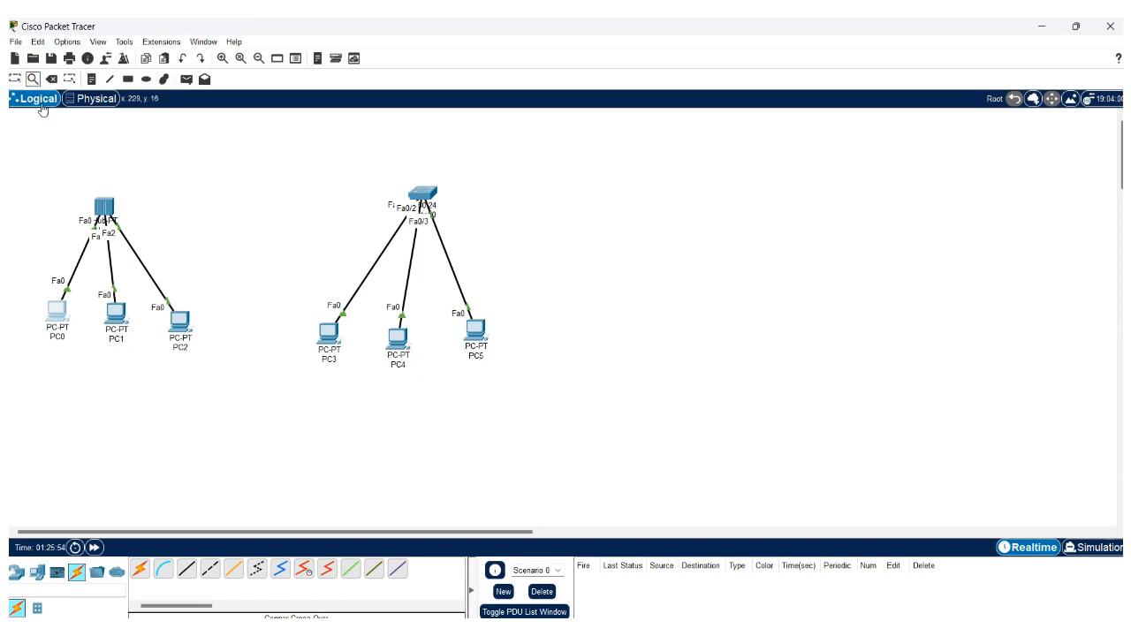
click(58, 312)
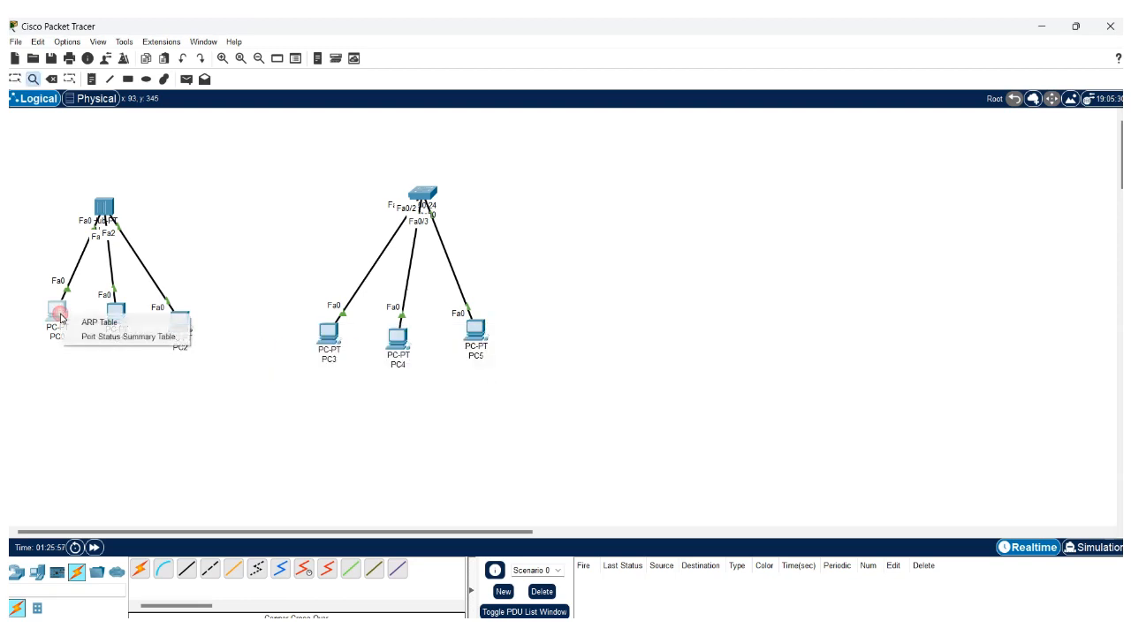
click(120, 337)
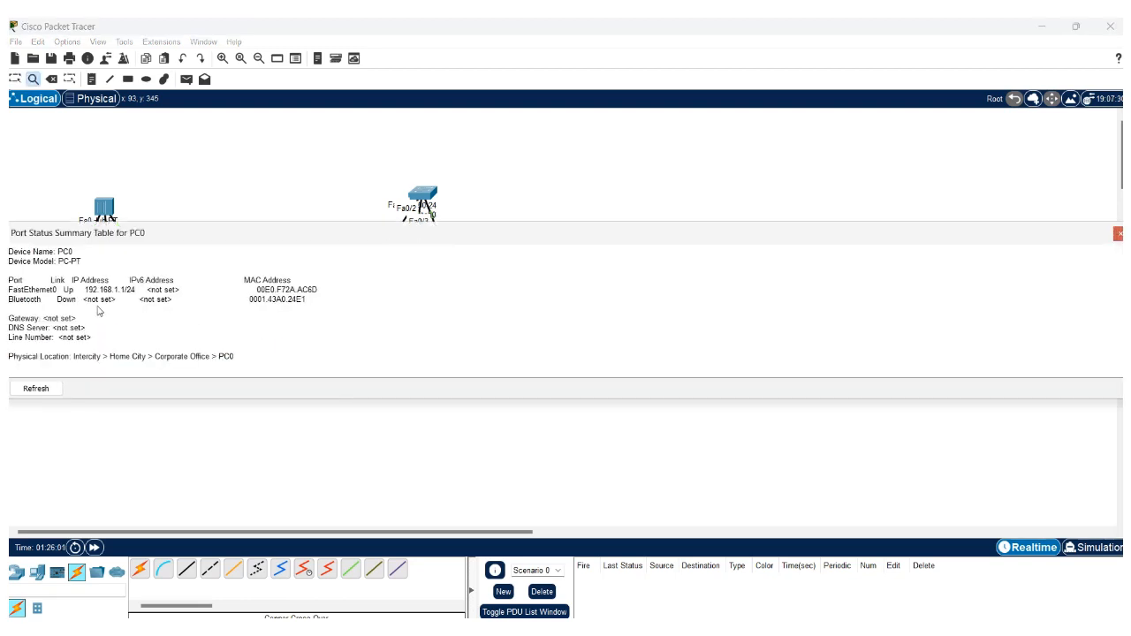
drag(23, 252, 159, 357)
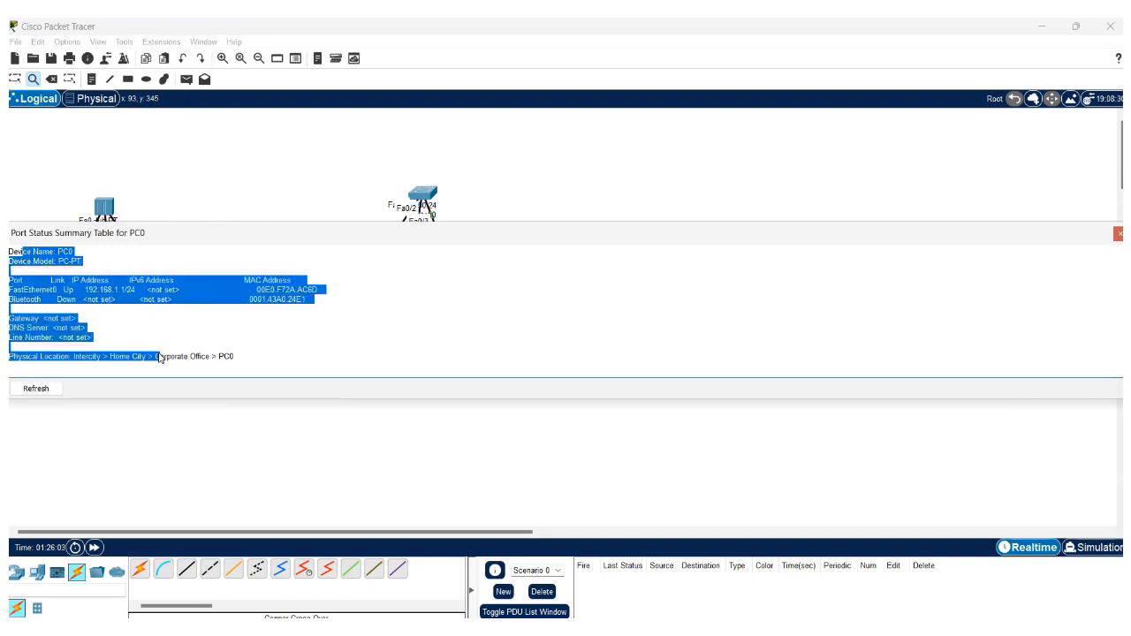
click(1118, 236)
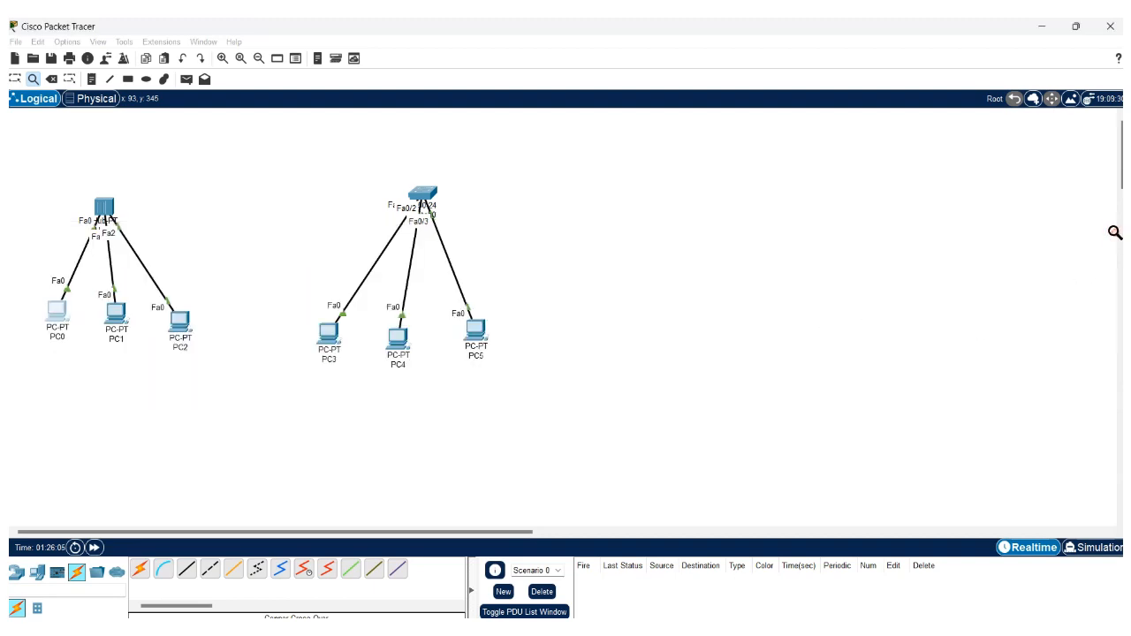
key(Escape)
- Open PC1's configuration window and display its Desktop applications
click(120, 314)
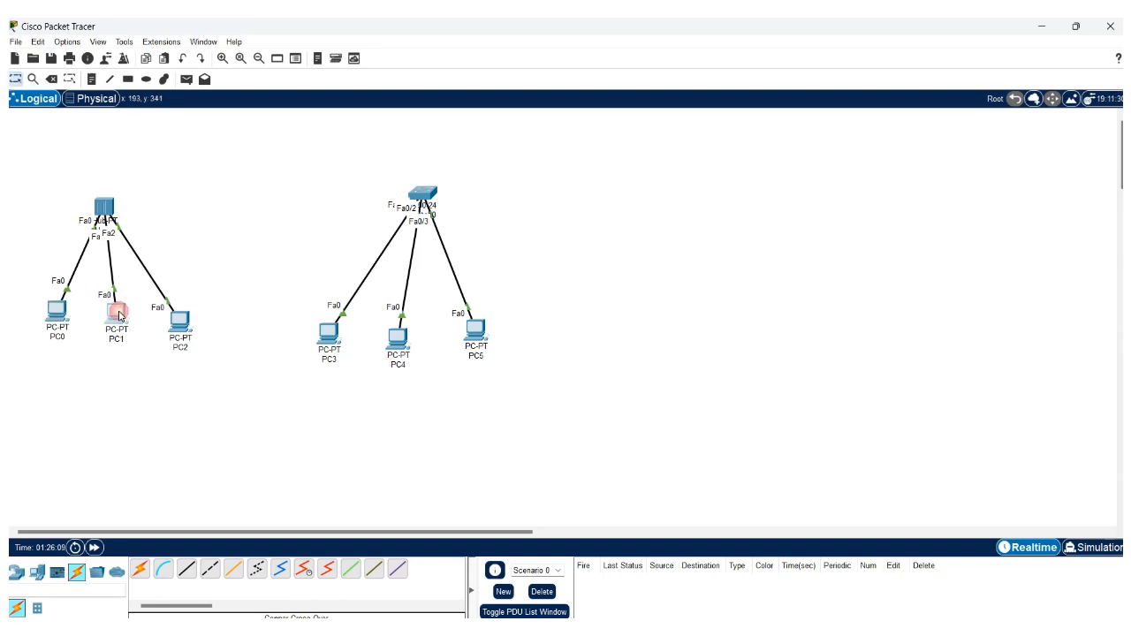
click(429, 143)
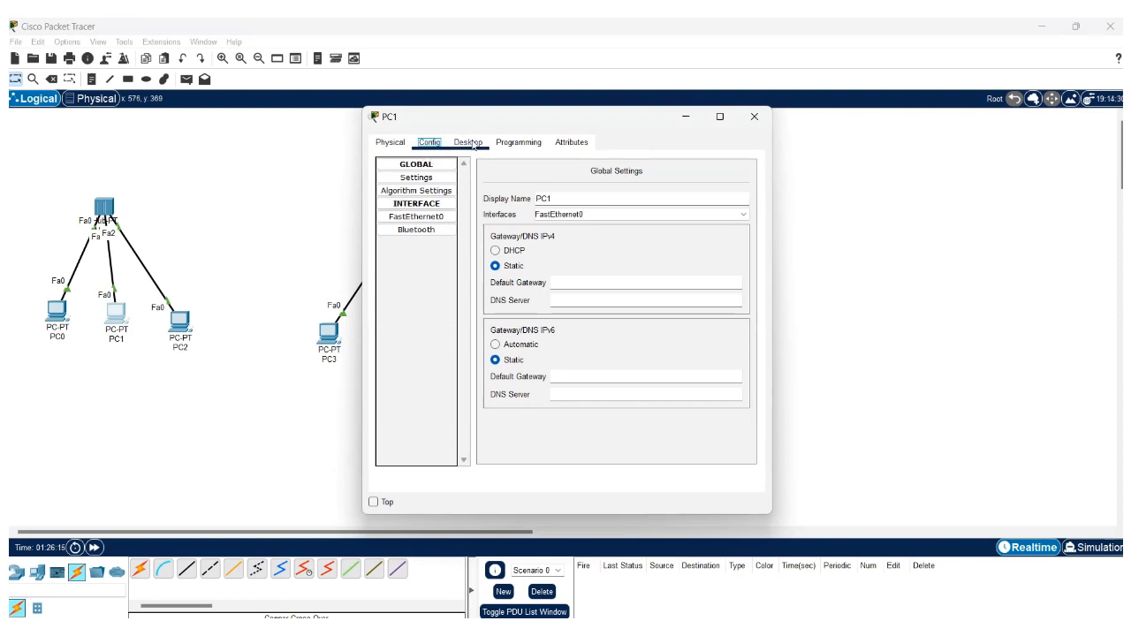
click(471, 144)
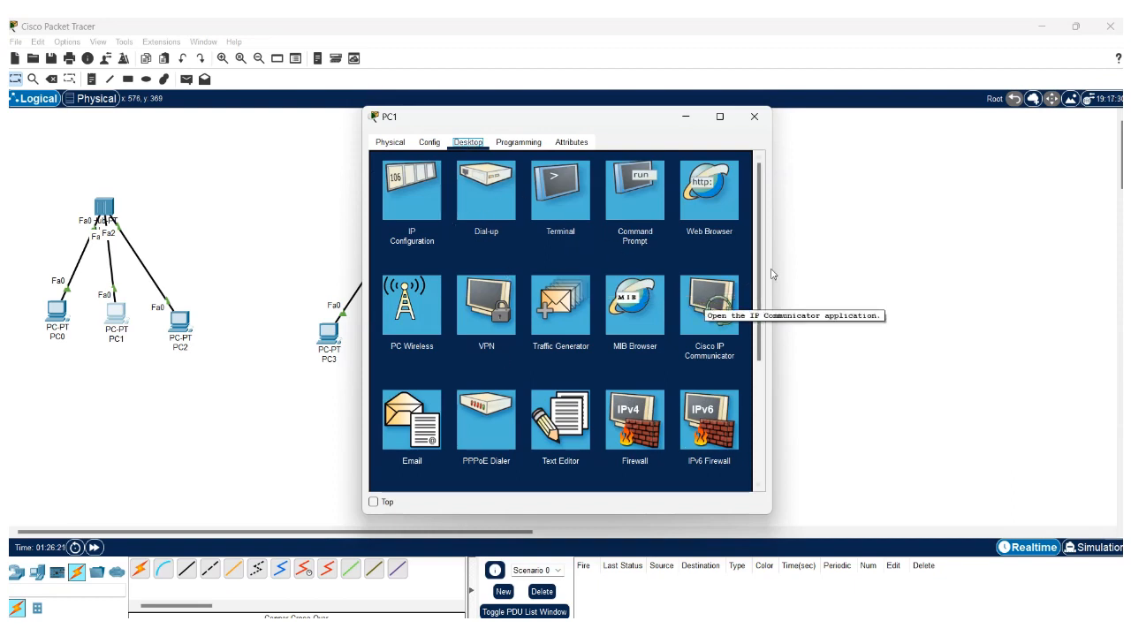
drag(760, 280, 782, 257)
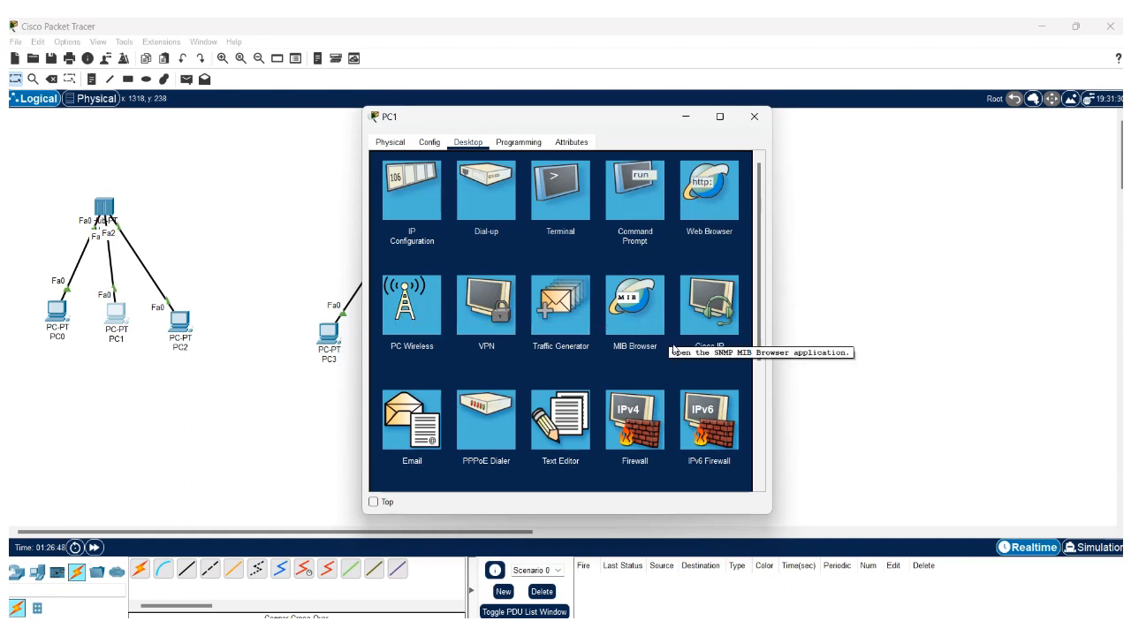
- Inspect the inbound rule action choices in PC1's IPv4 Firewall application, and close the firewall
scroll(636, 345, down, 1)
click(636, 354)
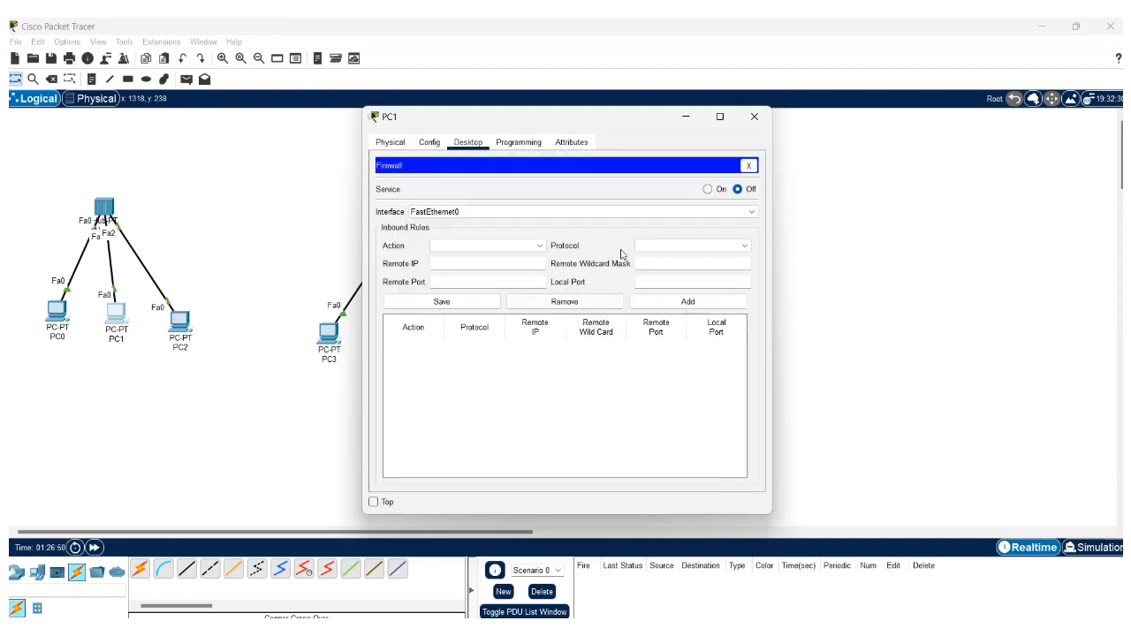
click(446, 249)
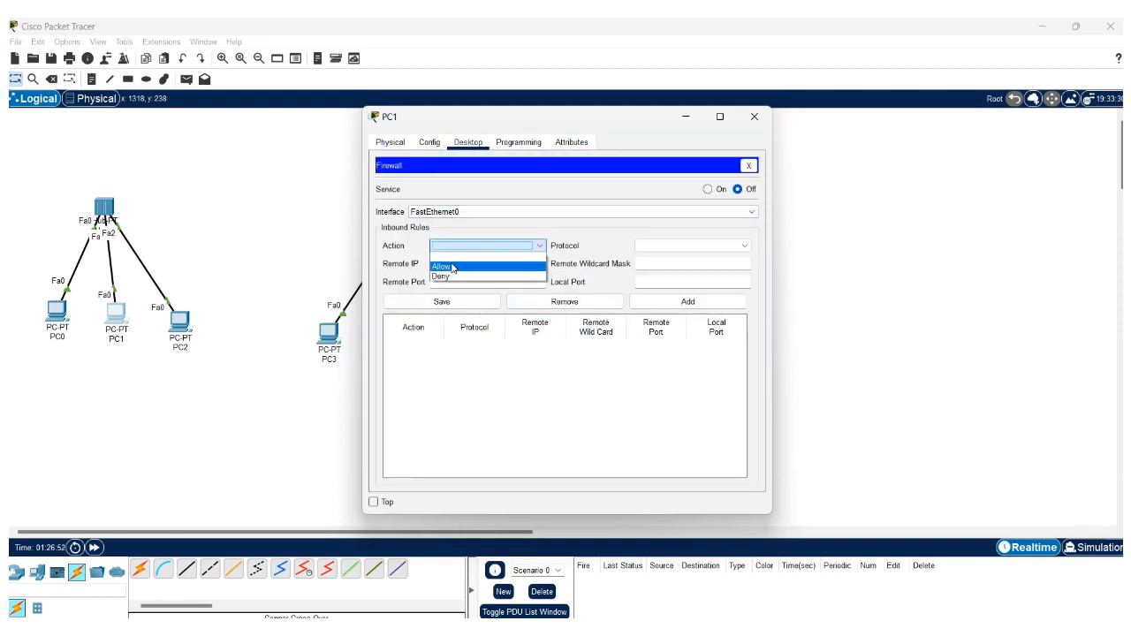
click(538, 220)
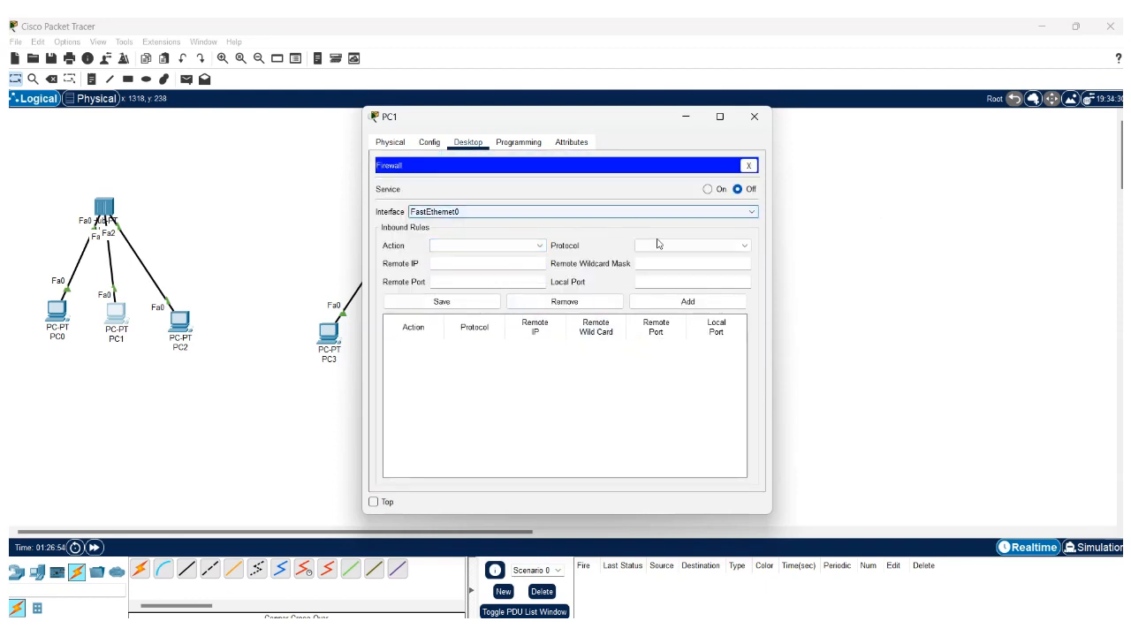
click(749, 166)
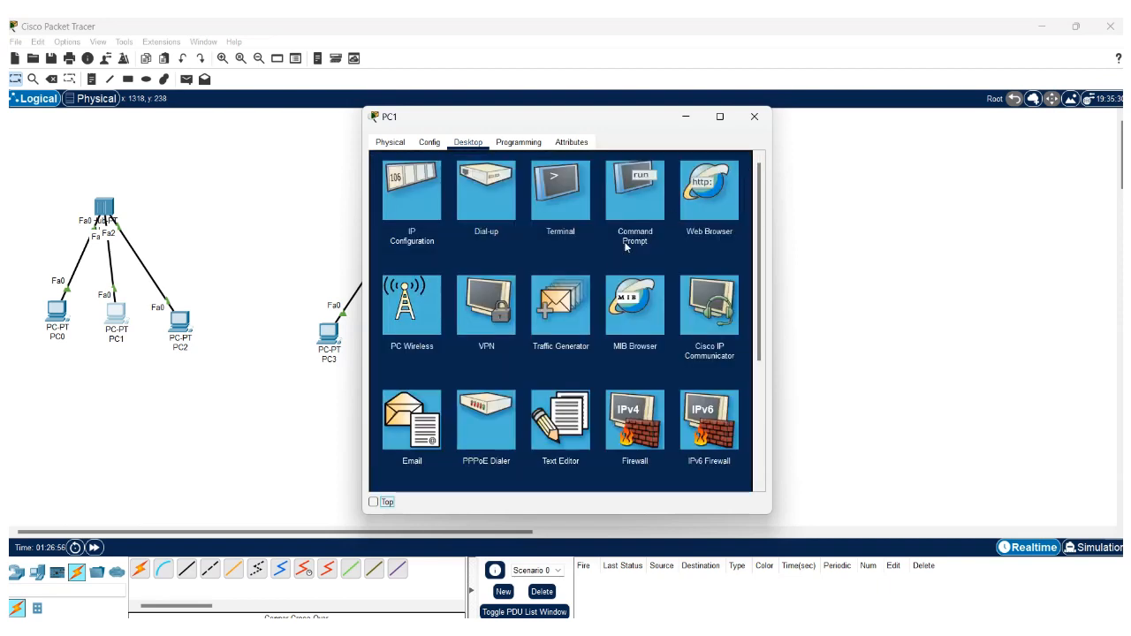
- Assign PC1 the static IPv4 address 192.168.1.2 with subnet mask 255.255.255.0 in IP Configuration, and close PC1's window
click(411, 196)
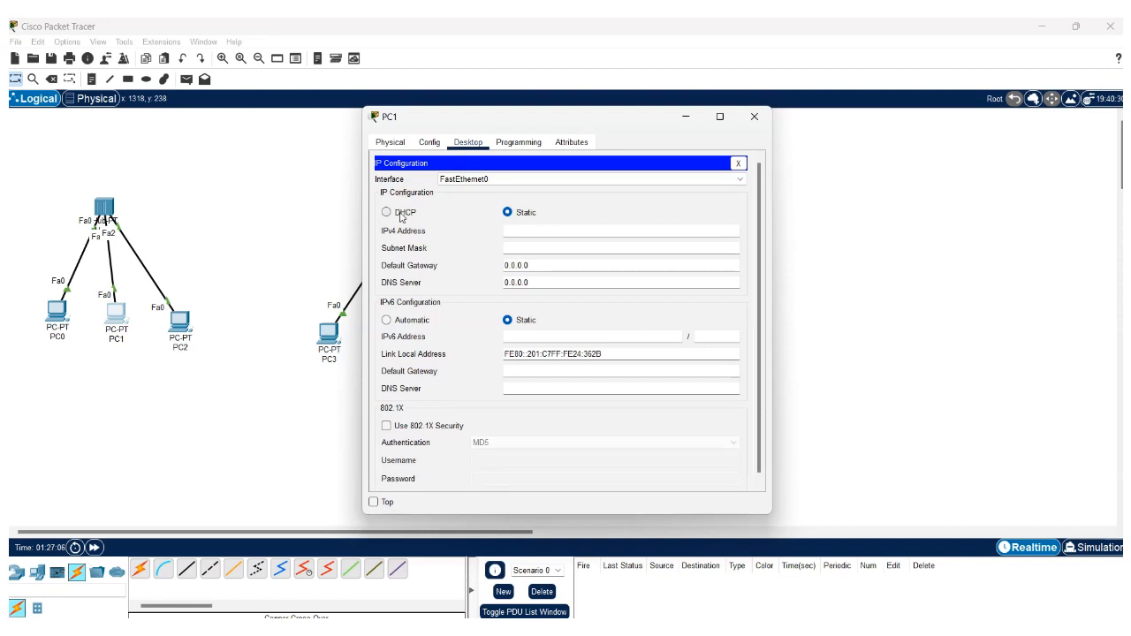
click(520, 228)
text(192.168.1.2)
click(528, 247)
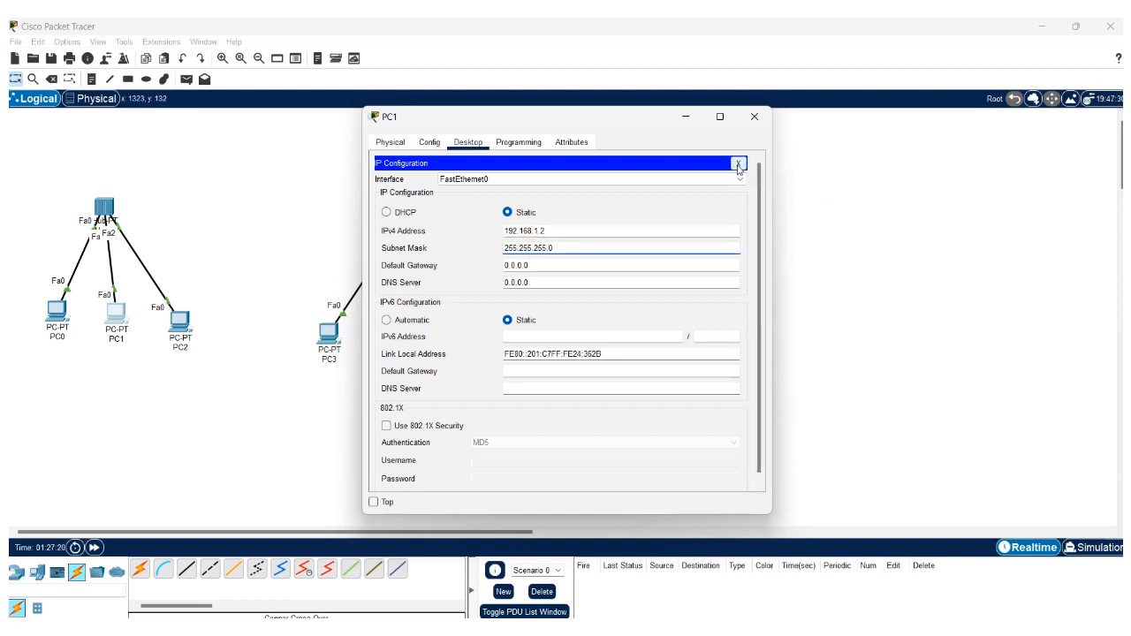
click(738, 163)
click(754, 116)
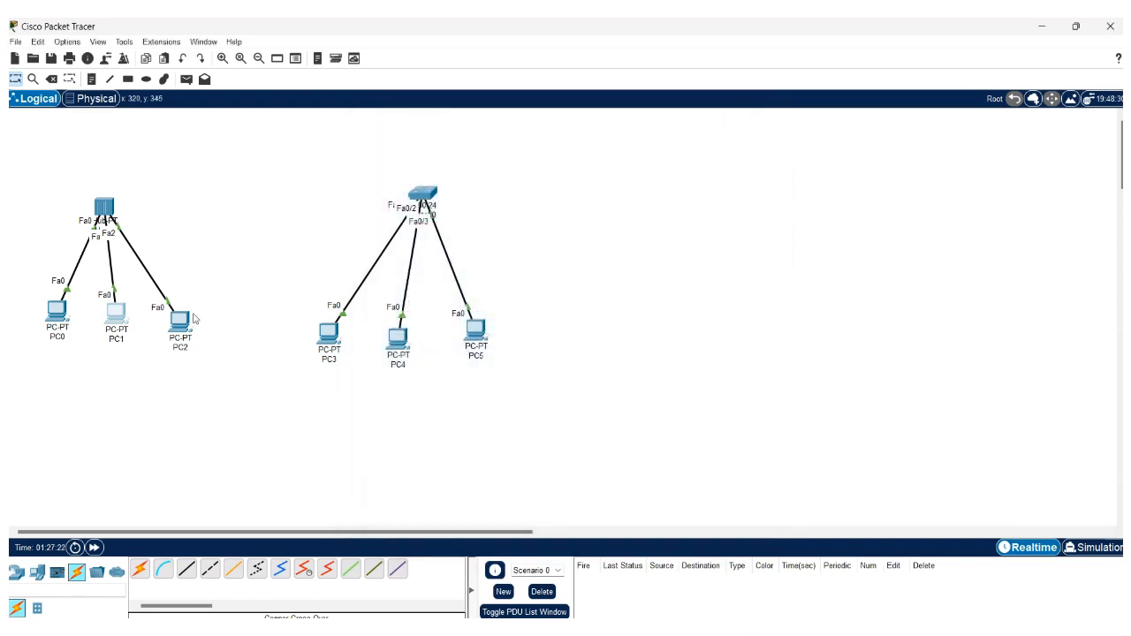
- Assign PC2 the static IPv4 address 192.168.1.3 with subnet mask 255.255.255.0 in IP Configuration, and close PC2's window
click(179, 321)
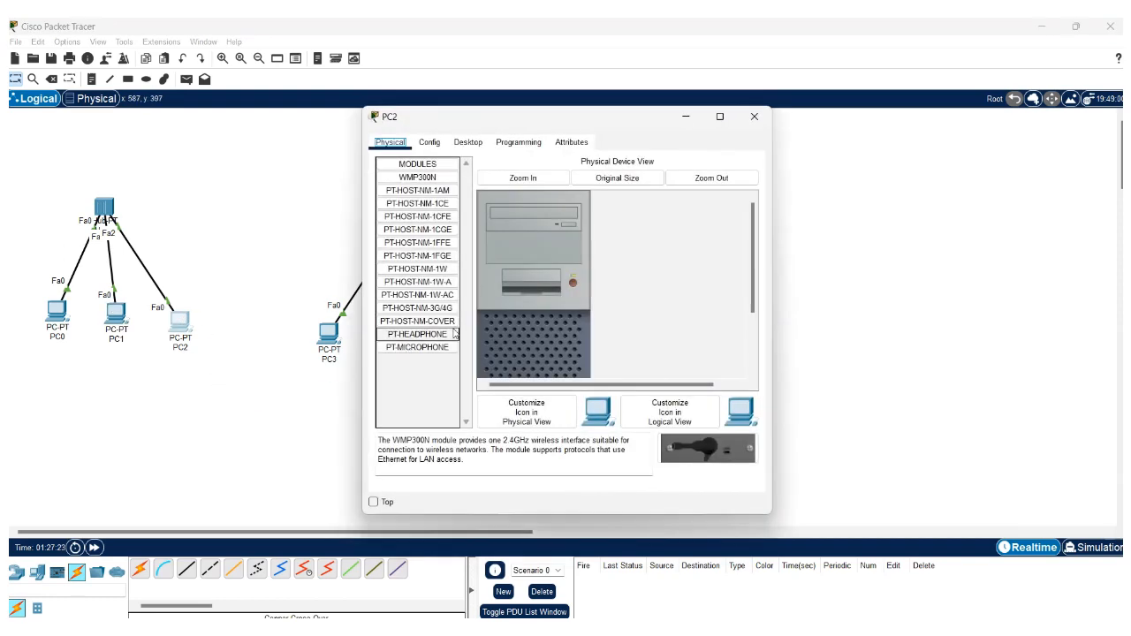
click(468, 142)
click(413, 189)
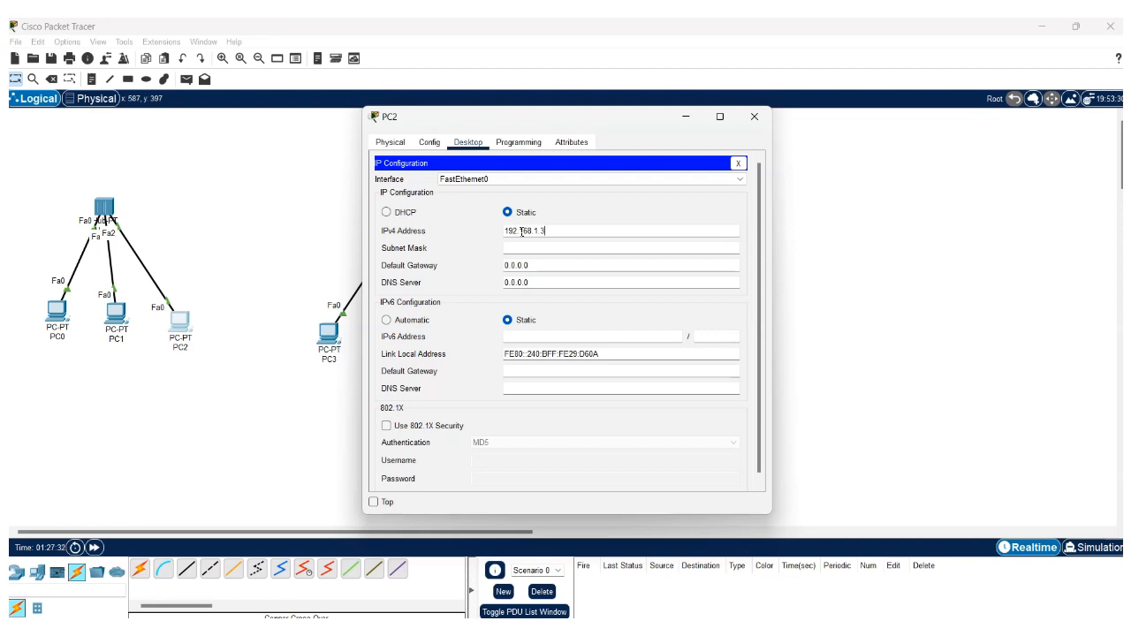
key(Tab)
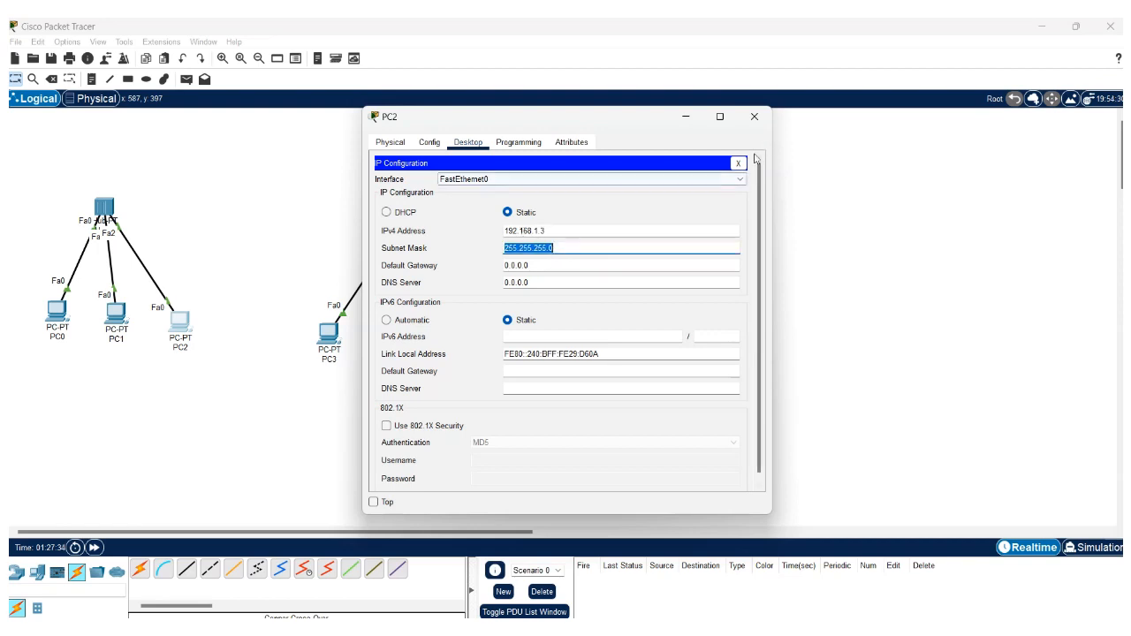
drag(544, 231, 505, 234)
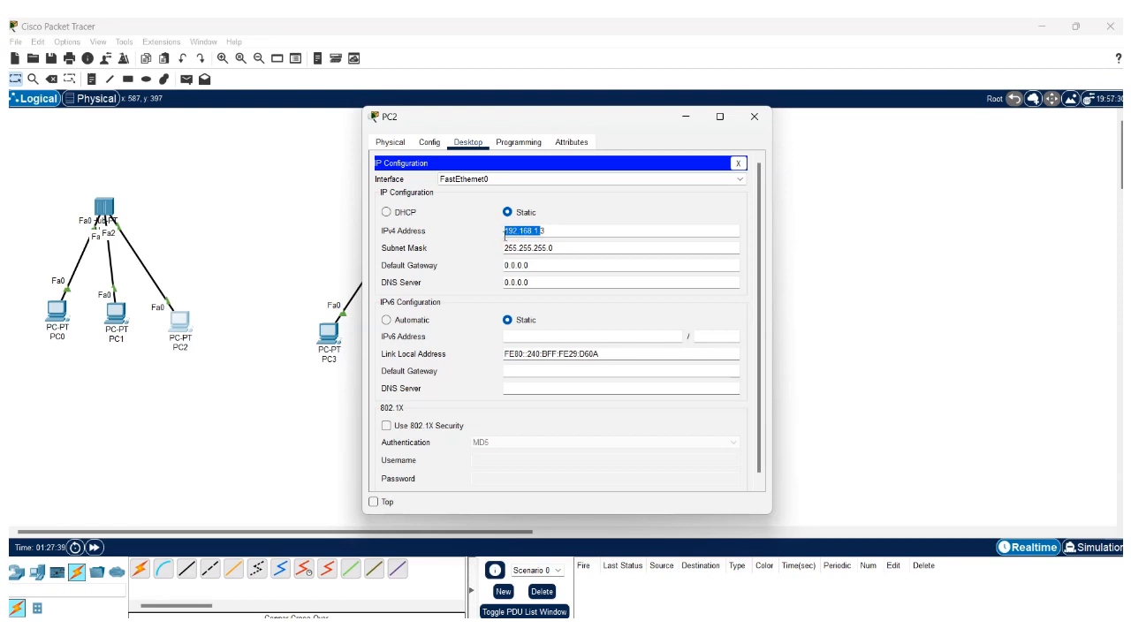
click(738, 163)
click(754, 119)
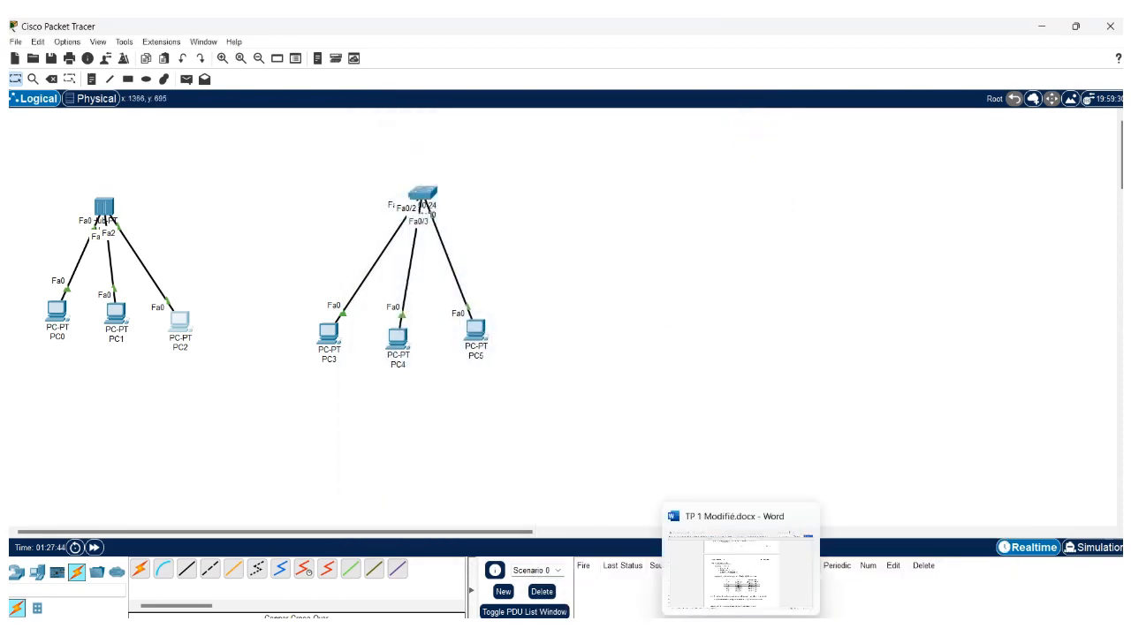
- Look up PC3's address in the Etape2 table of the Word document TP 1 Modifié.docx, and return to Cisco Packet Tracer
click(741, 632)
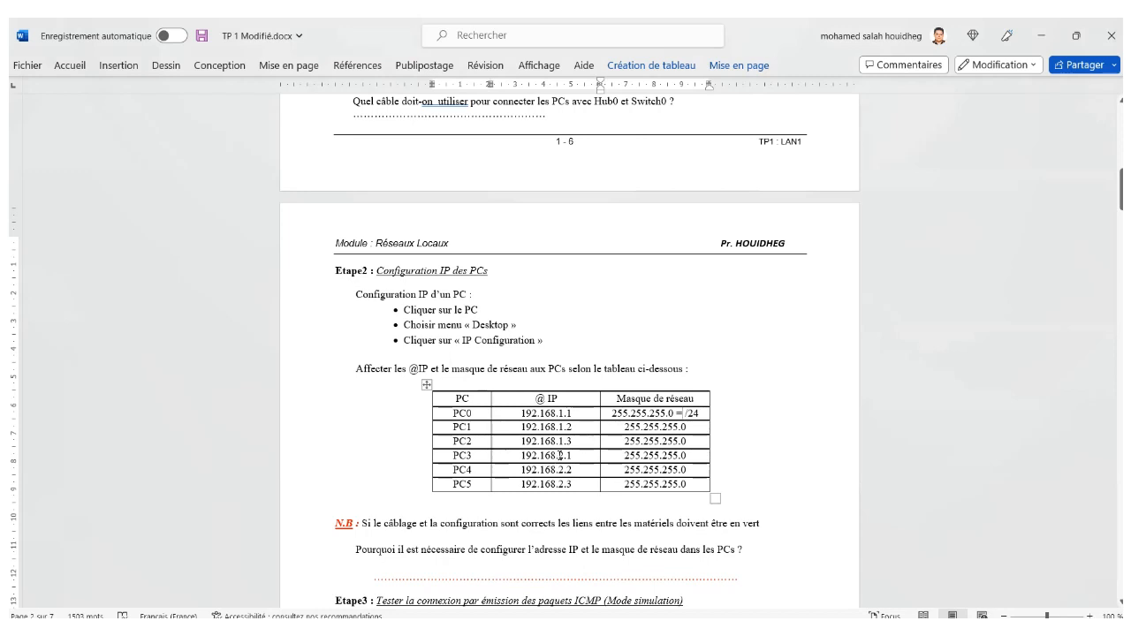
drag(560, 455, 573, 459)
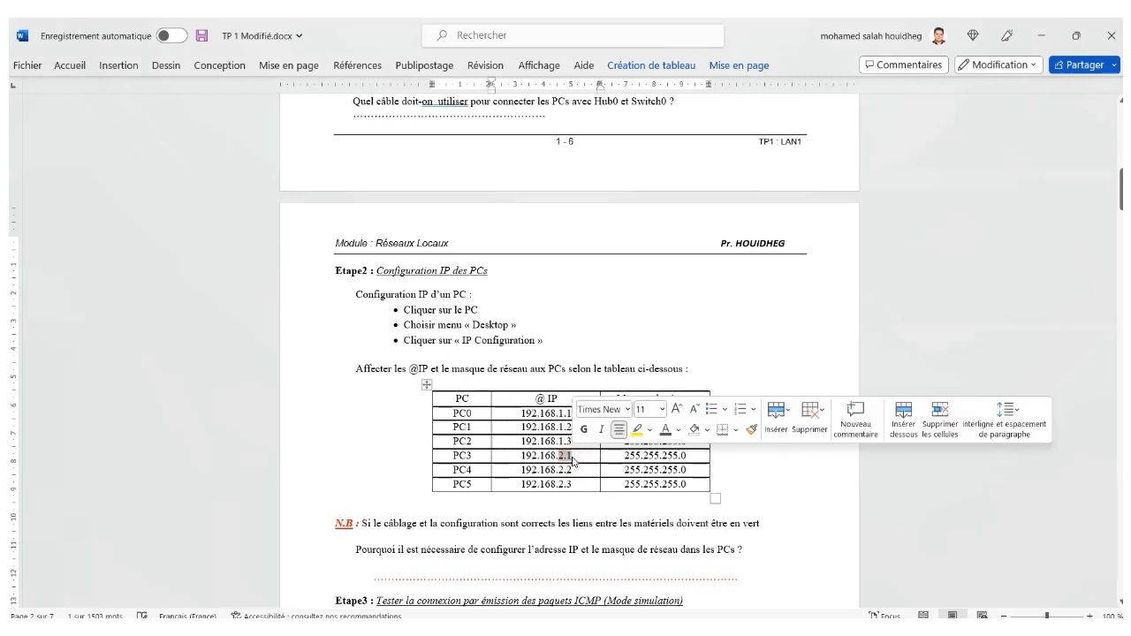
key(alt+Tab)
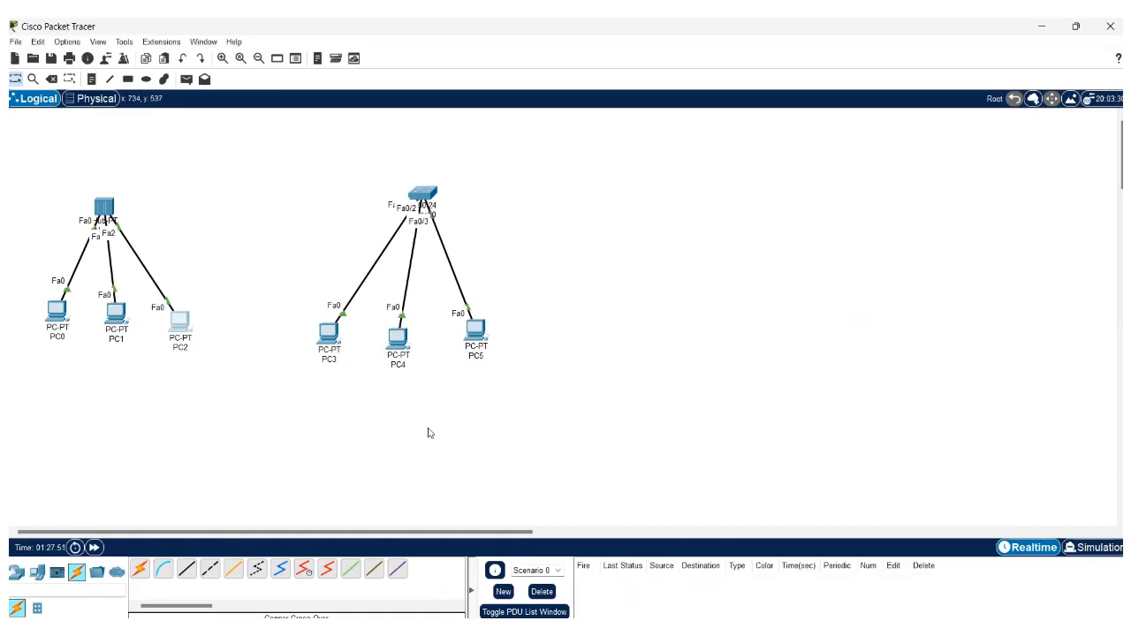
- Assign PC3 the static IPv4 address 192.168.2.1 with subnet mask 255.255.255.0 in IP Configuration, and close PC3's window
click(332, 337)
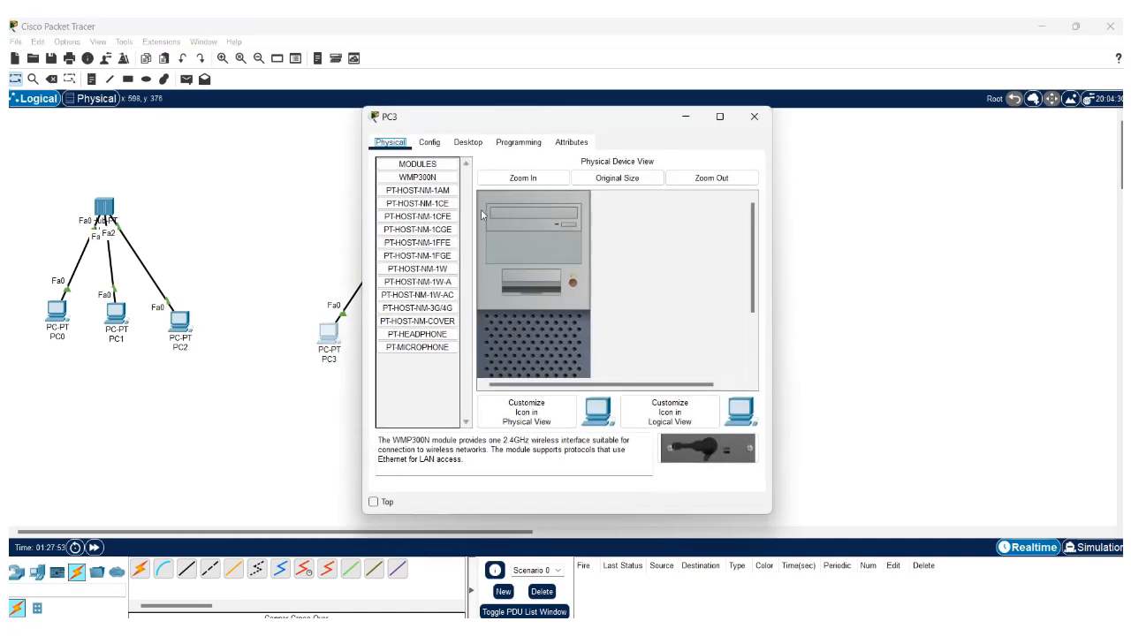
click(468, 142)
click(447, 194)
click(517, 232)
text(192.168.1)
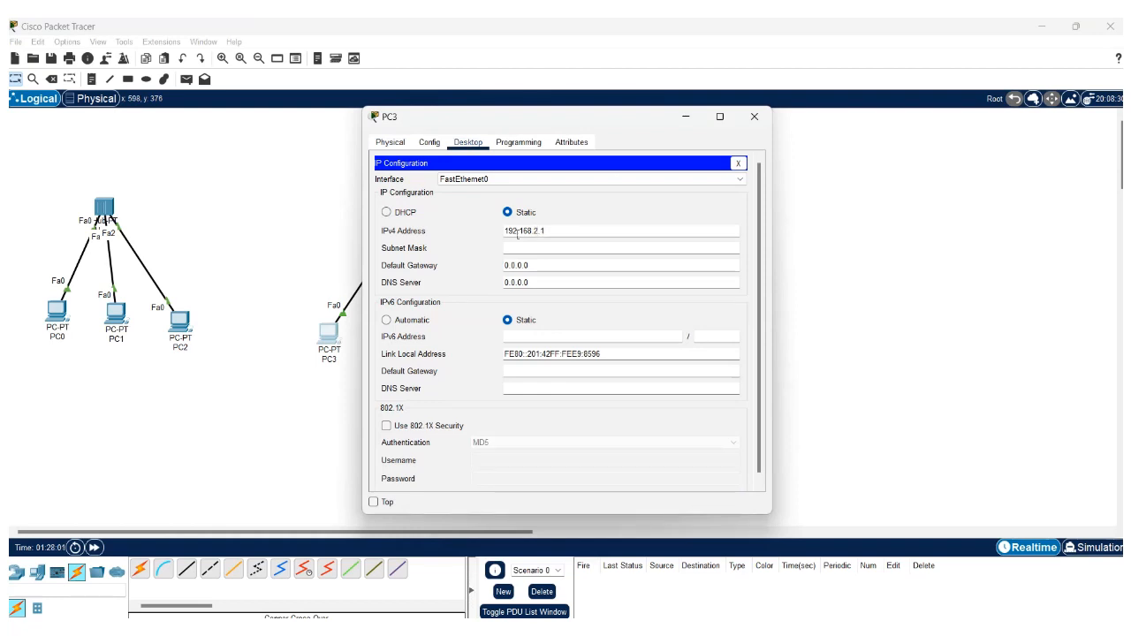
drag(566, 230, 459, 235)
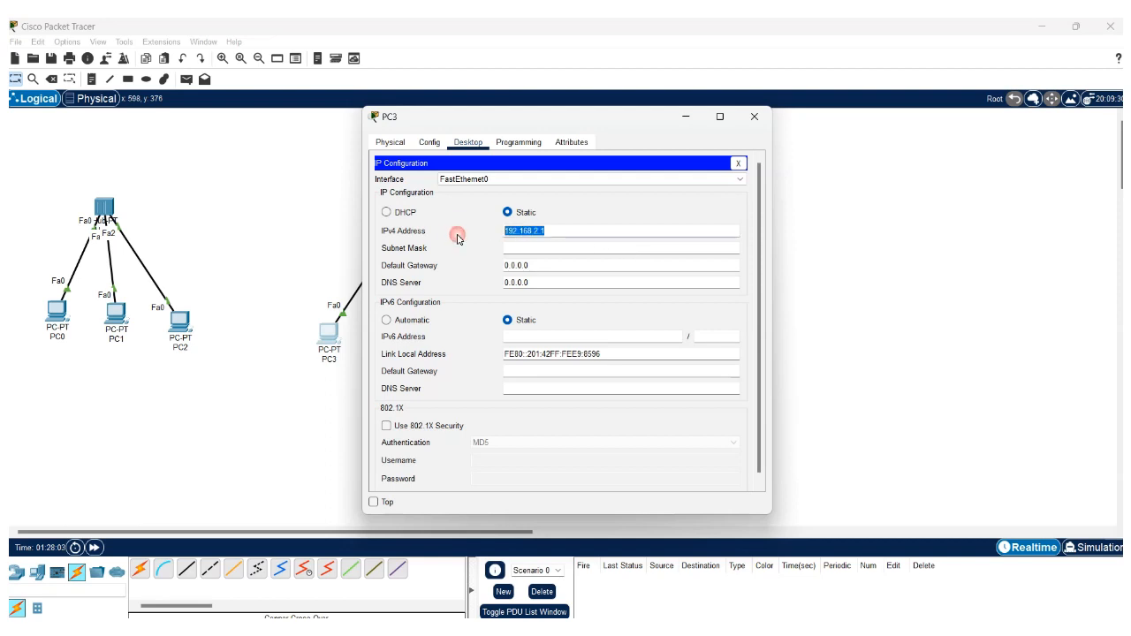
click(501, 250)
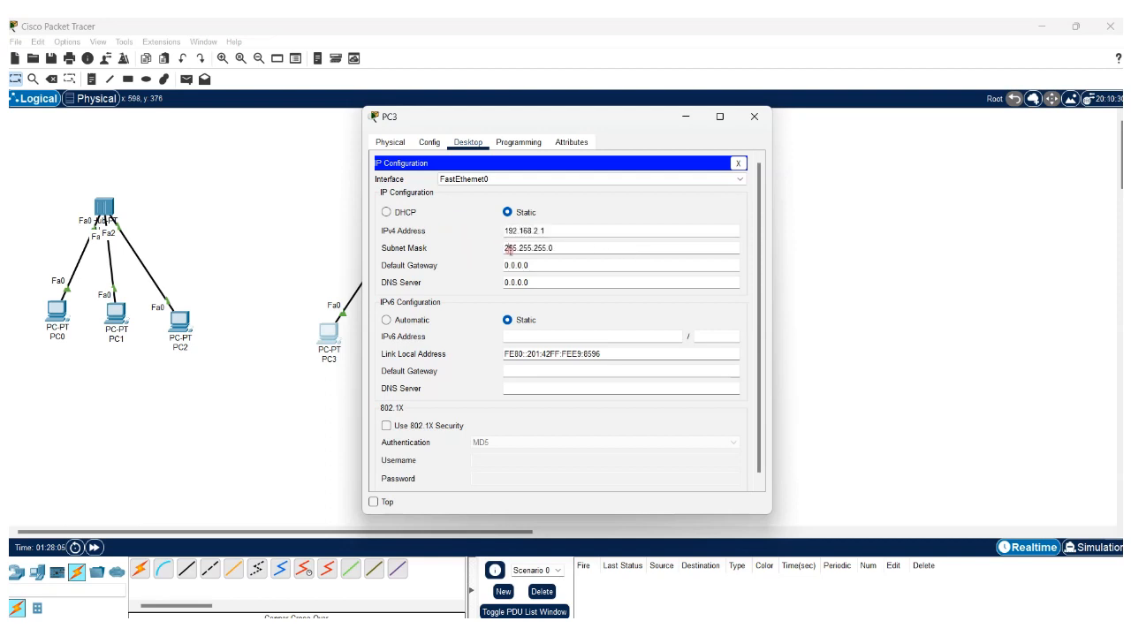
click(738, 164)
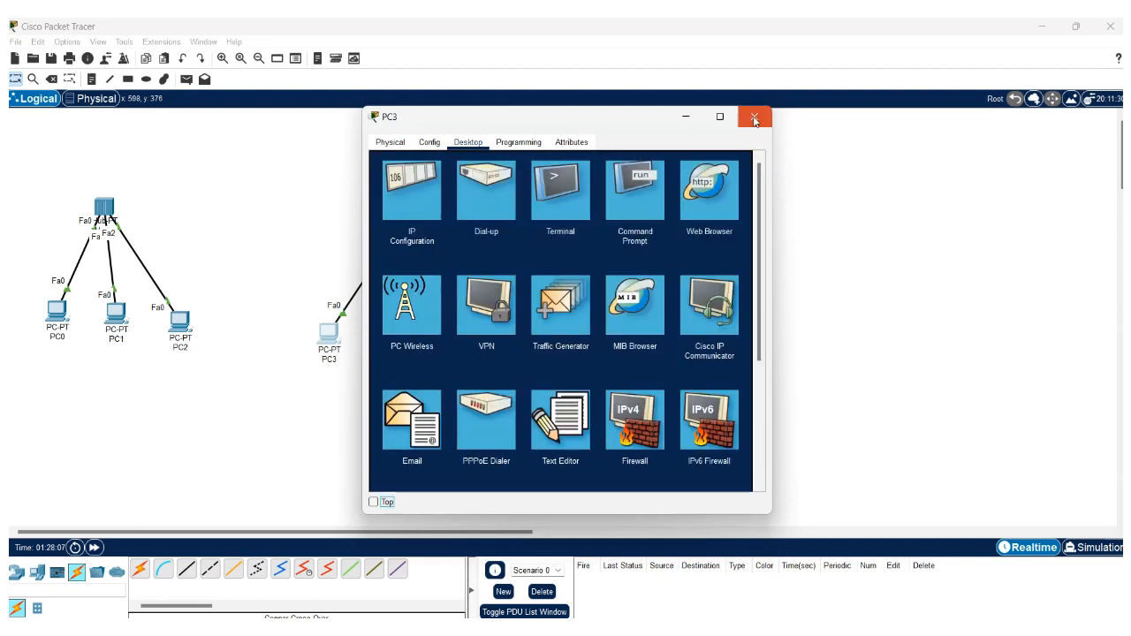
click(754, 116)
- Assign PC4 the static IPv4 address 192.168.2.2 with the default /24 subnet mask in IP Configuration, and close PC4's window
click(402, 340)
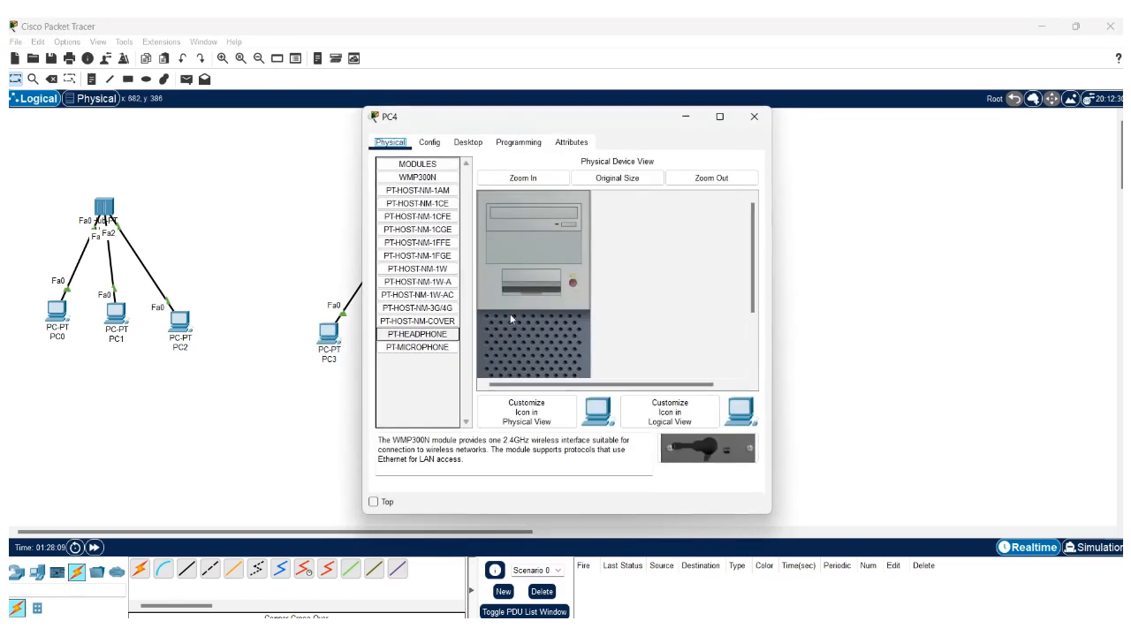
click(468, 142)
click(438, 177)
click(519, 232)
text(192.168.2.1)
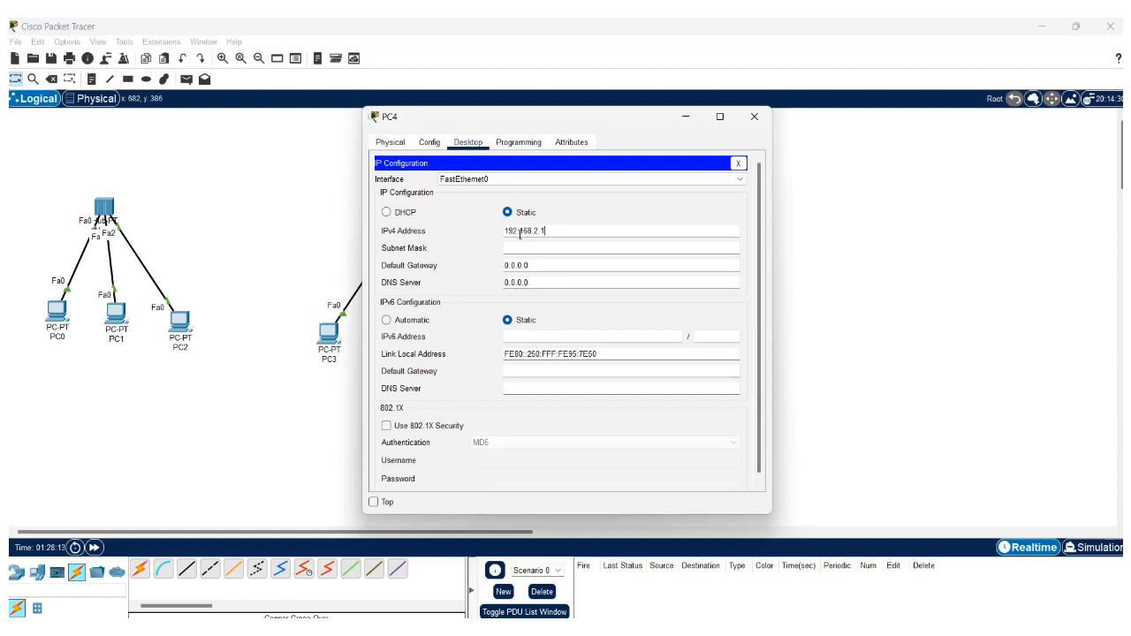
text(.2)
click(555, 247)
click(754, 117)
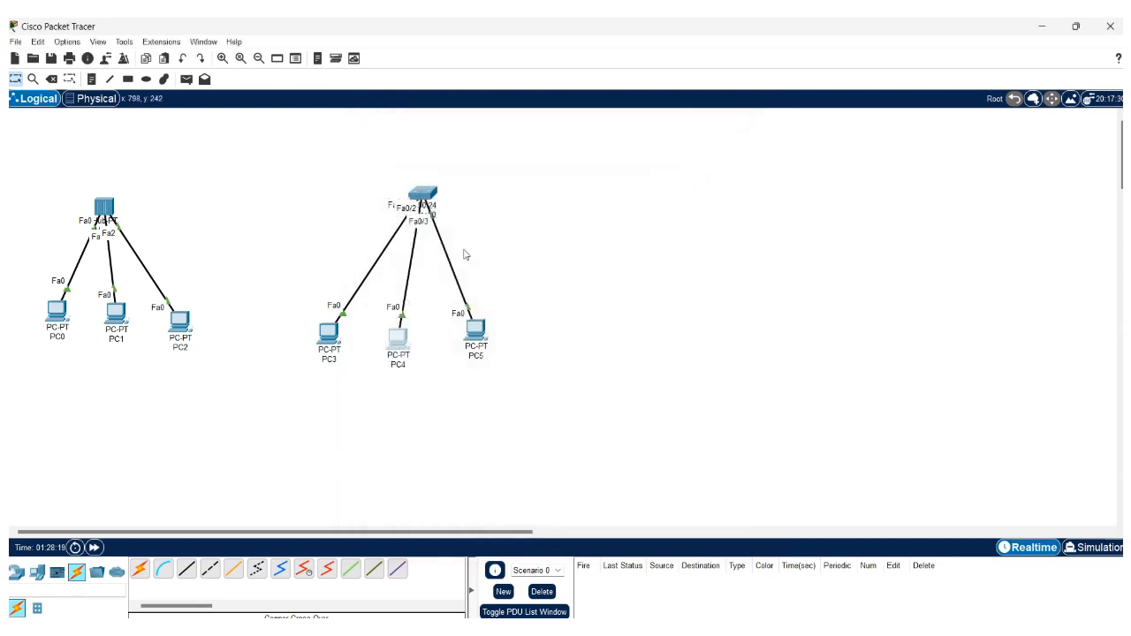
- Assign PC5 the static IPv4 address 192.168.2.3 with subnet mask 255.255.255.0 in IP Configuration, and close PC5's window
click(474, 329)
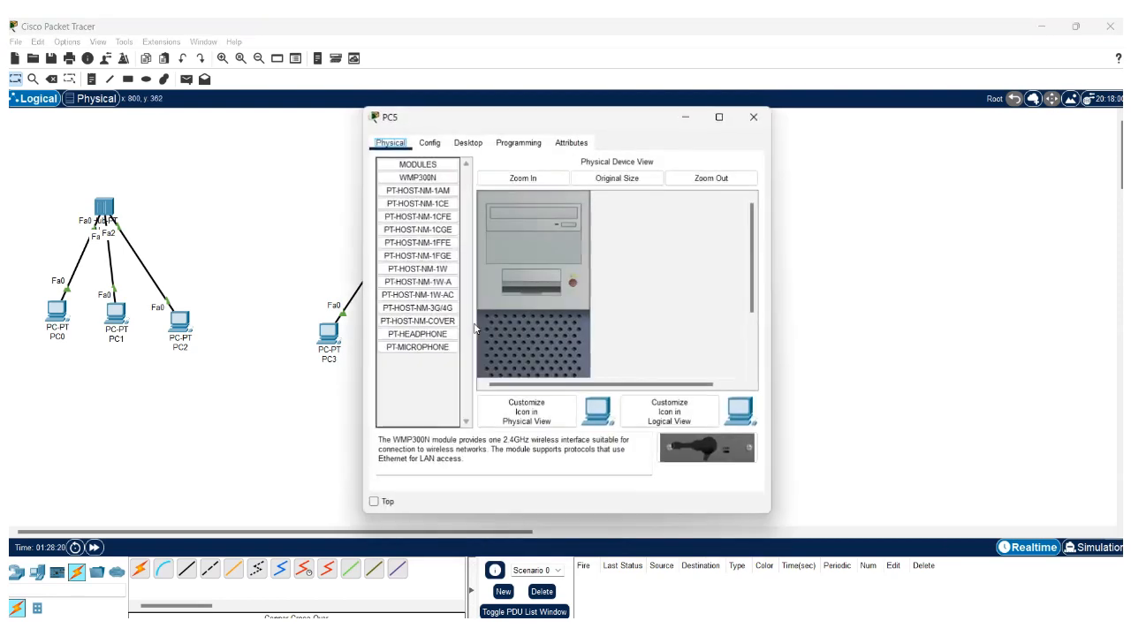
click(469, 143)
click(427, 188)
click(515, 228)
text(192.168.2.1)
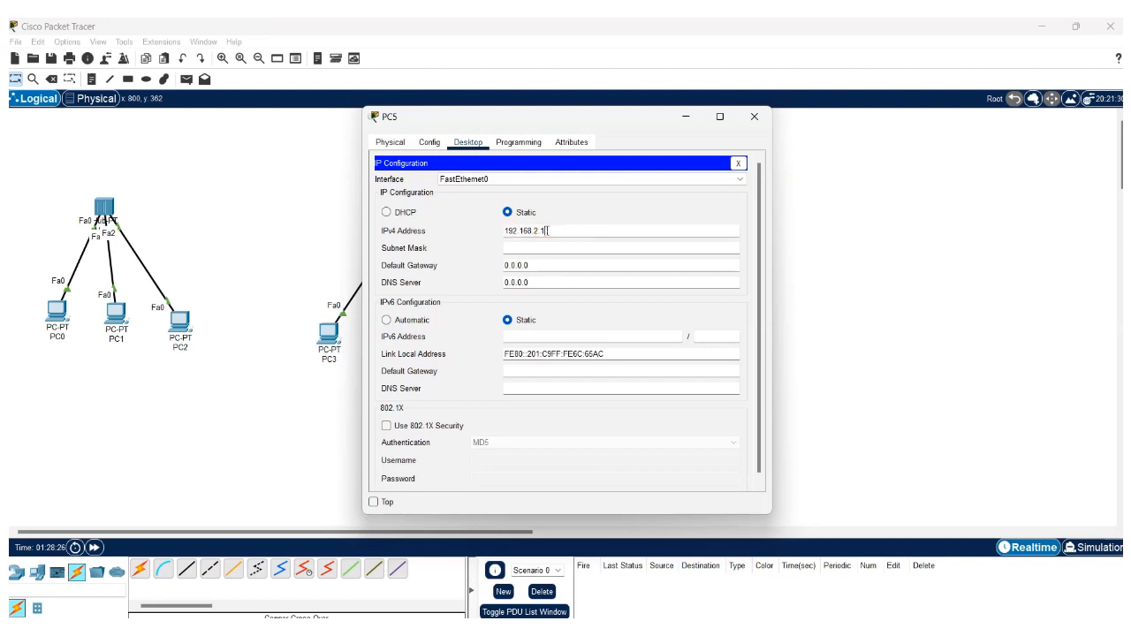
text(3)
click(548, 248)
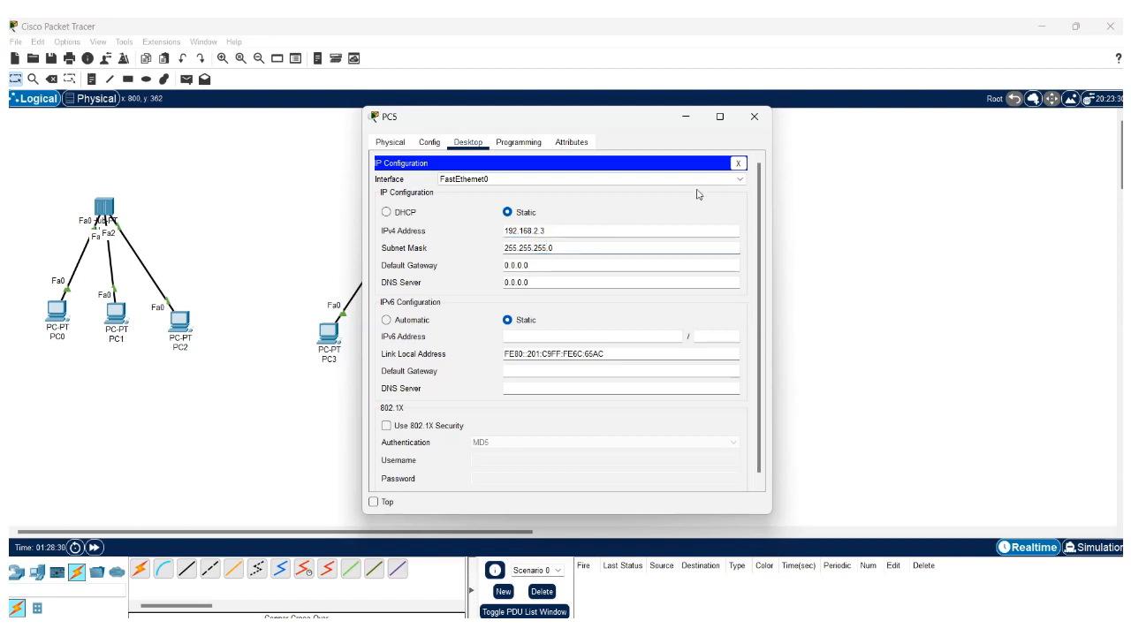
click(740, 164)
click(754, 115)
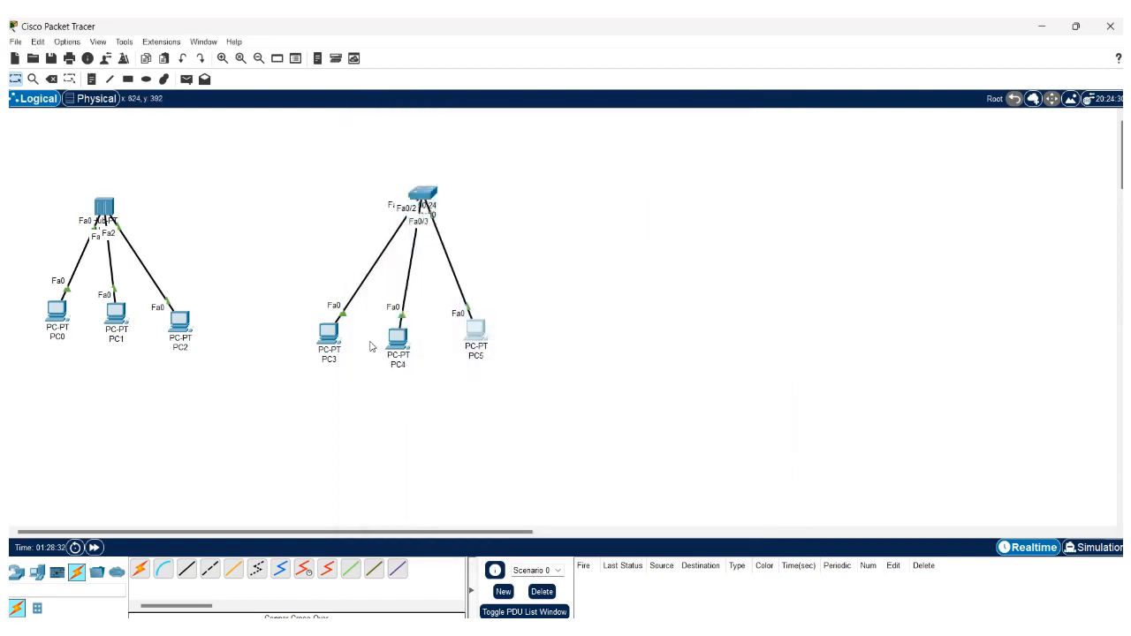
- Check the IP addresses in the device summaries of PC3, PC4 and PC5, and switch to the Word document TP 1 Modifié.docx
mouse_move(330, 341)
mouse_move(405, 343)
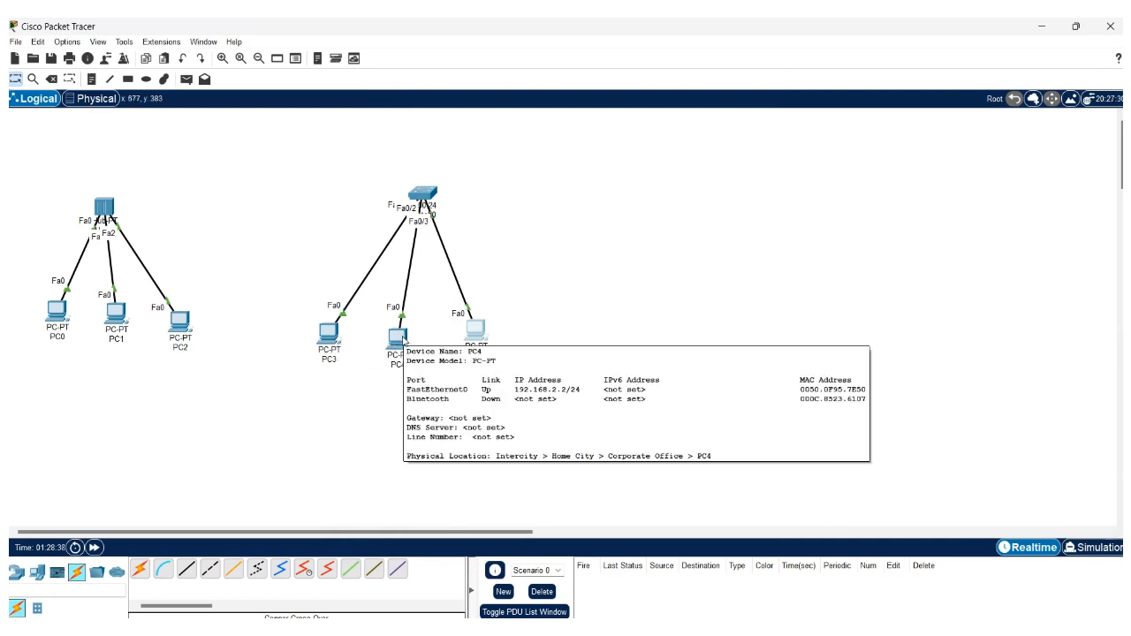
mouse_move(479, 331)
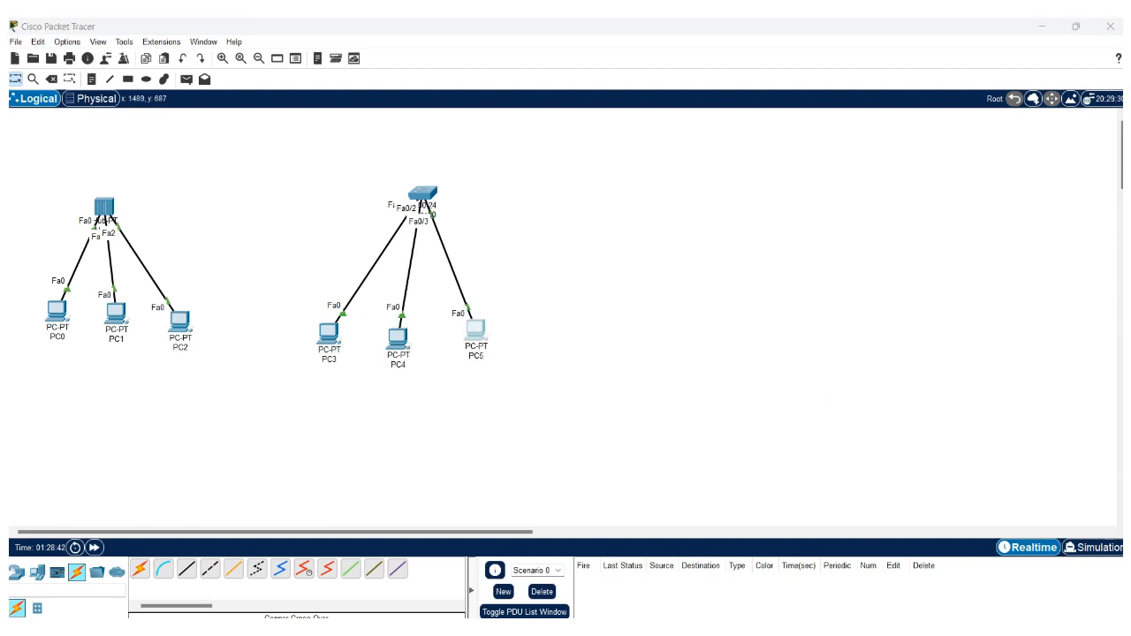
mouse_move(740, 632)
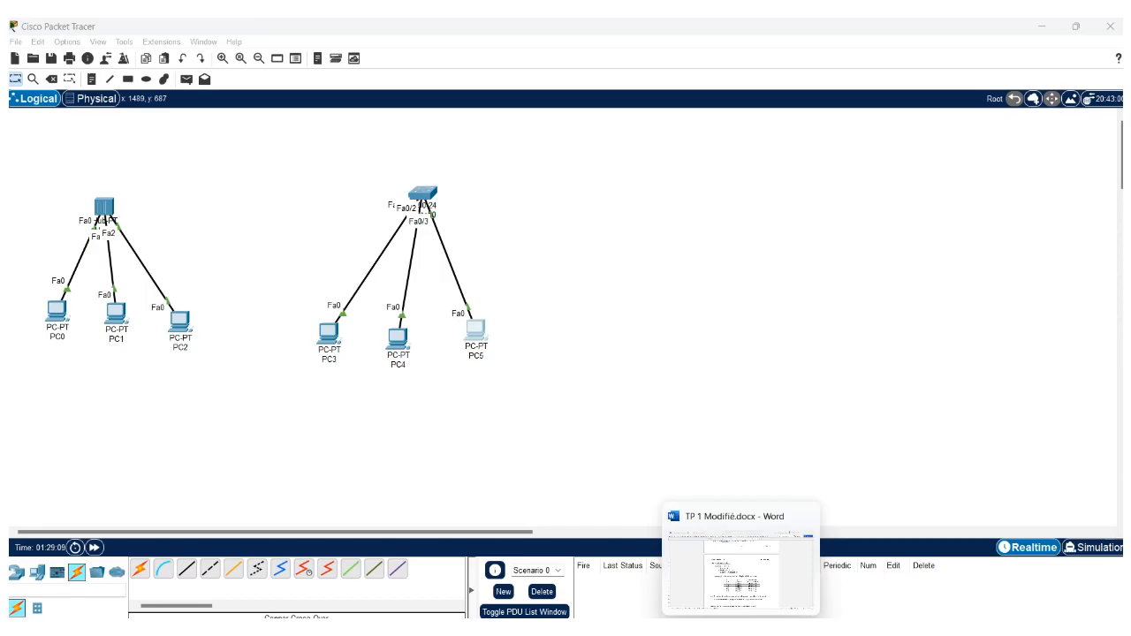
click(741, 570)
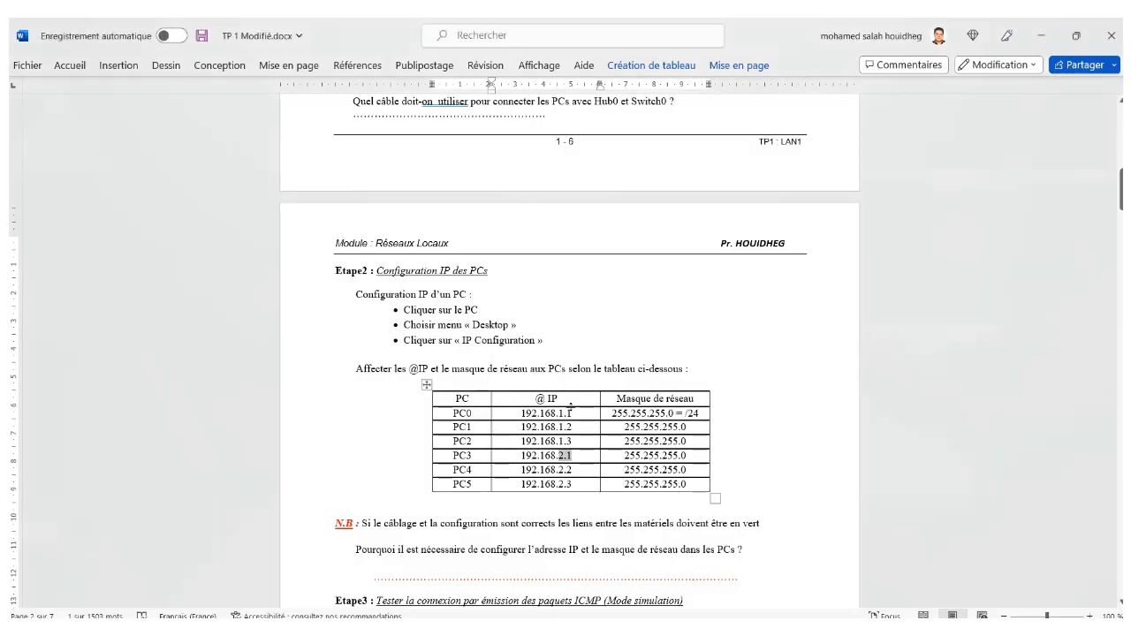
- Read the Etape2 N.B. note on green links and the Etape3 instructions, and switch to Cisco Packet Tracer
scroll(493, 415, down, 3)
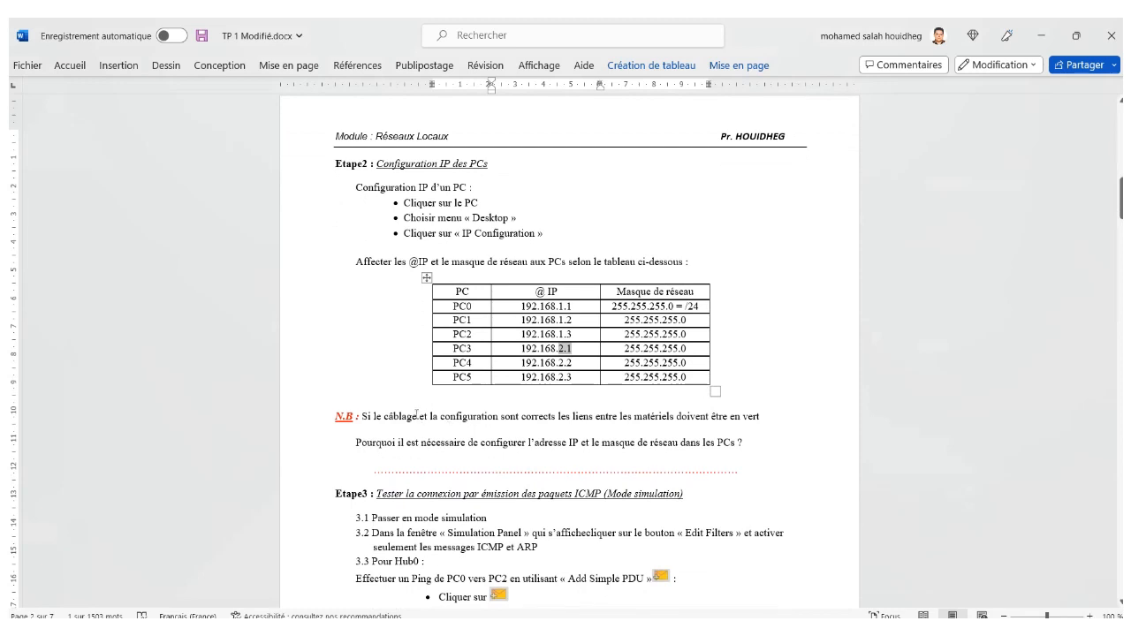
drag(364, 417, 765, 416)
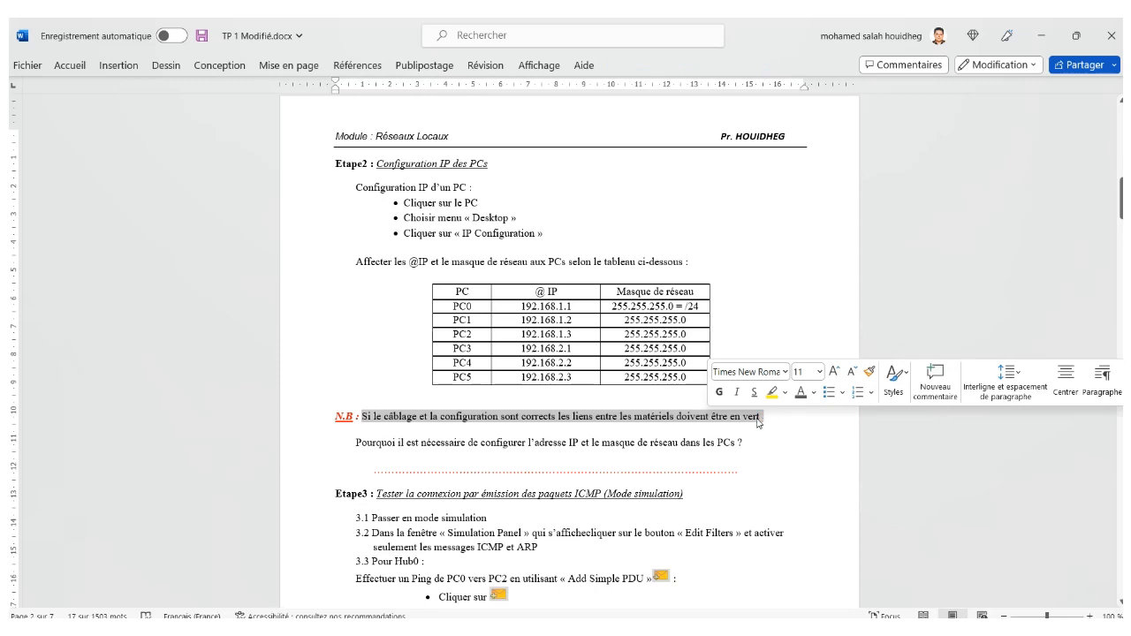
click(688, 425)
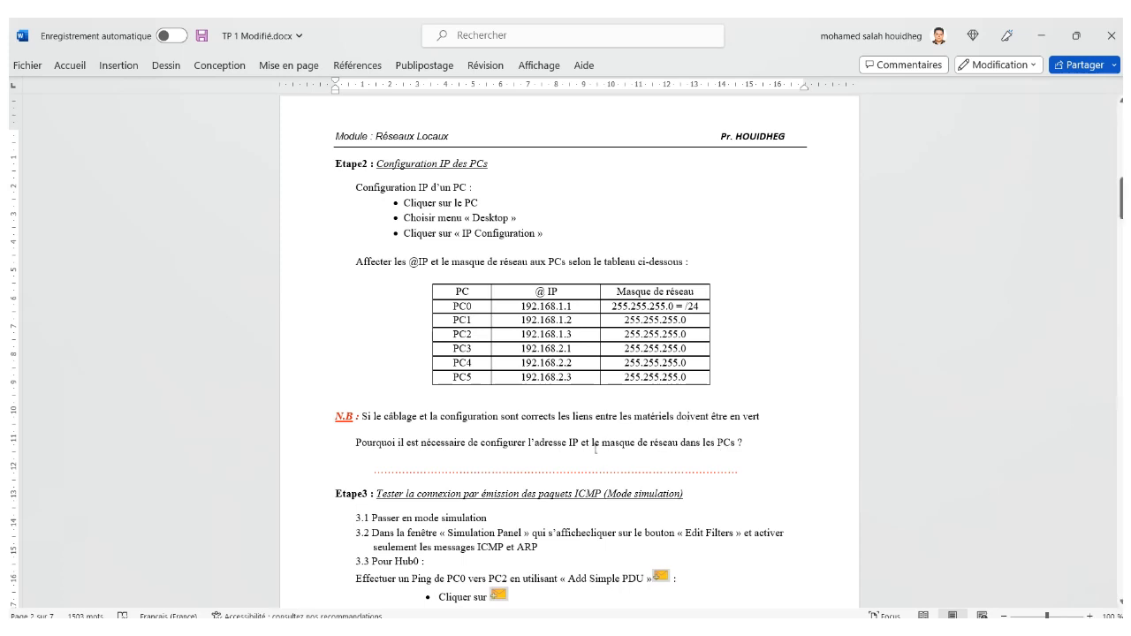
scroll(595, 449, down, 3)
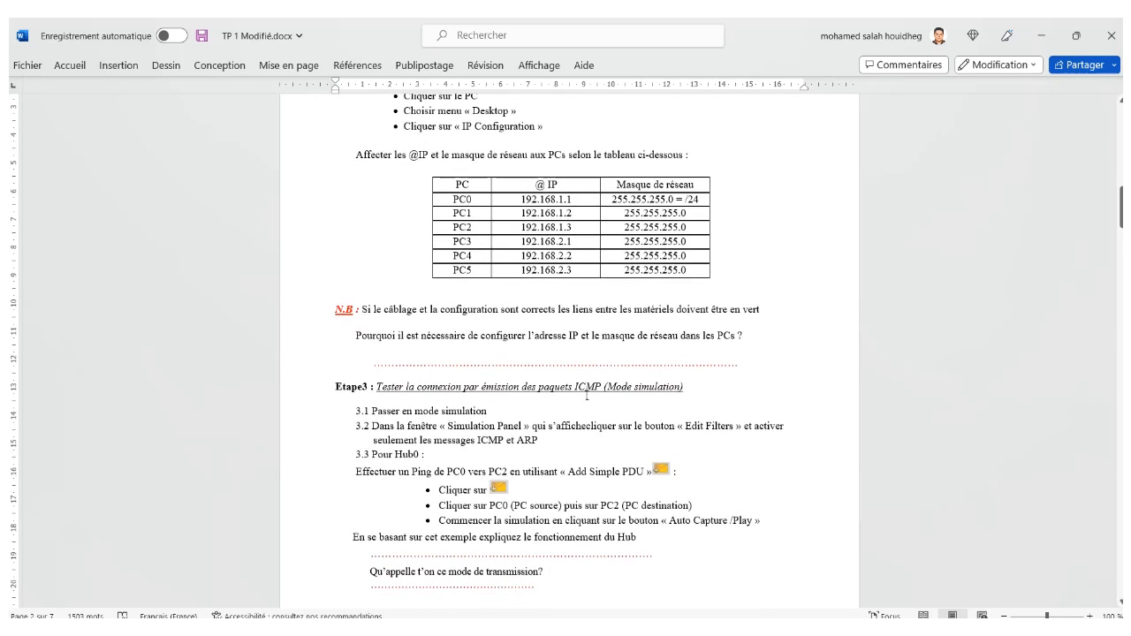
scroll(589, 387, down, 3)
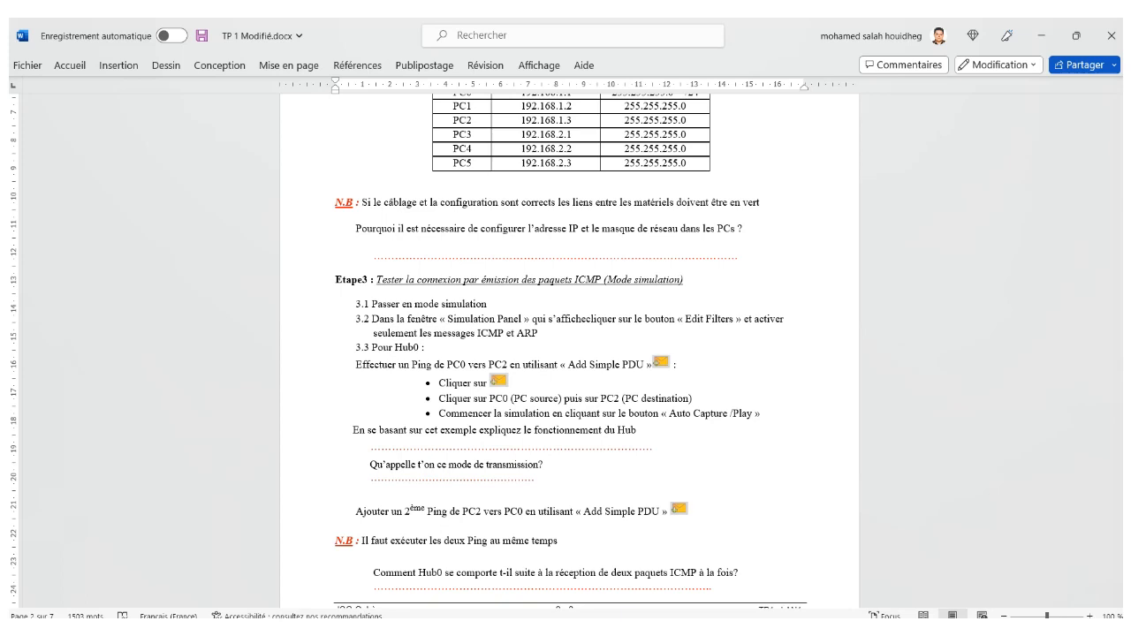
key(alt+Tab)
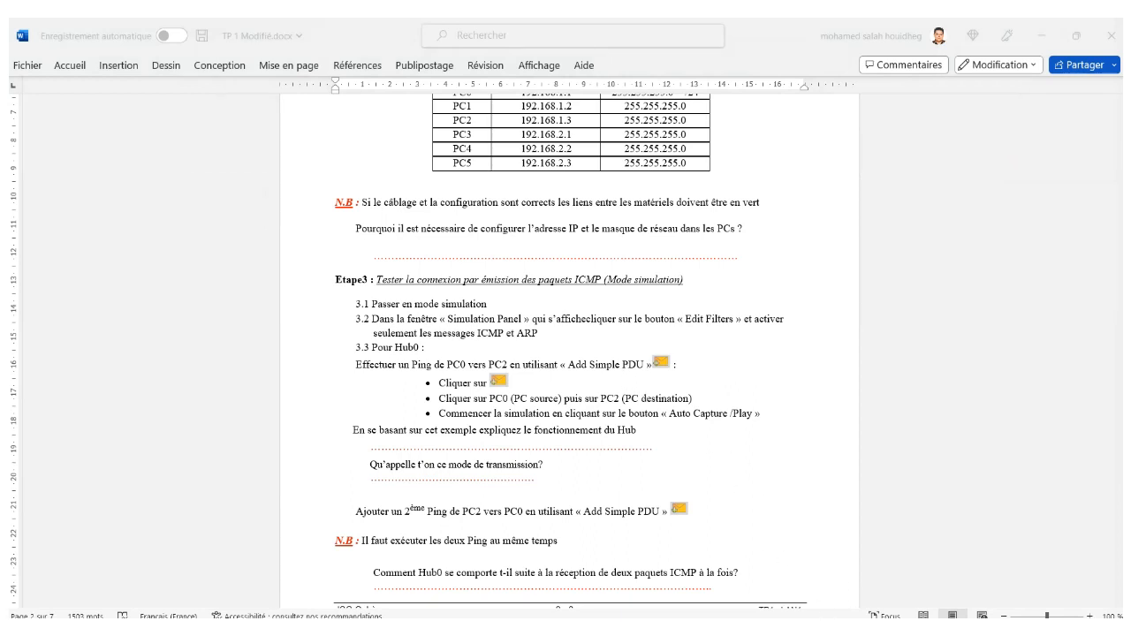
mouse_move(656, 630)
click(981, 579)
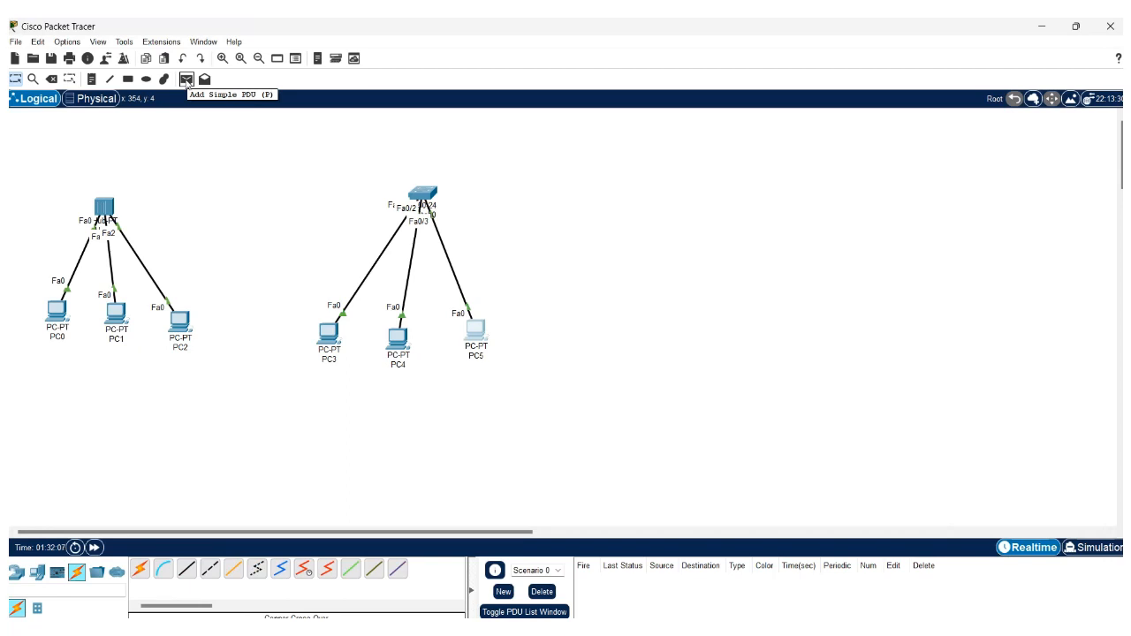
- Switch back to TP 1 Modifié.docx in Word and insert the missing space between "s'affiche" and "cliquer" in item 3.2
click(188, 79)
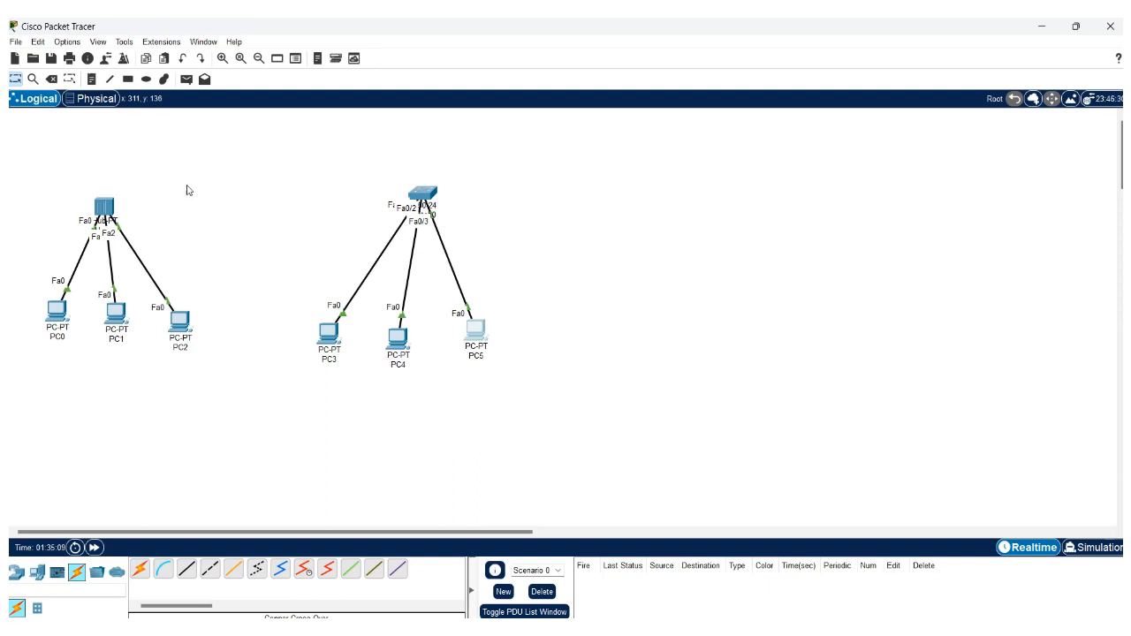
click(838, 628)
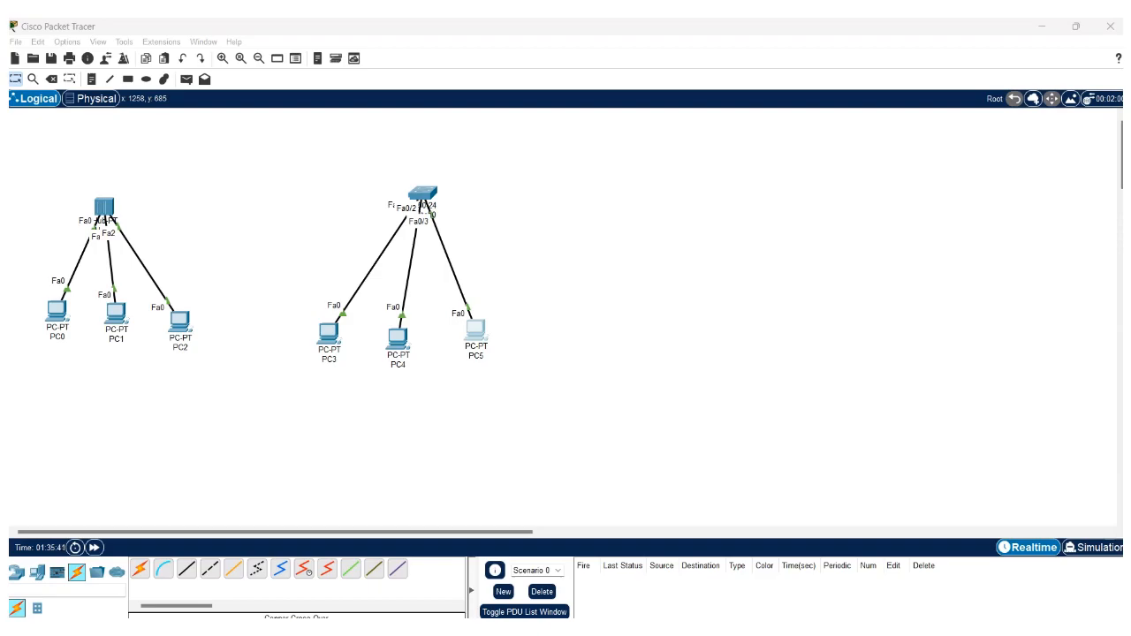
key(alt+Tab)
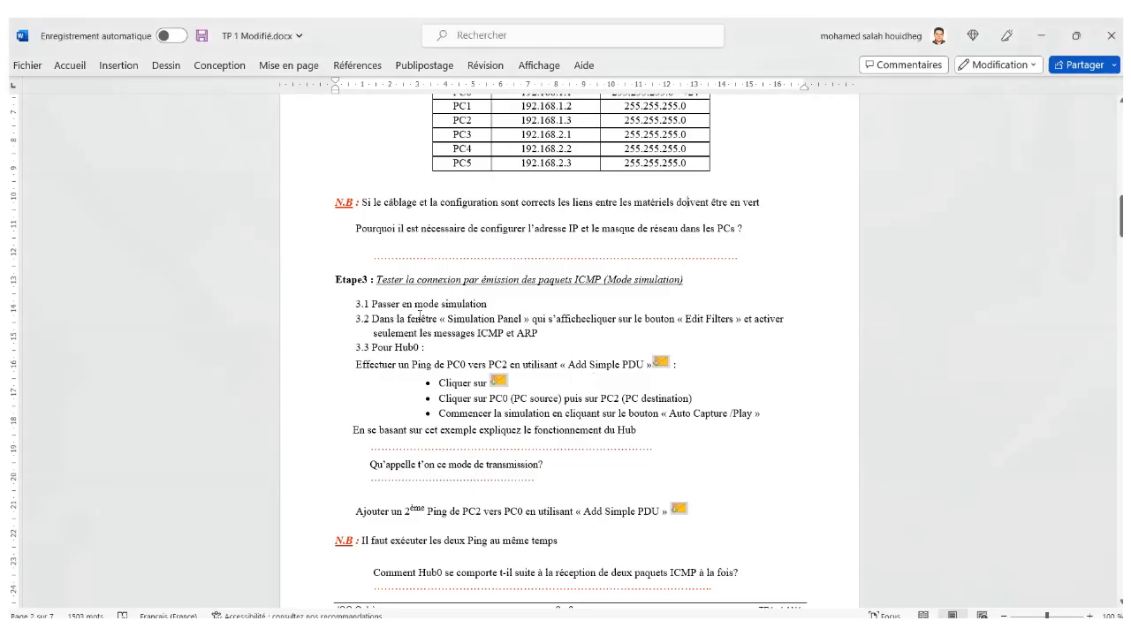
click(589, 319)
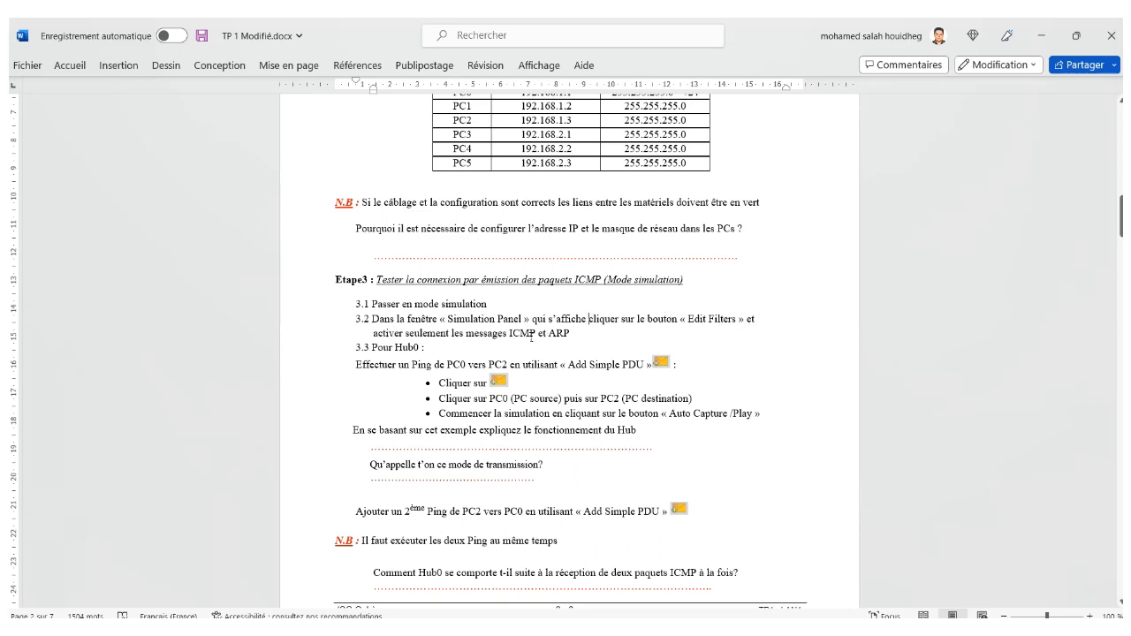
- Review the ICMP and ARP filter and PC0-to-PC2 ping instructions in Etape3, and switch to the hub and switch topology in Cisco Packet Tracer
drag(510, 333, 569, 337)
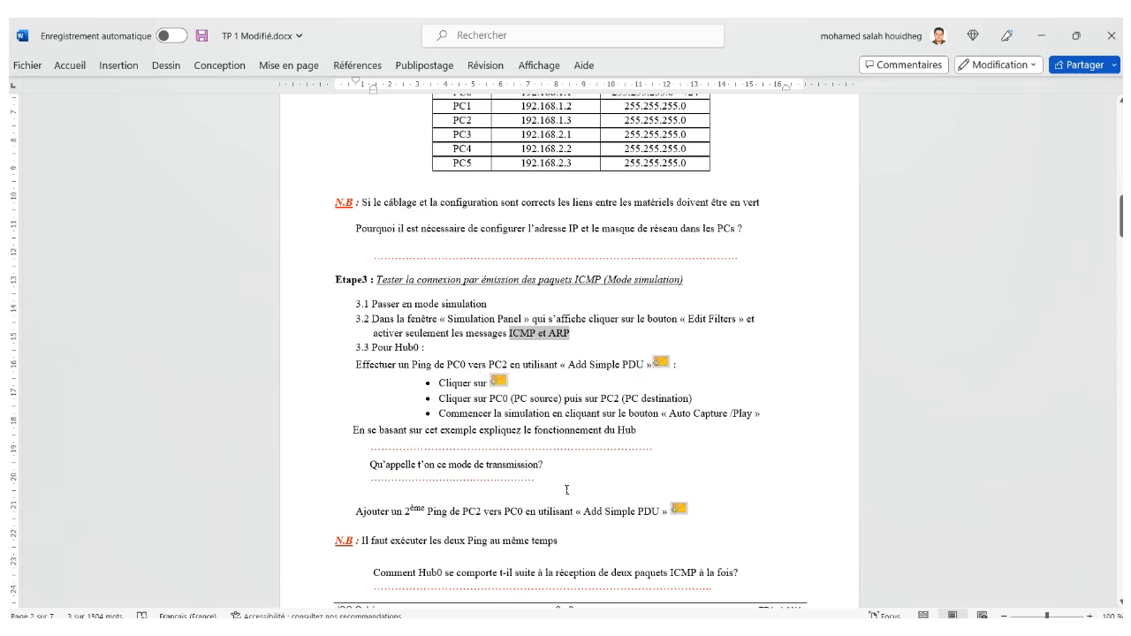
double_click(493, 400)
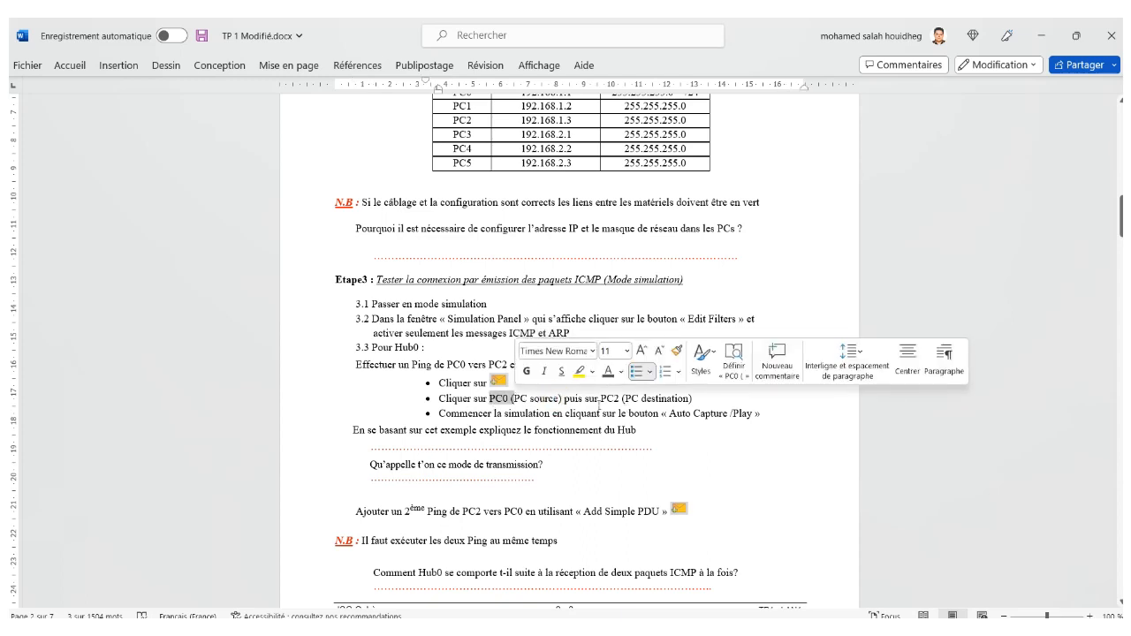
drag(600, 399, 641, 399)
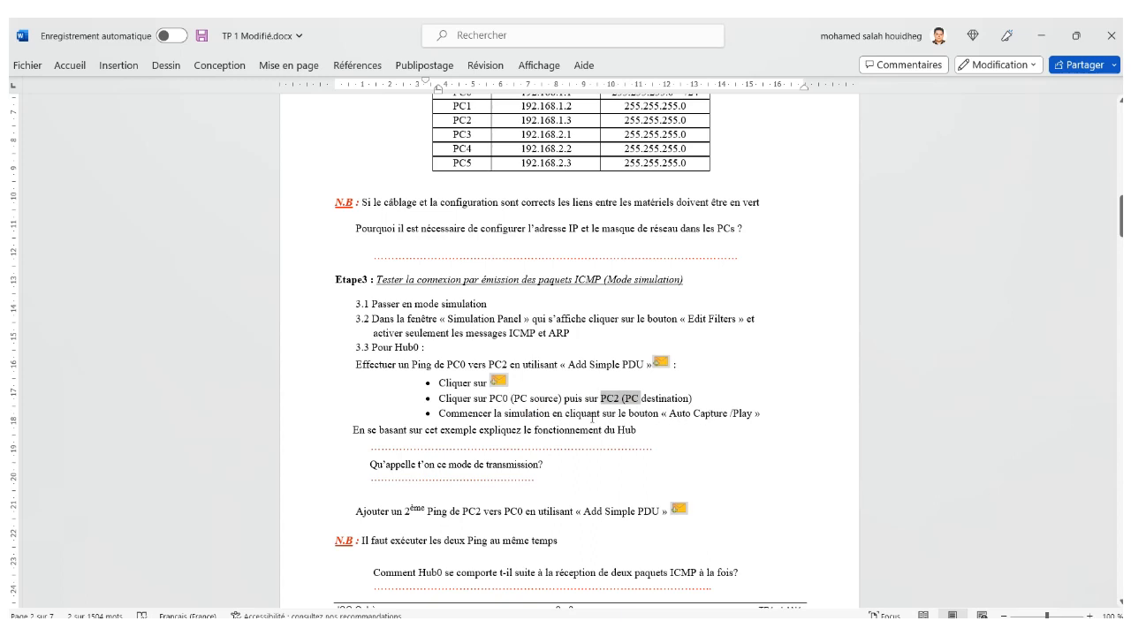
click(1008, 629)
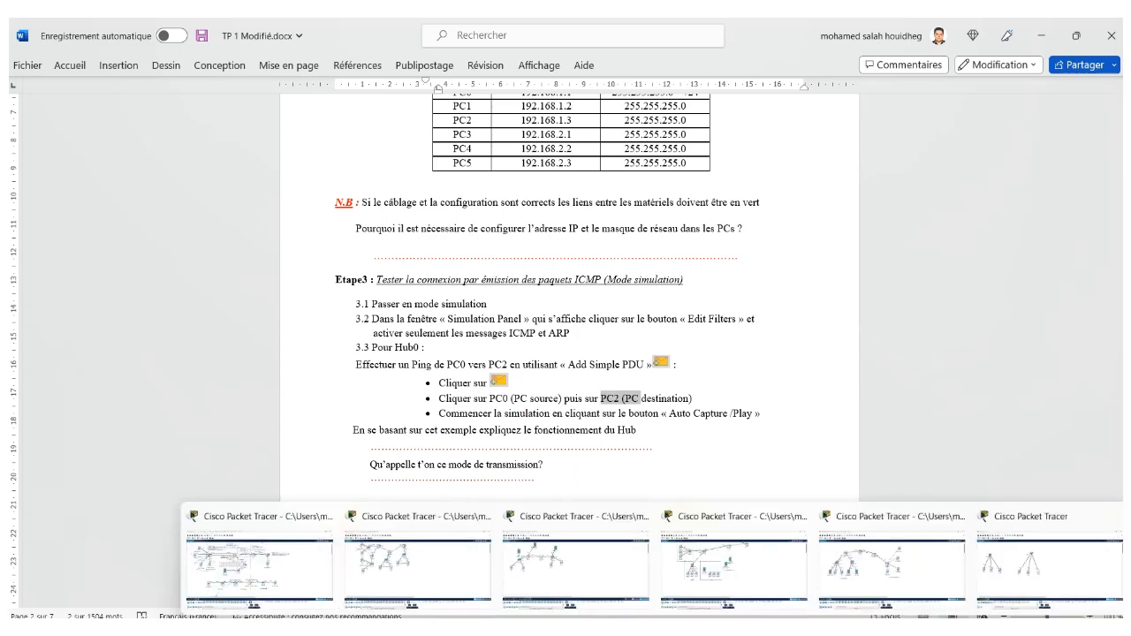
click(1007, 586)
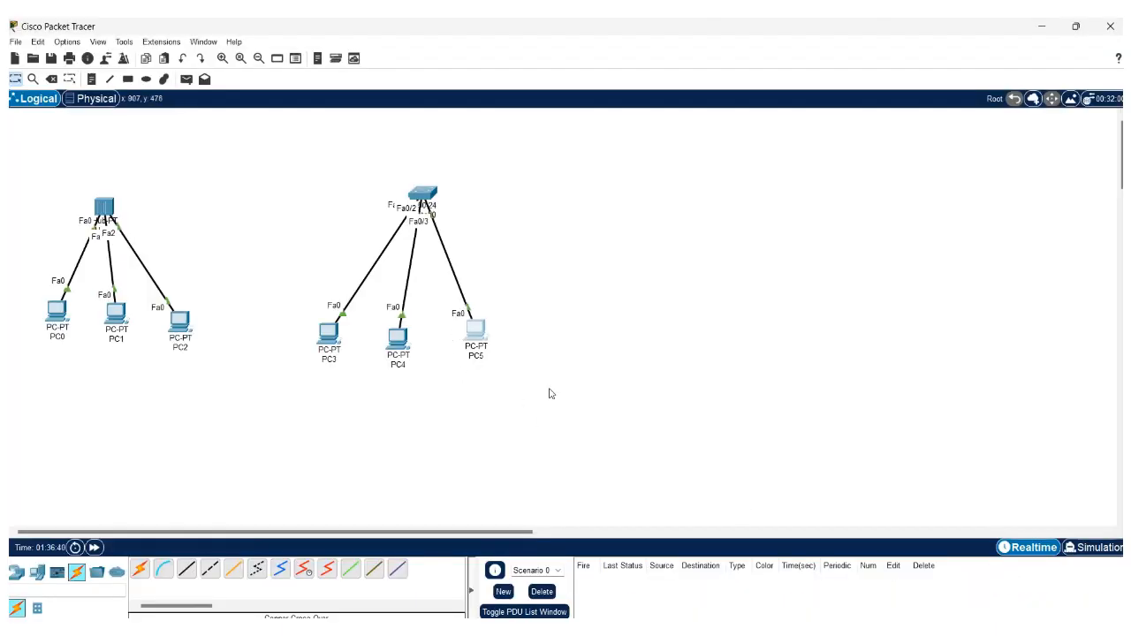
- Switch to Simulation mode and restrict the visible event filters to ARP and ICMP only
click(1096, 549)
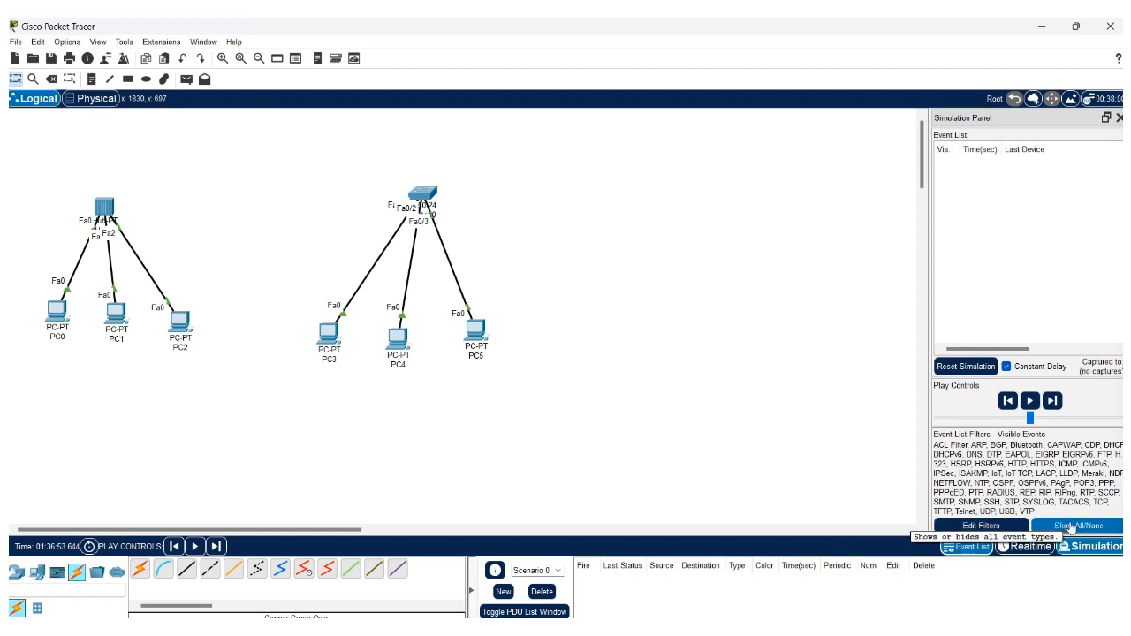
click(1071, 527)
click(1072, 527)
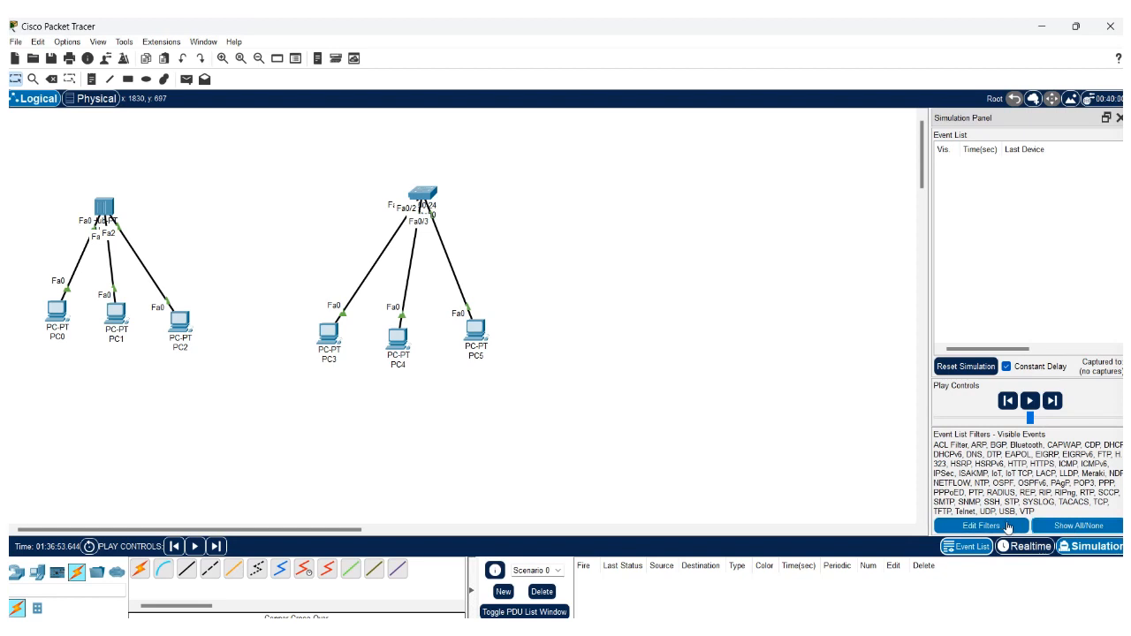
click(1008, 527)
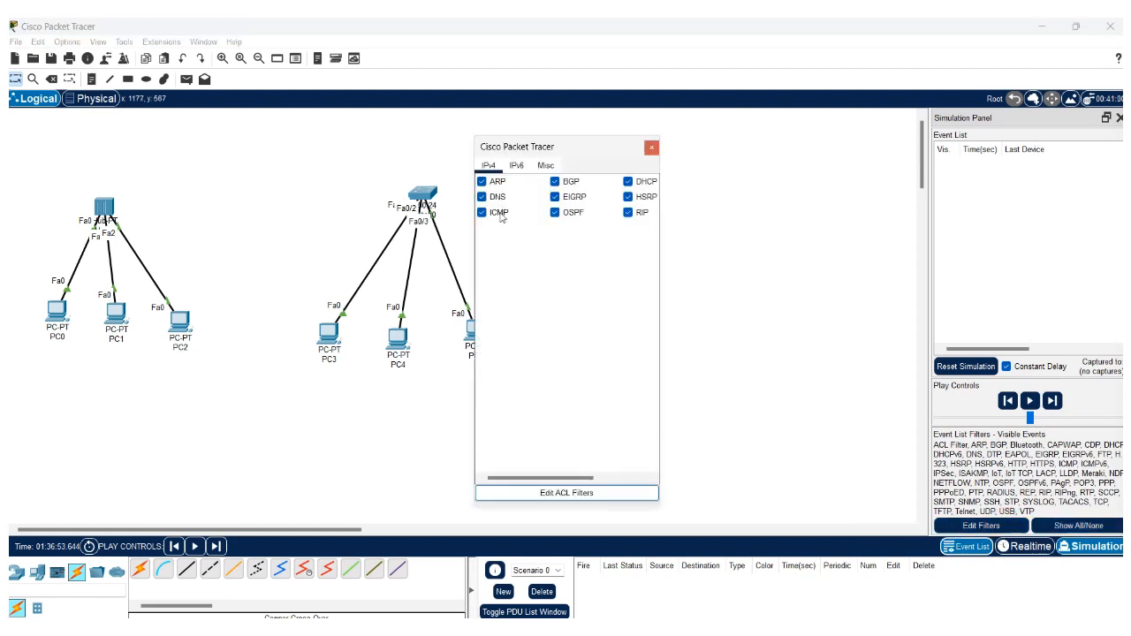
drag(586, 479, 486, 476)
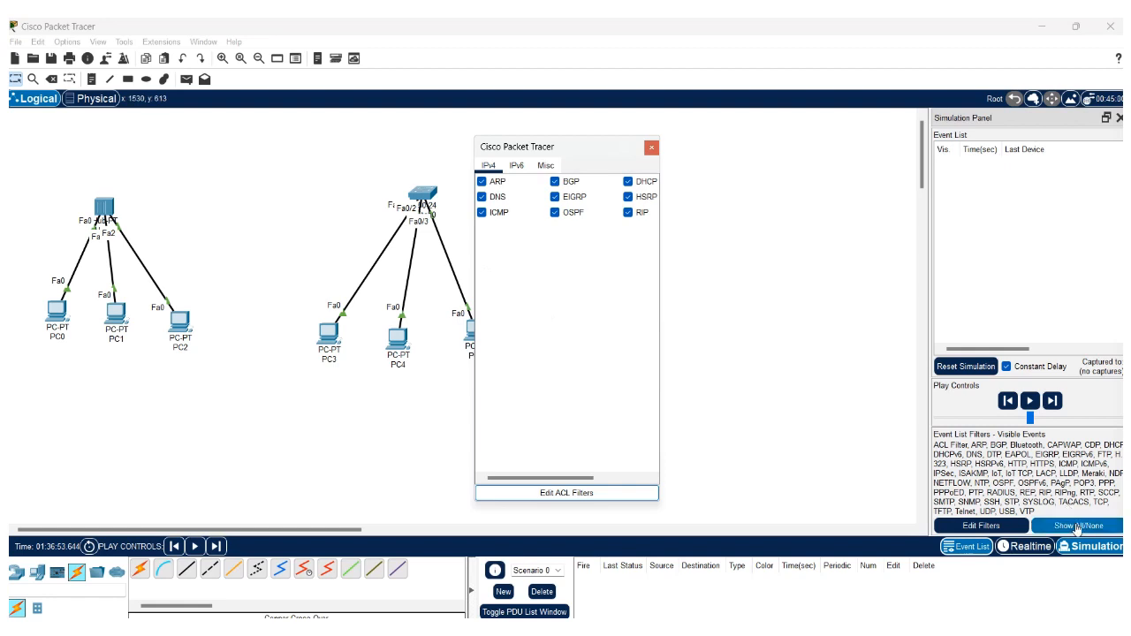
click(1076, 527)
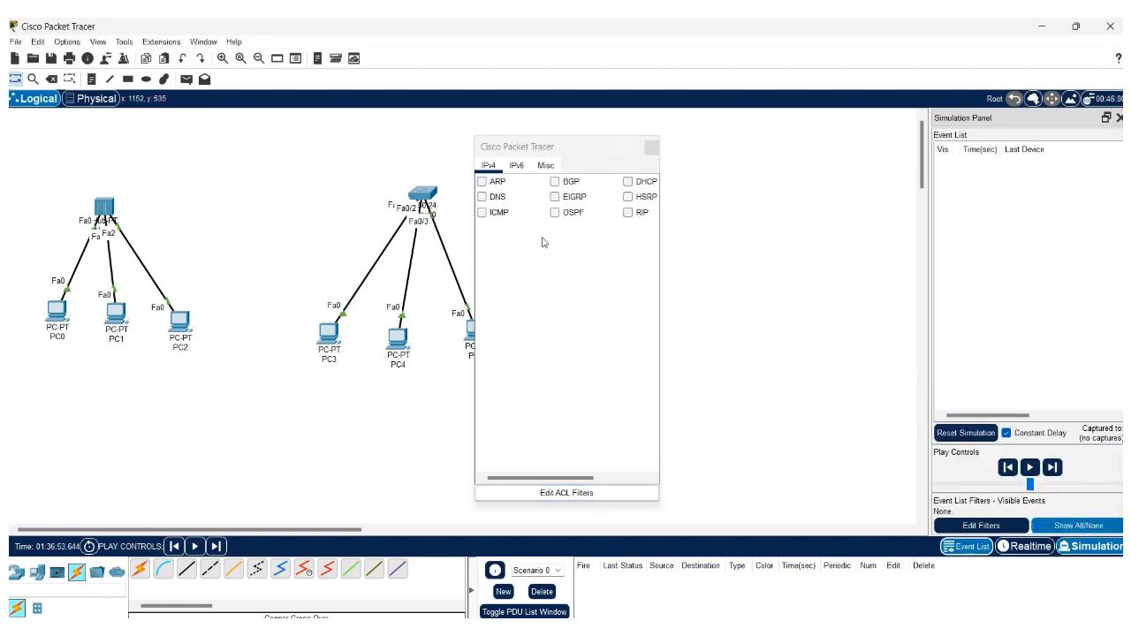
drag(562, 483, 514, 475)
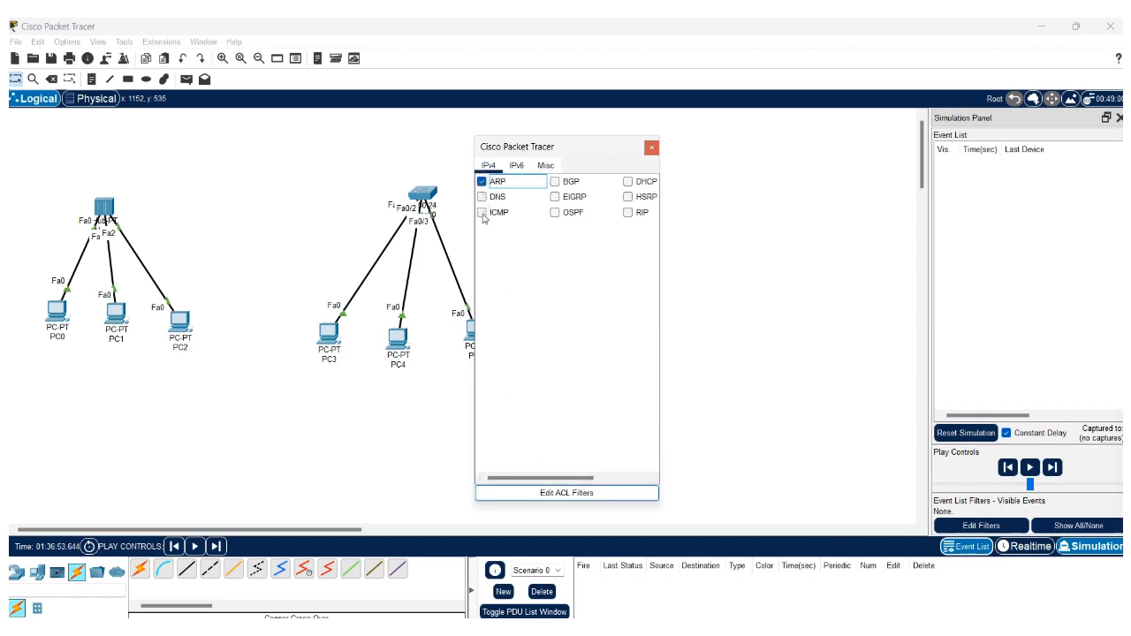
click(481, 214)
click(651, 151)
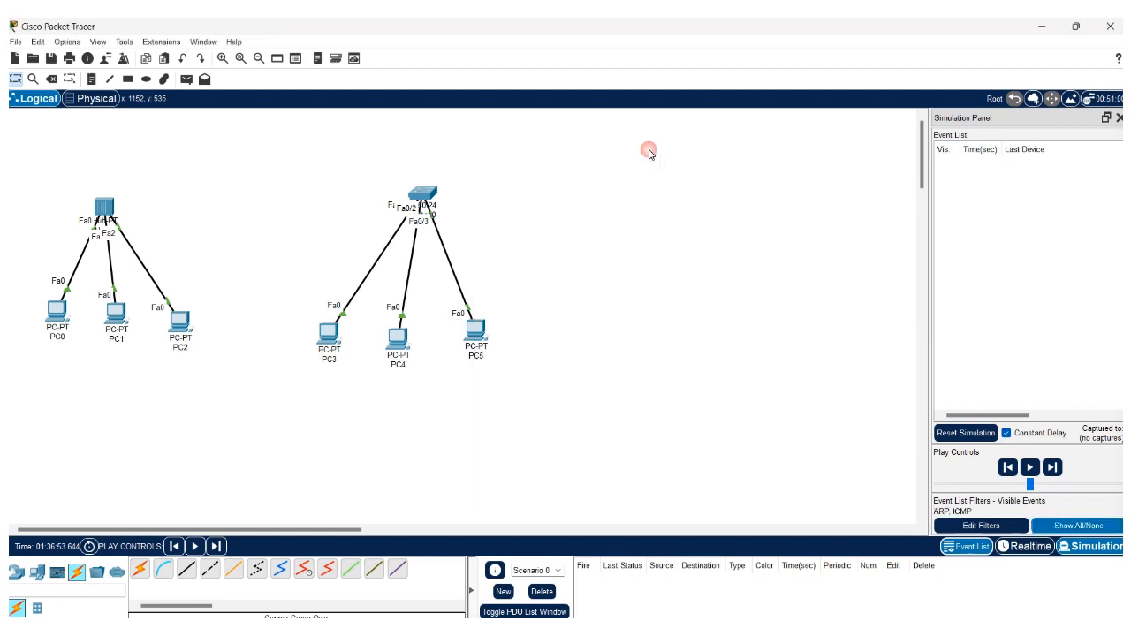
- Add a simple PDU from PC0 to PC2, and widen the Simulation Panel until the At Device and Type columns show
click(188, 84)
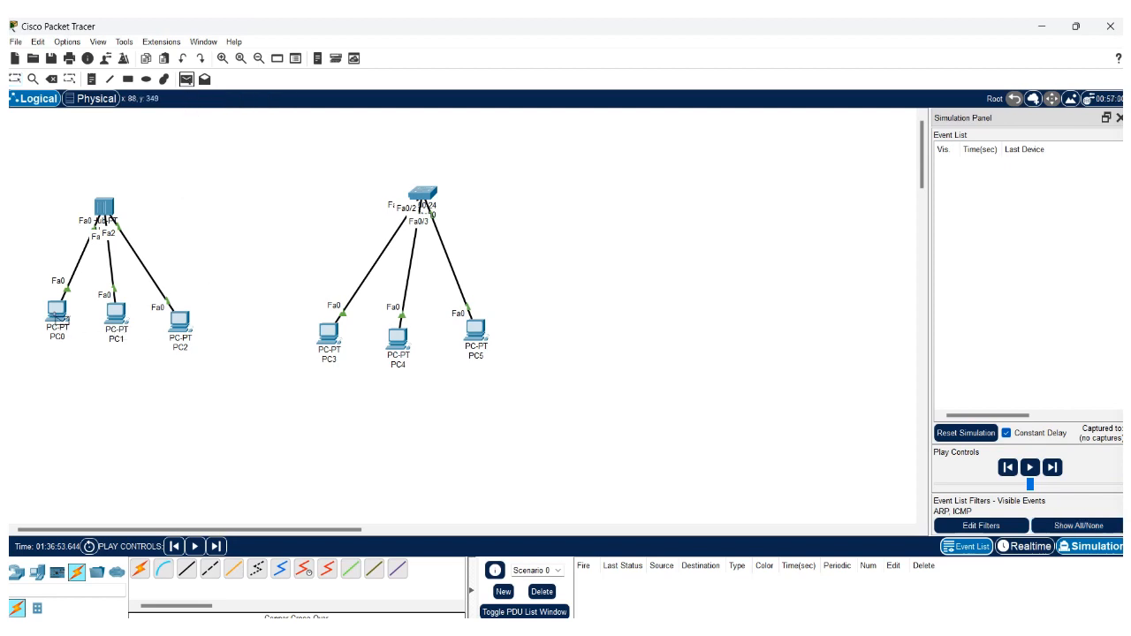
mouse_move(59, 311)
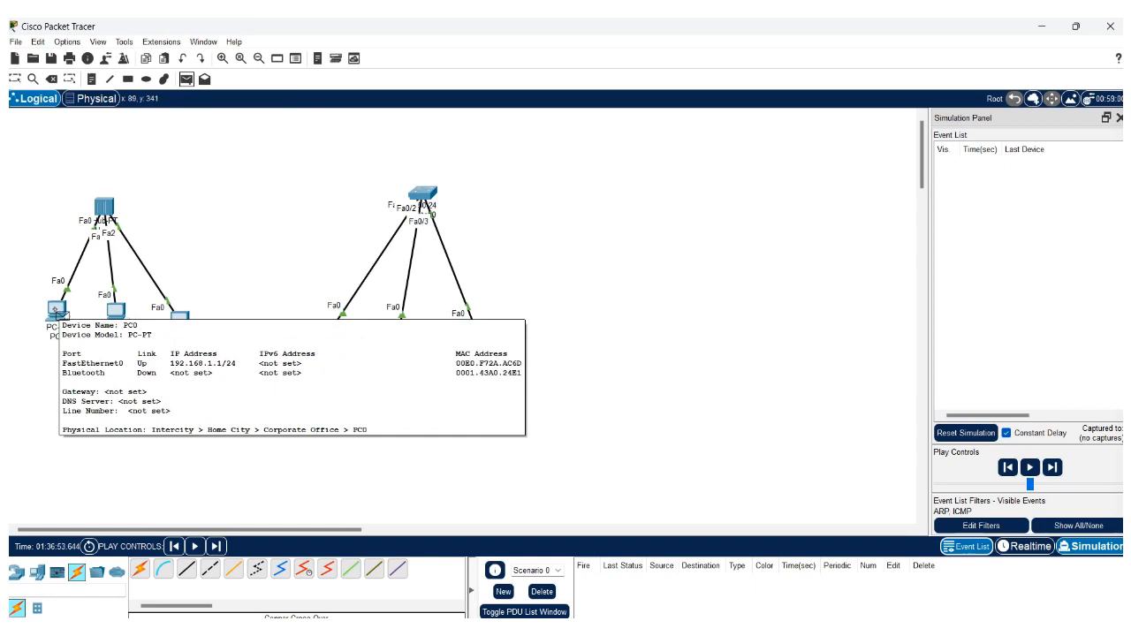
click(58, 312)
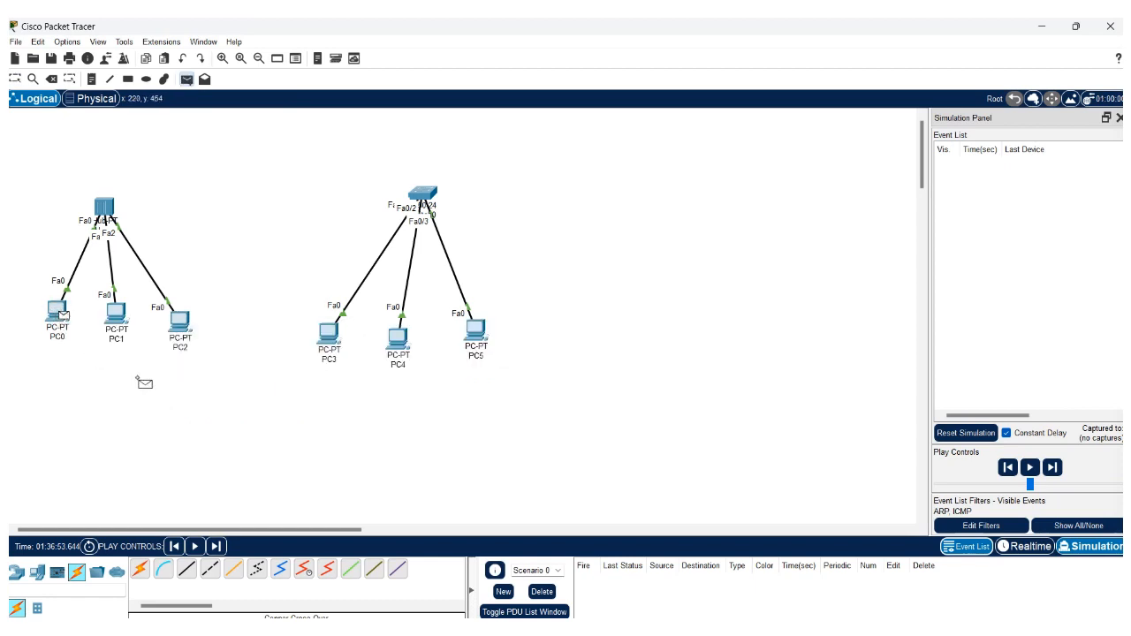
click(182, 324)
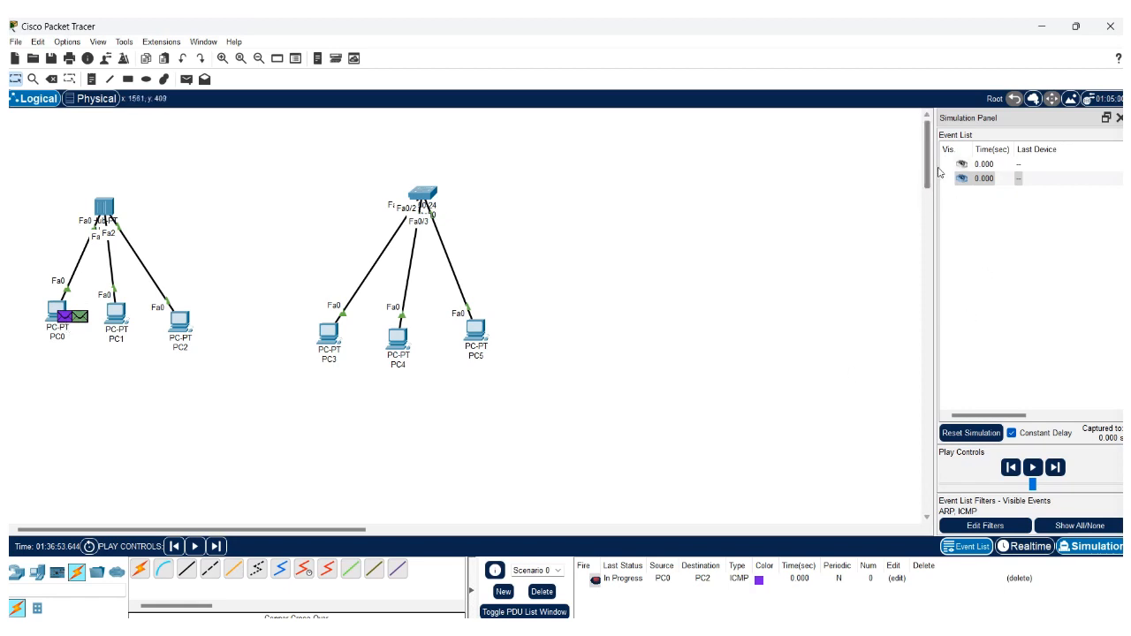
drag(902, 168, 675, 168)
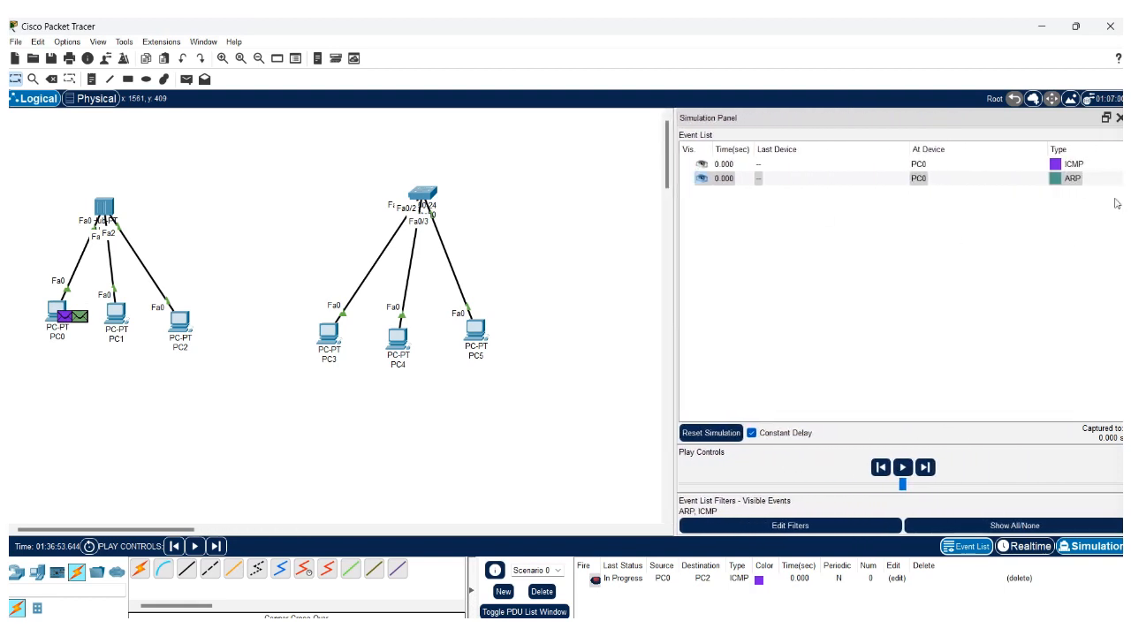
- Play the PC0-to-PC2 ping simulation through Hub0 with one pause on the way, and switch to TP 1 Modifié.docx in Word
click(195, 547)
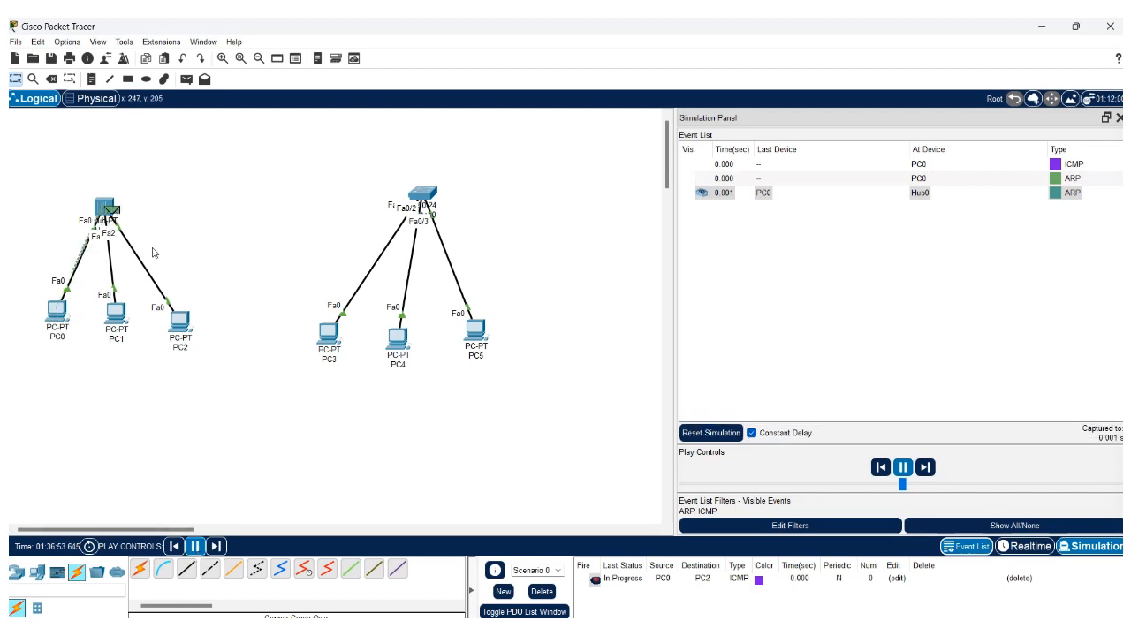
click(194, 547)
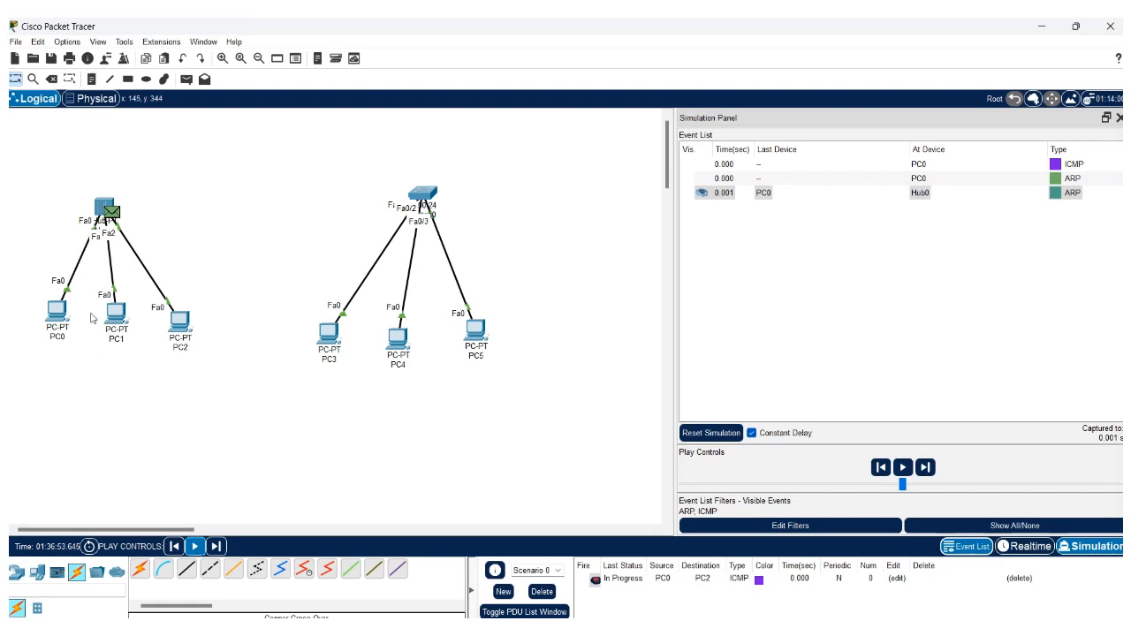
click(196, 548)
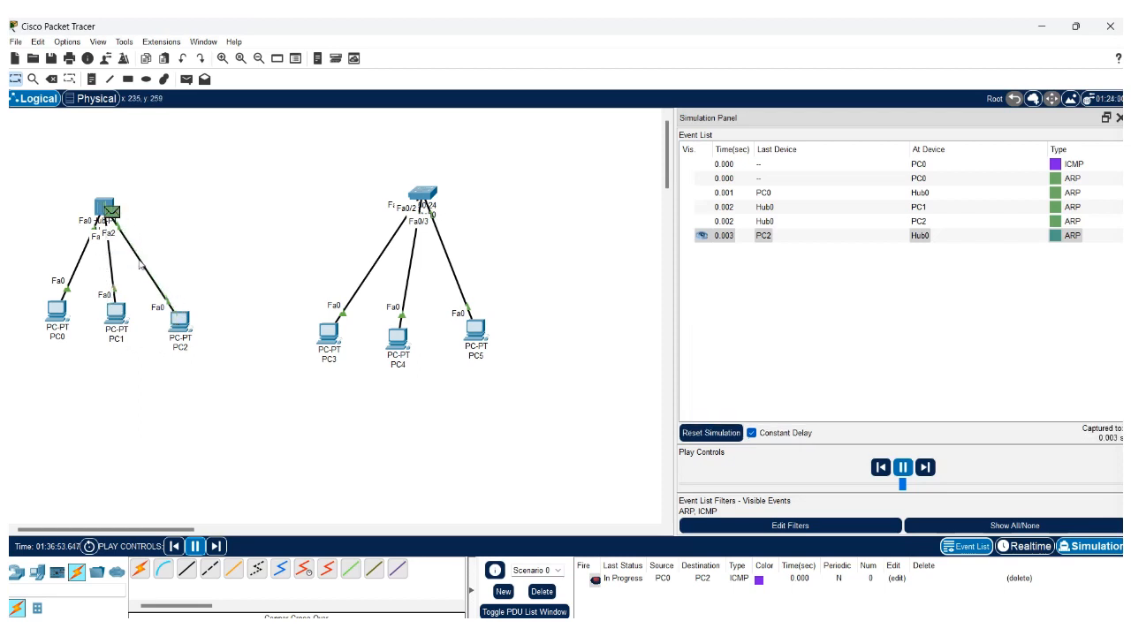
mouse_move(52, 316)
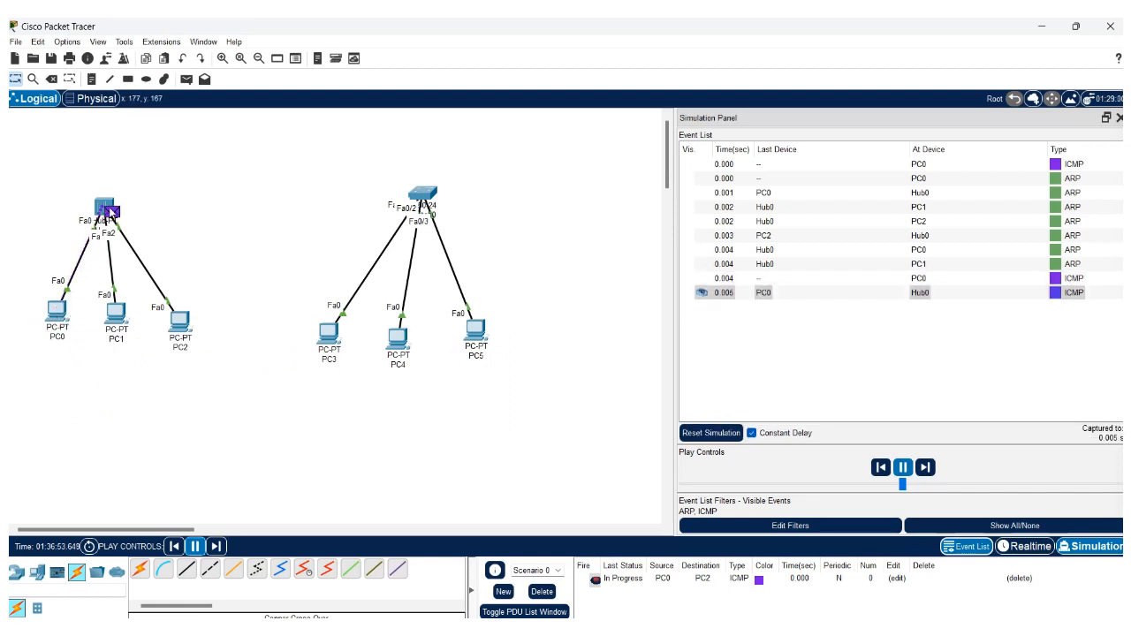
mouse_move(111, 214)
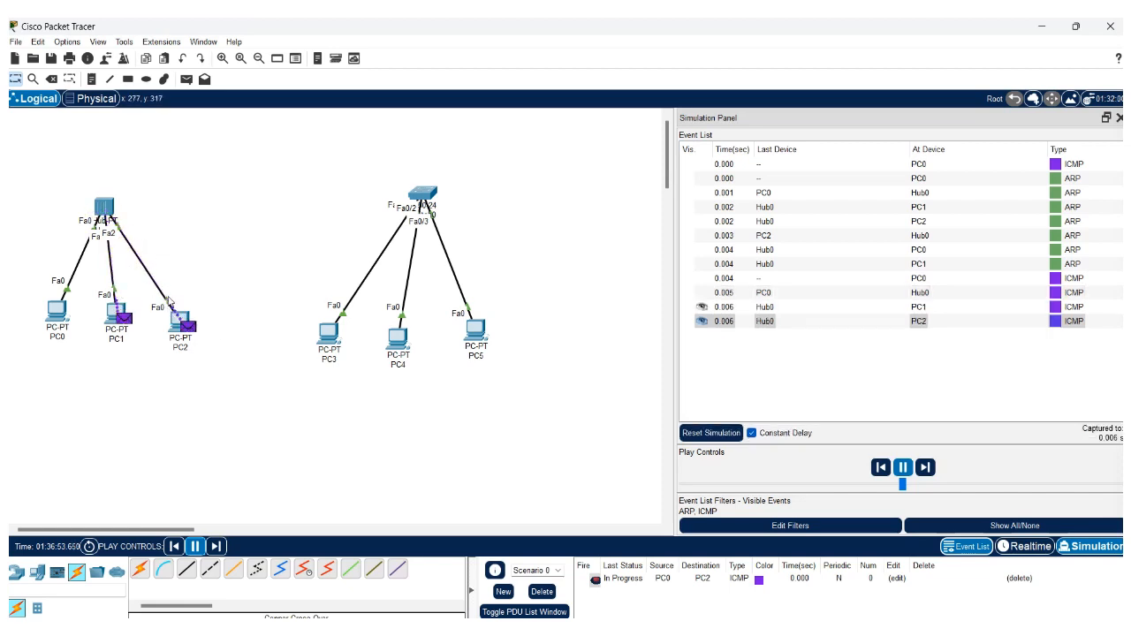
mouse_move(186, 329)
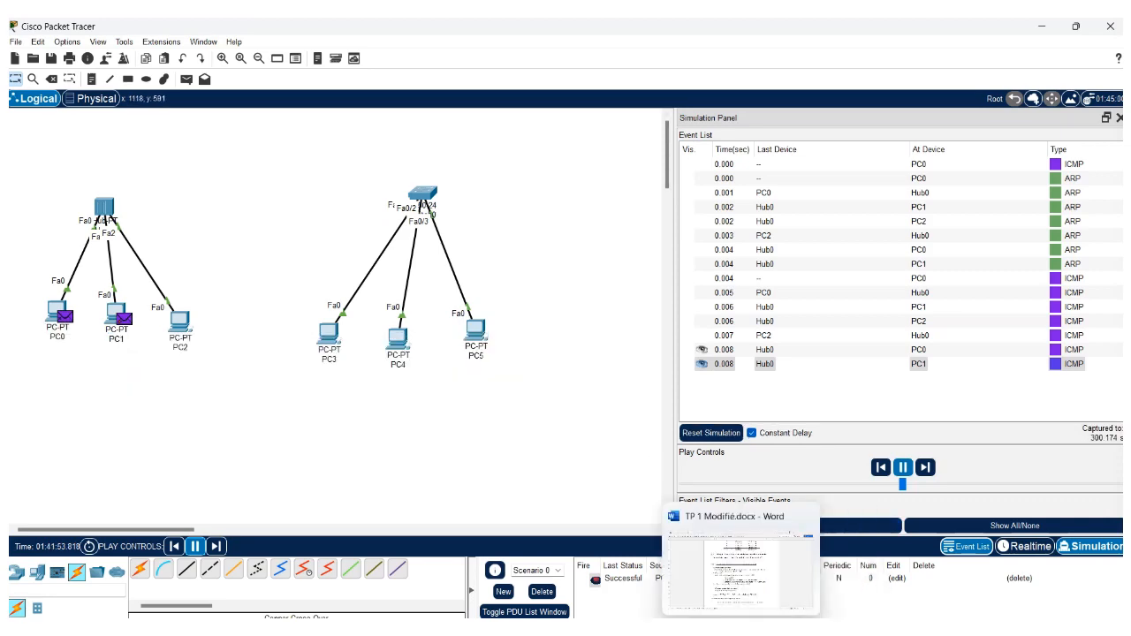
click(739, 591)
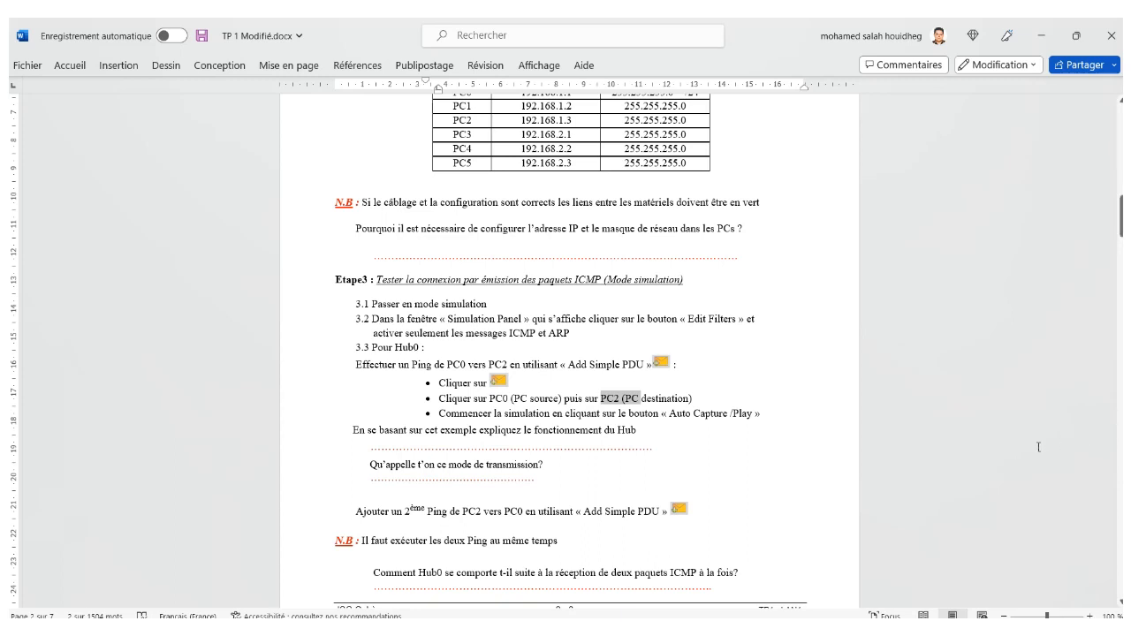
- Answer the transmission mode question with "broadcast" in red, and widen the paragraph's right indent so the answer fits on the dotted line
click(548, 478)
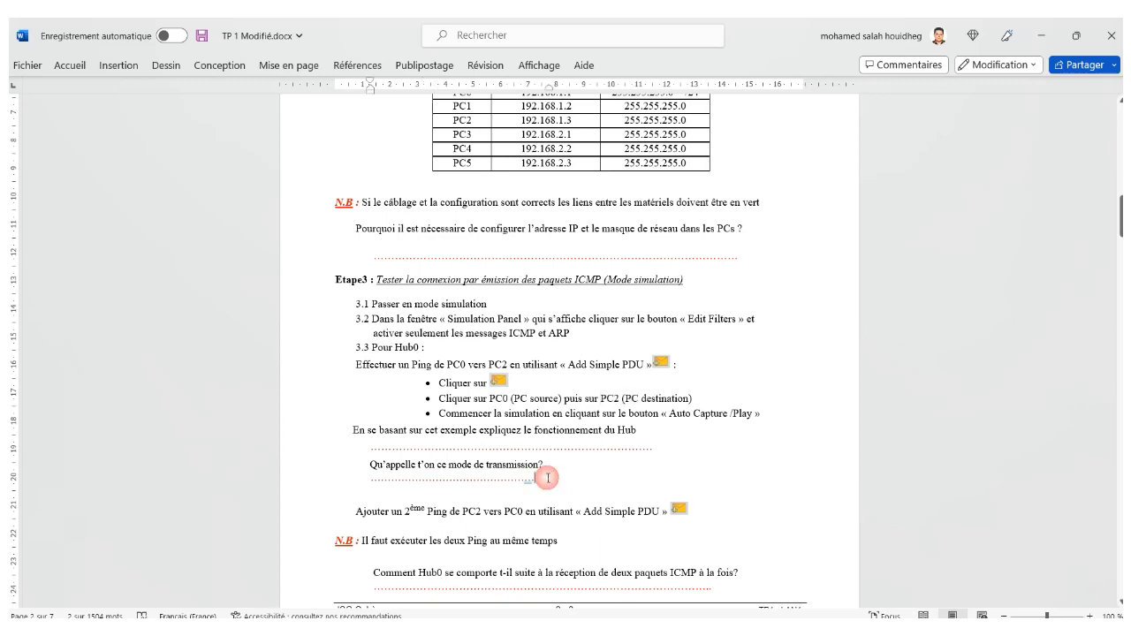
text(bro)
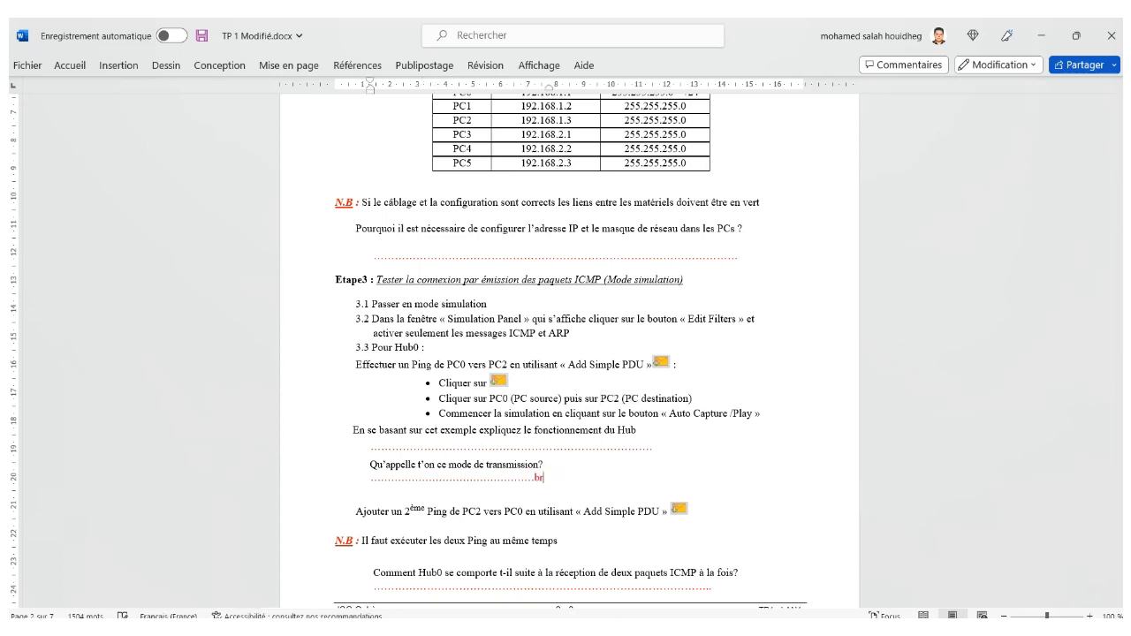
key(Return)
text(adc)
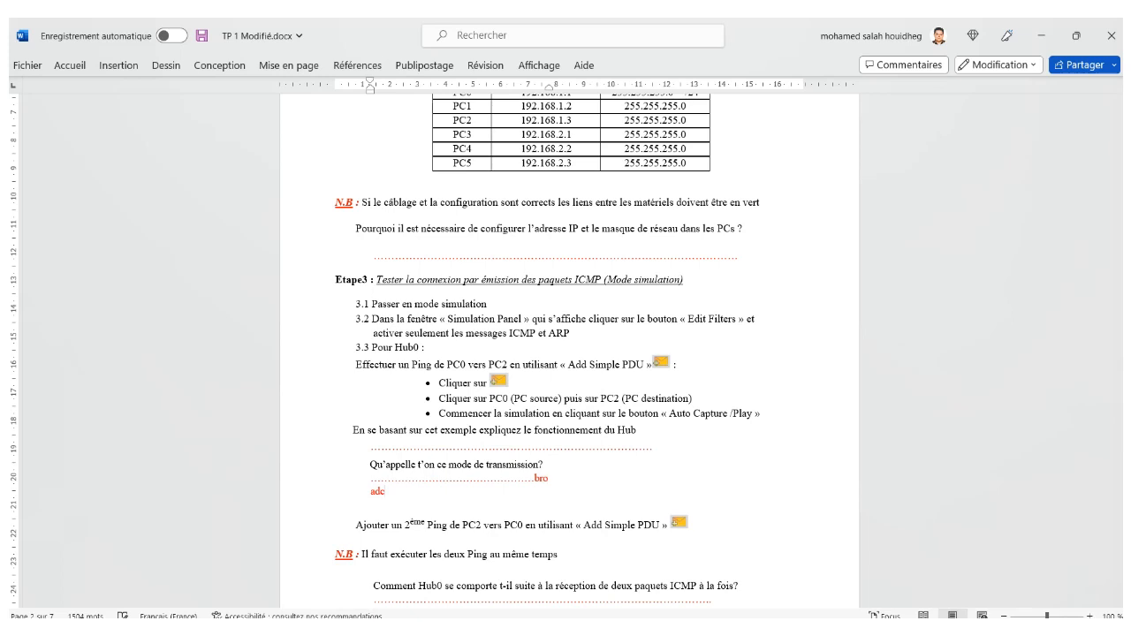
text(ast)
drag(551, 89, 611, 89)
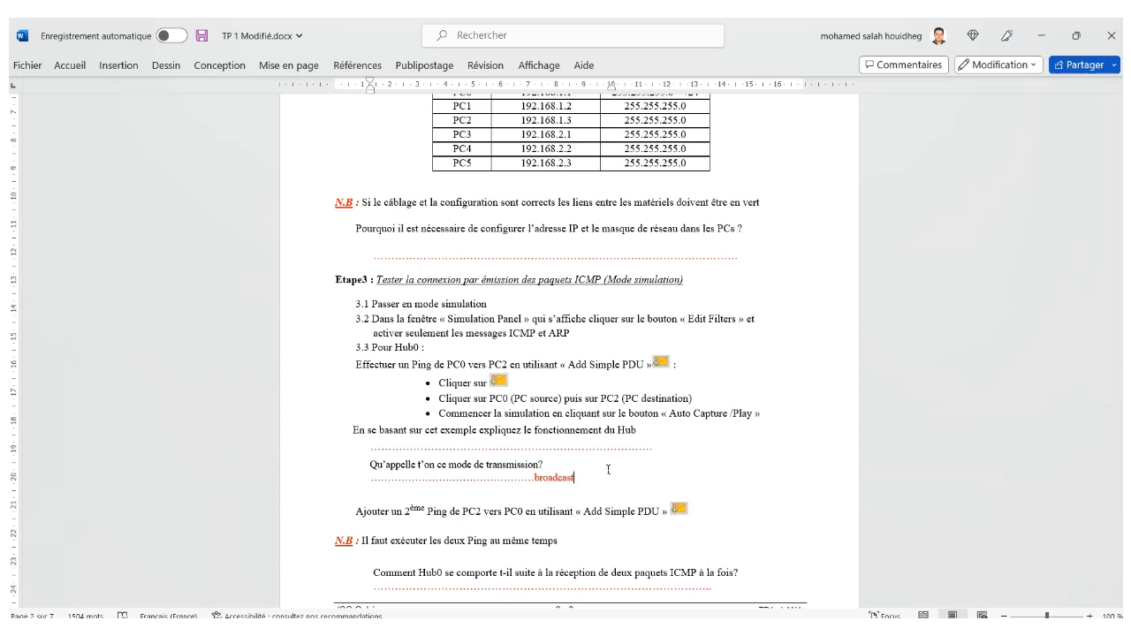
- Review the instructions for the second ping from PC2 to PC0 and for simultaneous execution, and switch to Cisco Packet Tracer
click(981, 628)
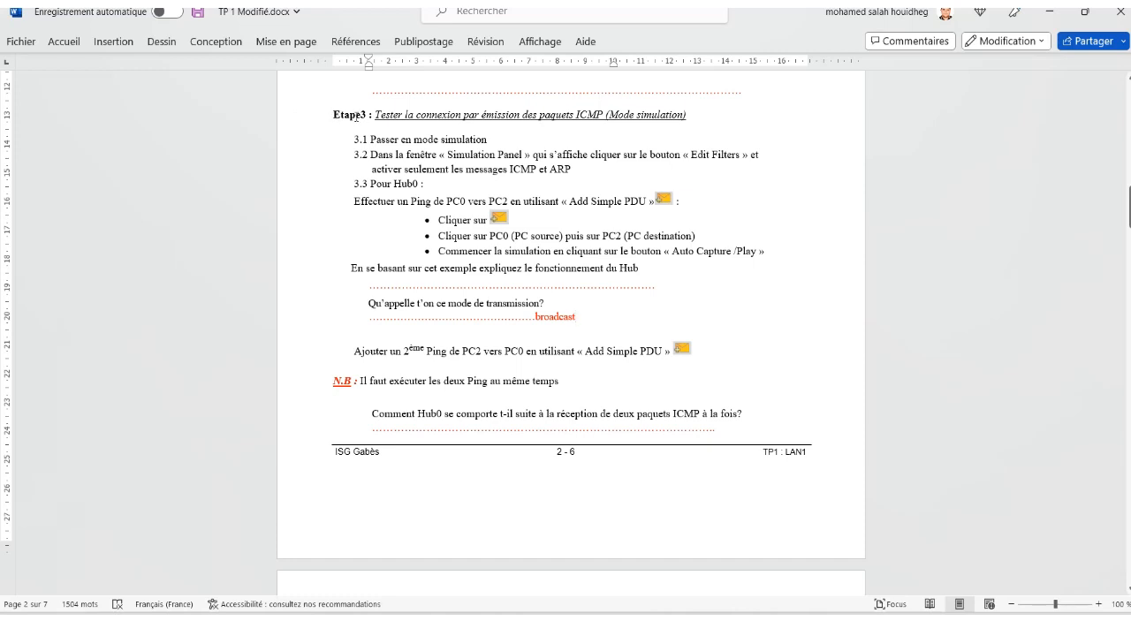
drag(352, 352, 621, 361)
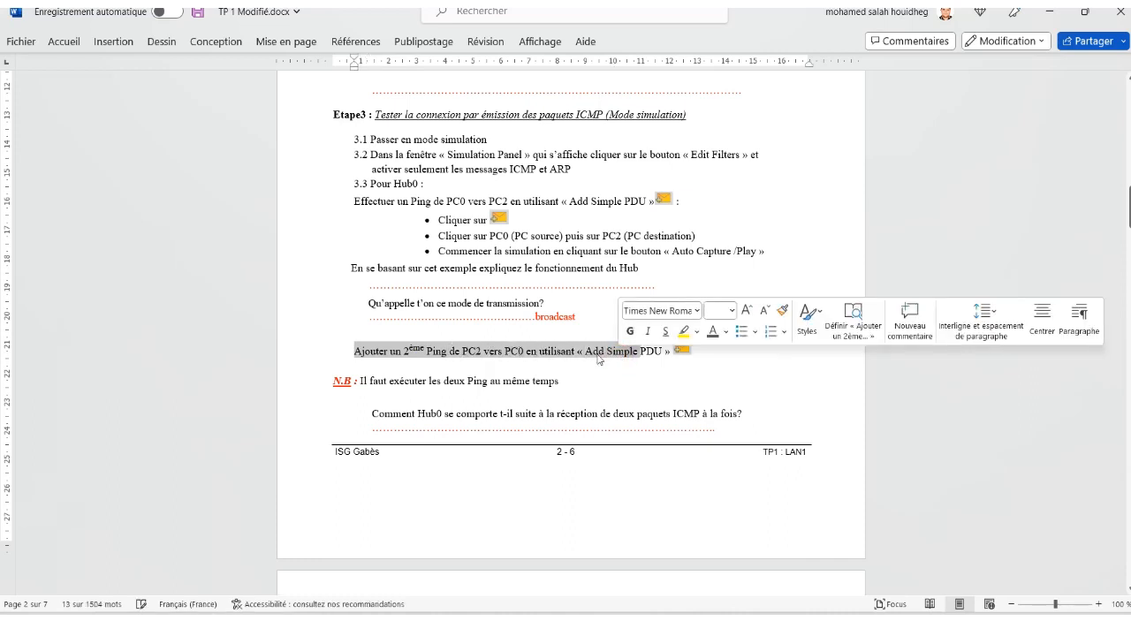
click(596, 357)
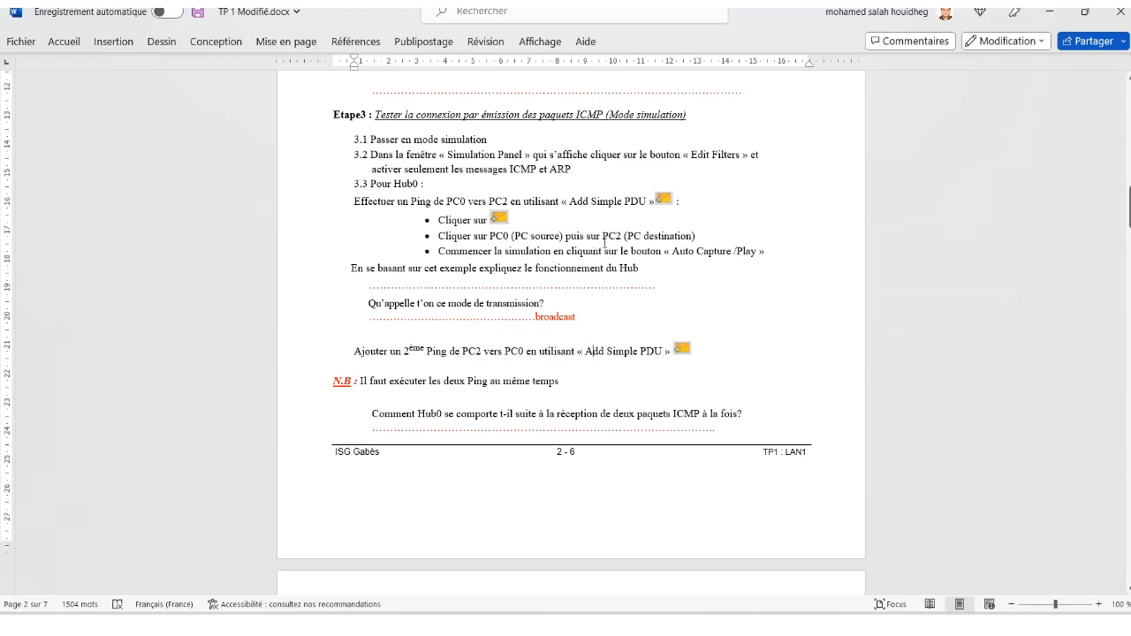
drag(586, 236, 623, 236)
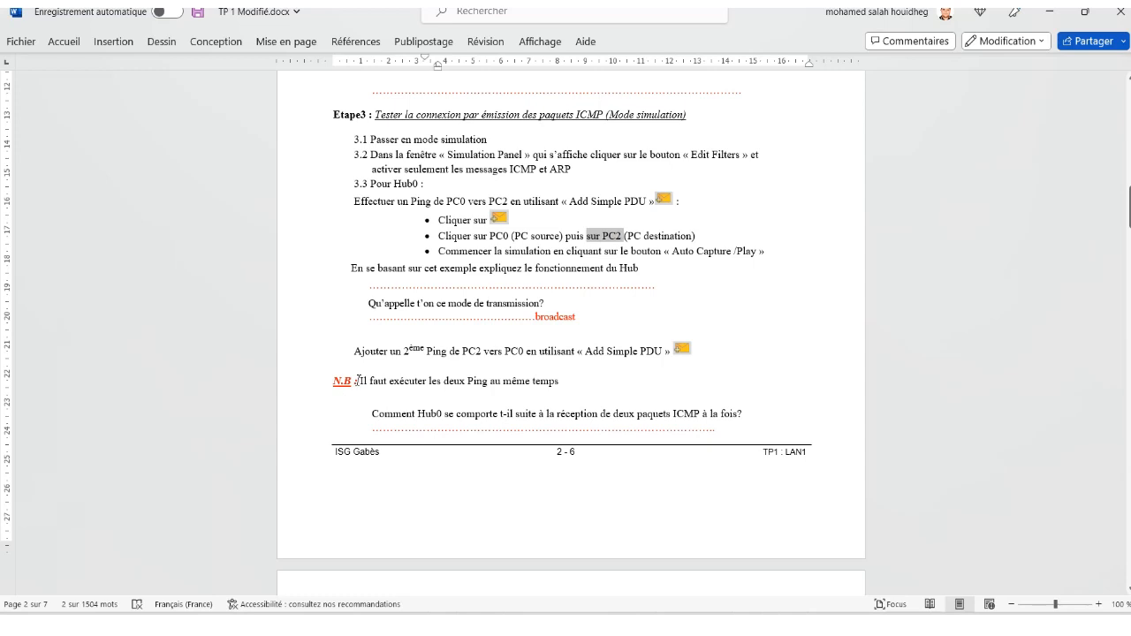
drag(361, 381, 559, 383)
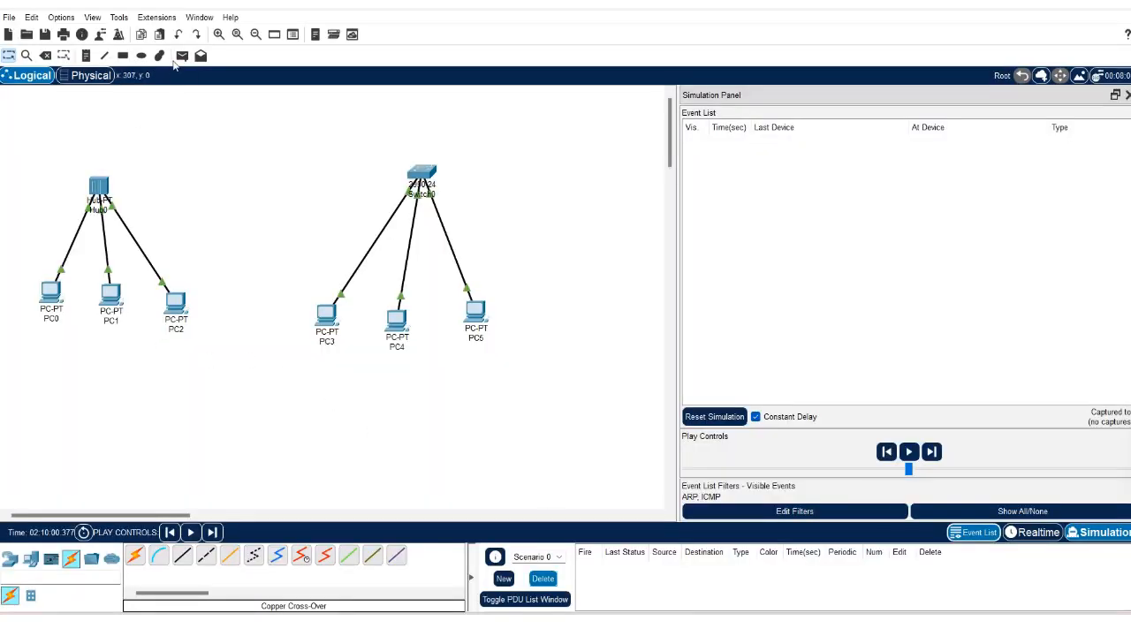
- Add simple PDUs from PC0 to PC2 and from PC2 to PC0, and play both pings together through Hub0
click(183, 55)
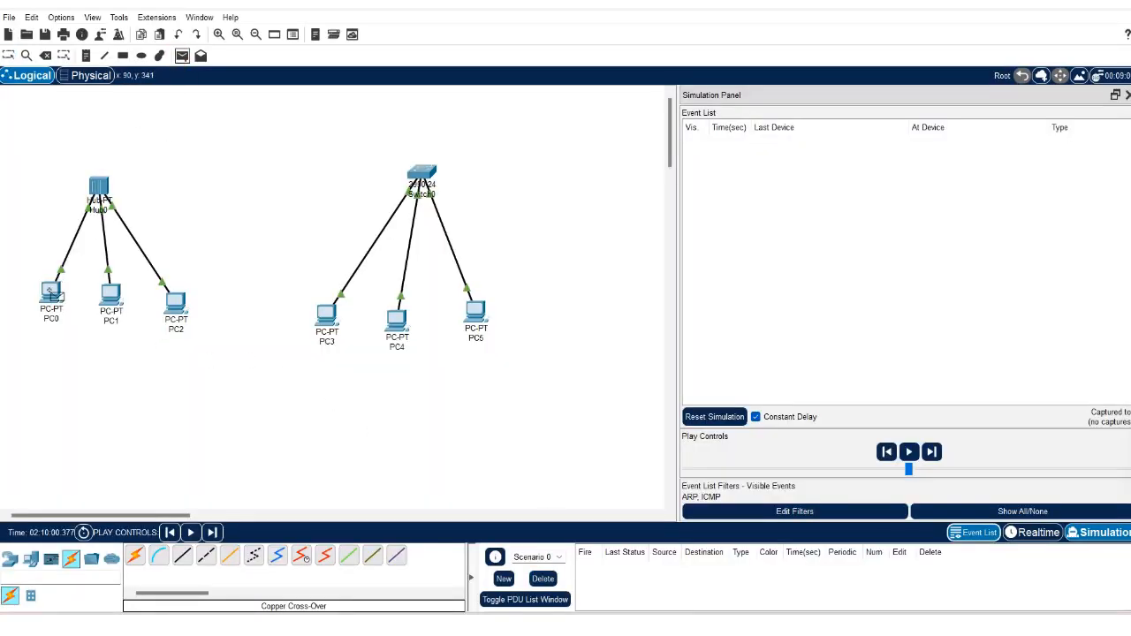
click(53, 292)
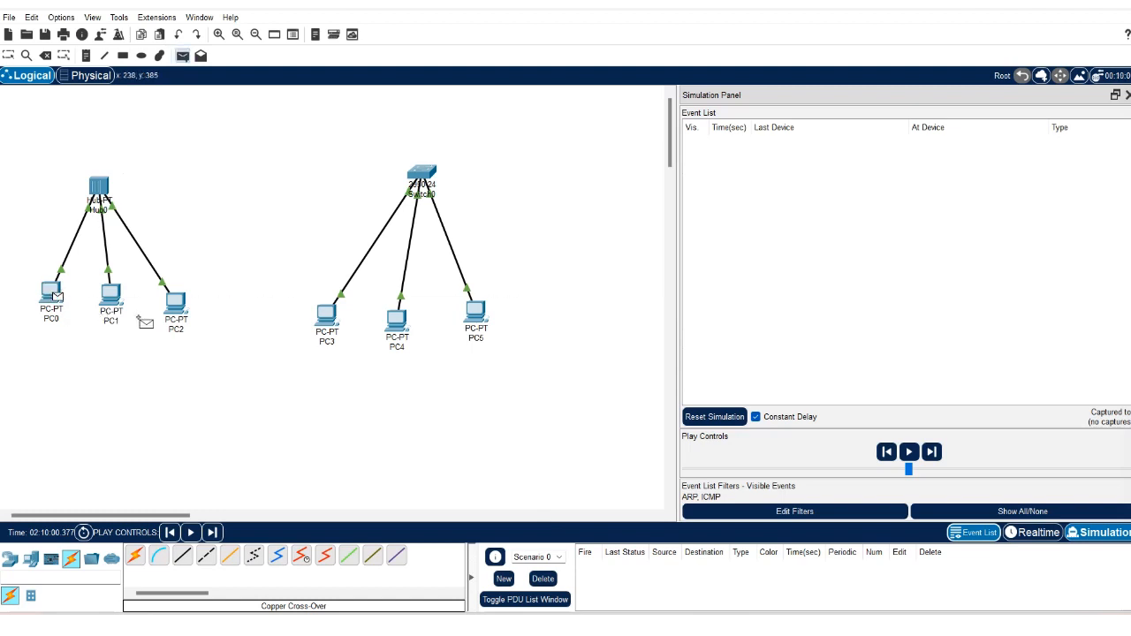
click(178, 305)
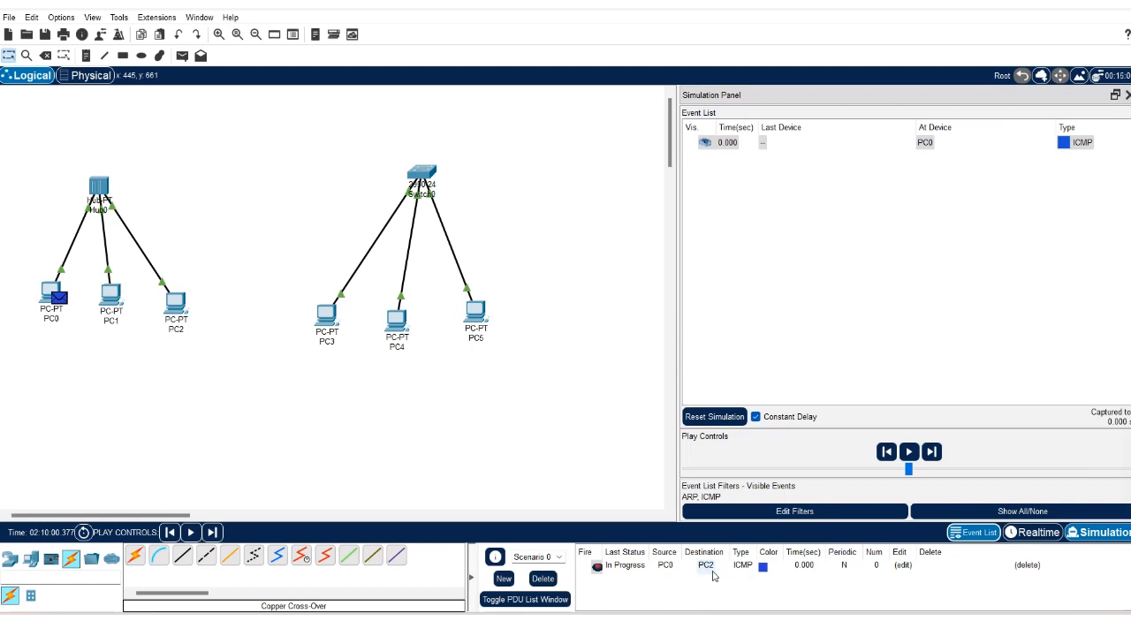
click(183, 59)
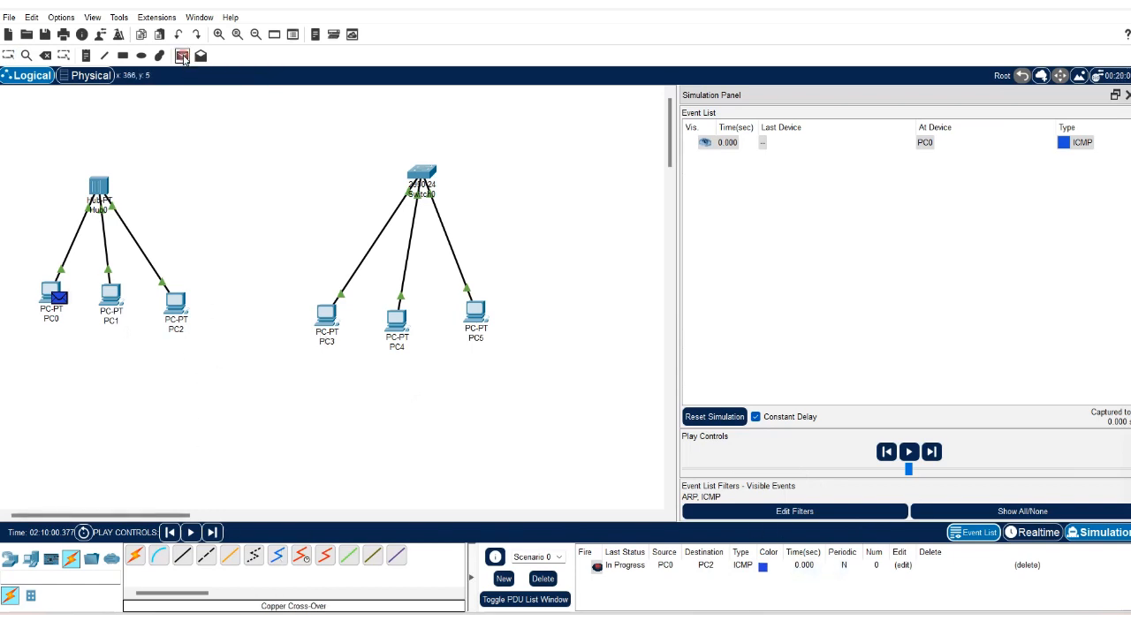
click(176, 303)
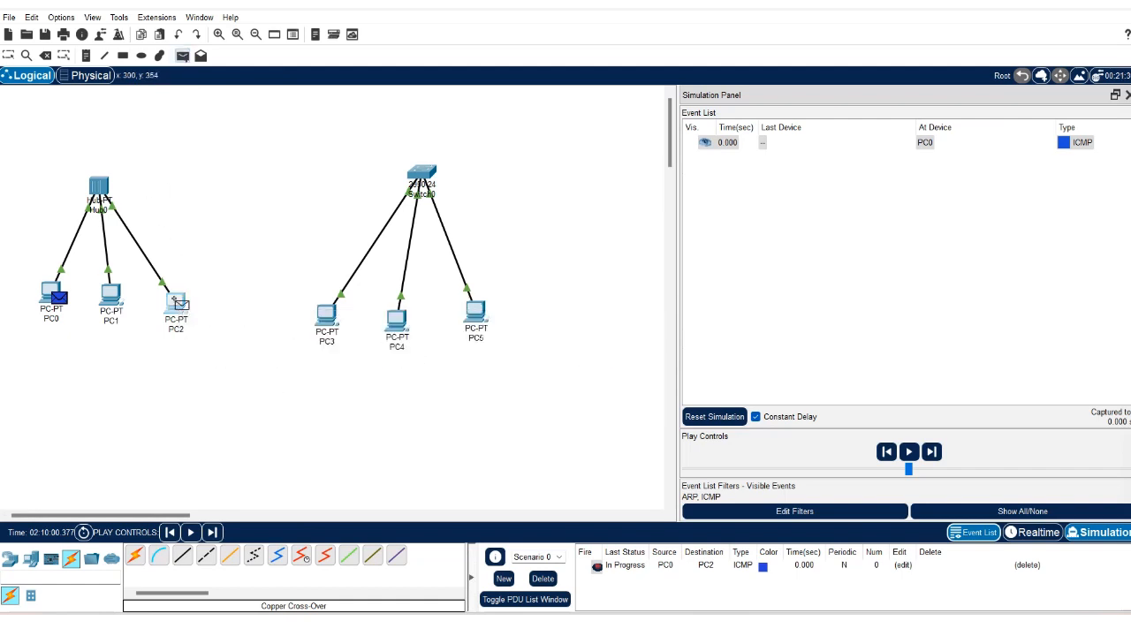
click(51, 291)
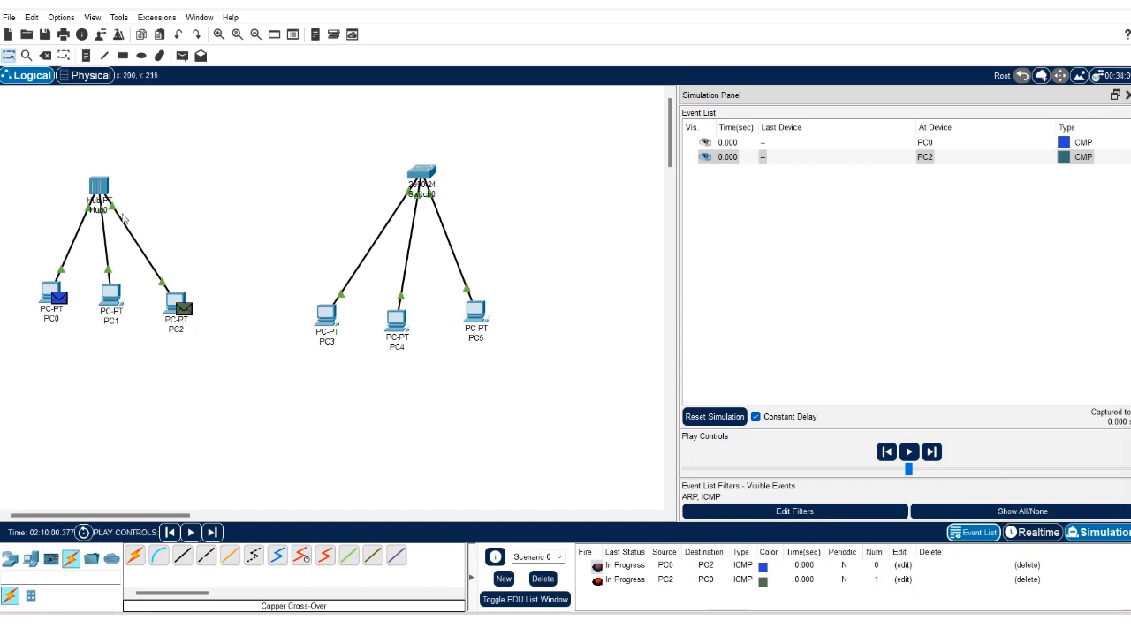
click(192, 534)
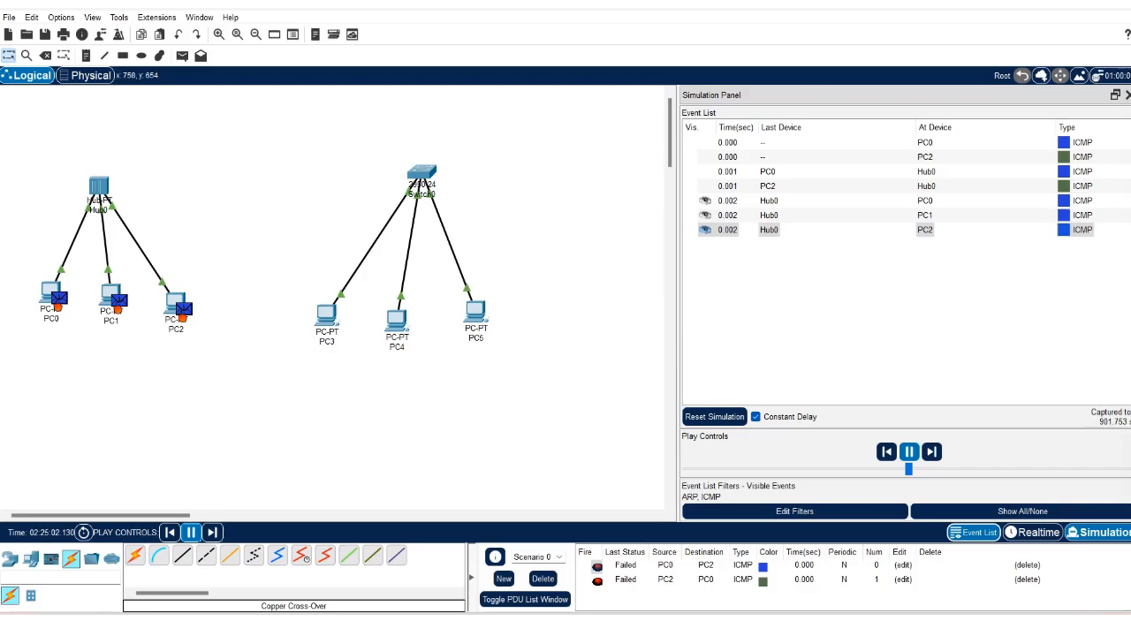
- Review the Hub0 question and the section 3.4 Switch0 instructions in TP 1 Modifié.docx in Word, and return to Cisco Packet Tracer
key(alt+Tab)
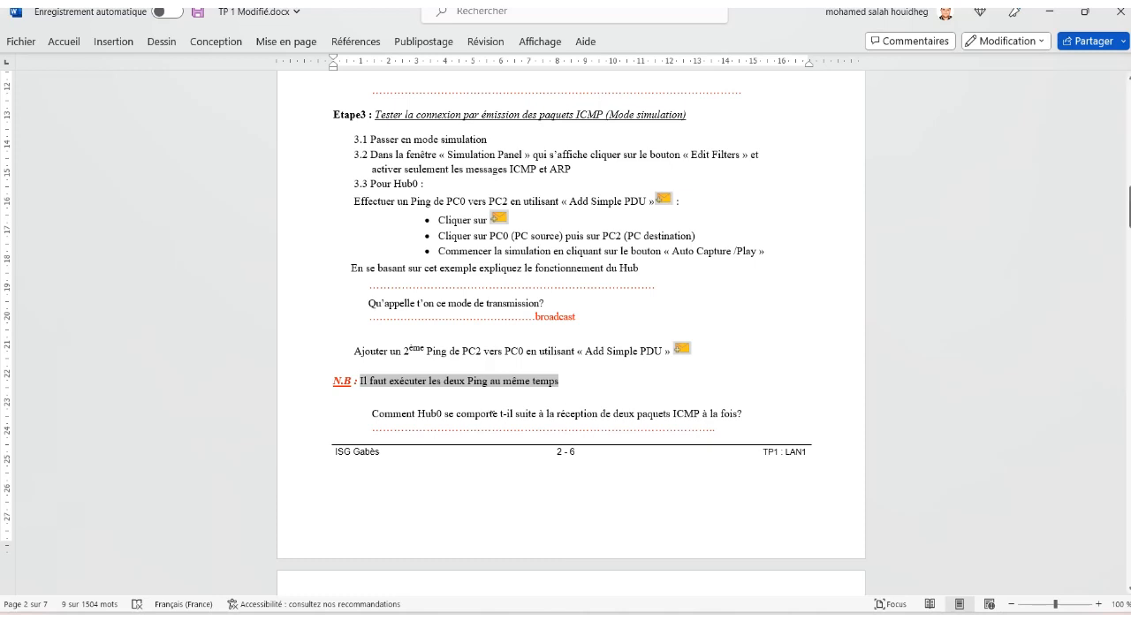
click(493, 426)
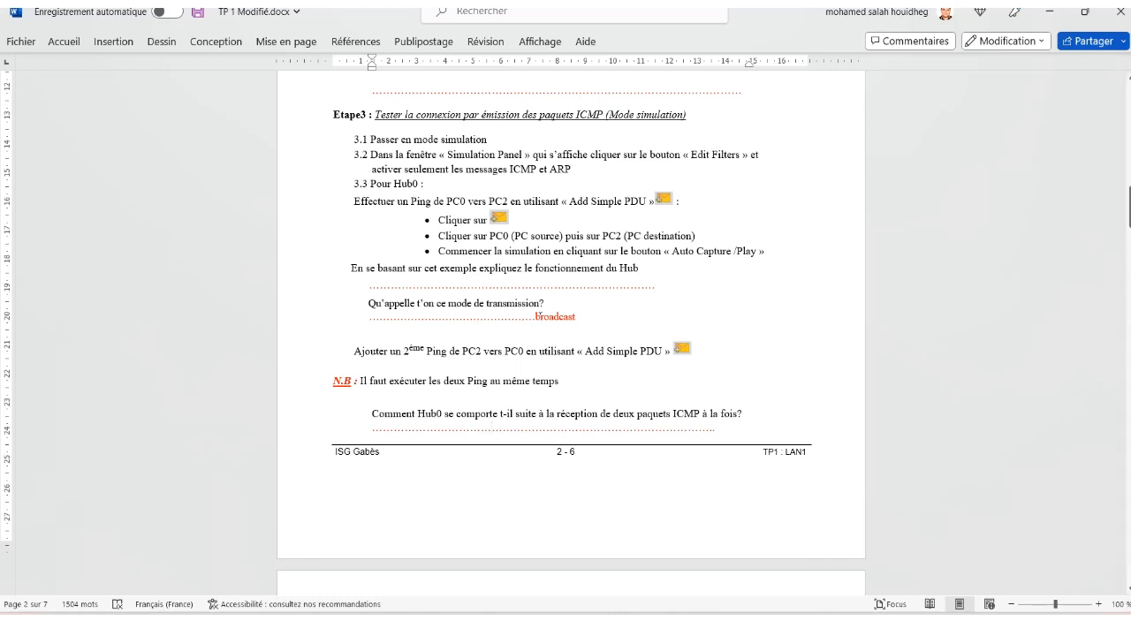
double_click(537, 316)
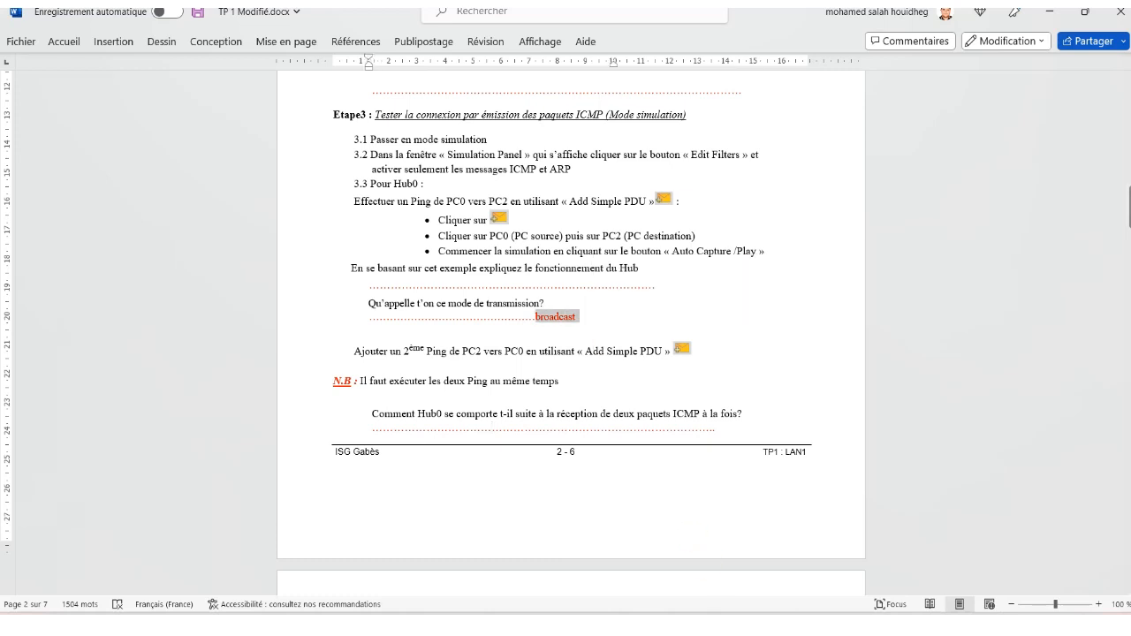
scroll(825, 581, down, 4)
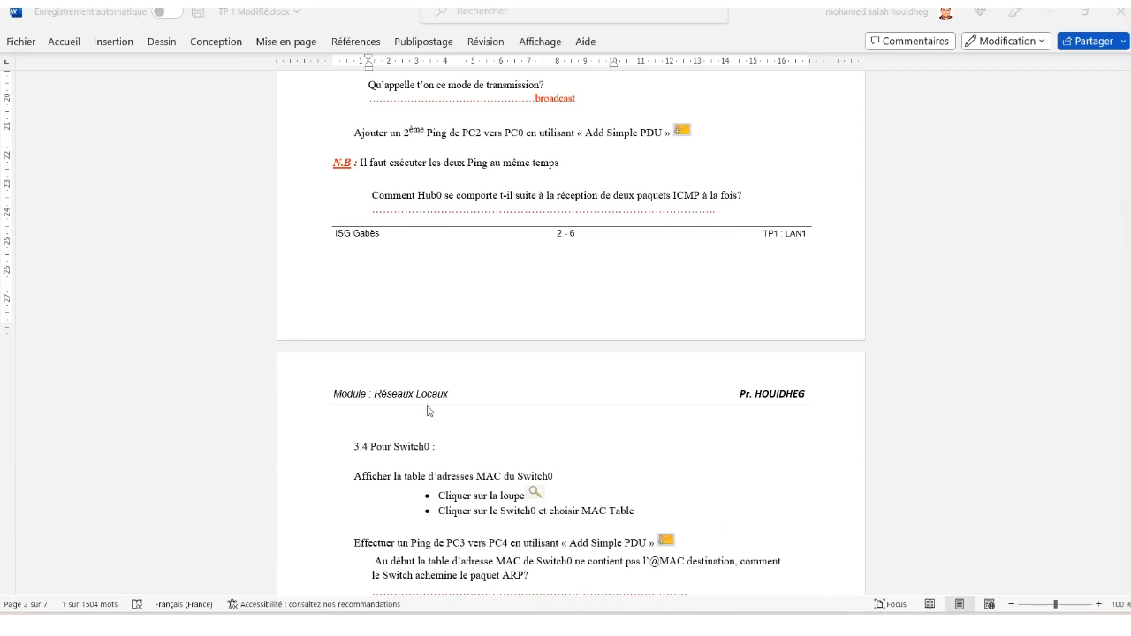
scroll(417, 405, down, 3)
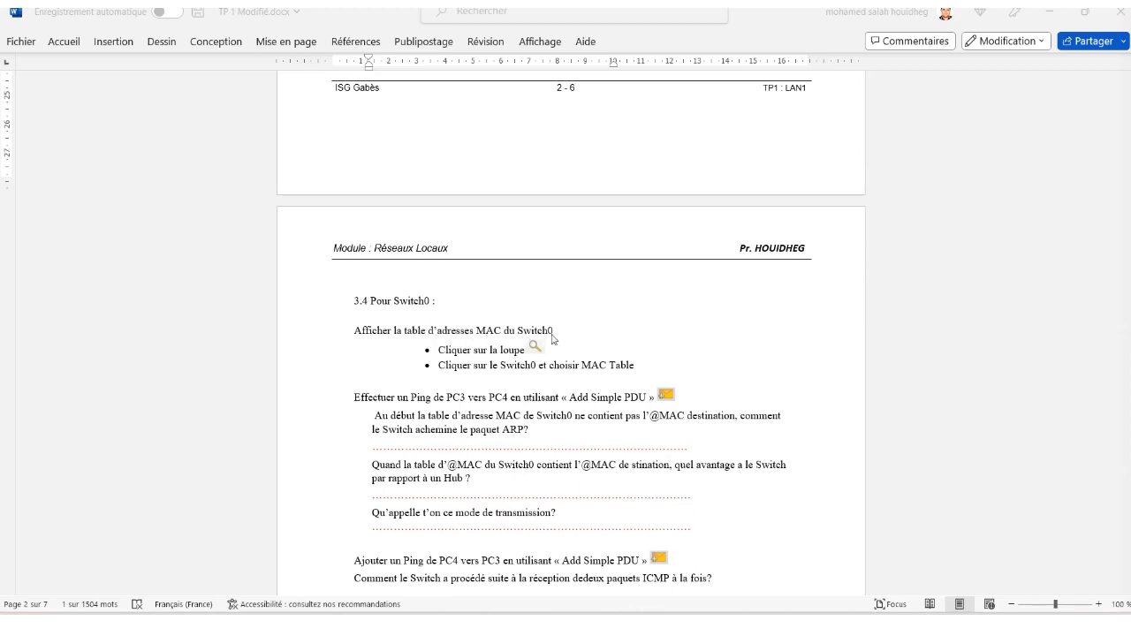
mouse_move(875, 625)
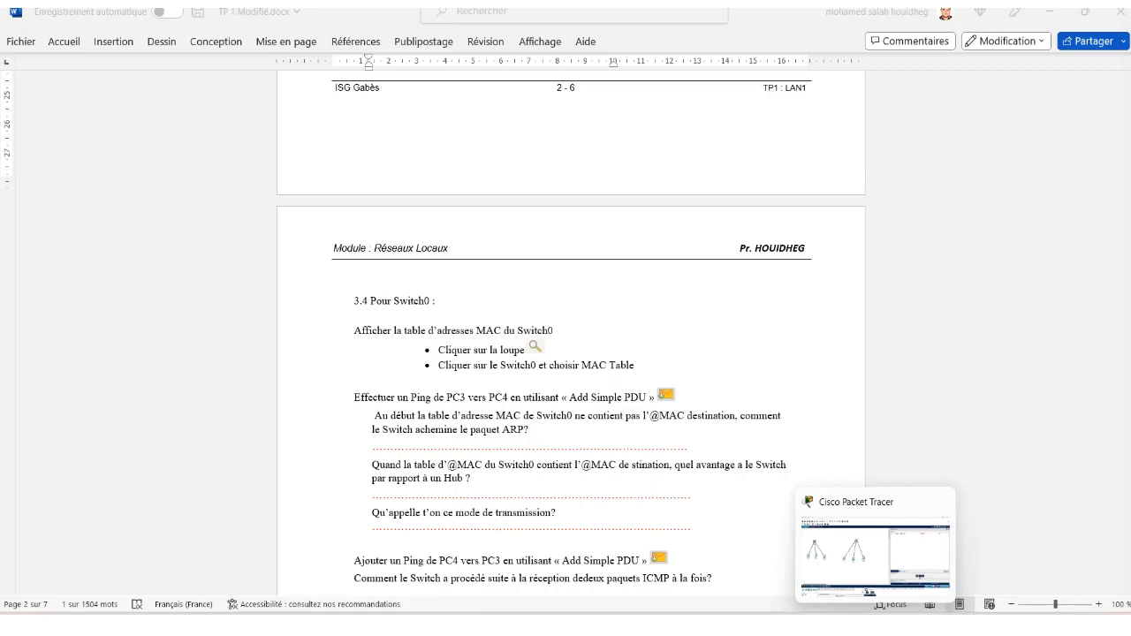
click(869, 594)
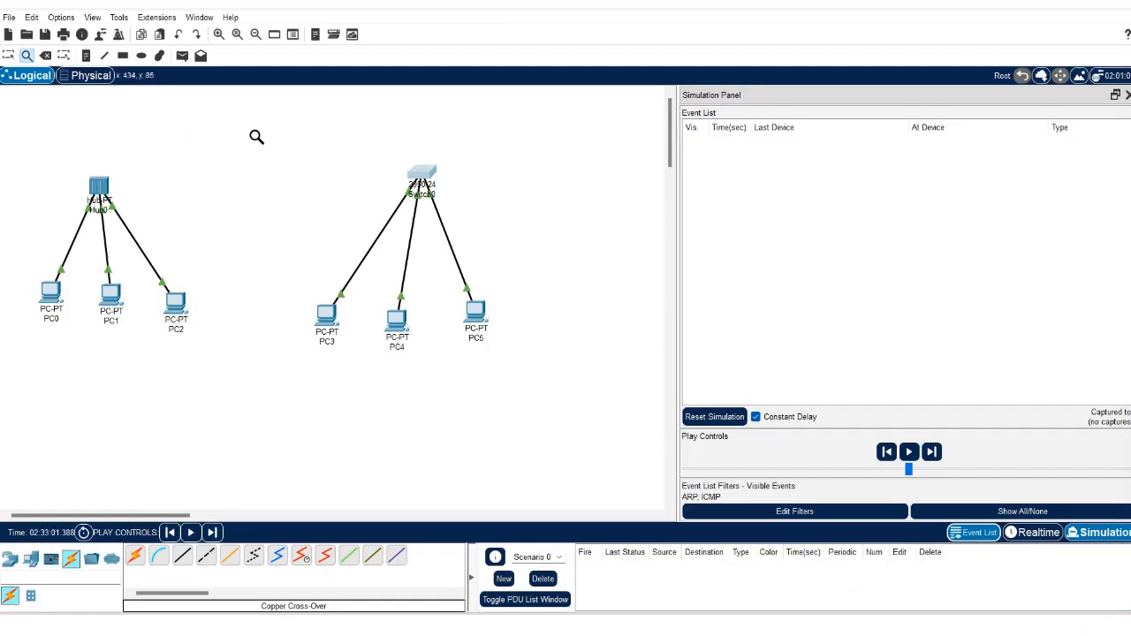
key(Escape)
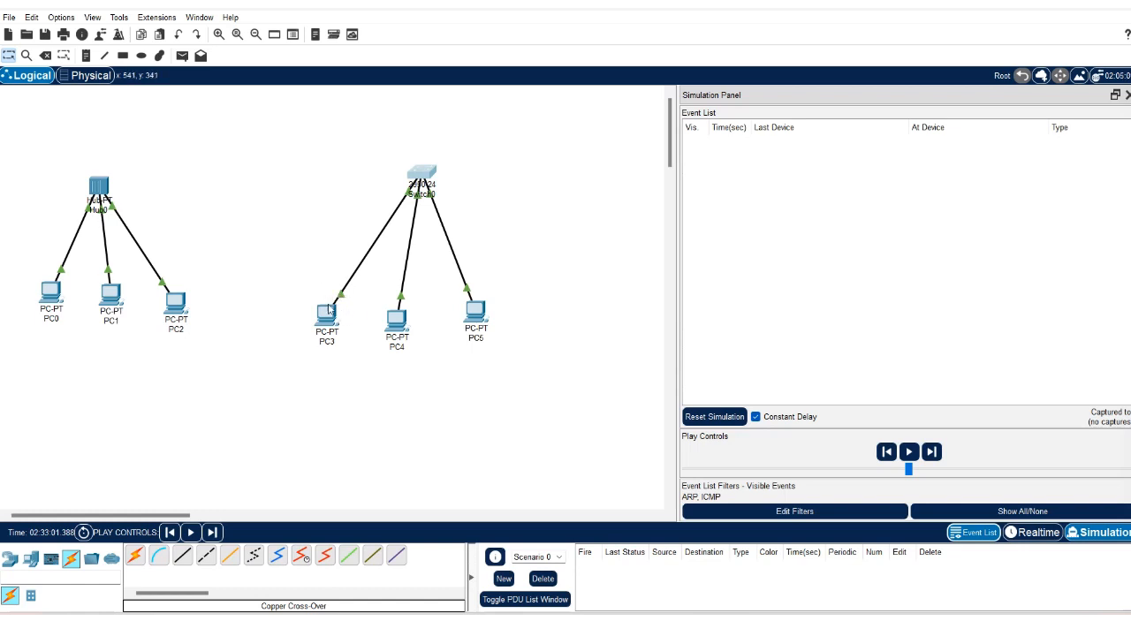
- Enable Always Show Port Labels in Logical Workspace in the interface preferences
click(54, 20)
click(74, 32)
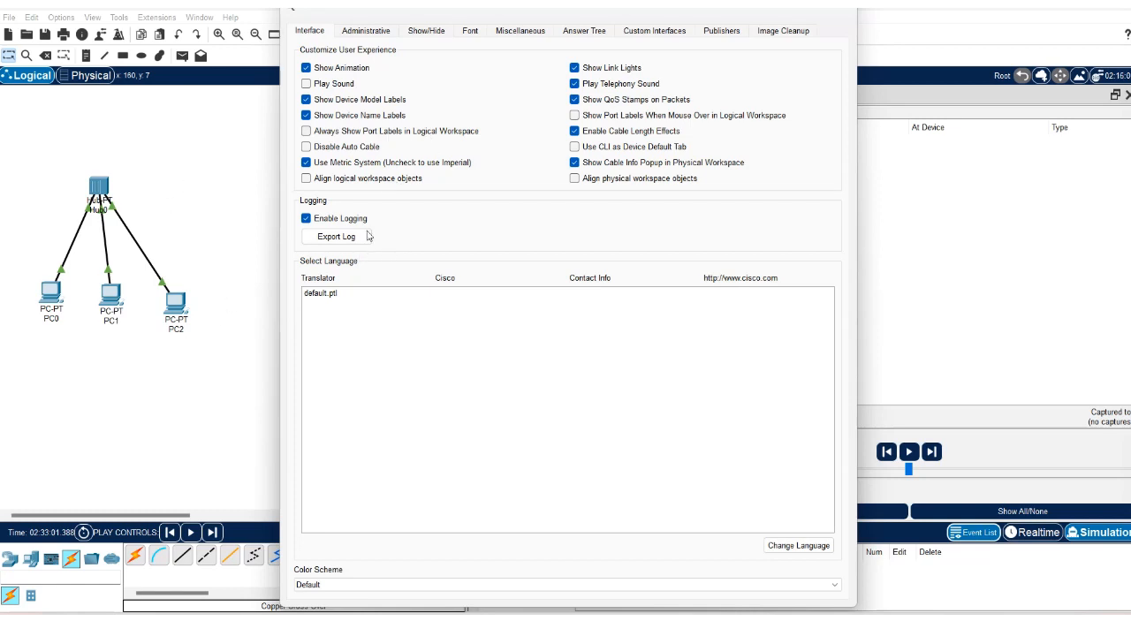
click(308, 132)
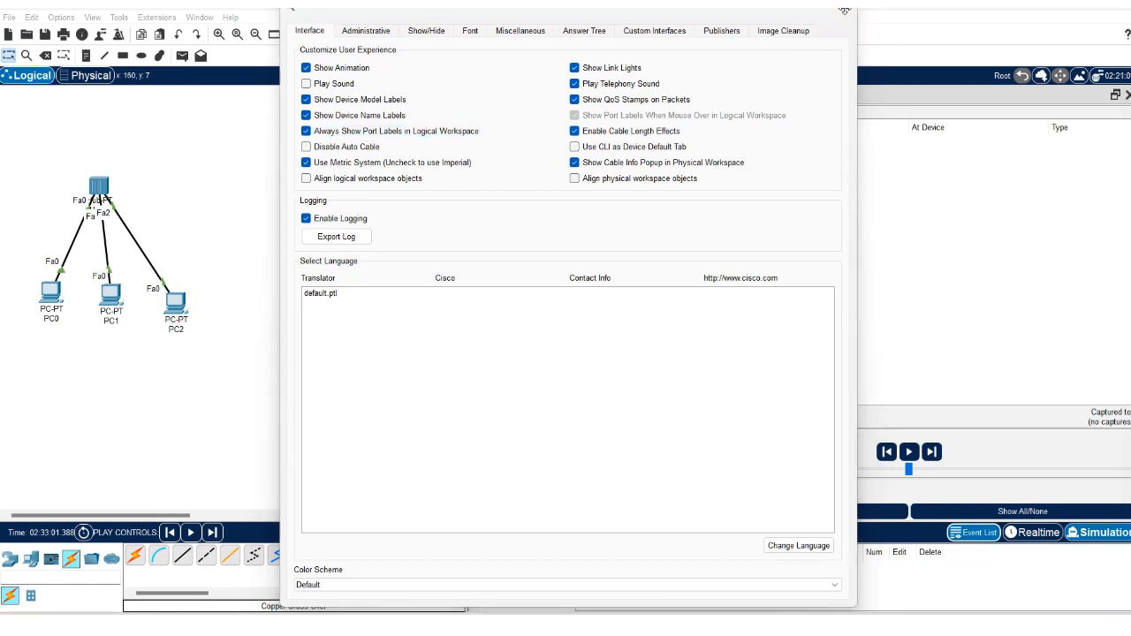
click(842, 15)
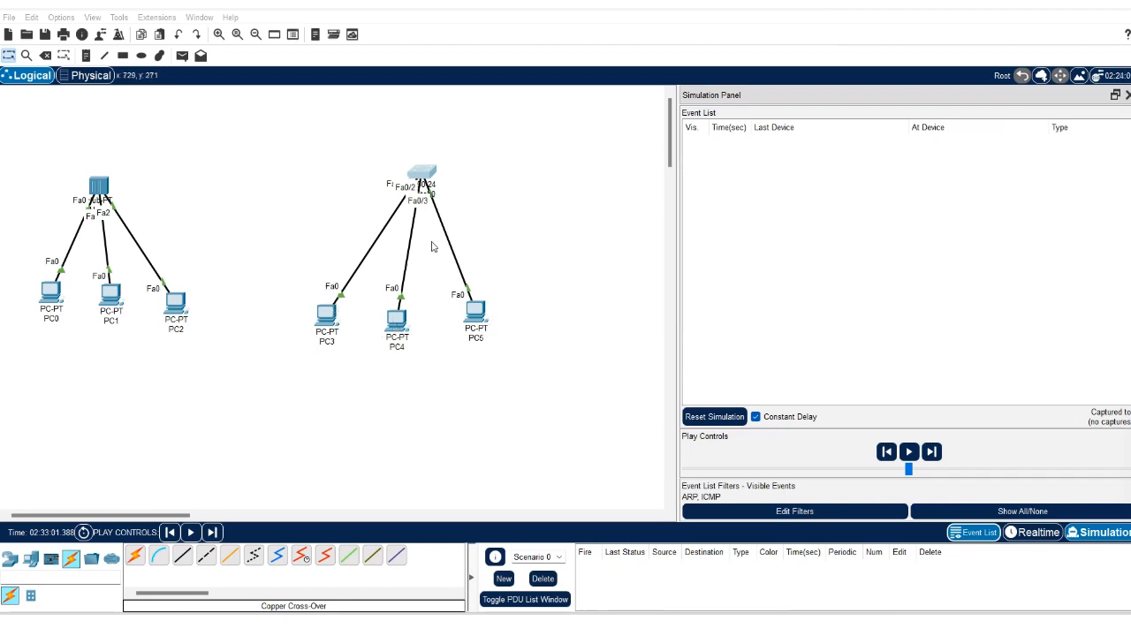
- Move PC3, PC4 and PC5 farther below Switch0 and spread them apart so the port labels are readable
drag(324, 321, 264, 419)
drag(398, 343, 432, 436)
drag(485, 325, 562, 427)
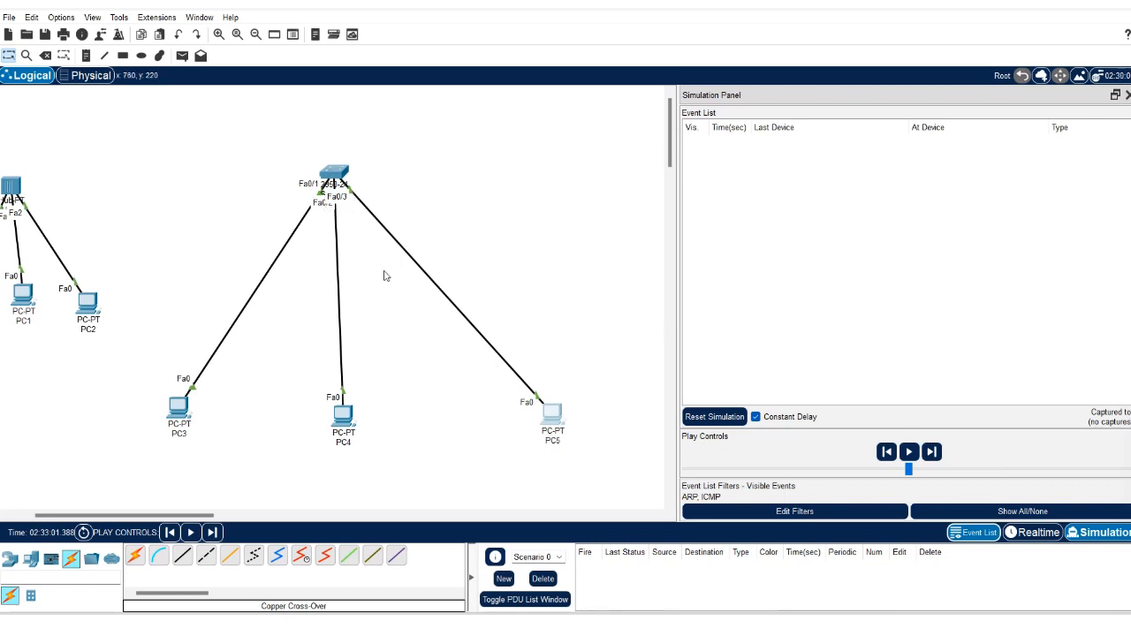
- Draw a rectangle with a black outline and green #5eff69 fill around PC3, PC4 and PC5
click(123, 56)
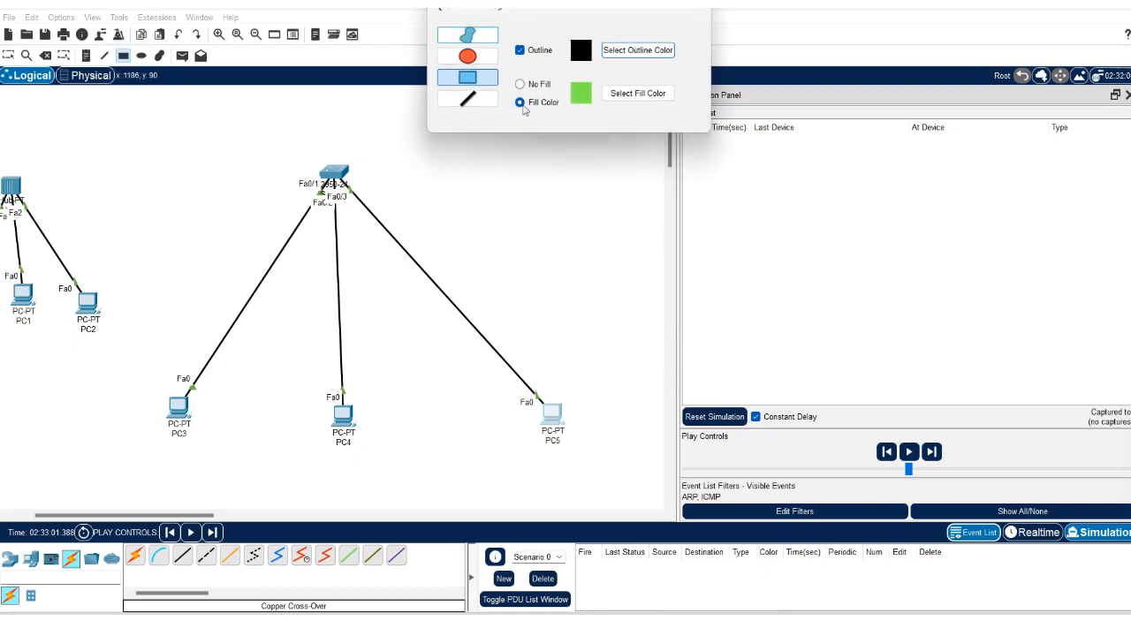
click(521, 103)
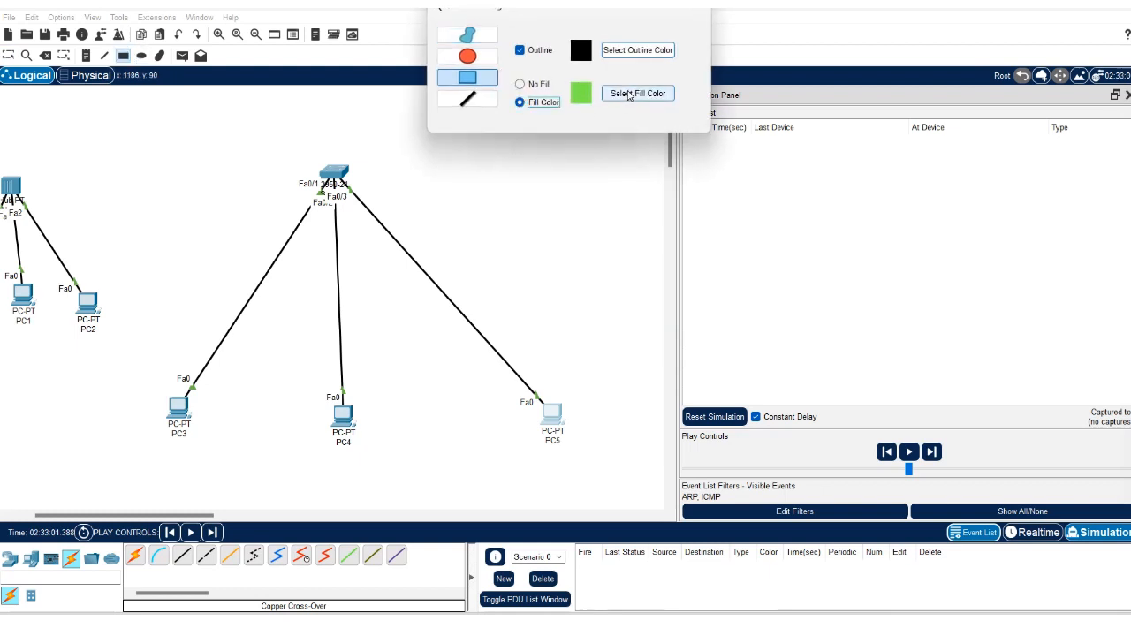
click(638, 92)
click(649, 258)
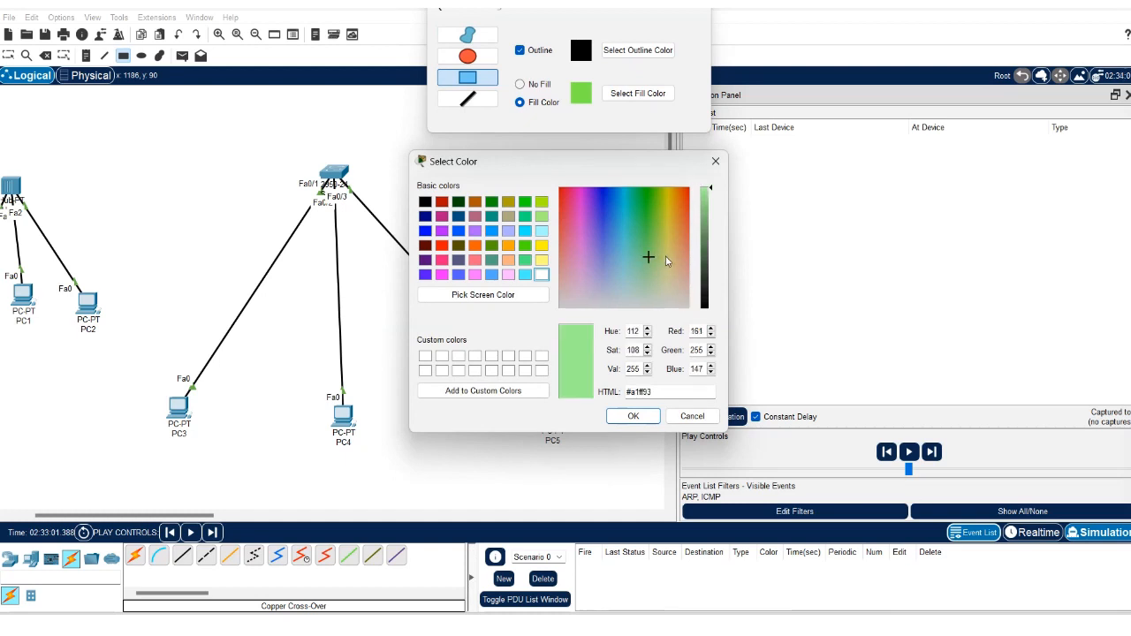
click(665, 256)
click(646, 237)
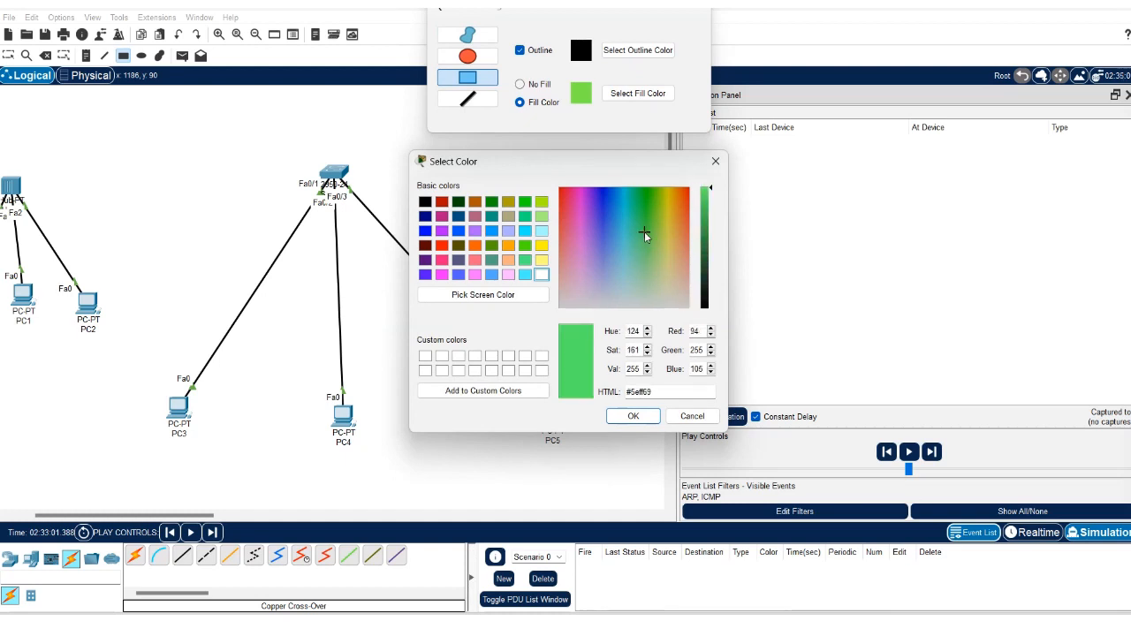
click(627, 415)
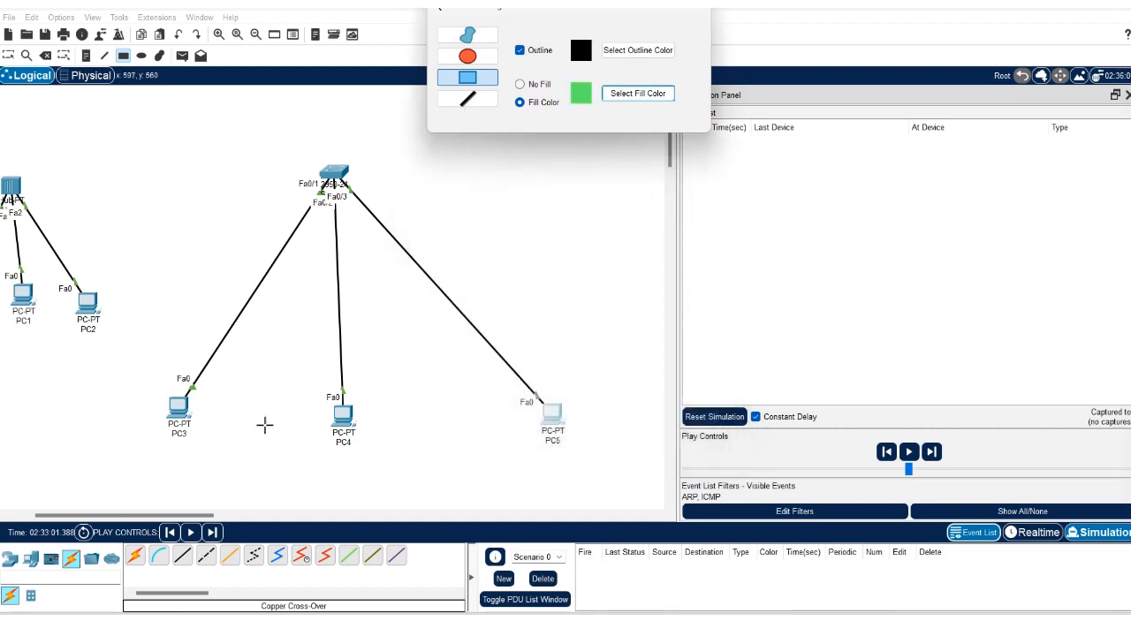
drag(138, 296, 632, 501)
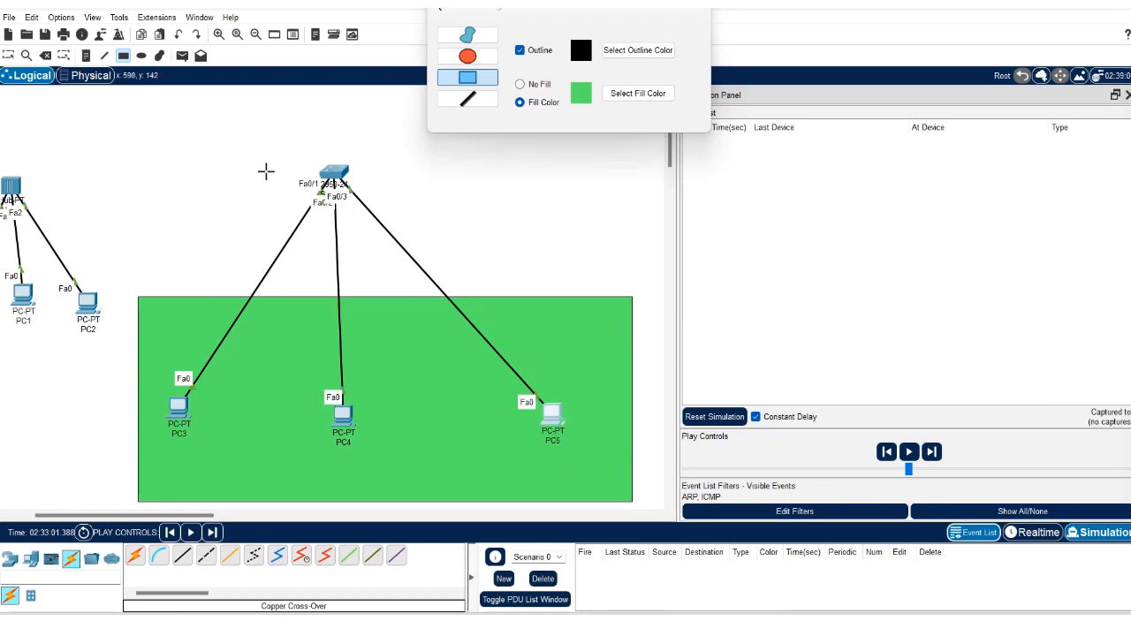
key(Escape)
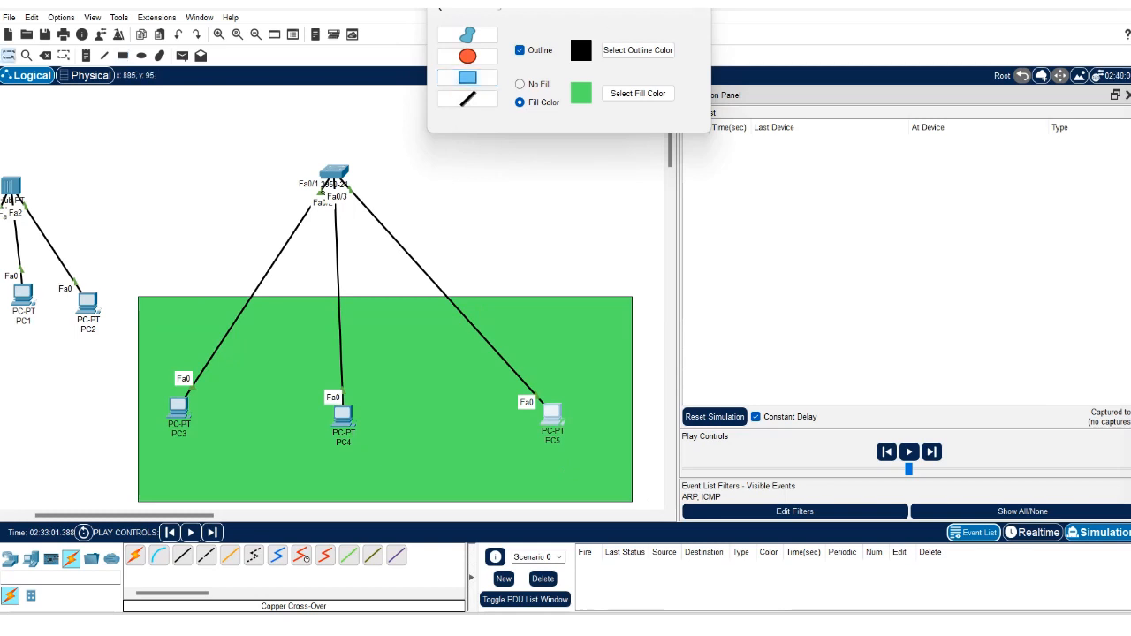
- Place the note "192.168.2.1 /24" under PC3 in the green area and copy its text
click(86, 54)
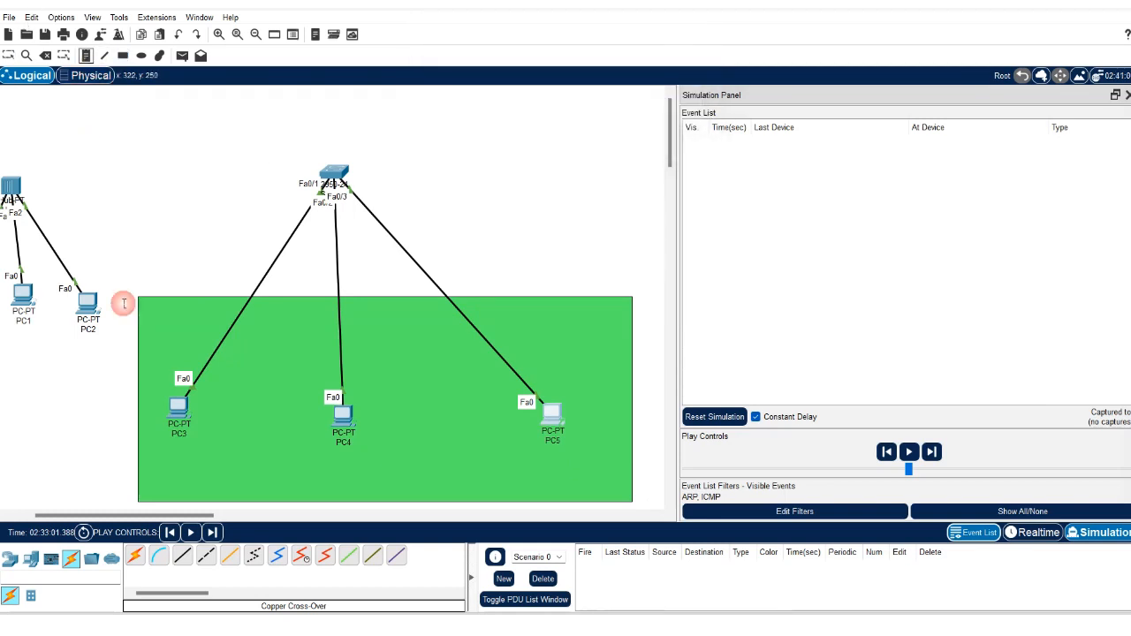
click(142, 456)
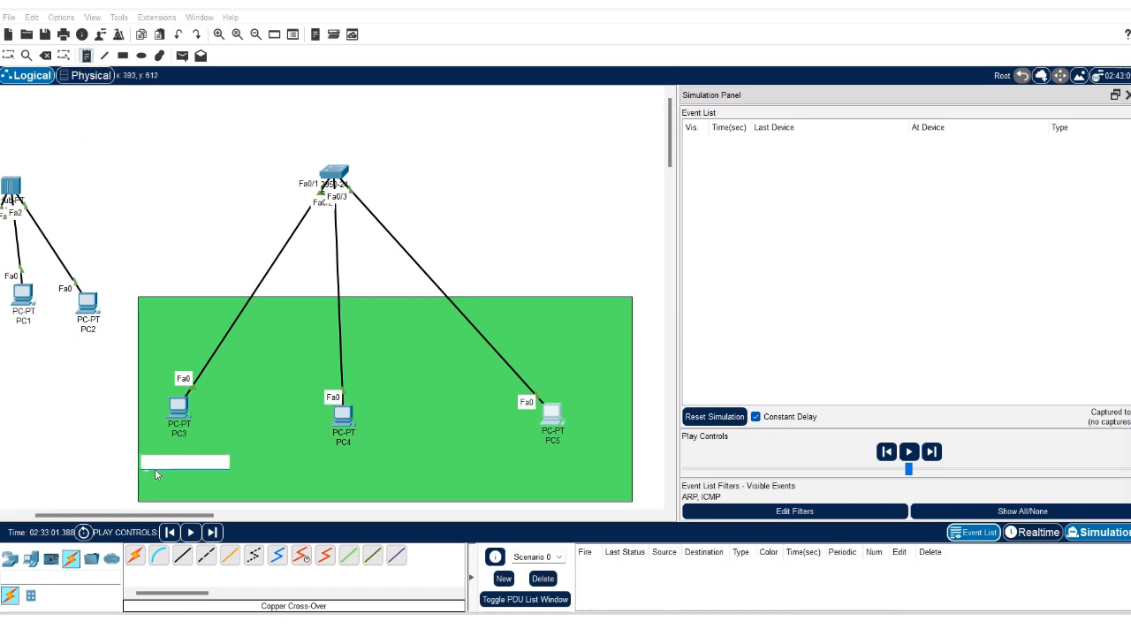
text(192.168.2.1 /24)
drag(206, 468, 128, 457)
key(ctrl+c)
- Add a note under PC4 from the copied text and change it to "192.168.2.2 /24"
click(331, 469)
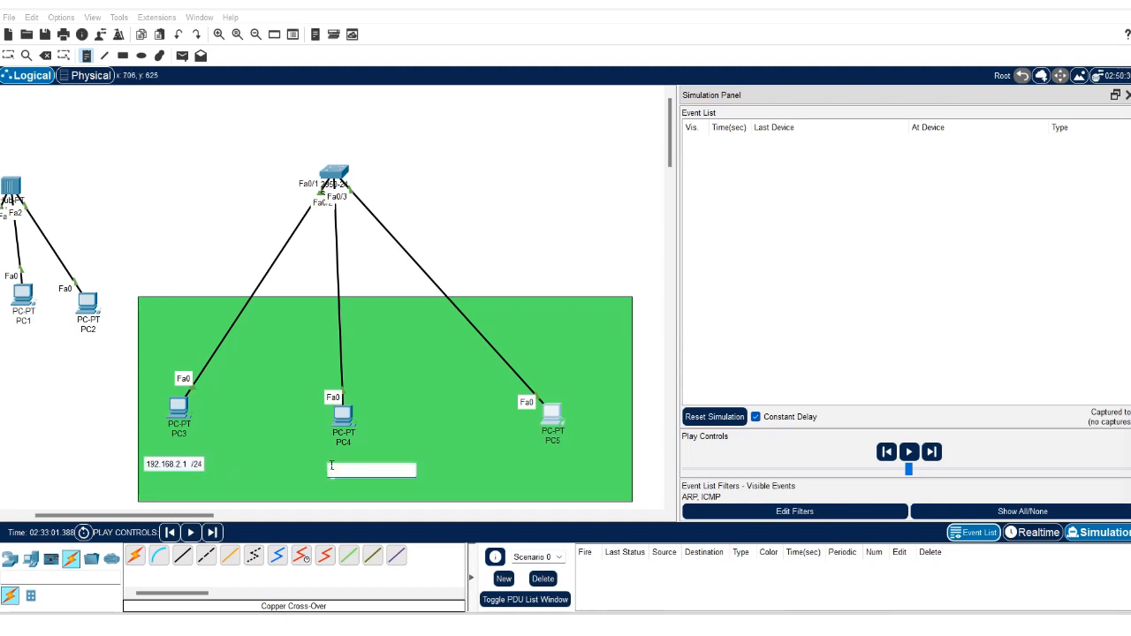
key(ctrl+v)
key(Left)
key(Left)
key(Left)
key(BackSpace)
text(2)
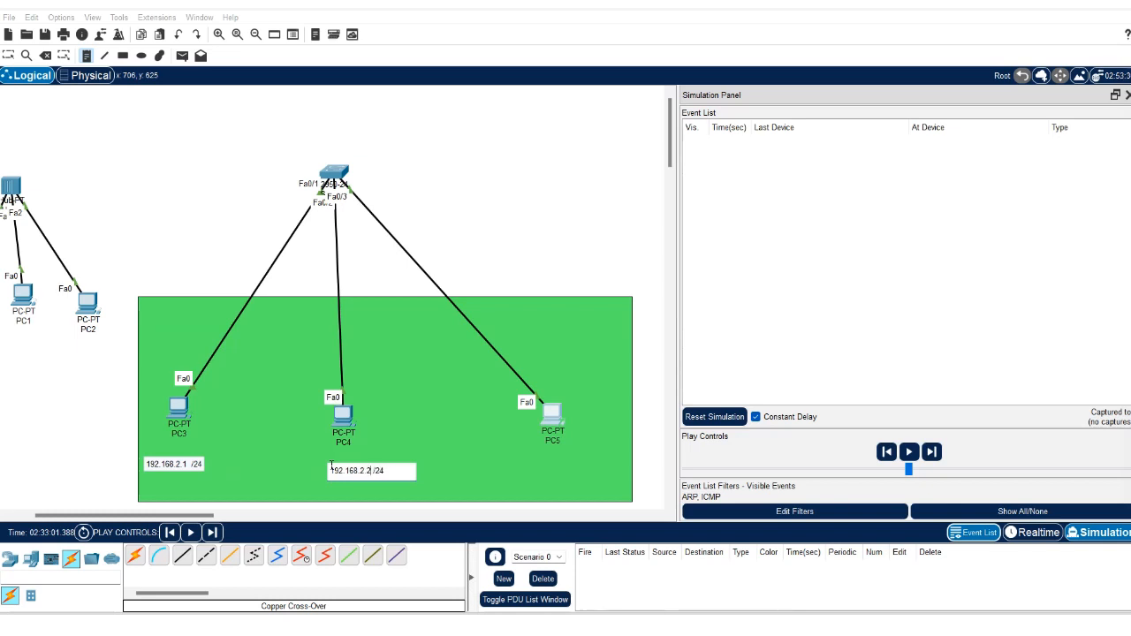
- Add a note under PC5 from the copied text, change it to "192.168.2.3 /24", and leave note placement
click(531, 462)
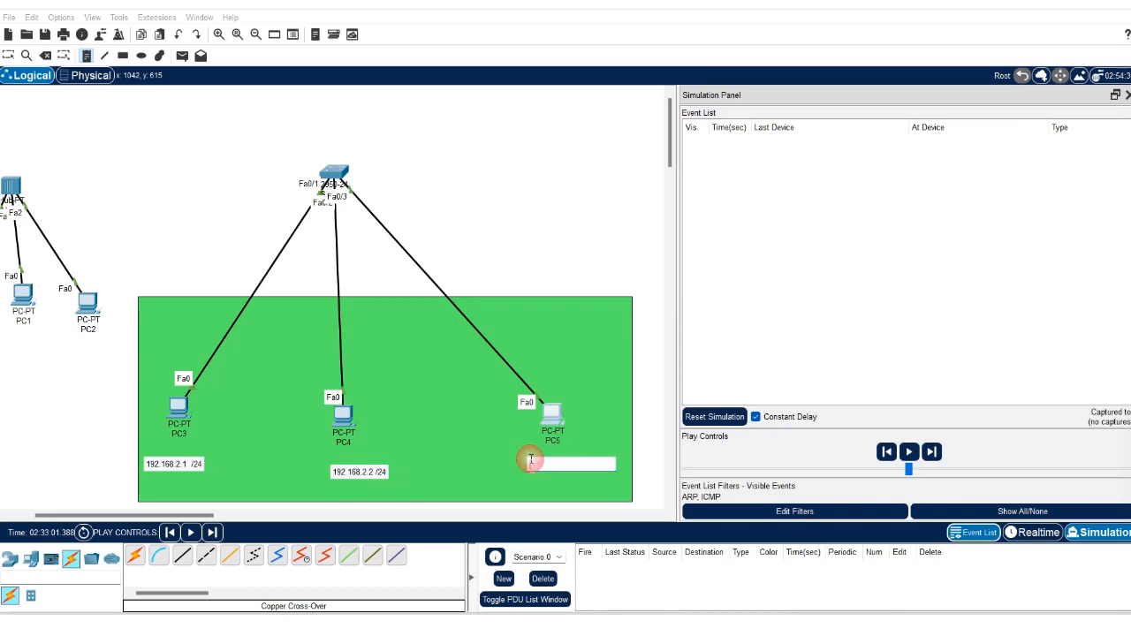
key(ctrl+v)
key(Left)
key(BackSpace)
text(3)
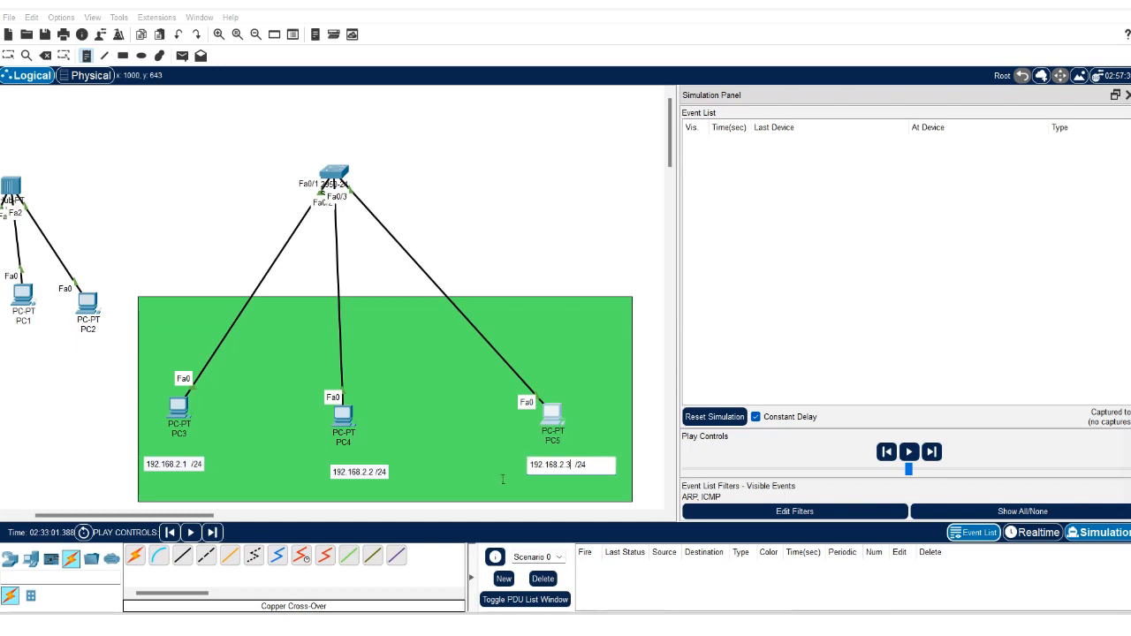
click(365, 475)
click(366, 475)
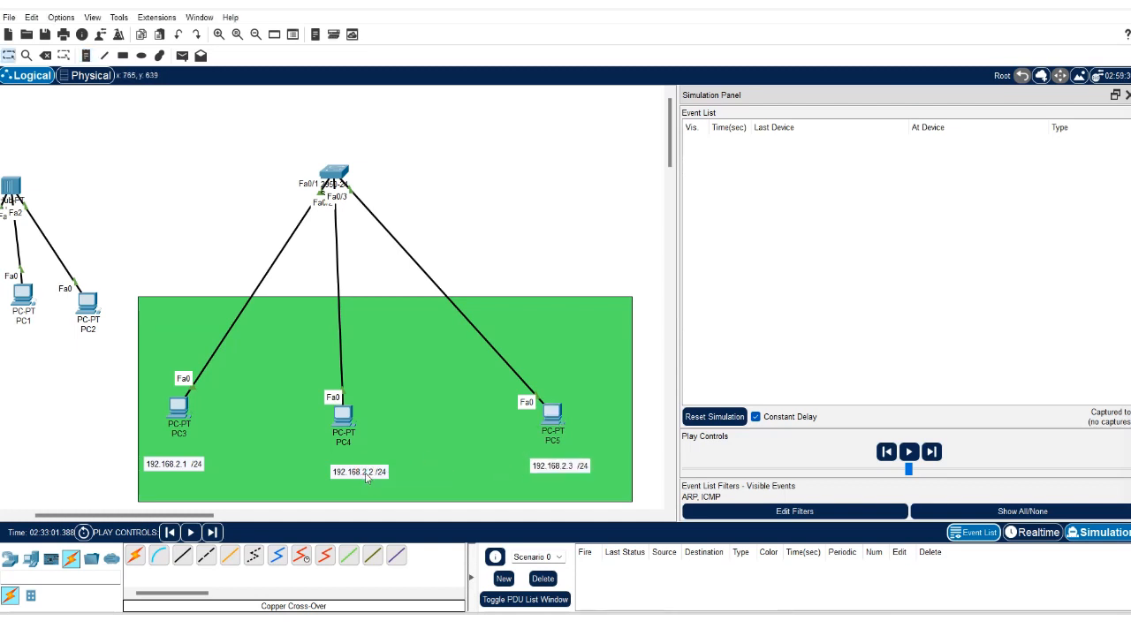
double_click(367, 474)
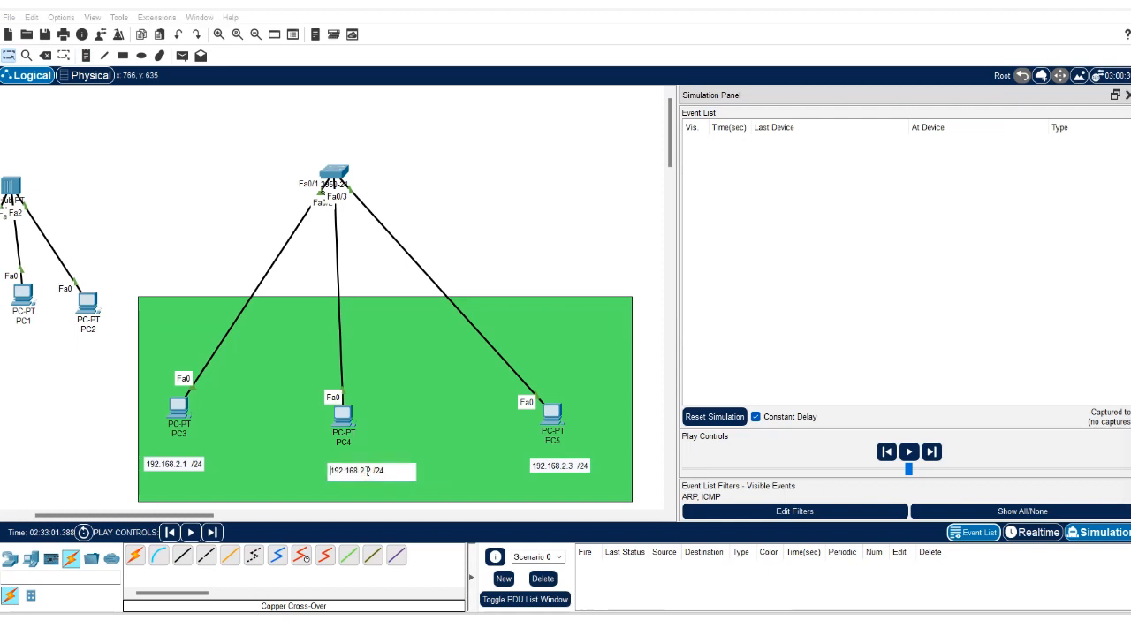
drag(368, 471, 329, 470)
click(565, 195)
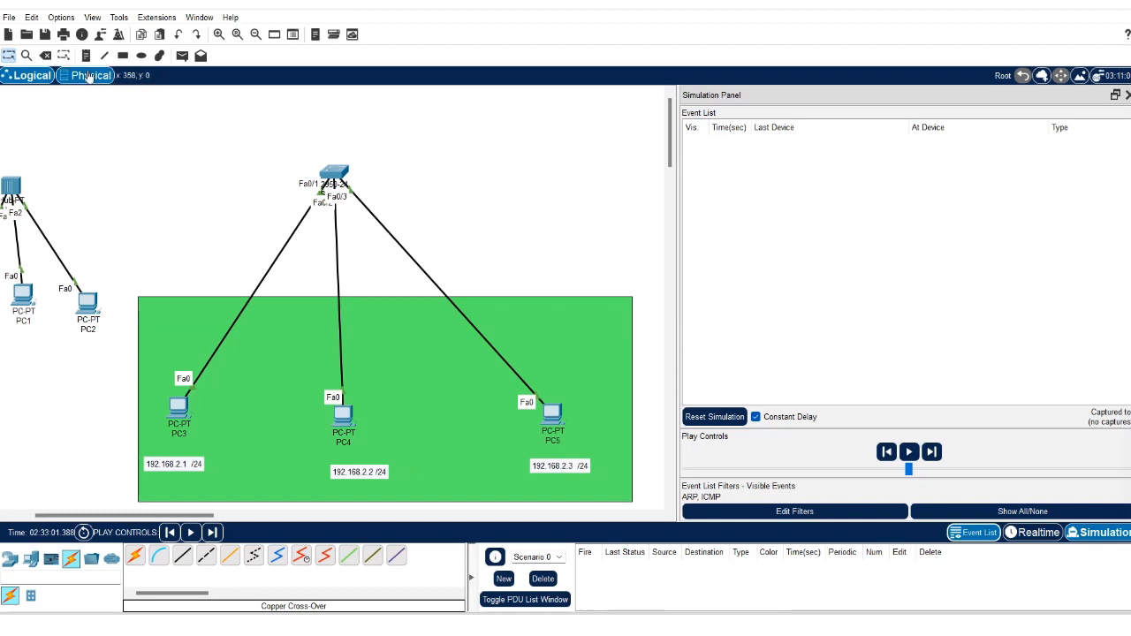
- Inspect and close the MAC table of Switch0, and review the section 3.4 instructions in TP 1 Modifié.docx in Word
click(26, 55)
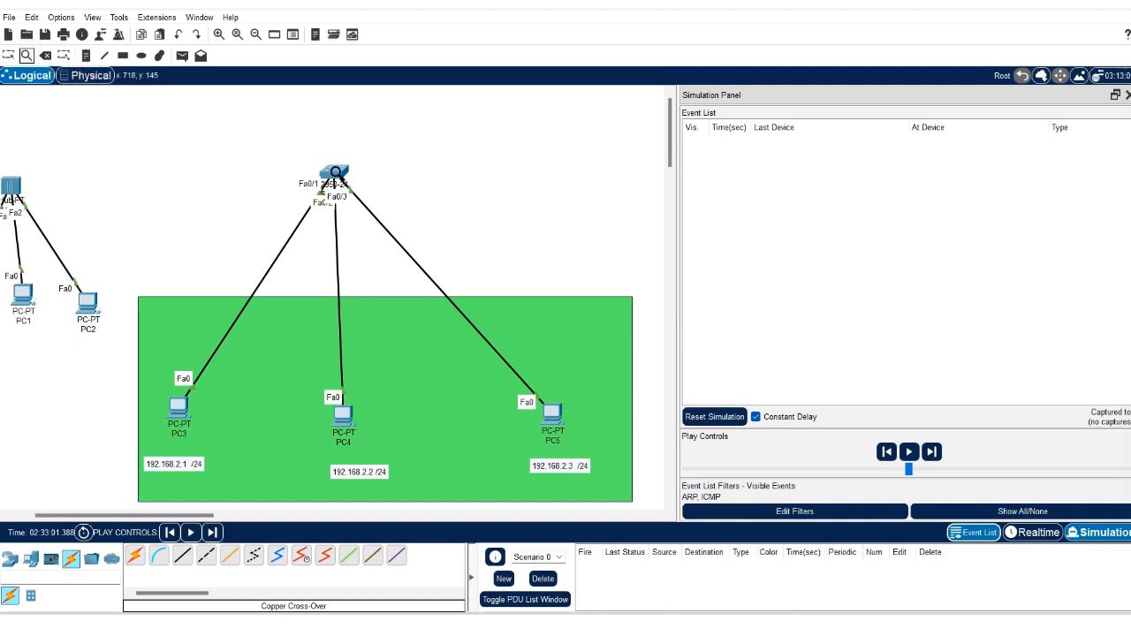
click(337, 175)
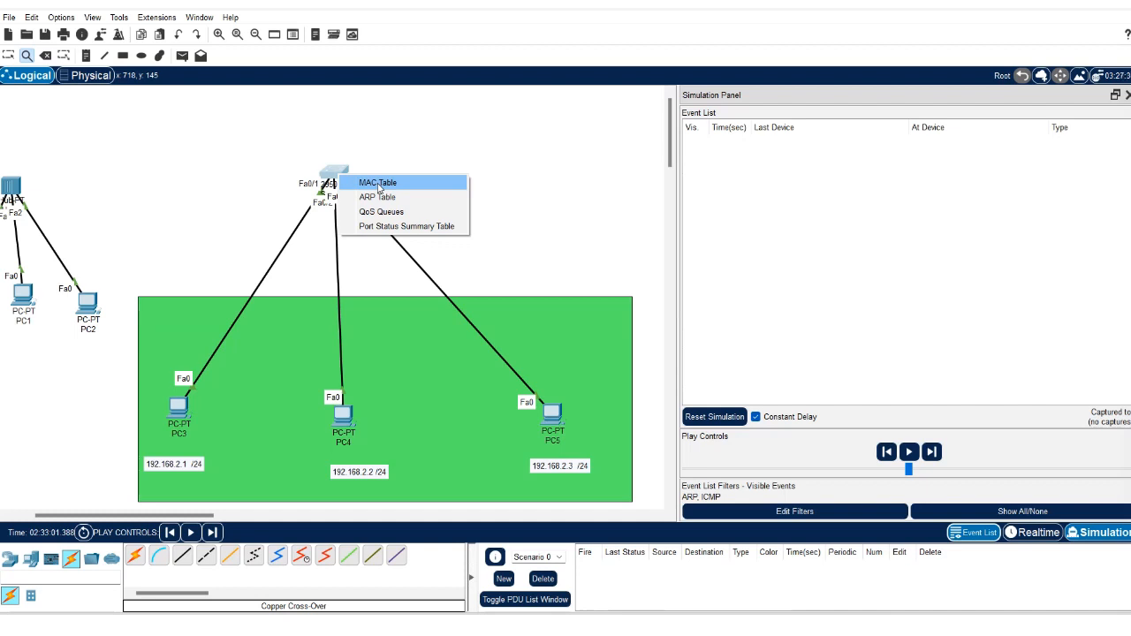
click(378, 183)
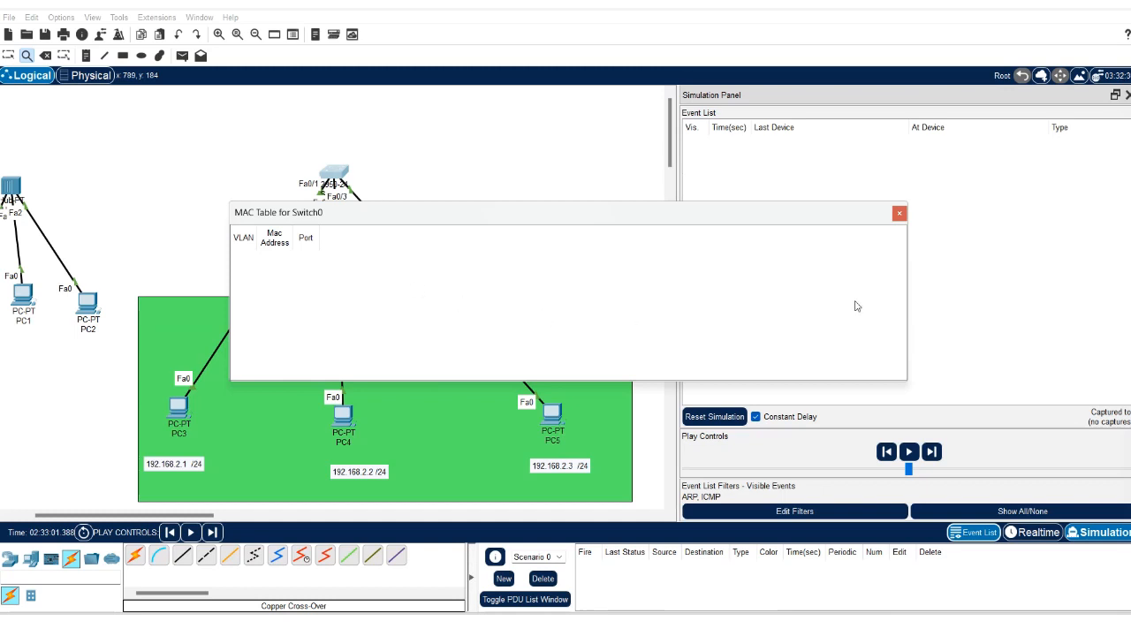
click(899, 214)
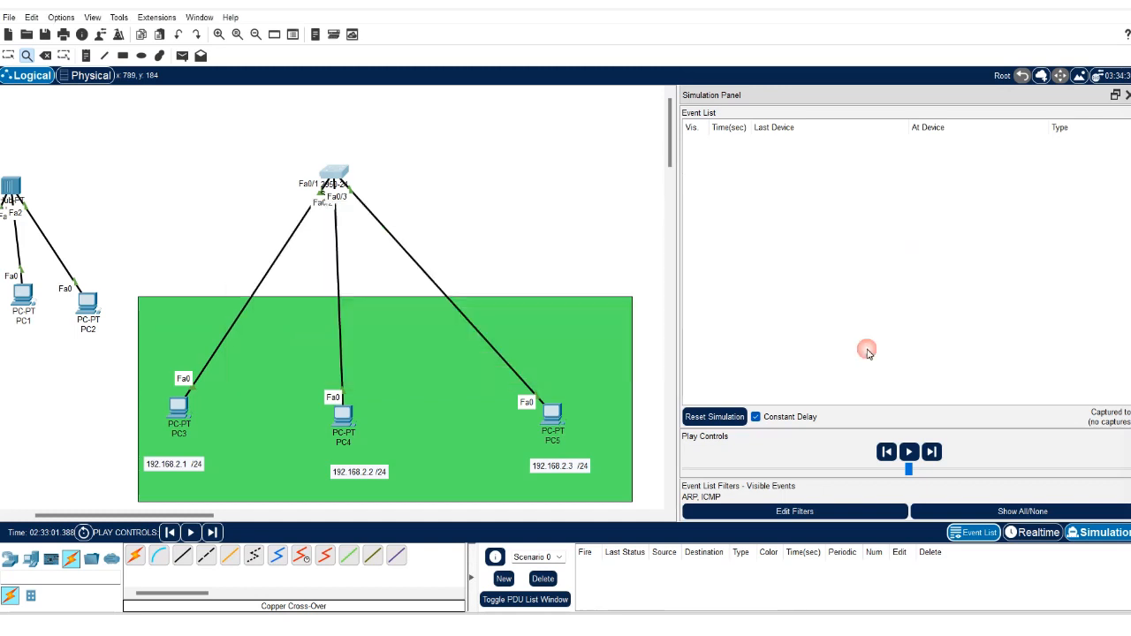
mouse_move(875, 632)
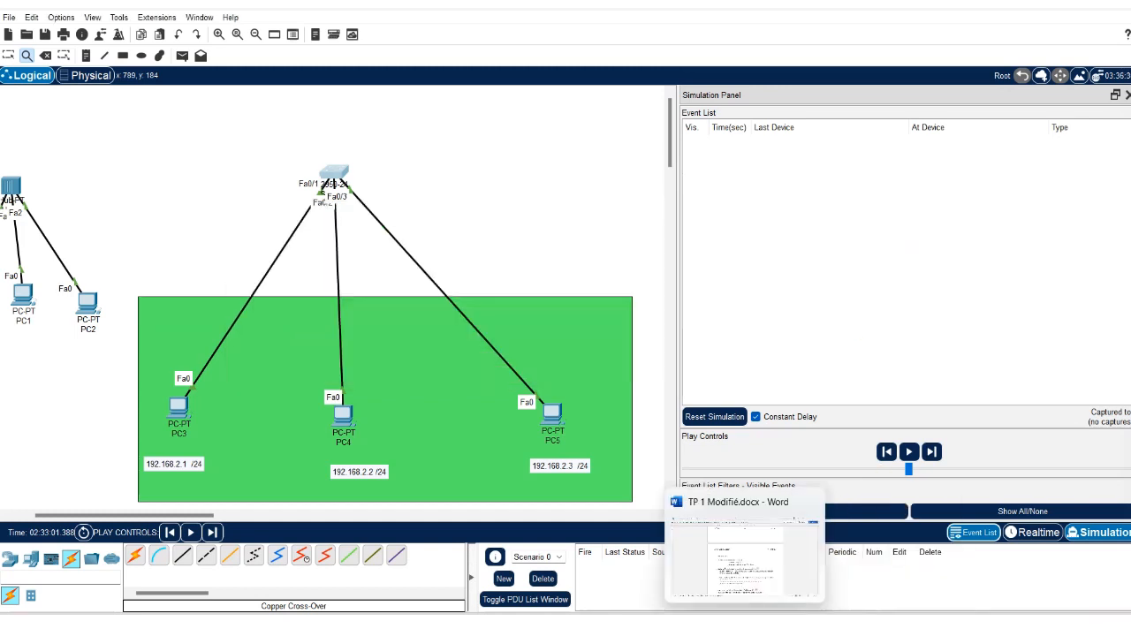
click(745, 630)
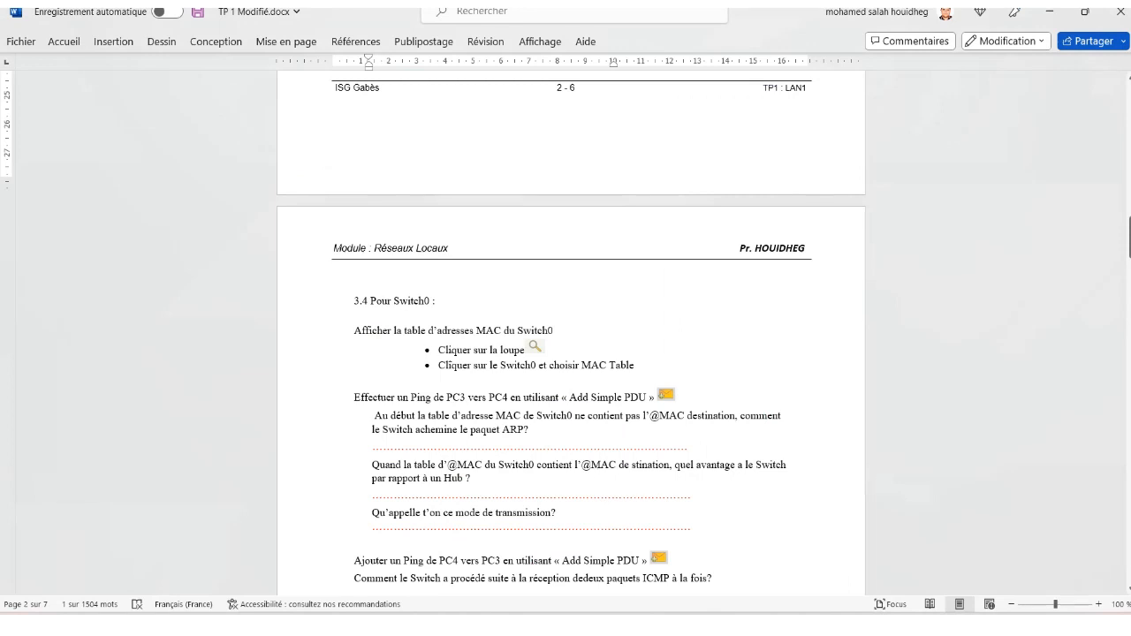
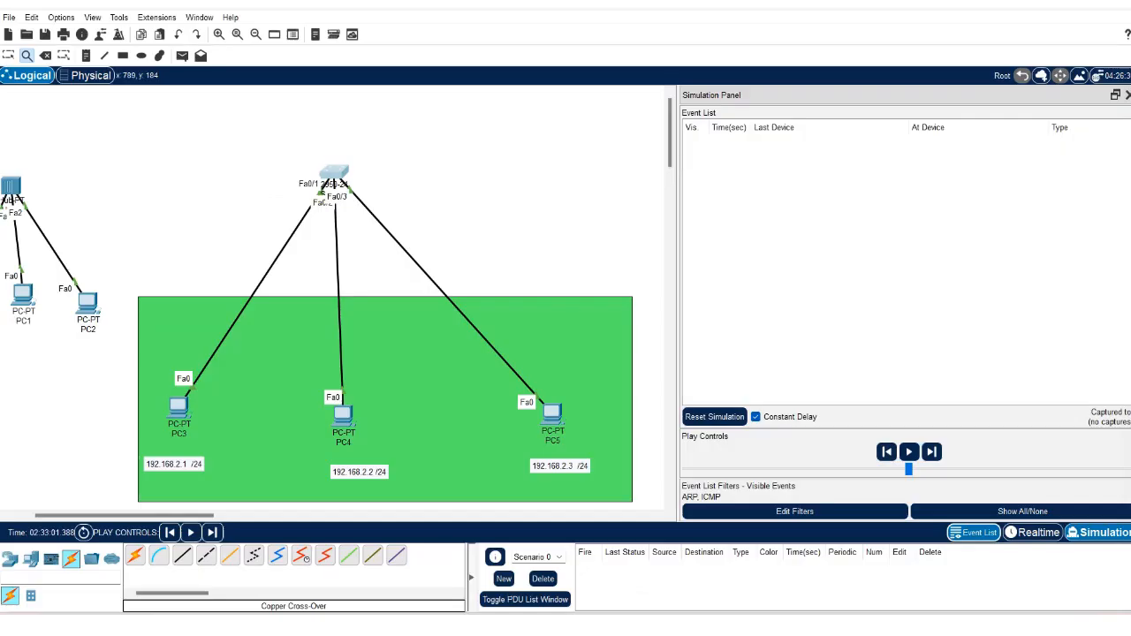
- Reopen the MAC table of Switch0 in Cisco Packet Tracer, and narrow its window and place it beside the switch
click(339, 175)
click(392, 185)
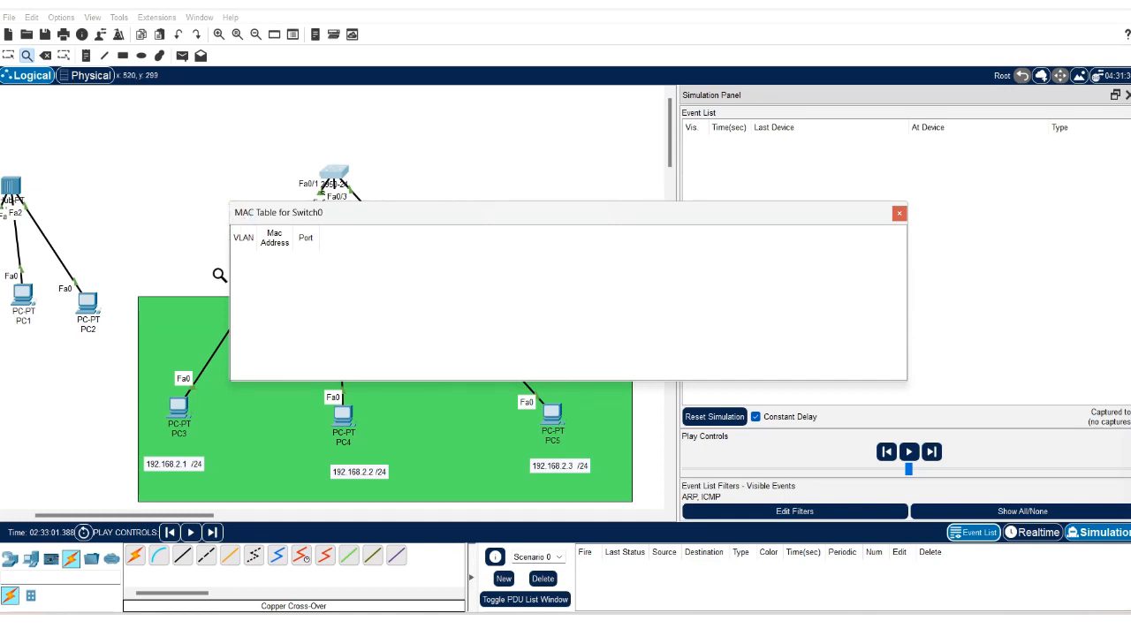
key(Escape)
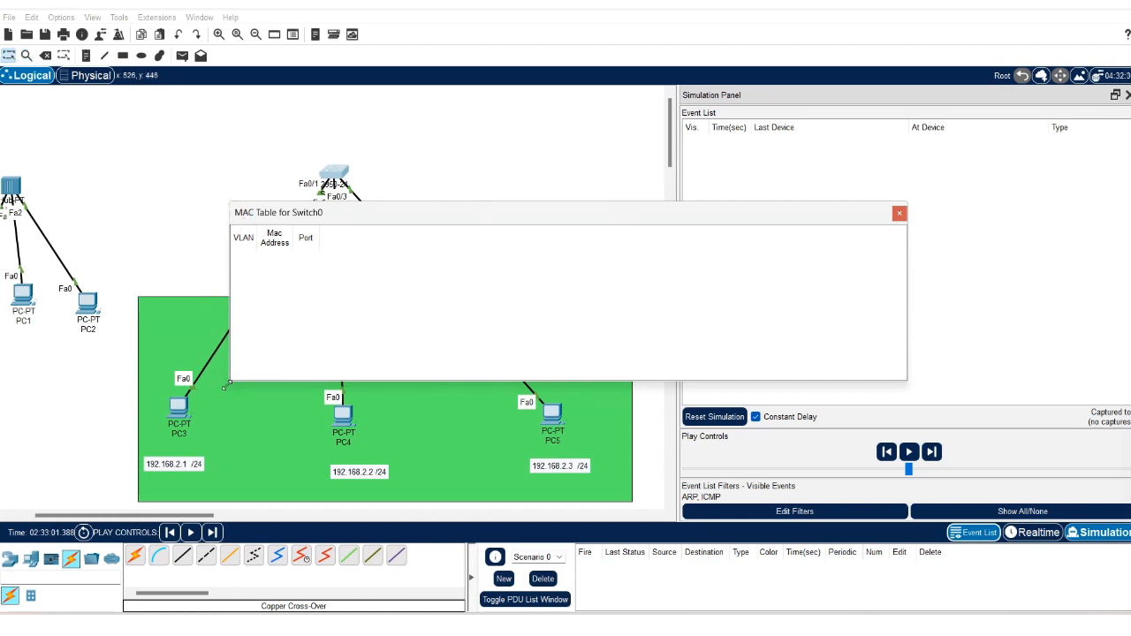
drag(231, 380, 651, 376)
drag(819, 207, 612, 128)
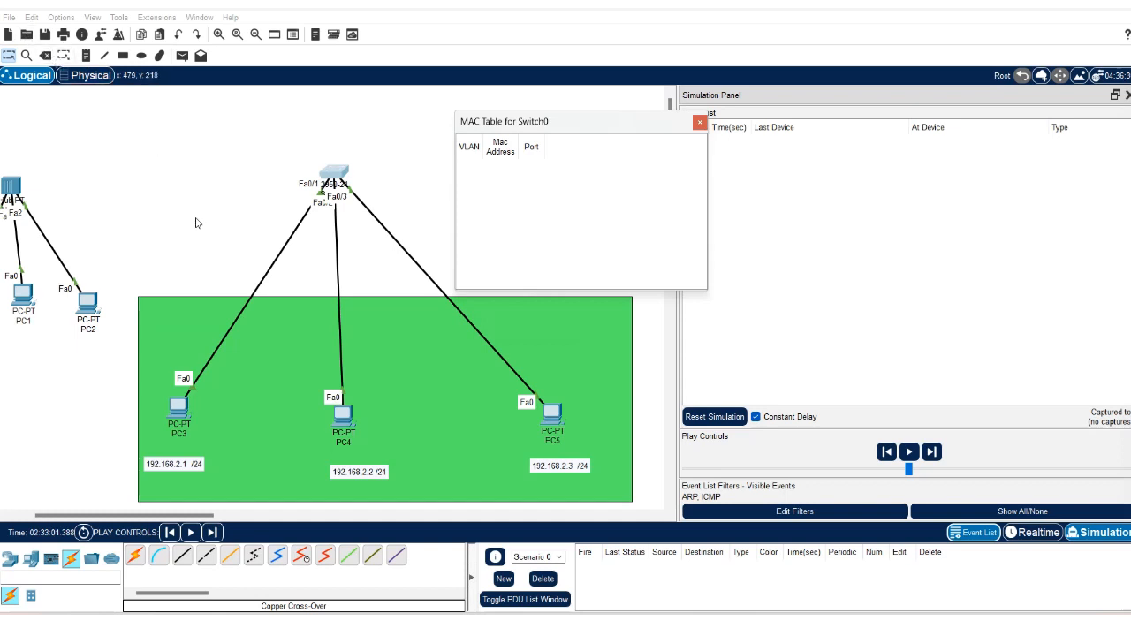
- Add a simple PDU ping from PC3 to PC4, and check the section 3.4 questions in the Word document
click(183, 55)
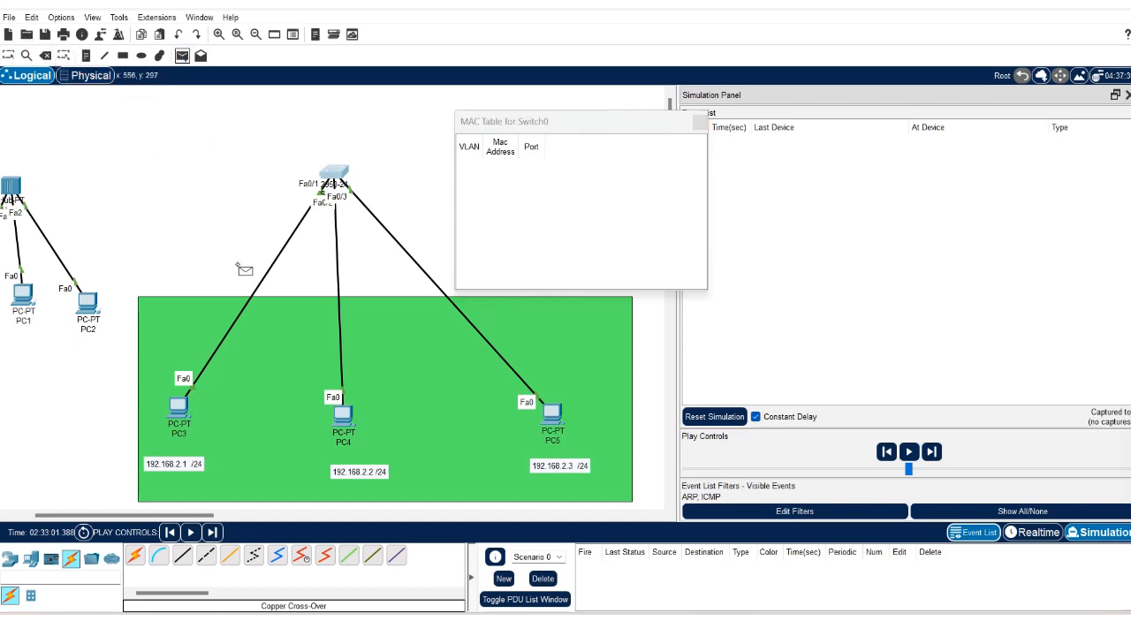
click(180, 408)
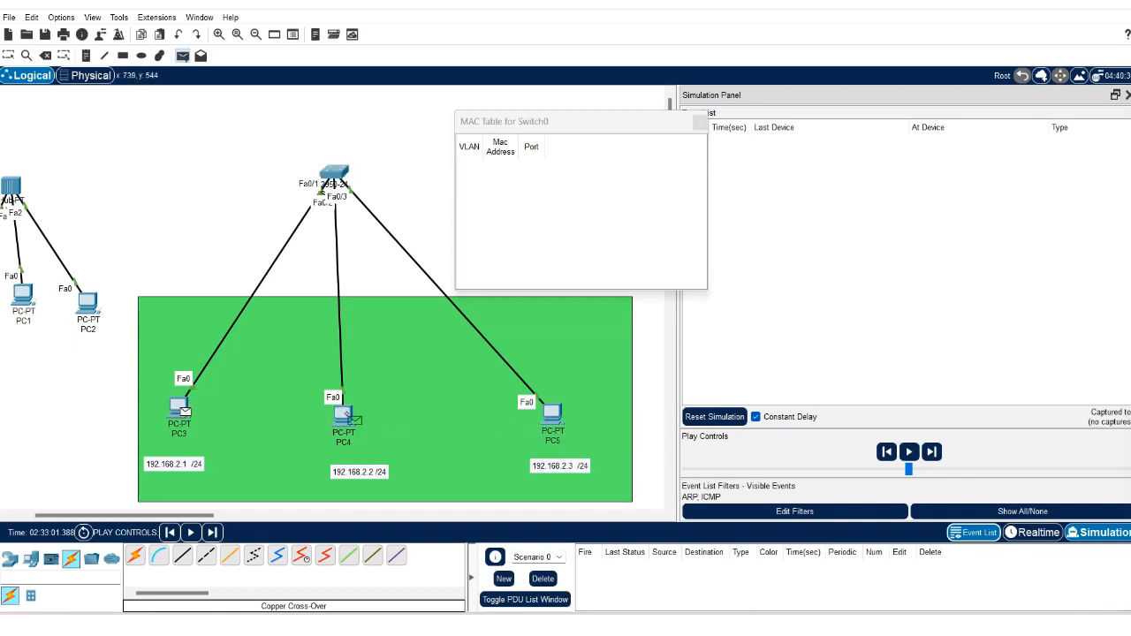
mouse_move(347, 417)
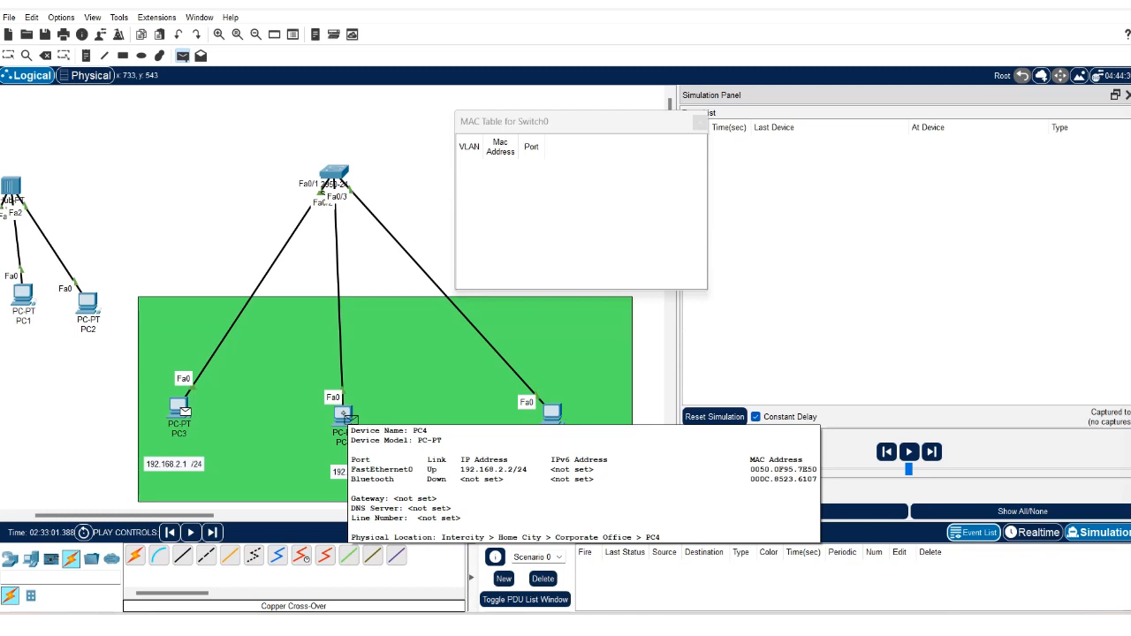
click(345, 416)
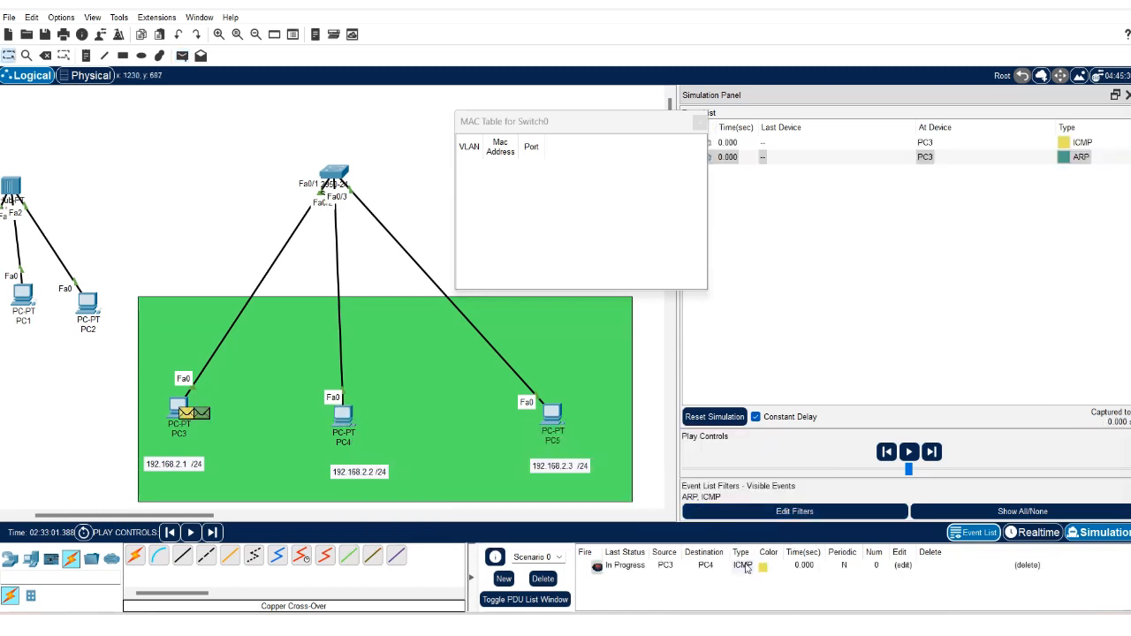
click(697, 626)
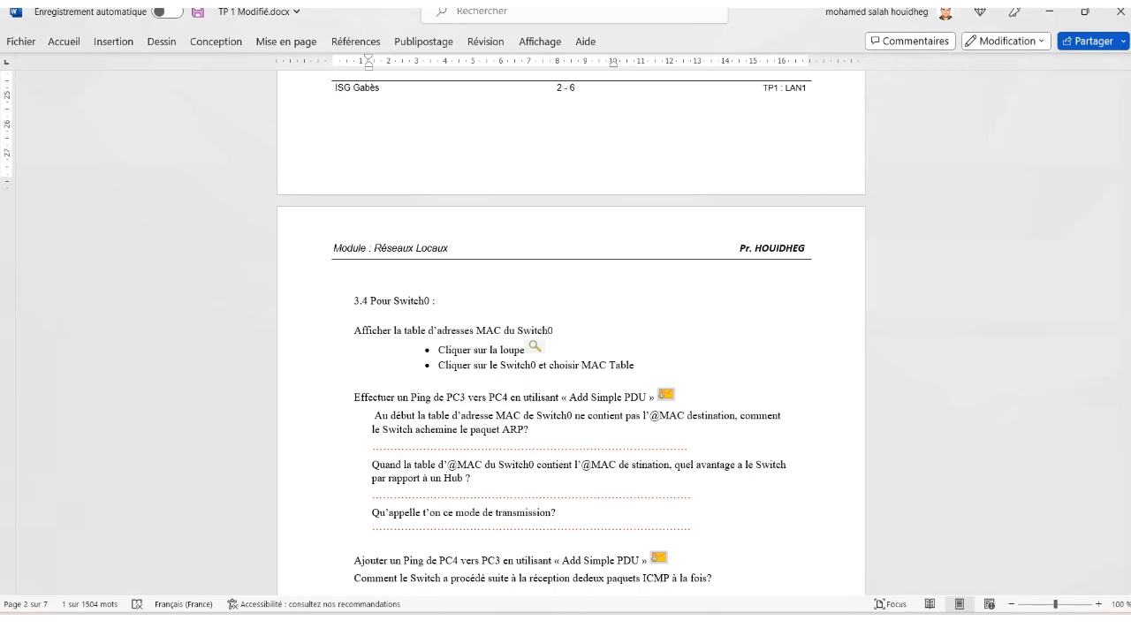
click(727, 626)
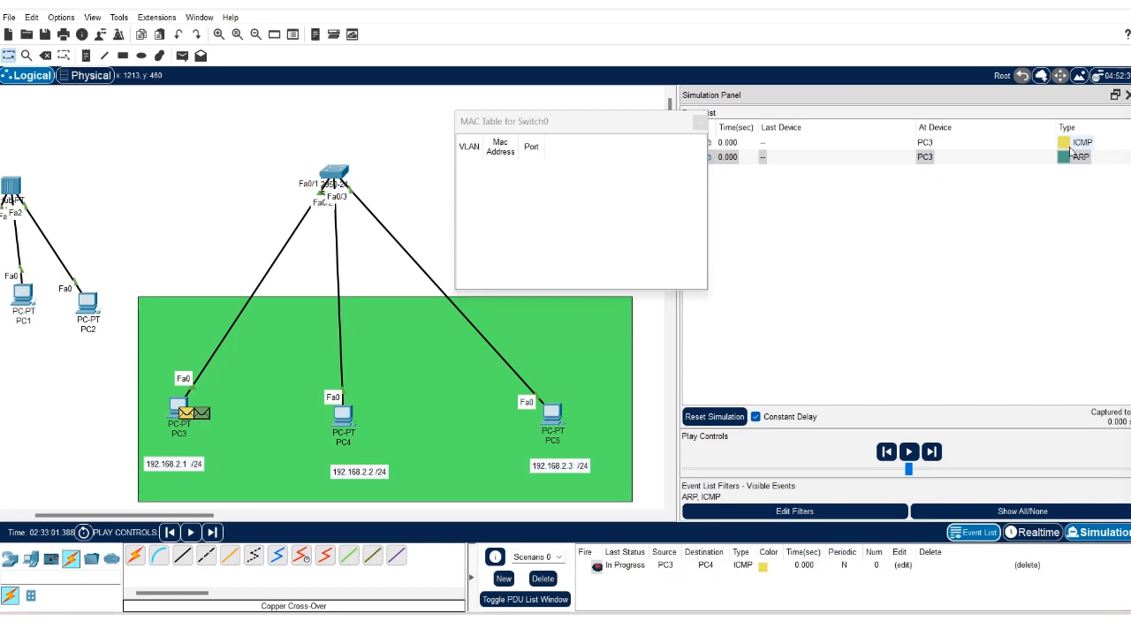
- Run the simulation until the ARP packet reaches Switch0, pause it, and move the MAC table window clear of the event list
click(191, 533)
click(191, 533)
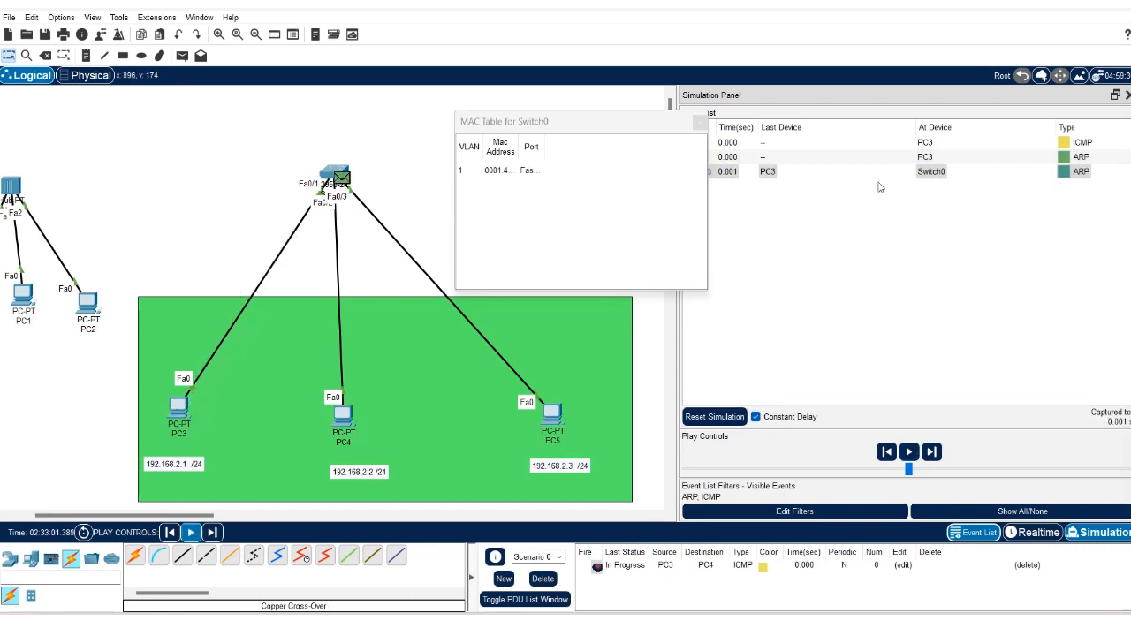
drag(646, 126, 613, 115)
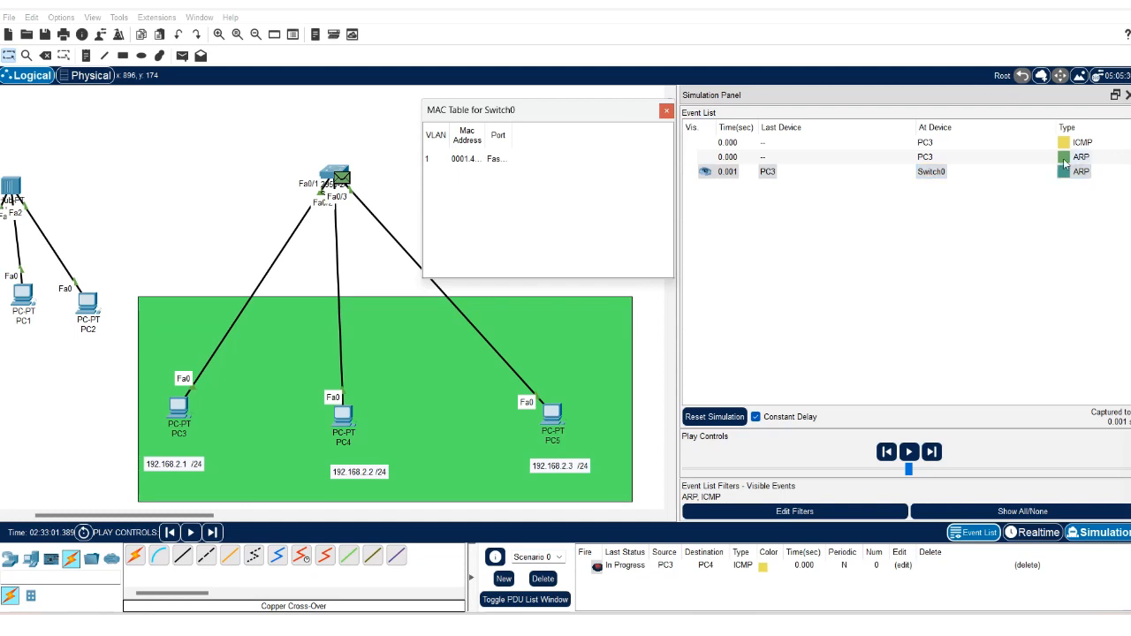
- Examine the in and out layers of the ARP PDU at Switch0, and widen the MAC table's Mac Address and Port columns
click(344, 182)
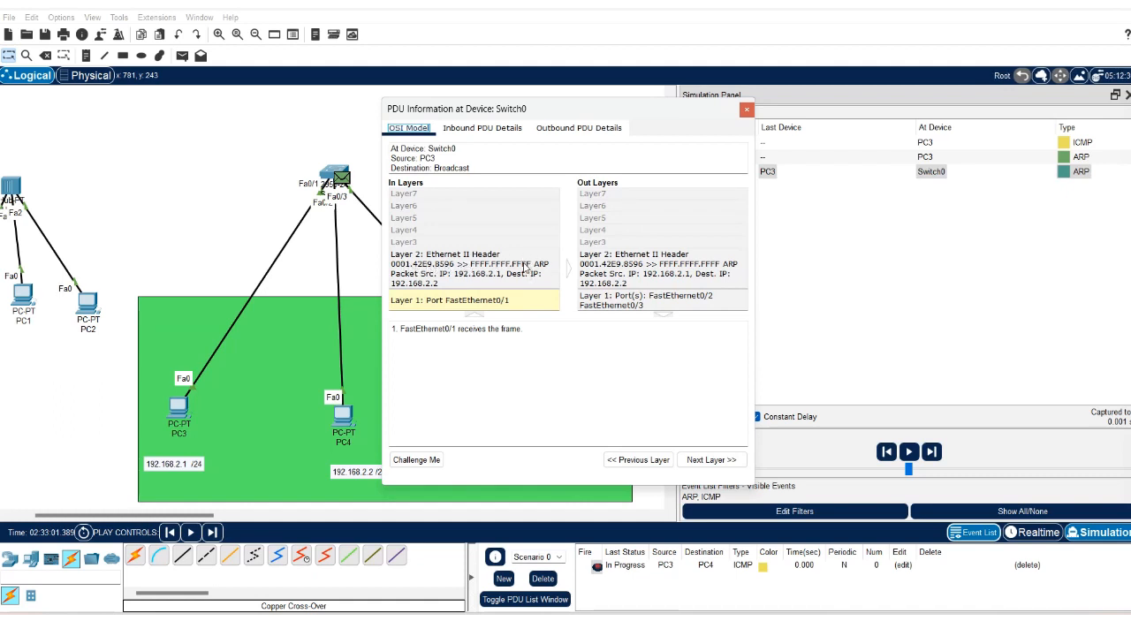
click(617, 460)
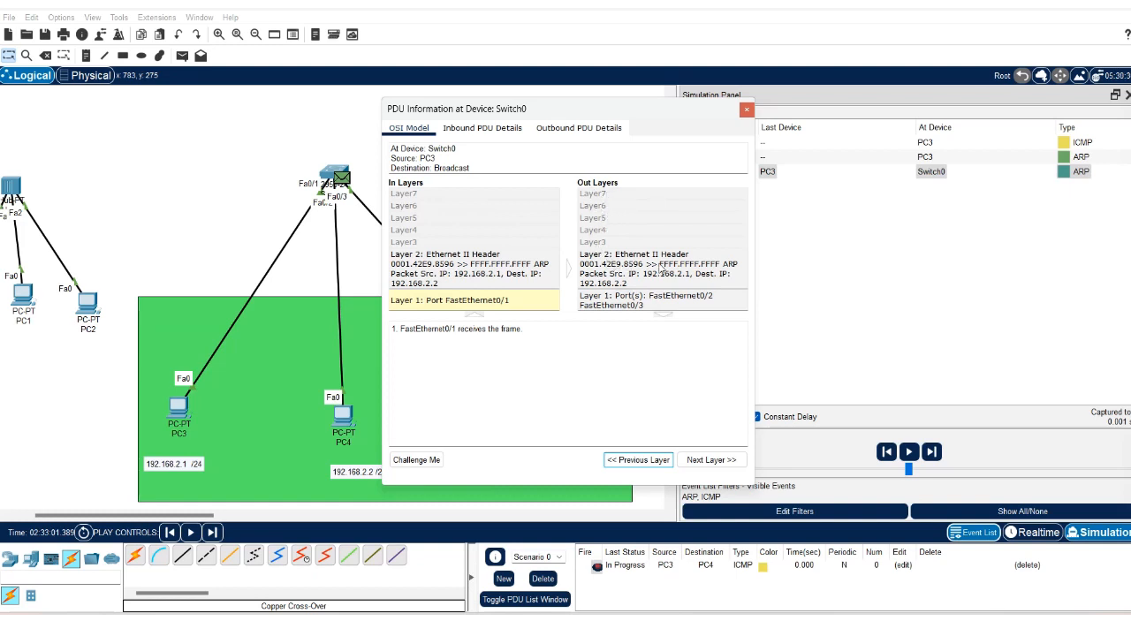
click(747, 109)
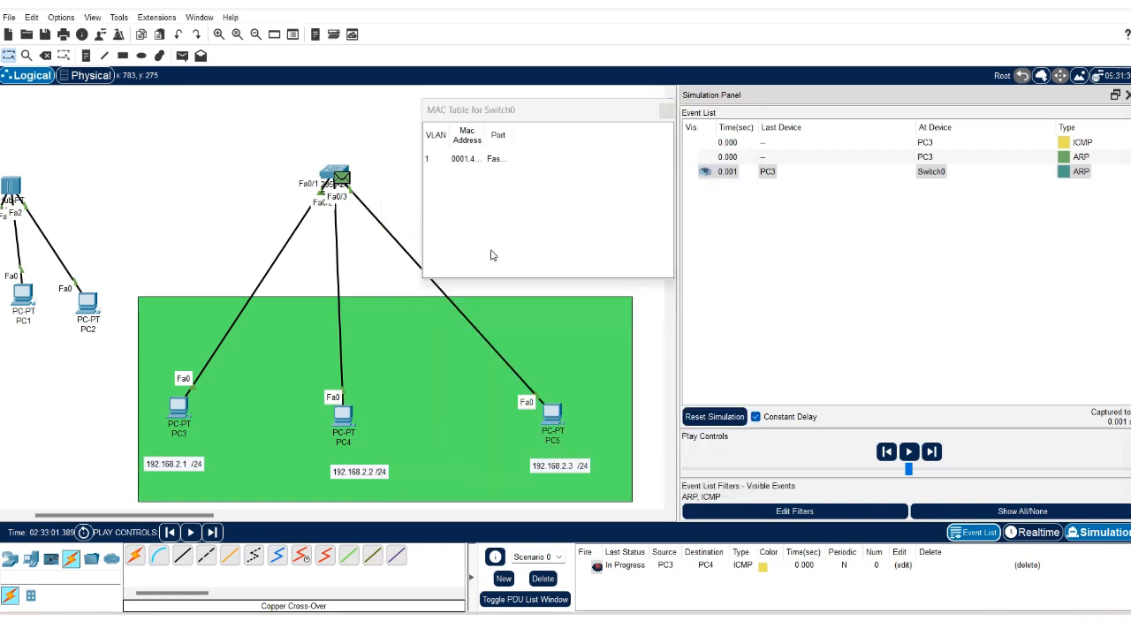
drag(448, 134, 548, 131)
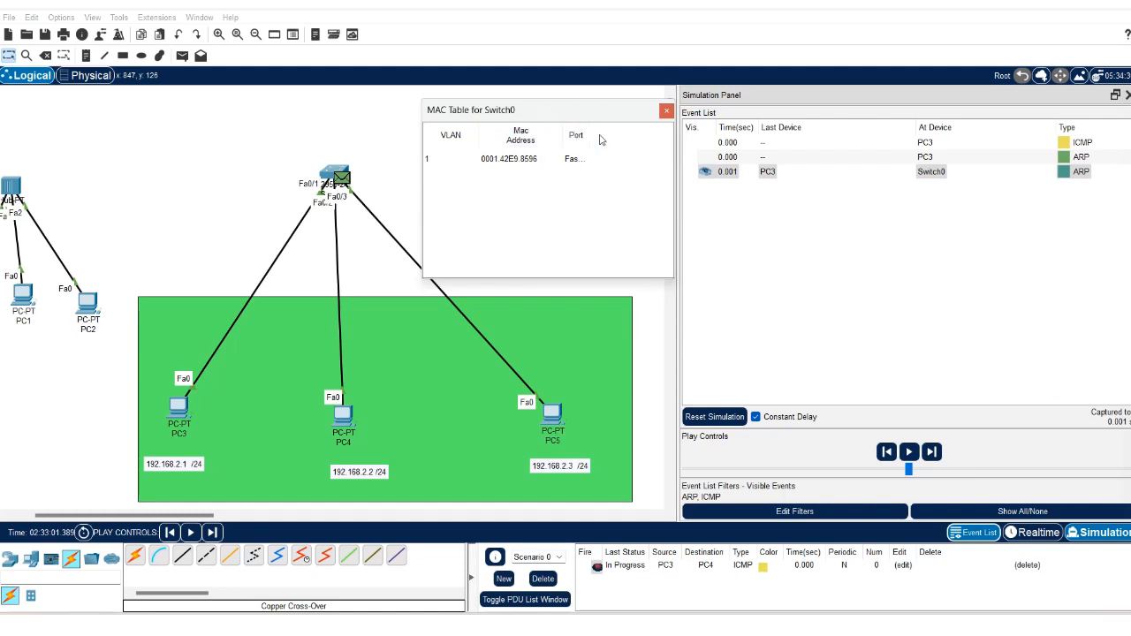
drag(590, 134, 675, 132)
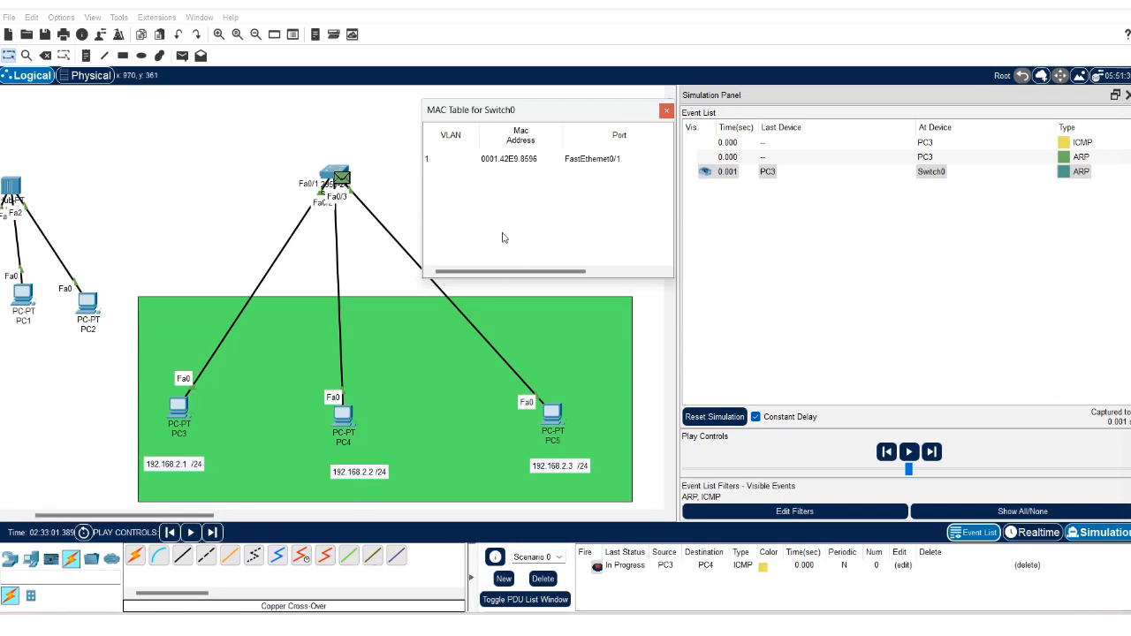
- Examine the ARP PDU's layers at Switch0, and advance the simulation to the point where the broadcast reaches PC4 and PC5
click(340, 181)
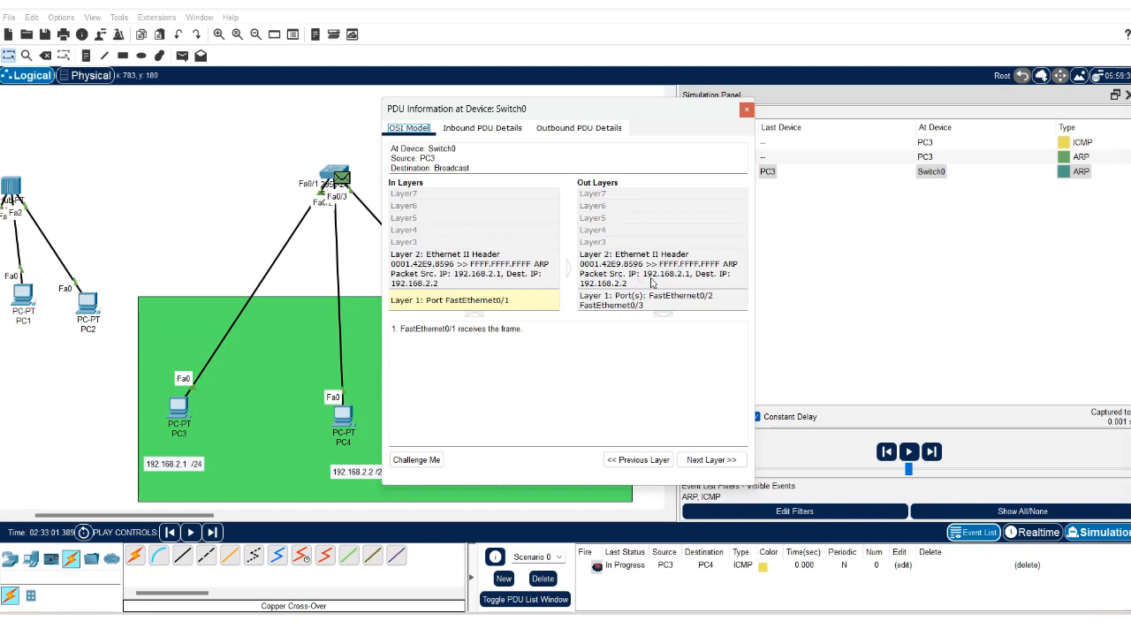
click(748, 110)
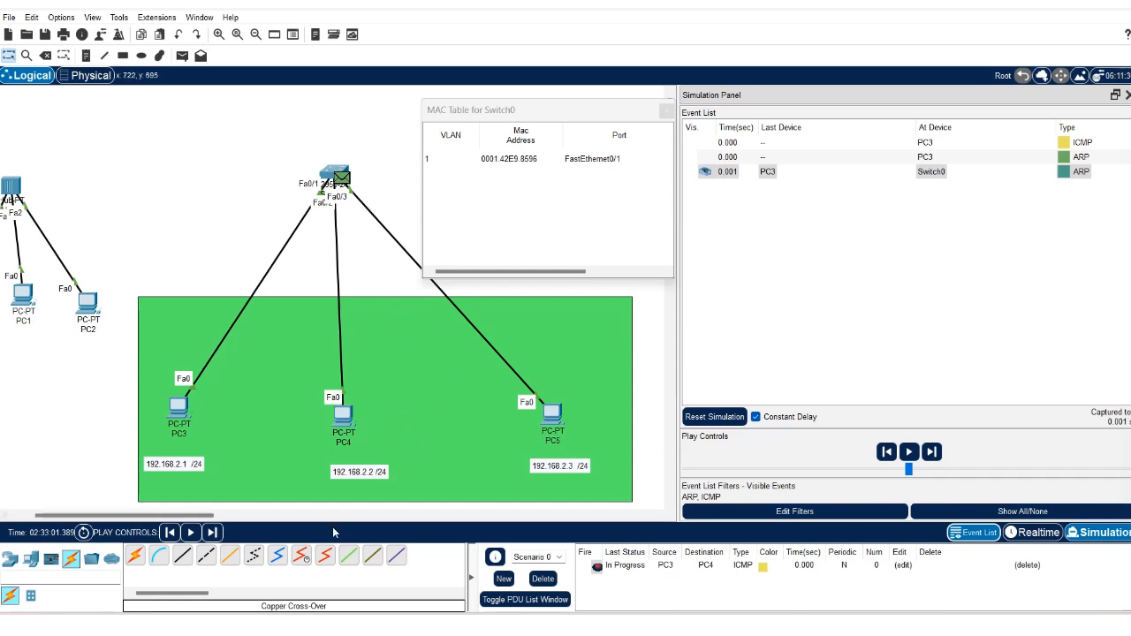
click(189, 532)
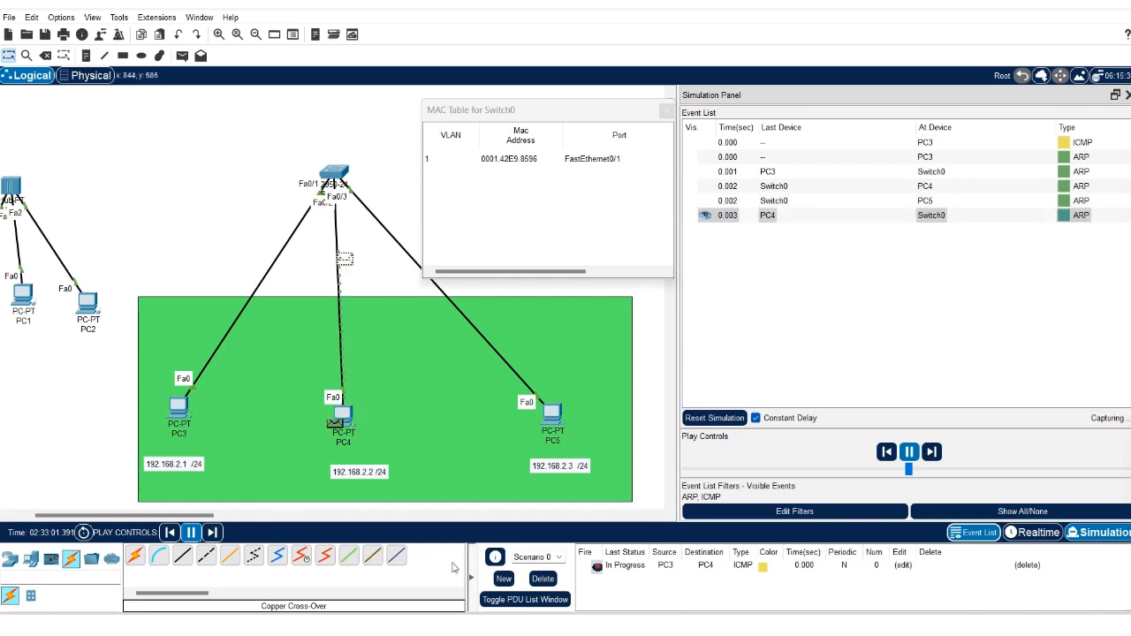
click(169, 532)
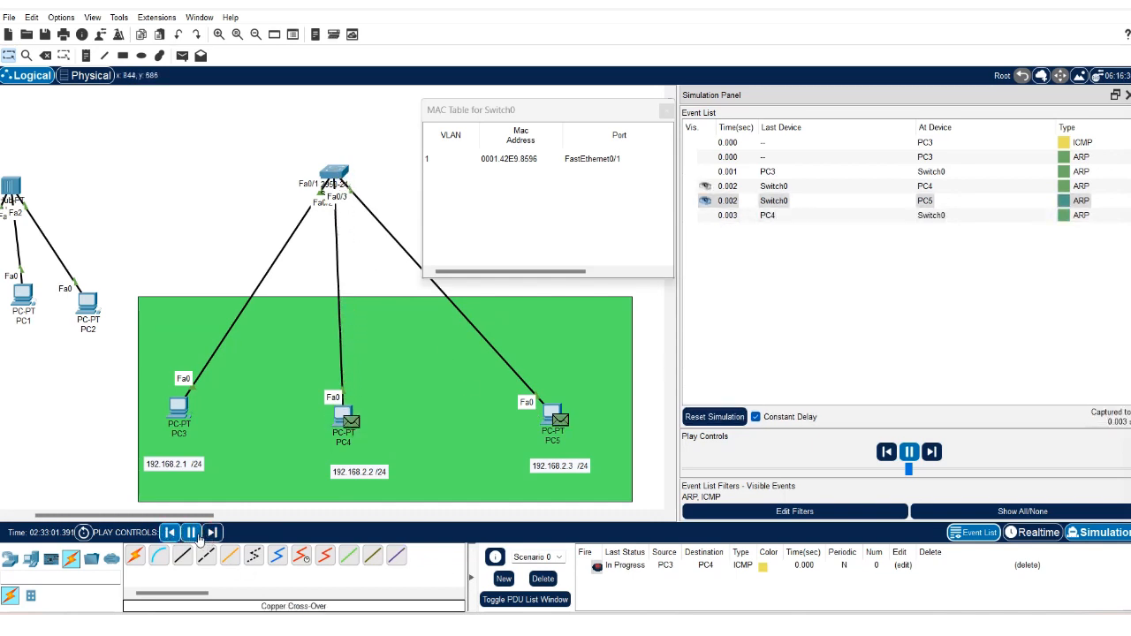
- Examine the ARP PDU's layers at PC4, and advance the simulation to the point where PC4's reply reaches Switch0
click(352, 421)
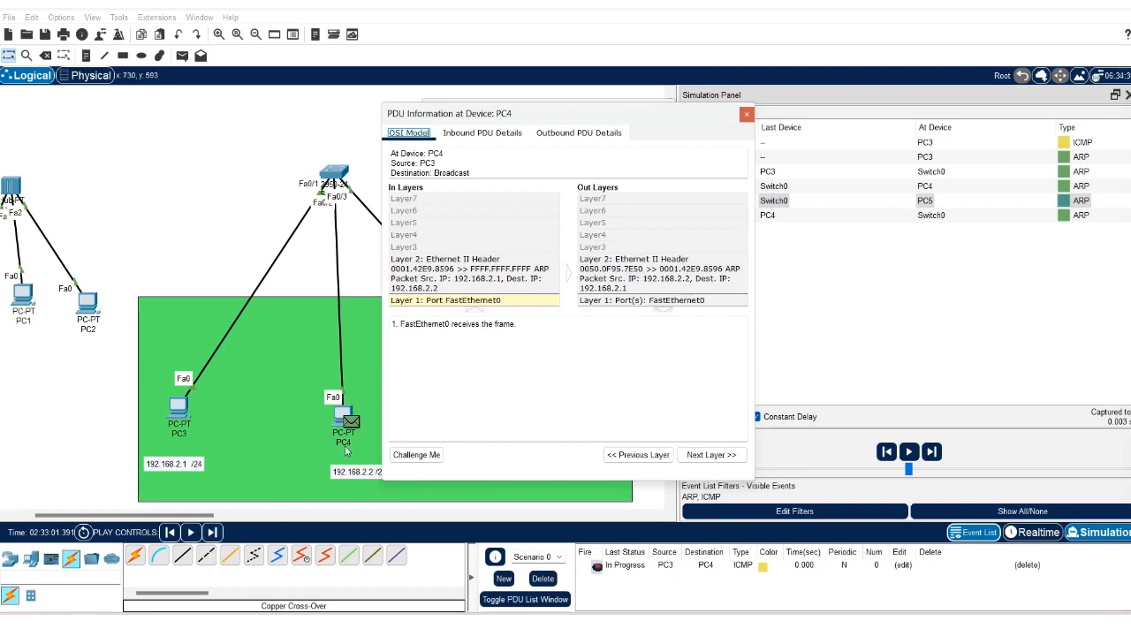
click(747, 116)
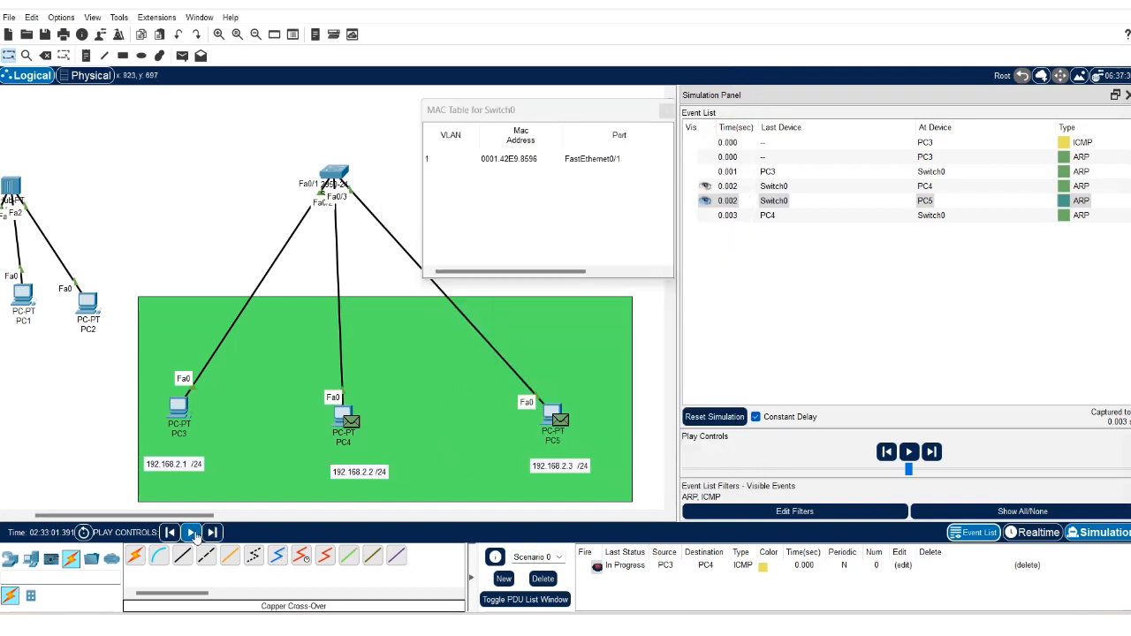
click(191, 533)
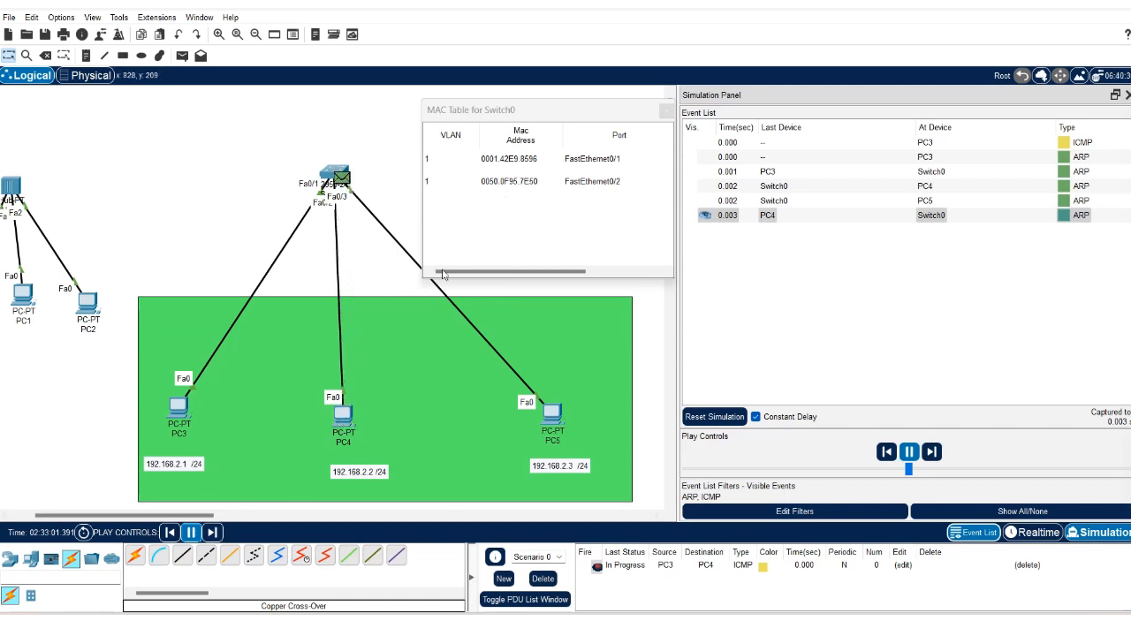
click(190, 533)
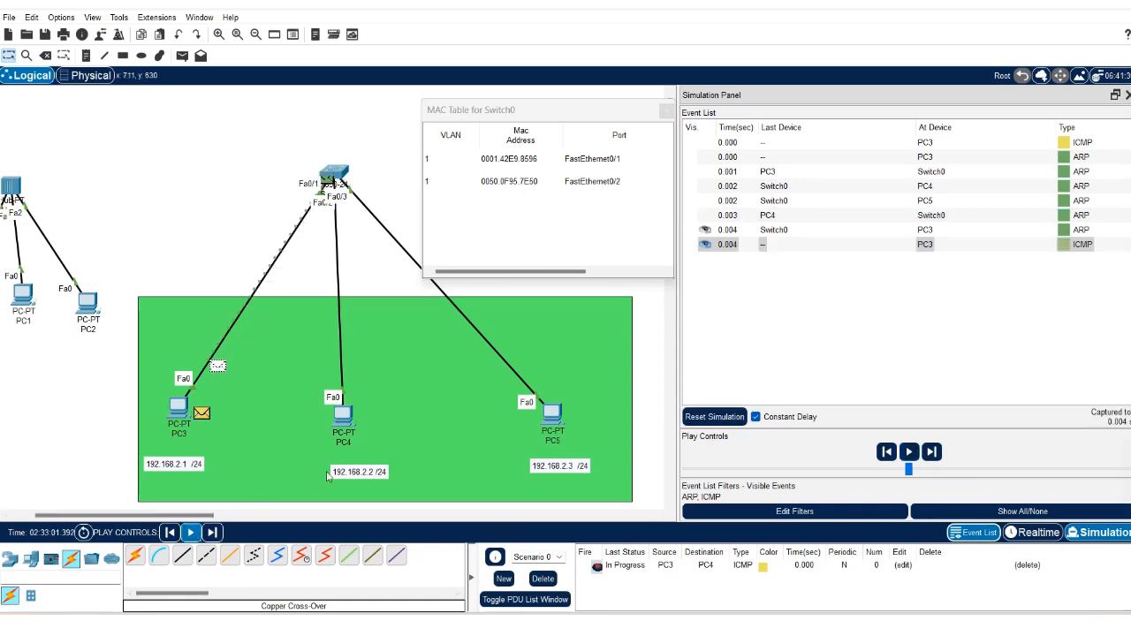
click(169, 533)
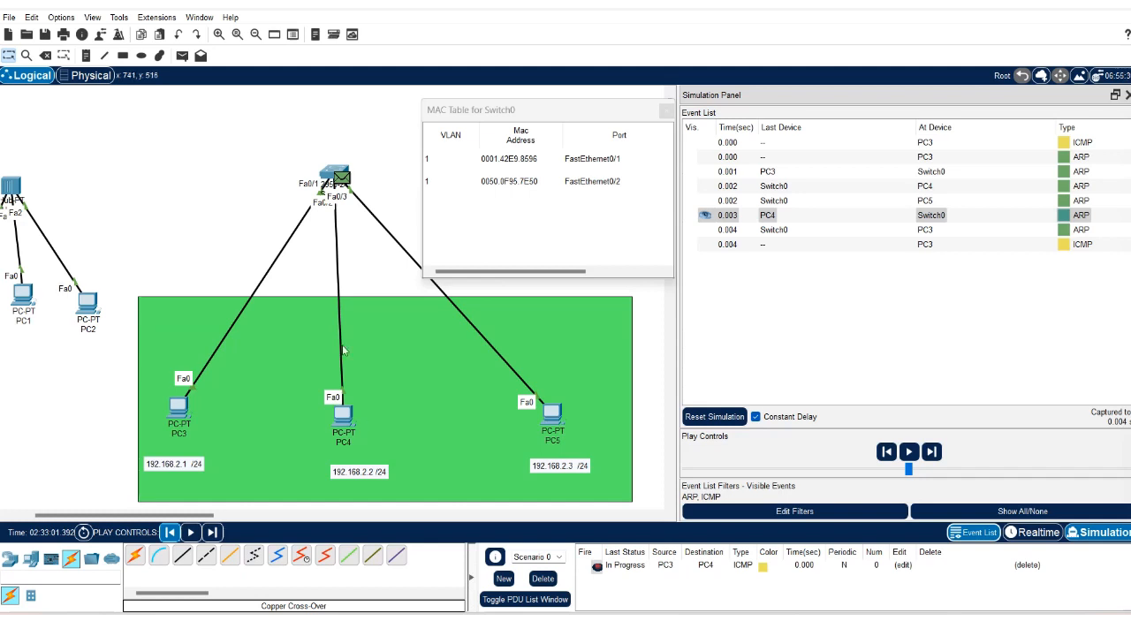
- Place a note reading "1- Flood" in the workspace above and beside Switch0
click(86, 55)
click(228, 121)
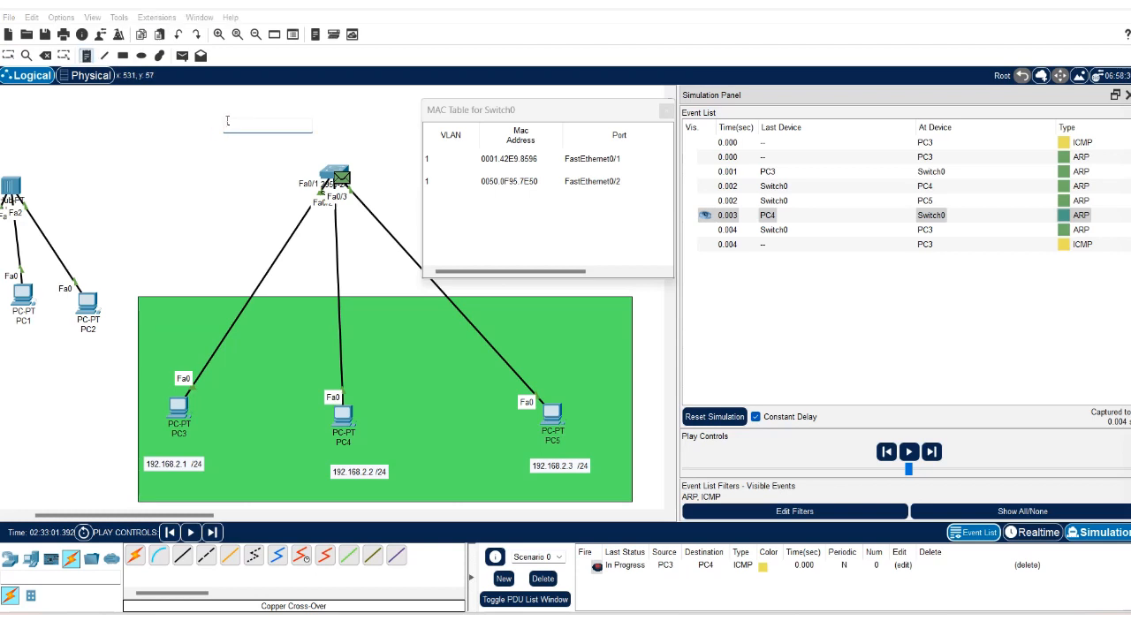
text(Flood)
click(229, 151)
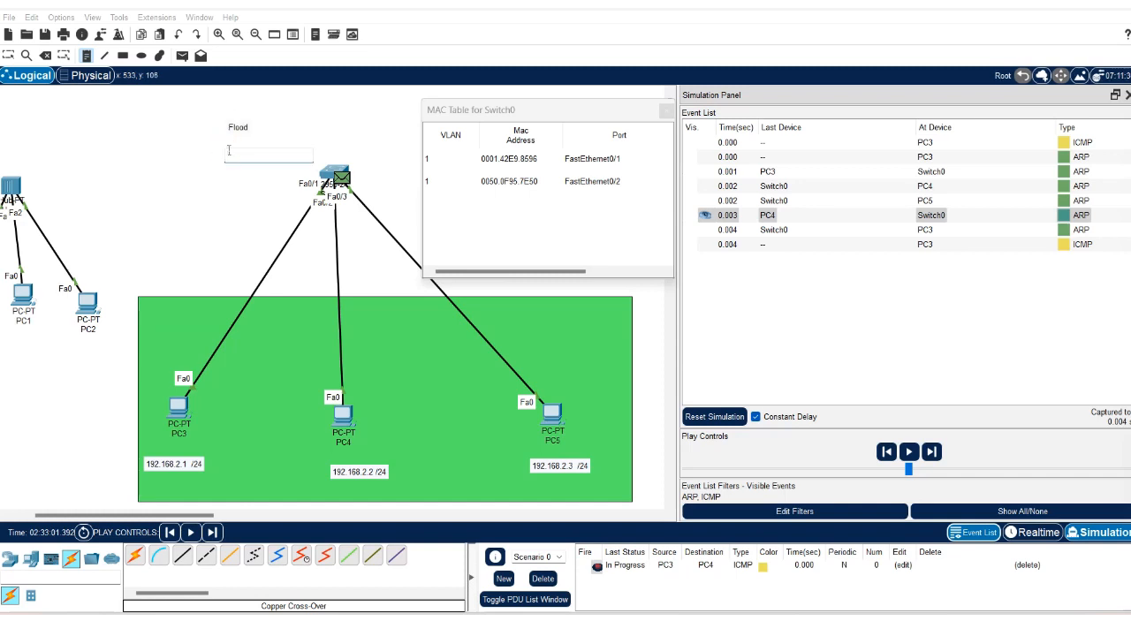
click(226, 126)
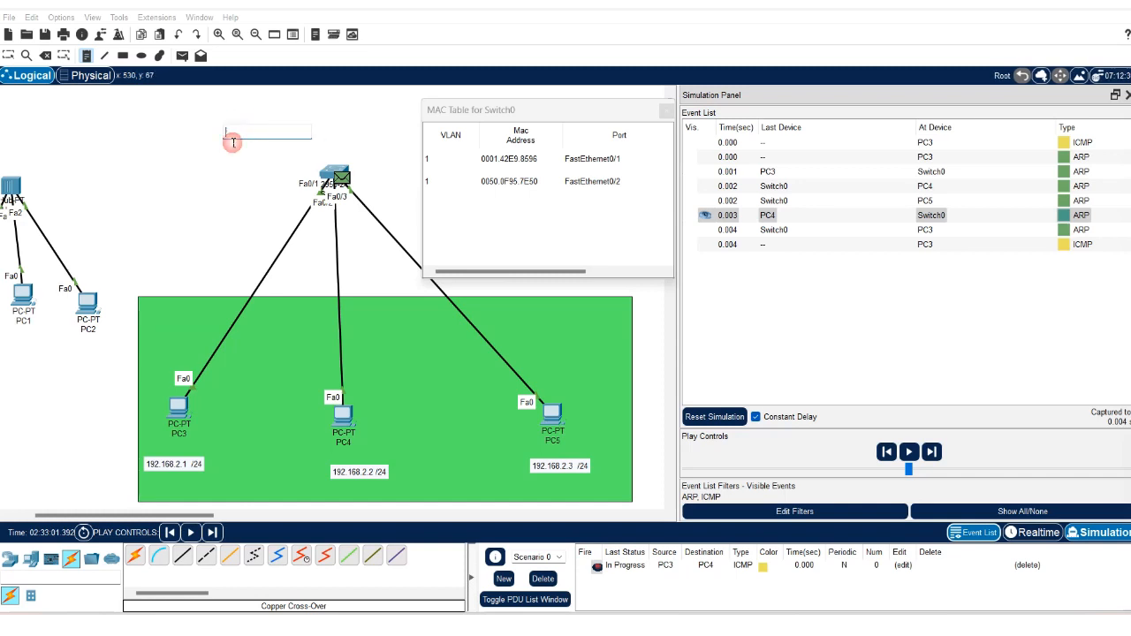
key(Escape)
double_click(243, 127)
click(229, 126)
text(- Flood)
click(232, 154)
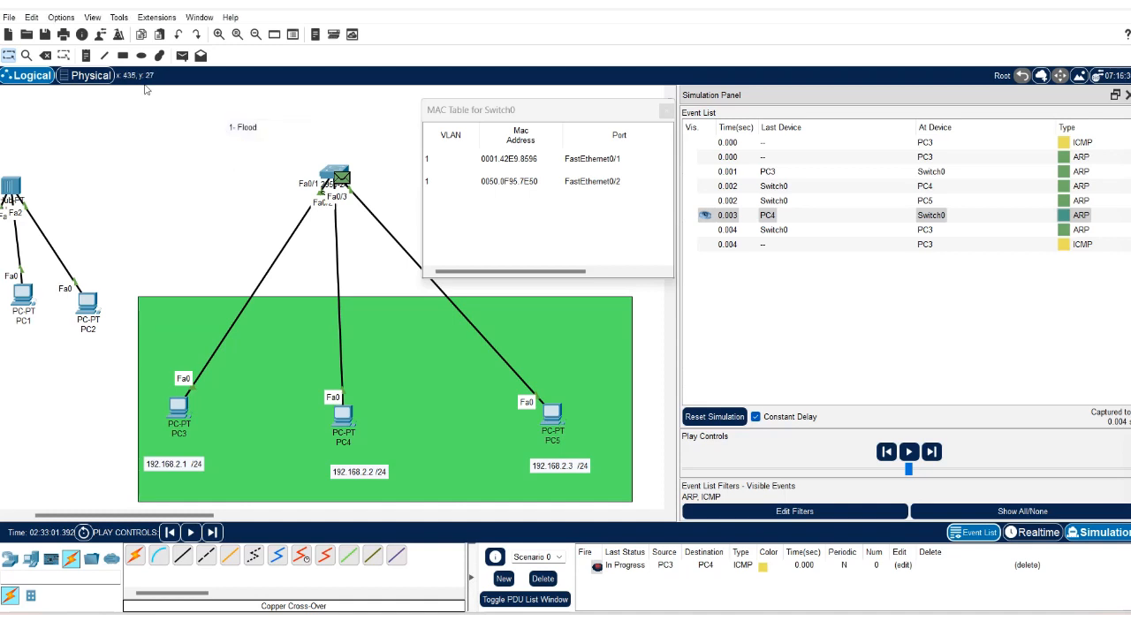
- Add a second note reading "2- commutation" directly below the "1- Flood" note
click(86, 55)
click(226, 149)
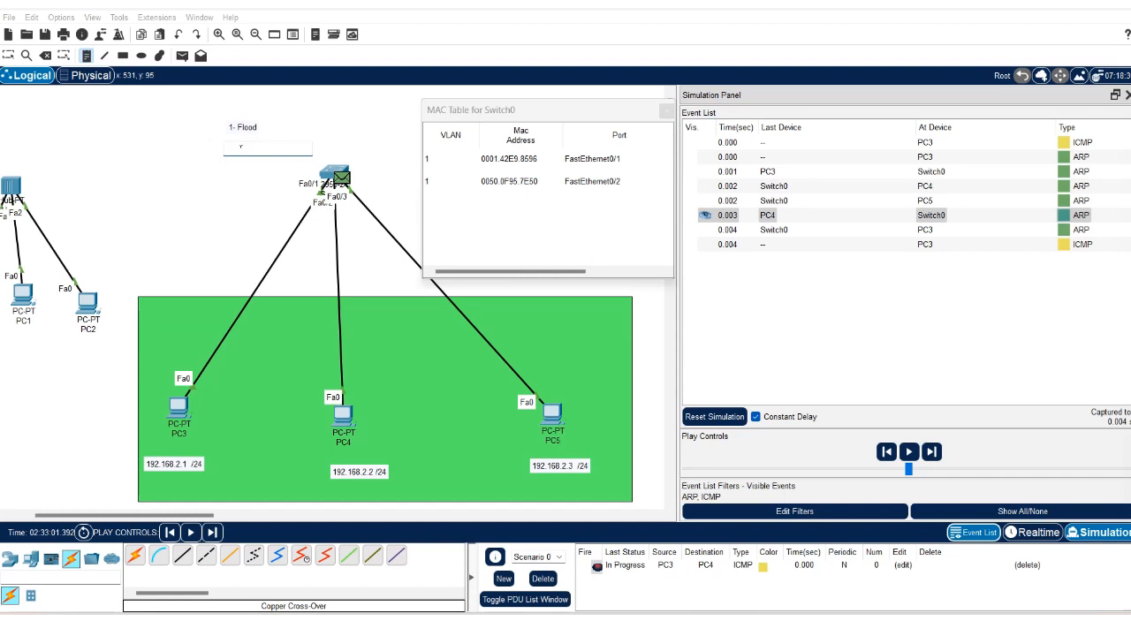
text(2- c5mmutation)
key(Escape)
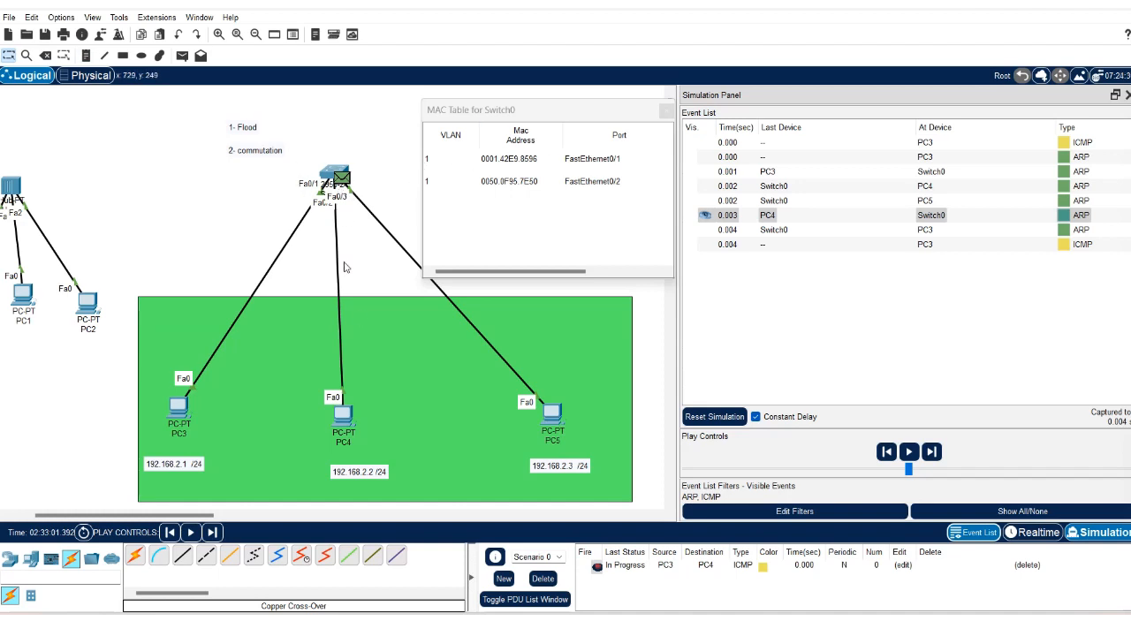
- Play the rest of the PC3-to-PC4 ping, and answer the ARP forwarding question in the Word document with "FF :FF :FF :FF :FF :FF"
click(191, 534)
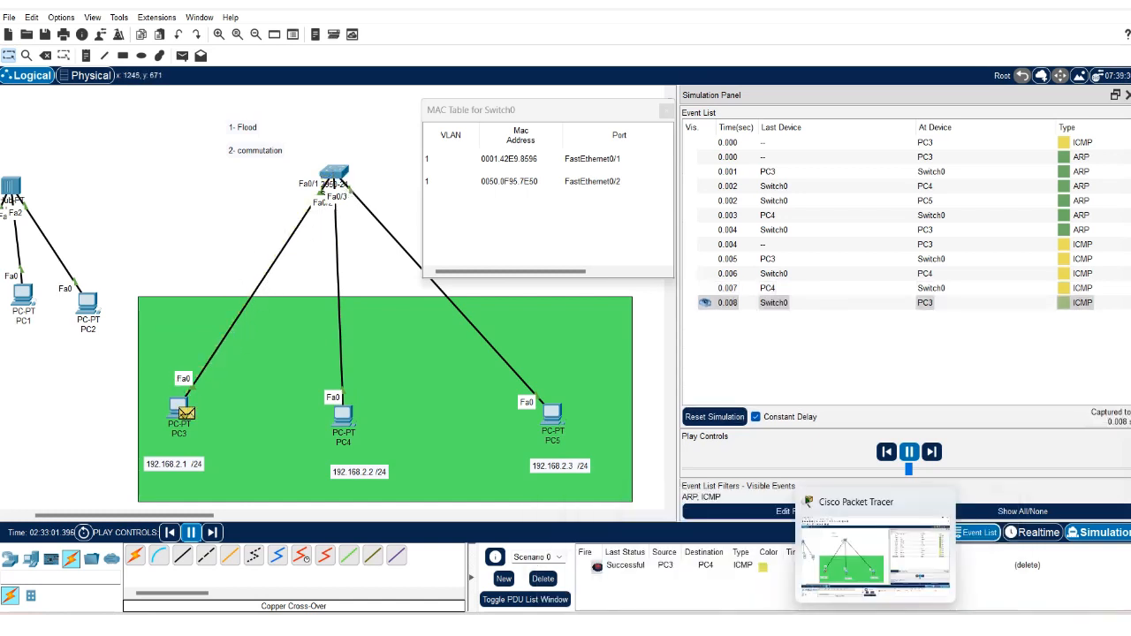
click(848, 626)
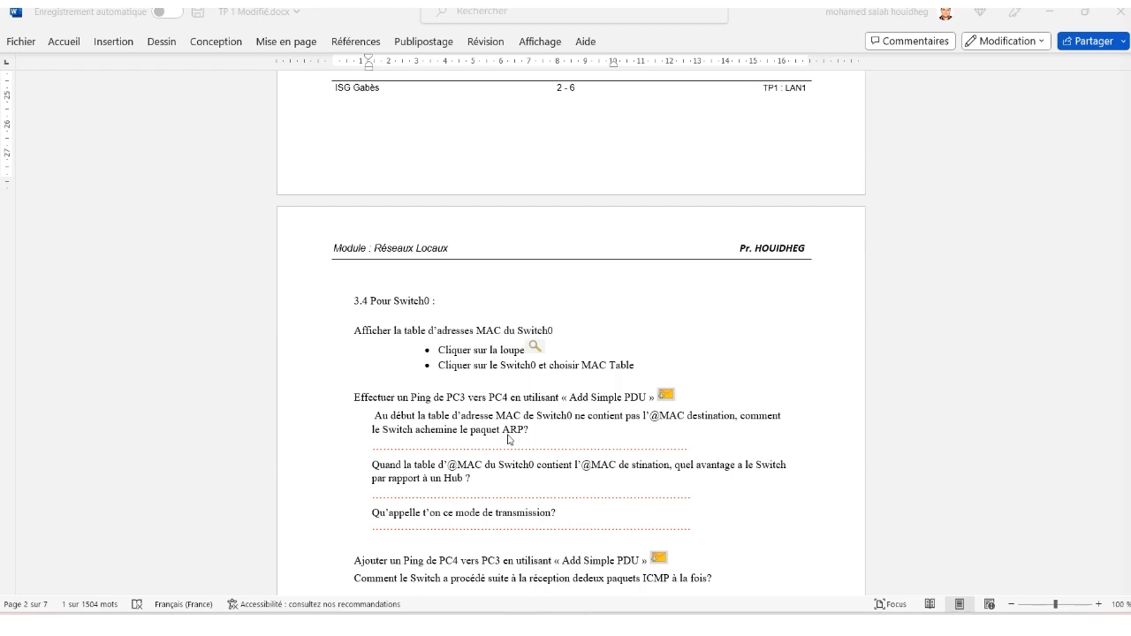
click(429, 449)
click(435, 447)
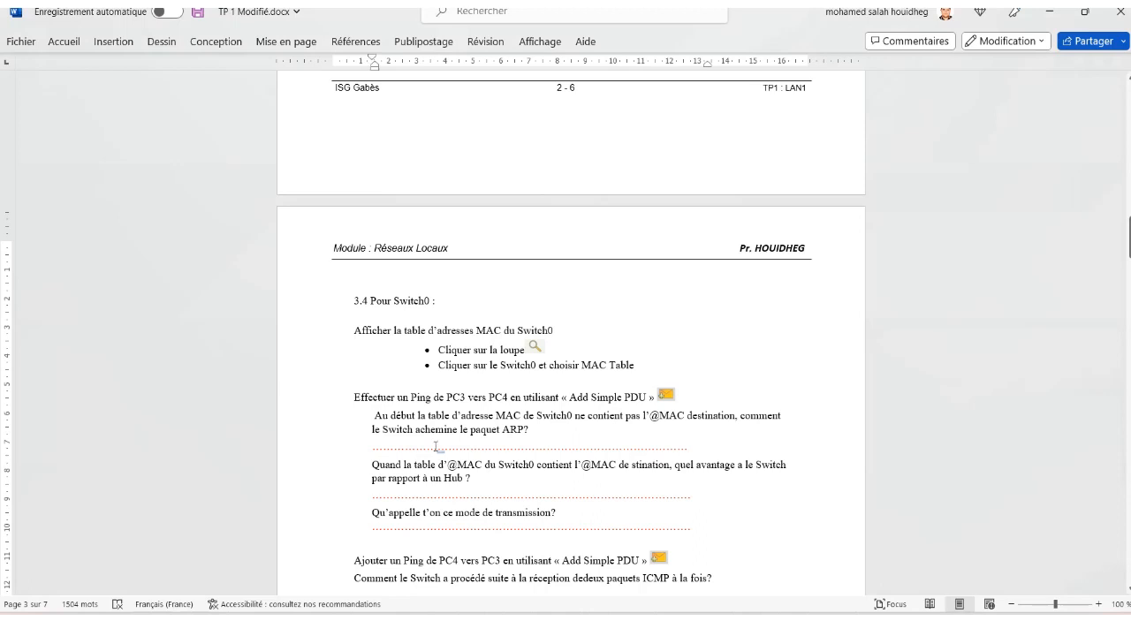
text(FF)
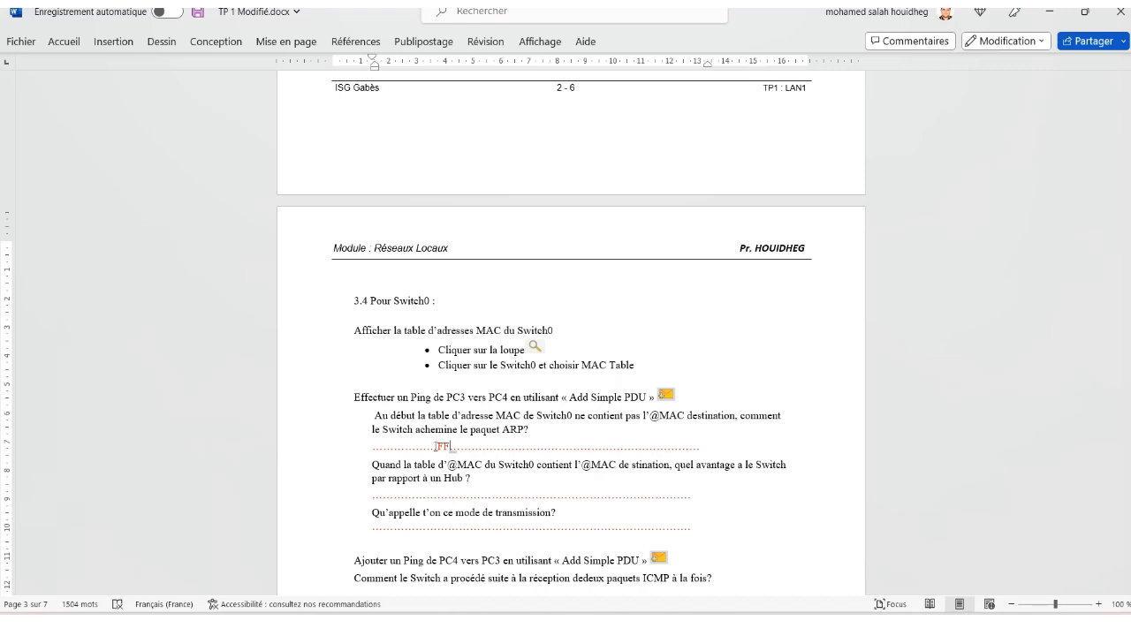
text( :FF)
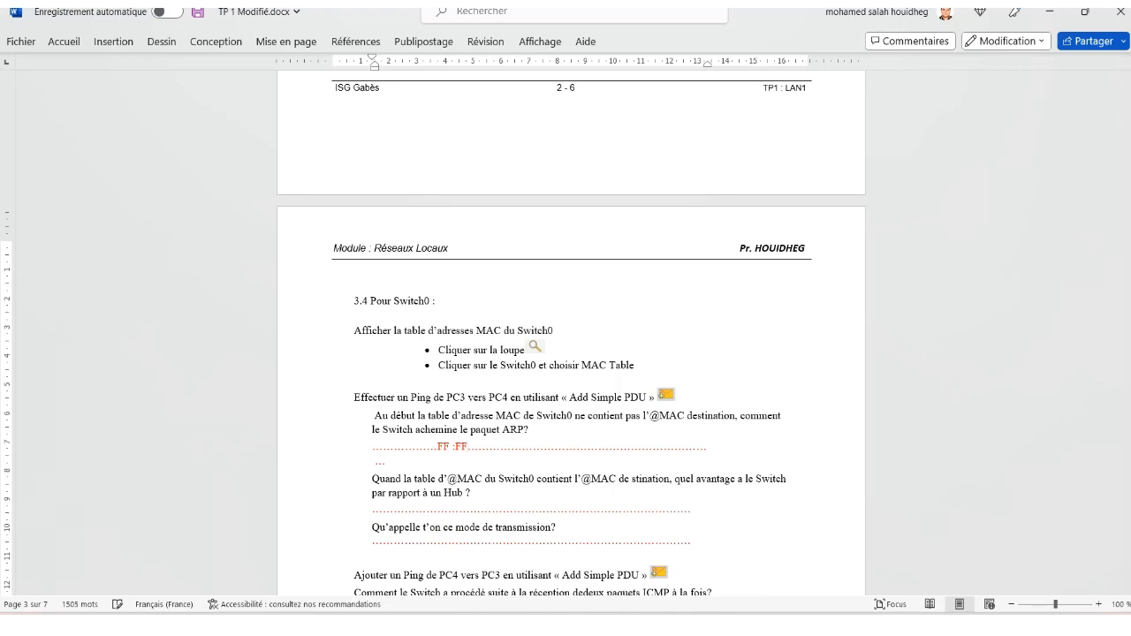
text( :)
text(FF/)
key(BackSpace)
text(:ff)
key(BackSpace)
key(BackSpace)
text(FF :)
text(FF :FF)
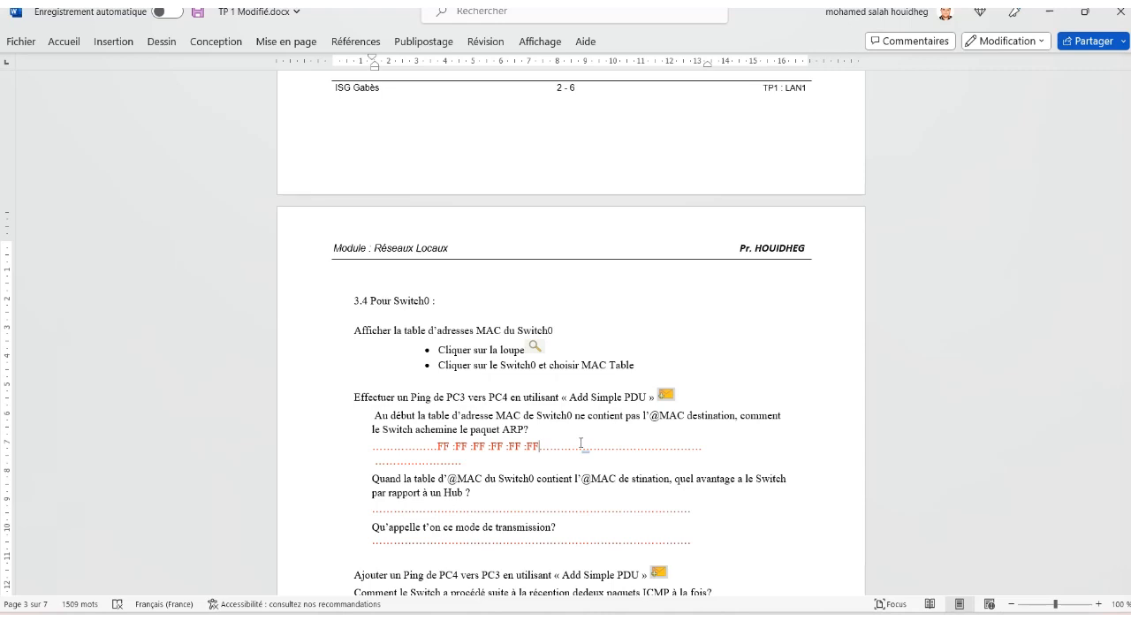
drag(438, 446, 538, 450)
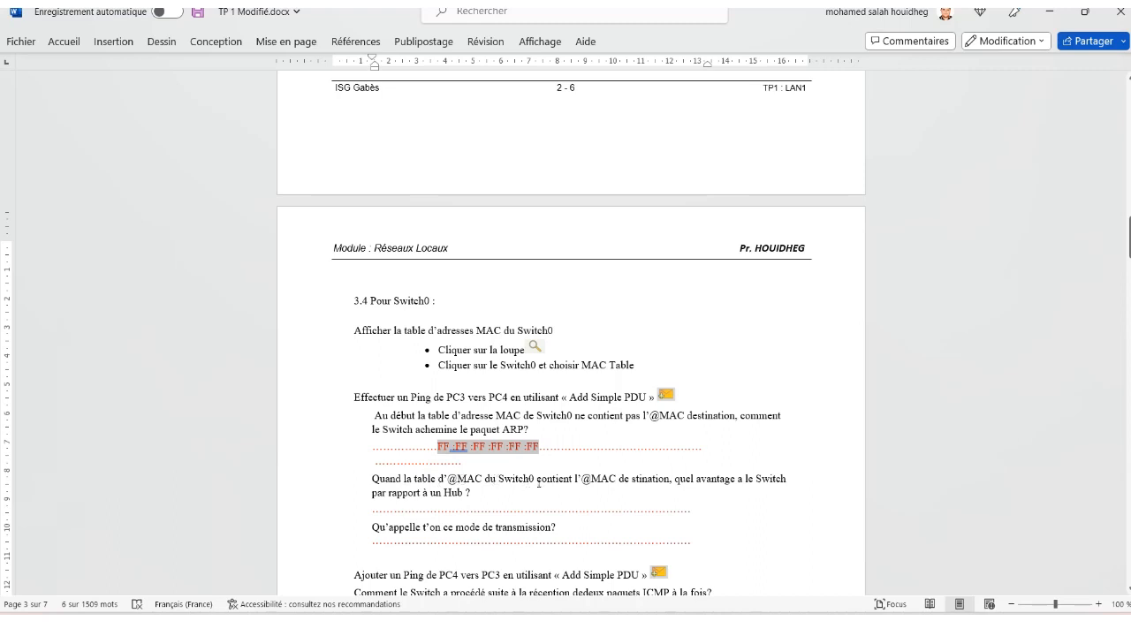
- Correct the misspelled "de stination" to "destination" in the question comparing the Switch with a Hub
click(633, 481)
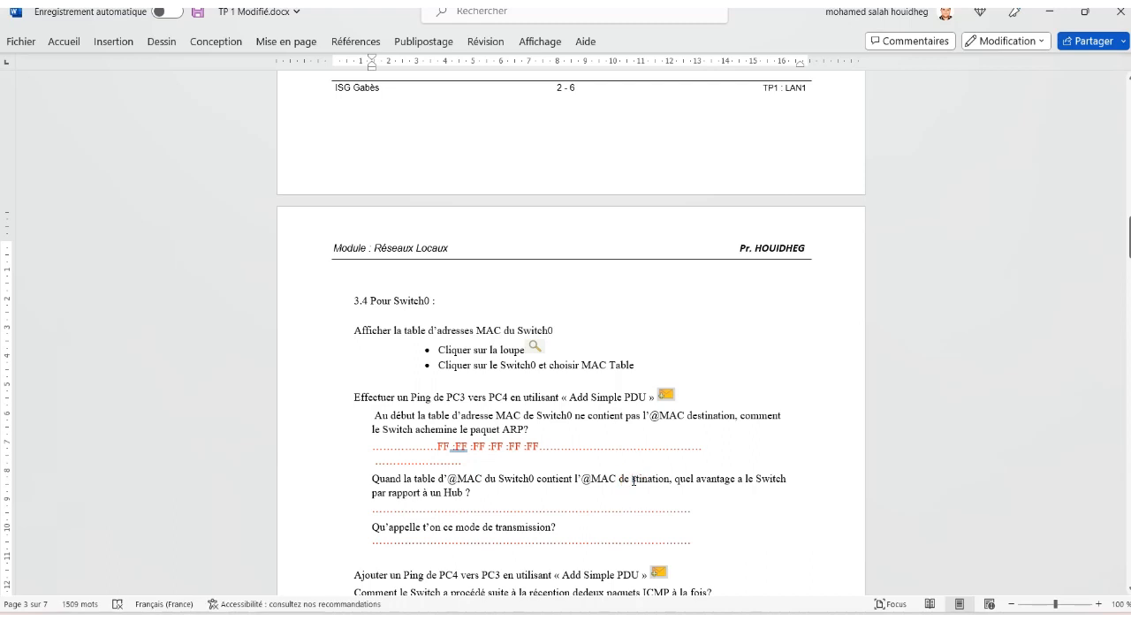
text(DE)
key(BackSpace)
key(BackSpace)
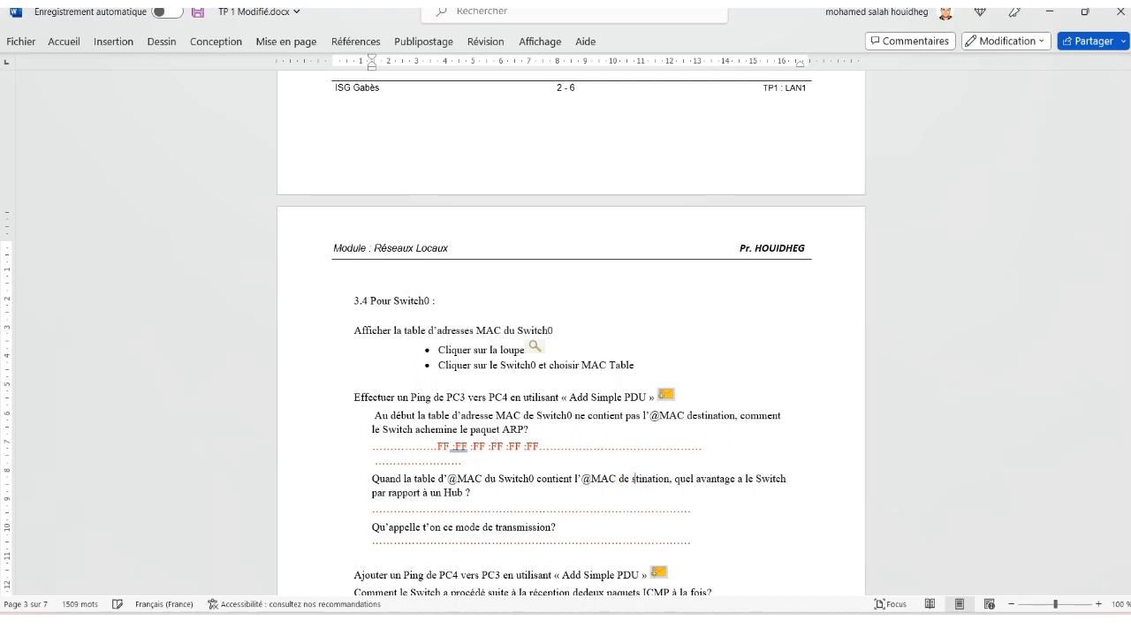
text(de)
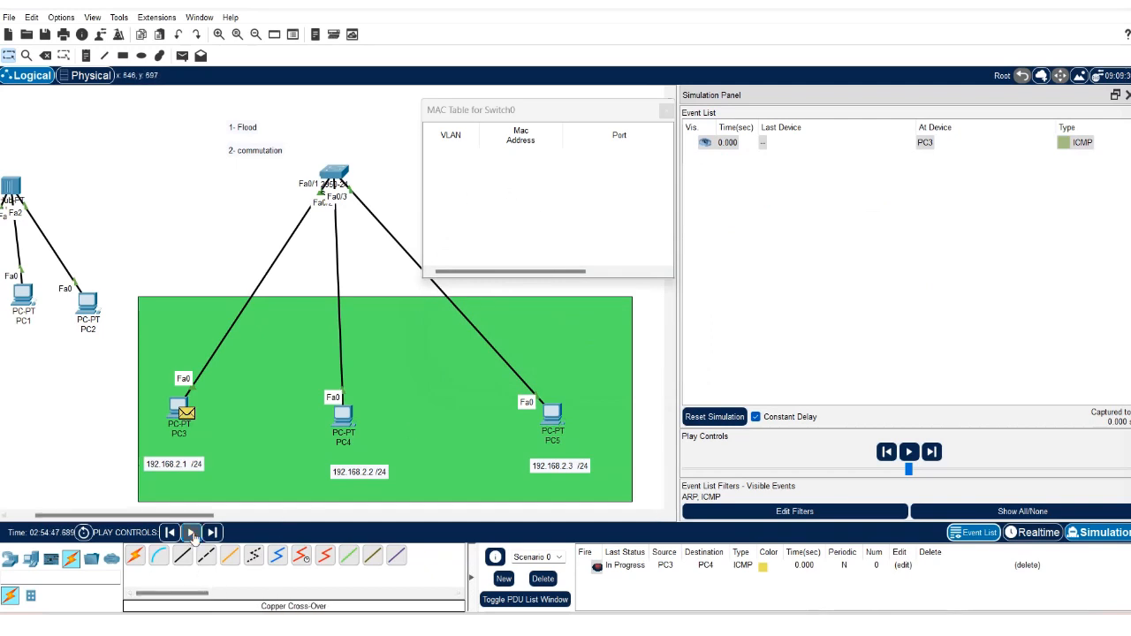
- Play the PC3-to-PC4 ping again in Cisco Packet Tracer, and answer the transmission mode question in Word with "commutation (switching)"
click(191, 532)
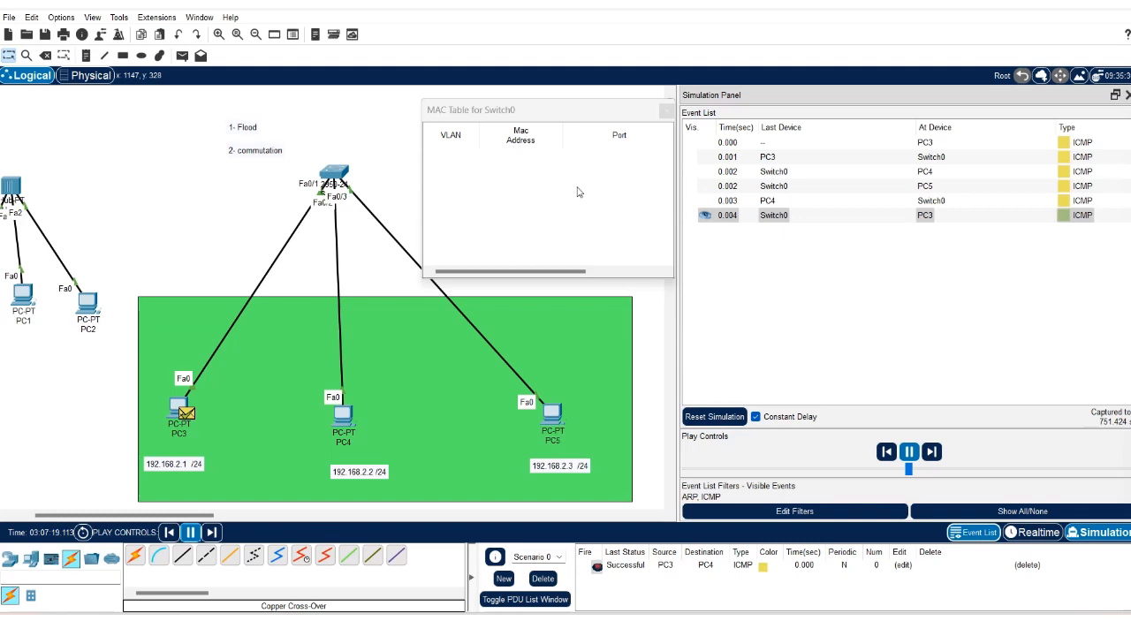
click(860, 611)
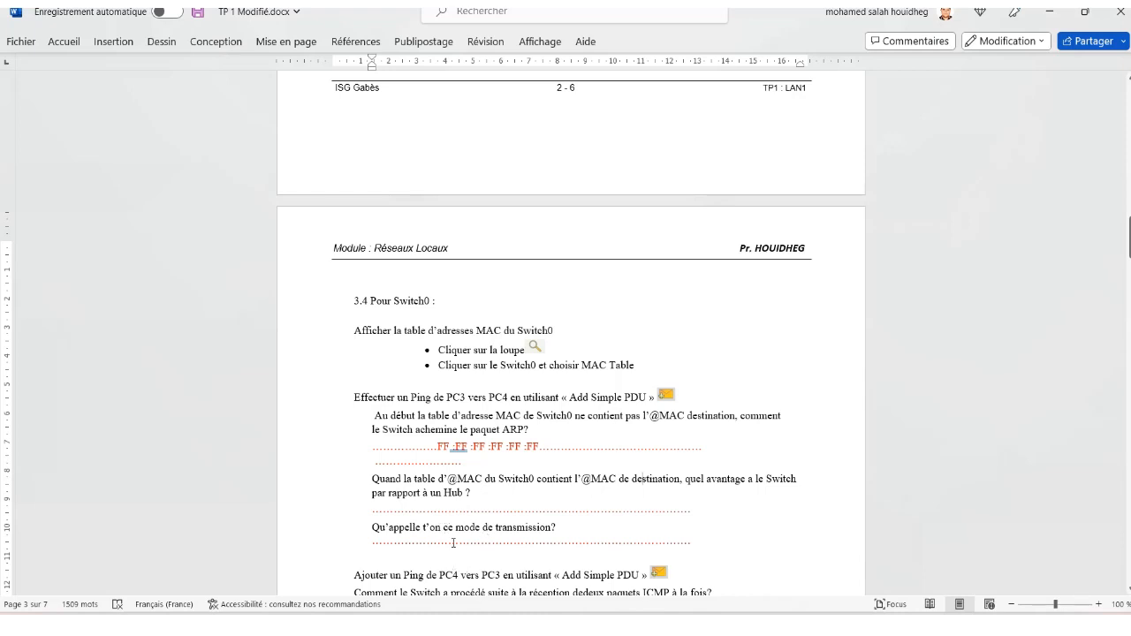
click(451, 540)
scroll(451, 540, up, 1)
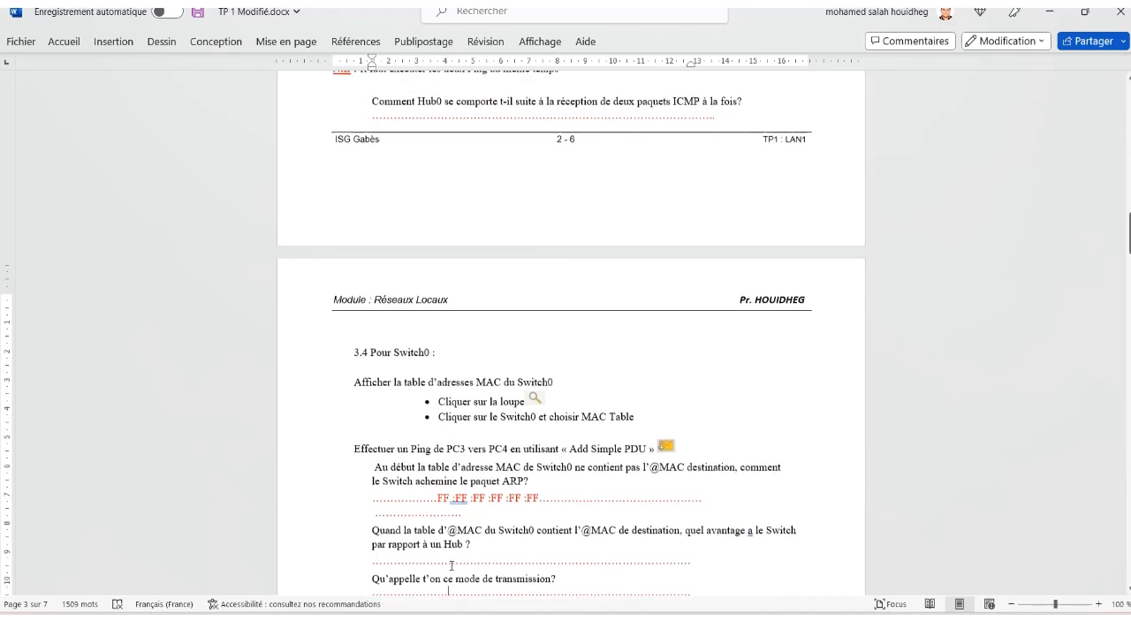
text(commuta)
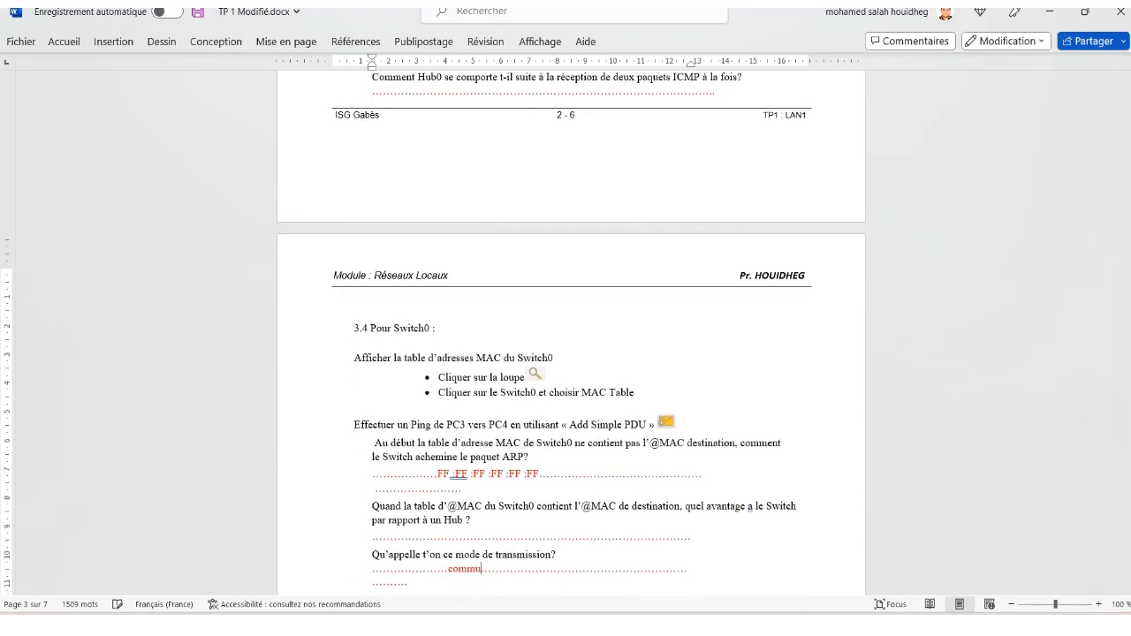
text(tio)
text(n)
key(Return)
key(BackSpace)
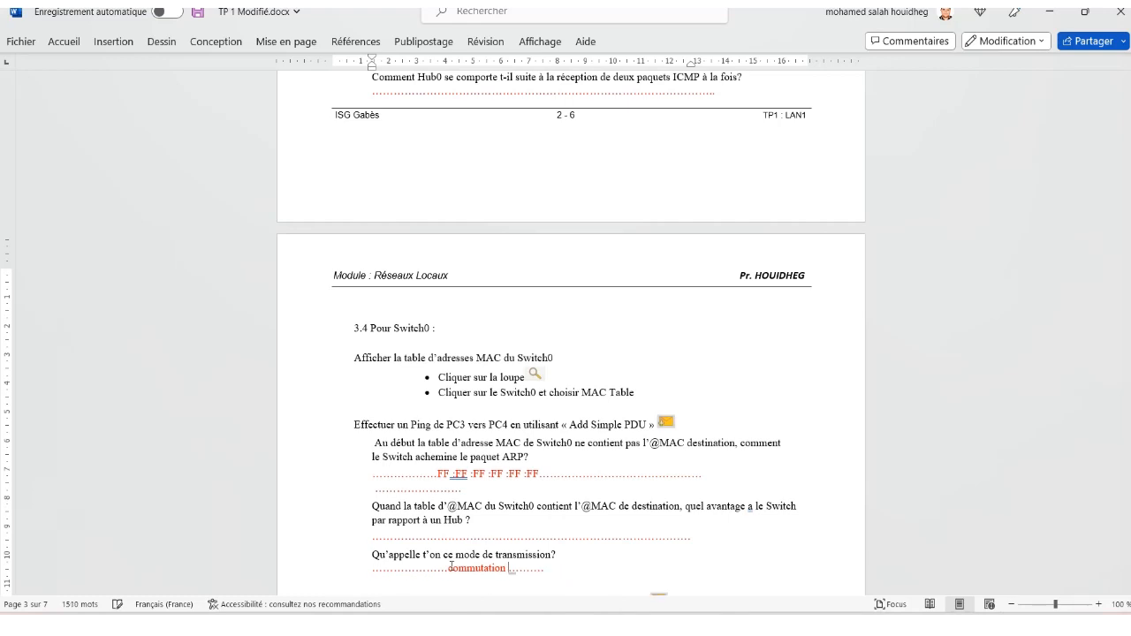
text((switching))
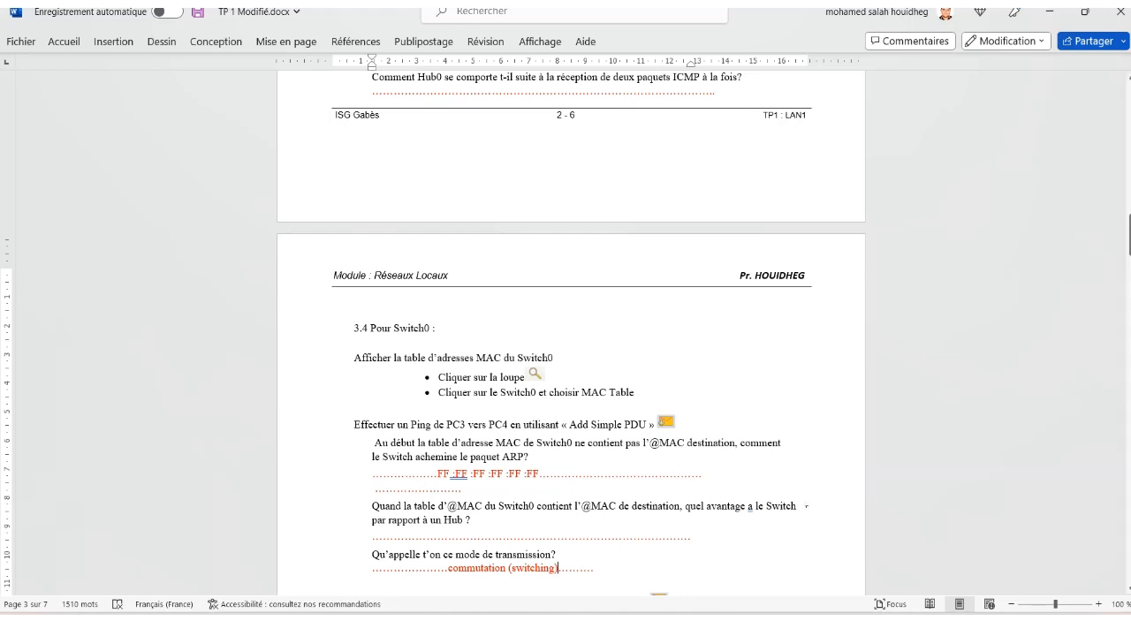
- Back in Cisco Packet Tracer, clear the full event list, and close Switch0's MAC table and delete the current PDU scenario
key(alt+Tab)
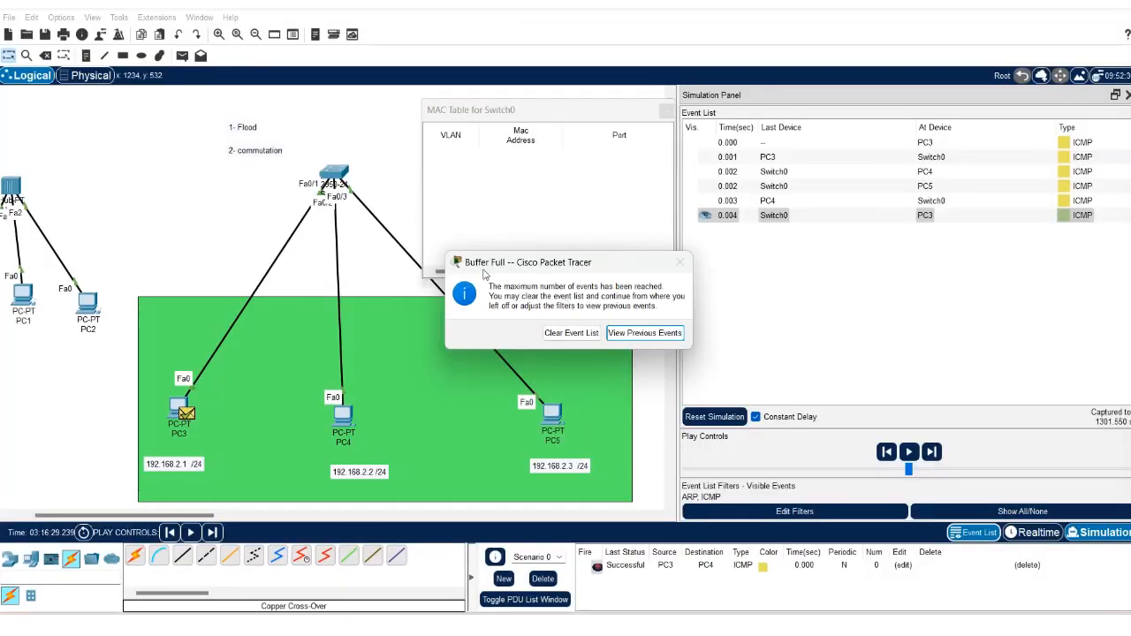
click(571, 334)
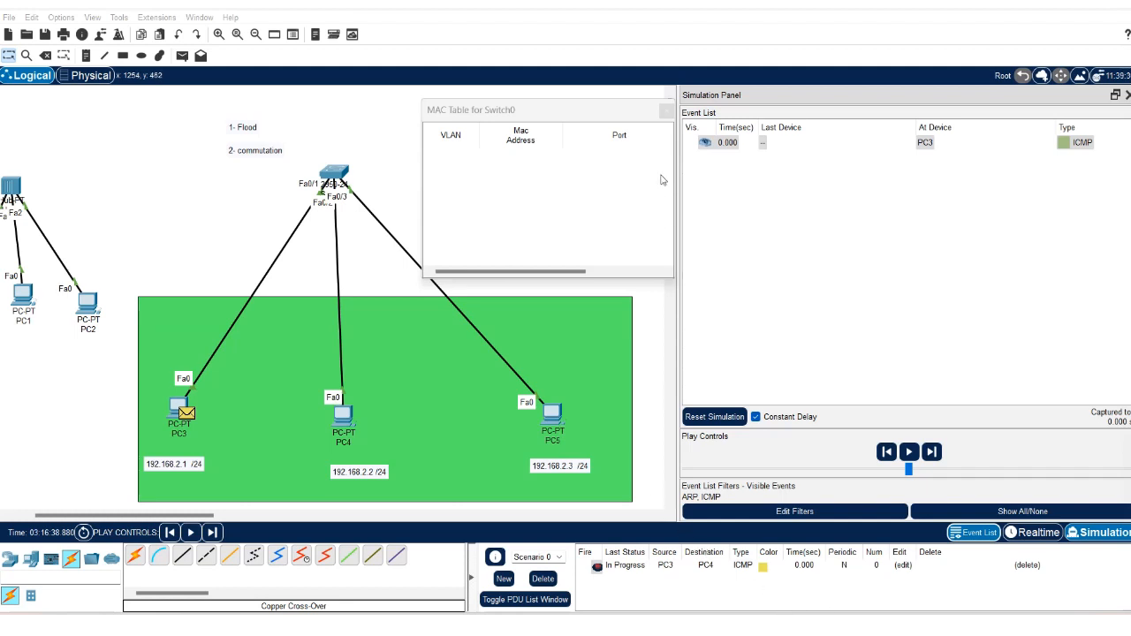
click(664, 113)
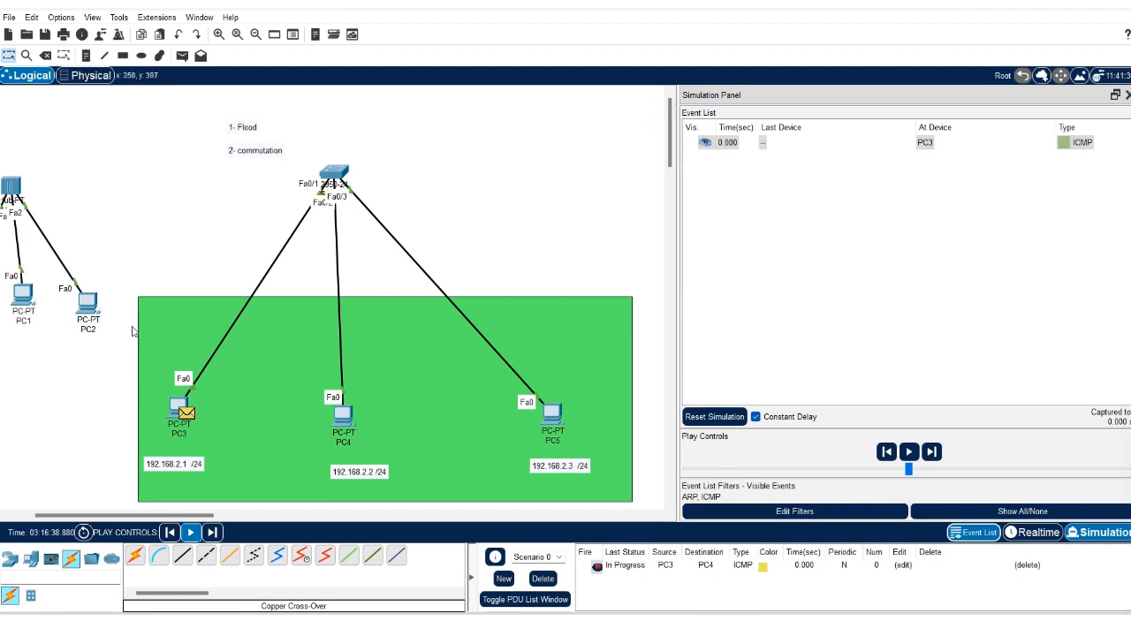
click(543, 579)
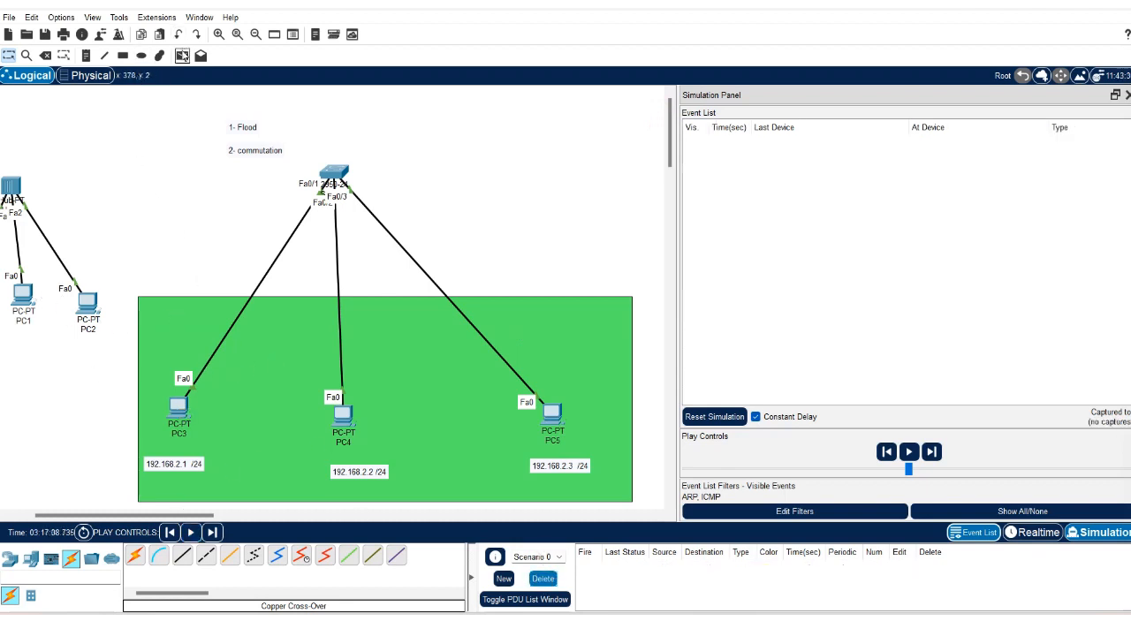
- Add simple PDUs from PC3 to PC5 and from PC5 to PC3, and play the simulation of both pings
click(182, 55)
click(179, 407)
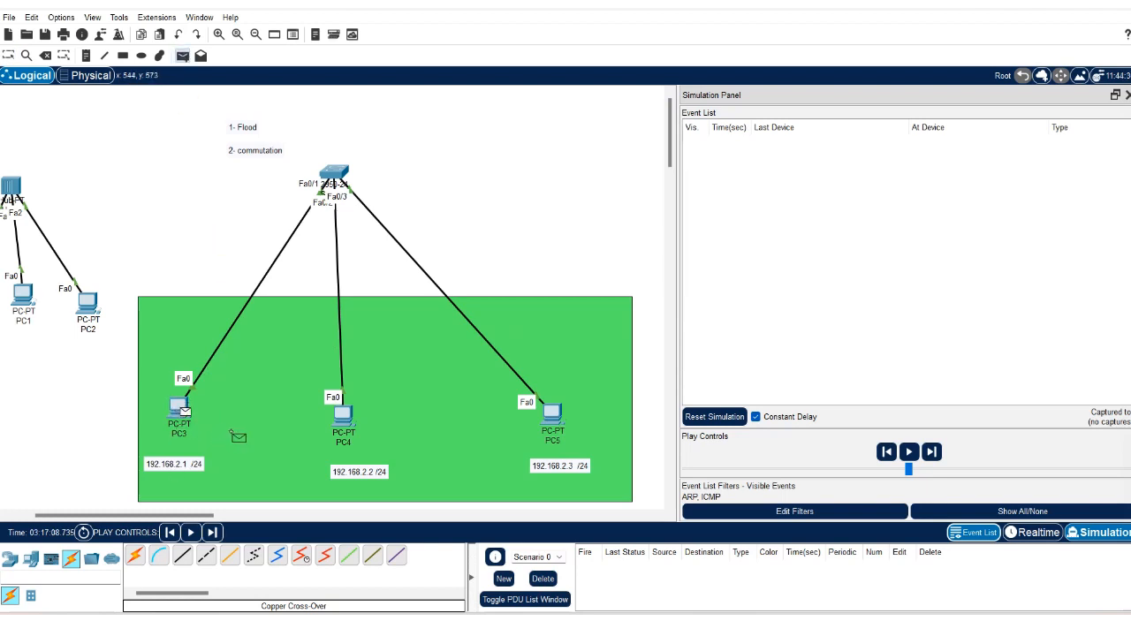
click(550, 416)
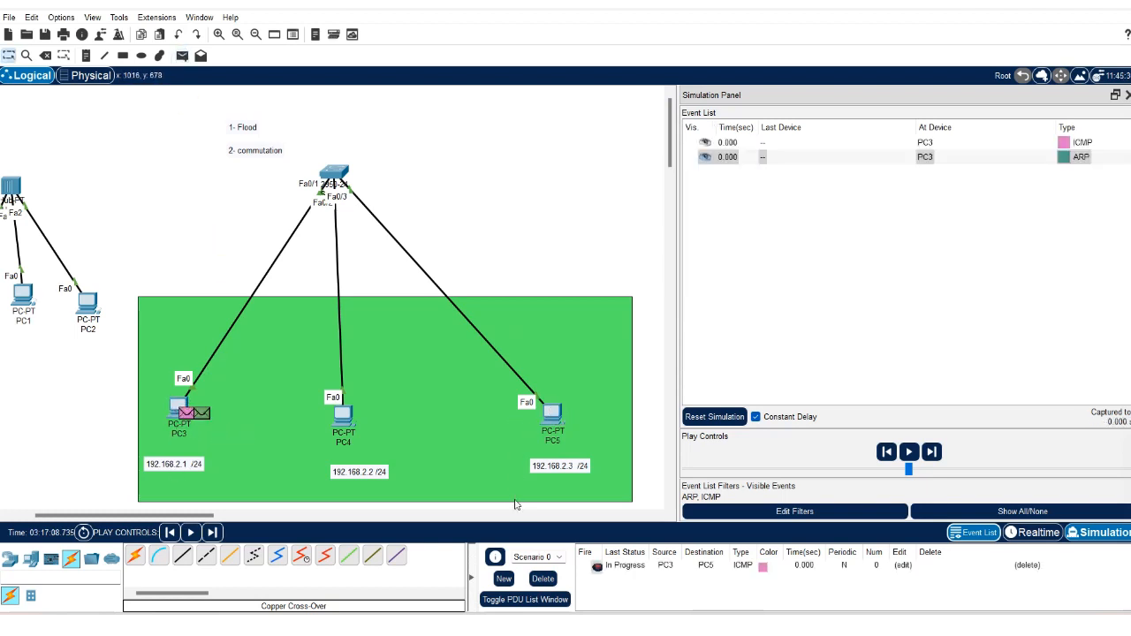
click(183, 56)
click(551, 412)
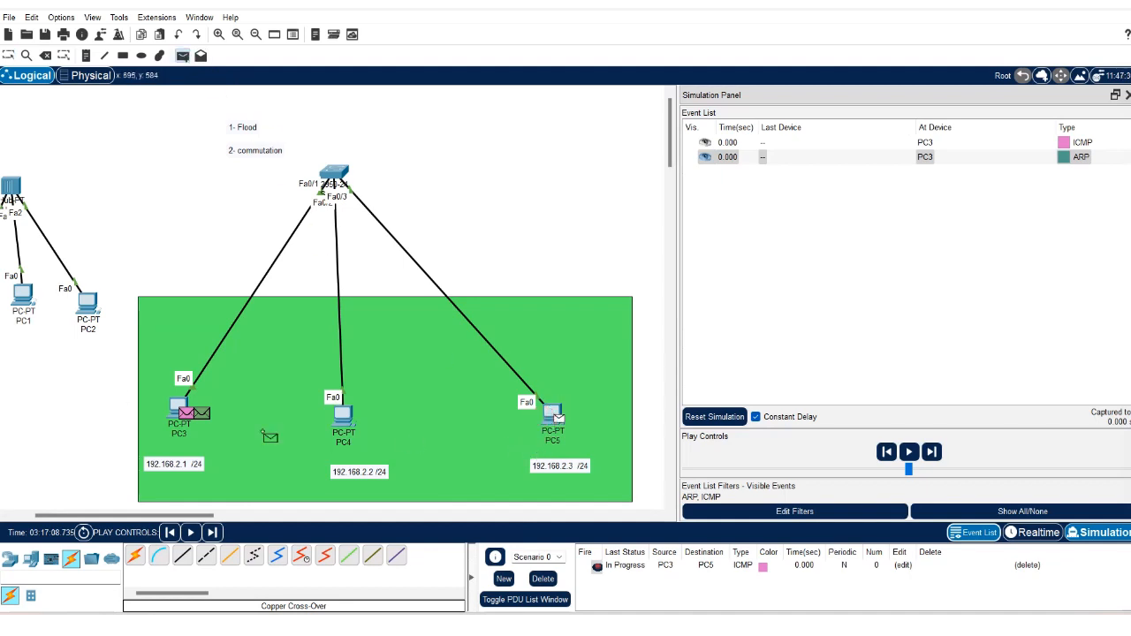
click(177, 411)
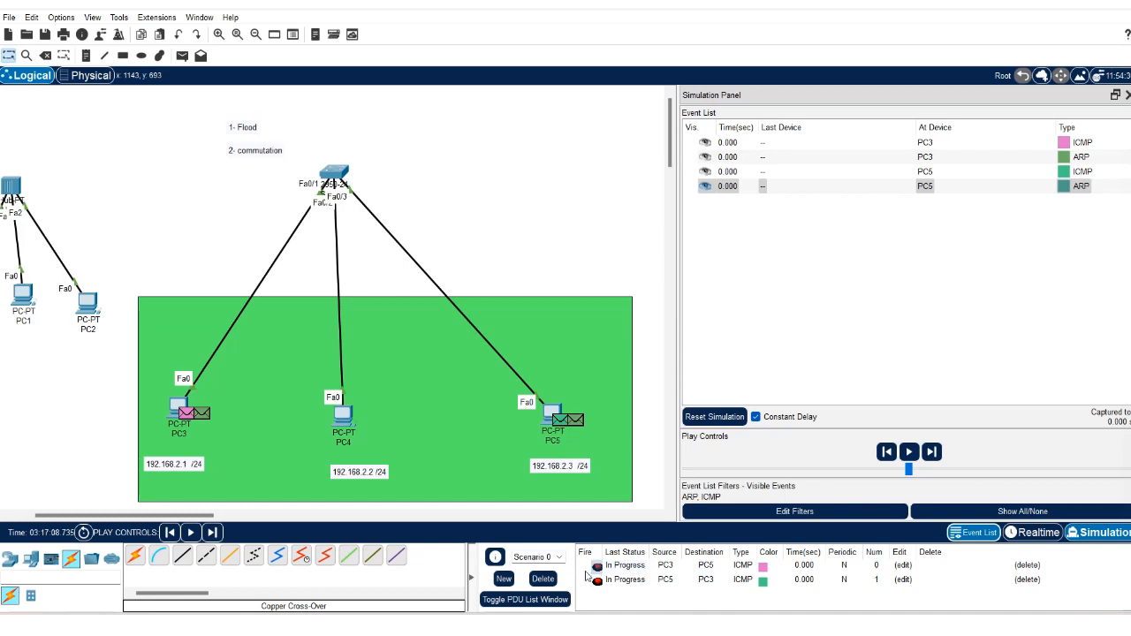
click(192, 533)
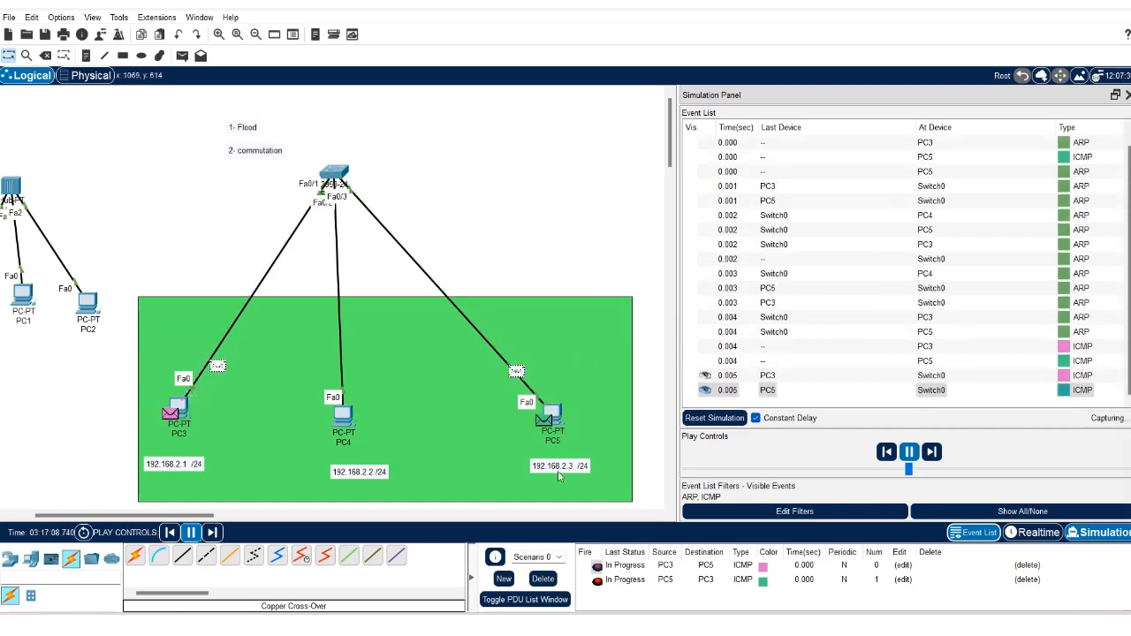
- Switch to the Word document and correct "dedeux" to "de deux" in the question about the Switch receiving two ICMP packets at once
key(alt+Tab)
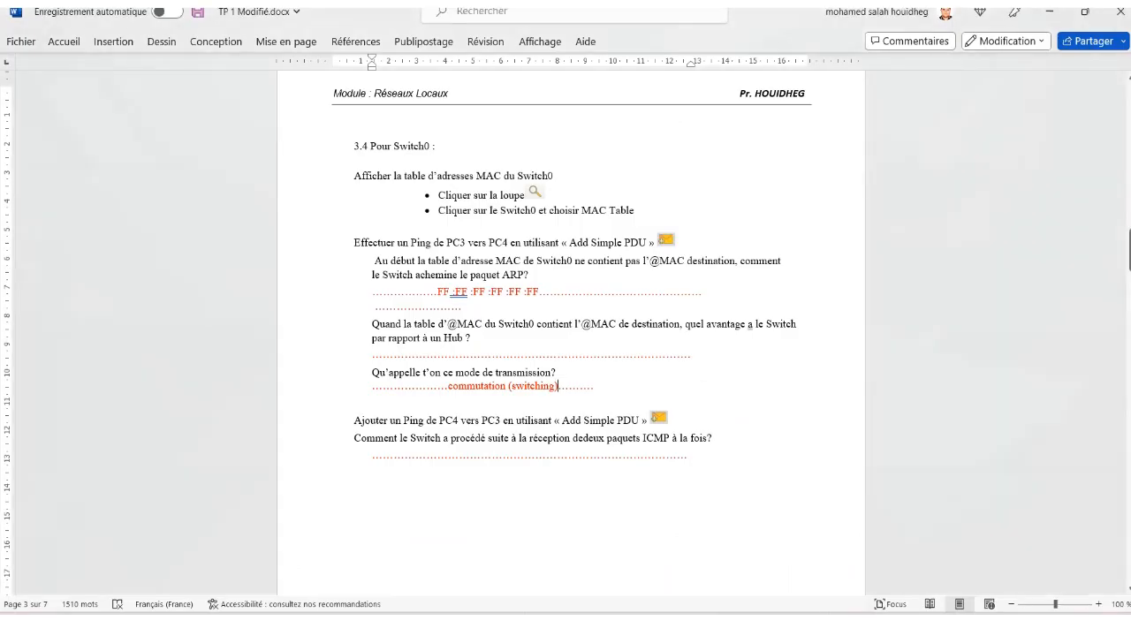
key(alt+Tab)
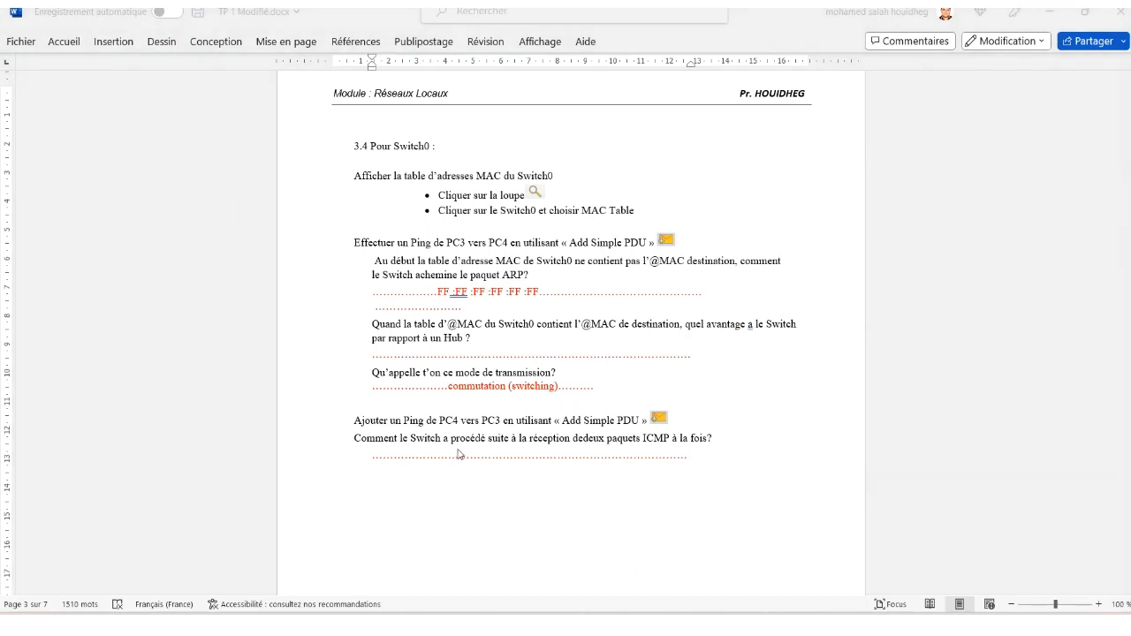
click(587, 442)
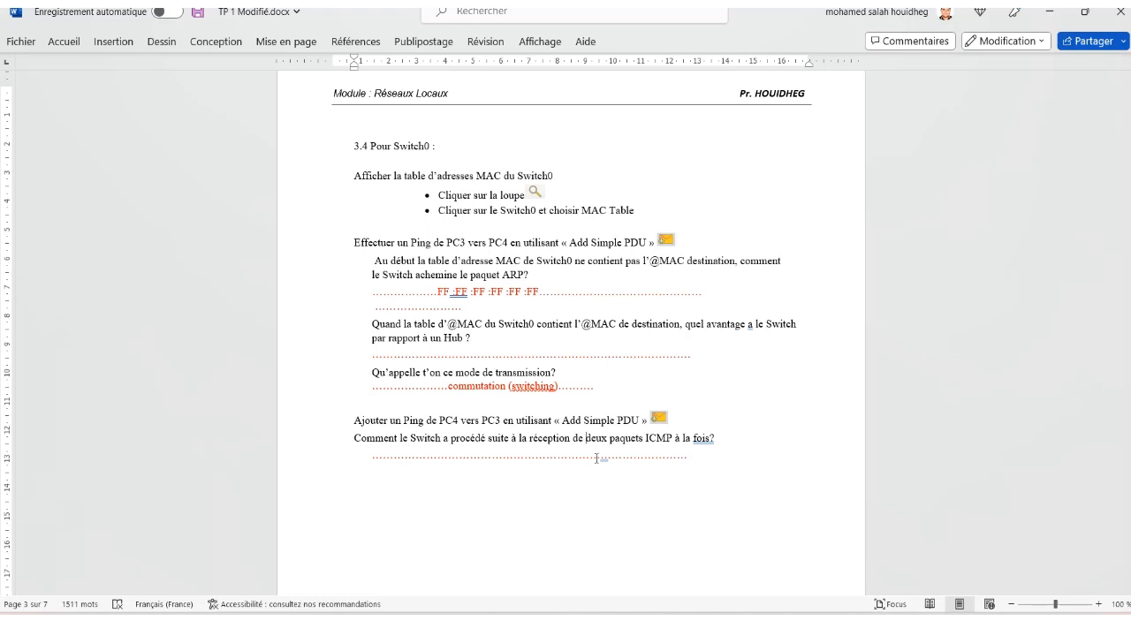
click(954, 623)
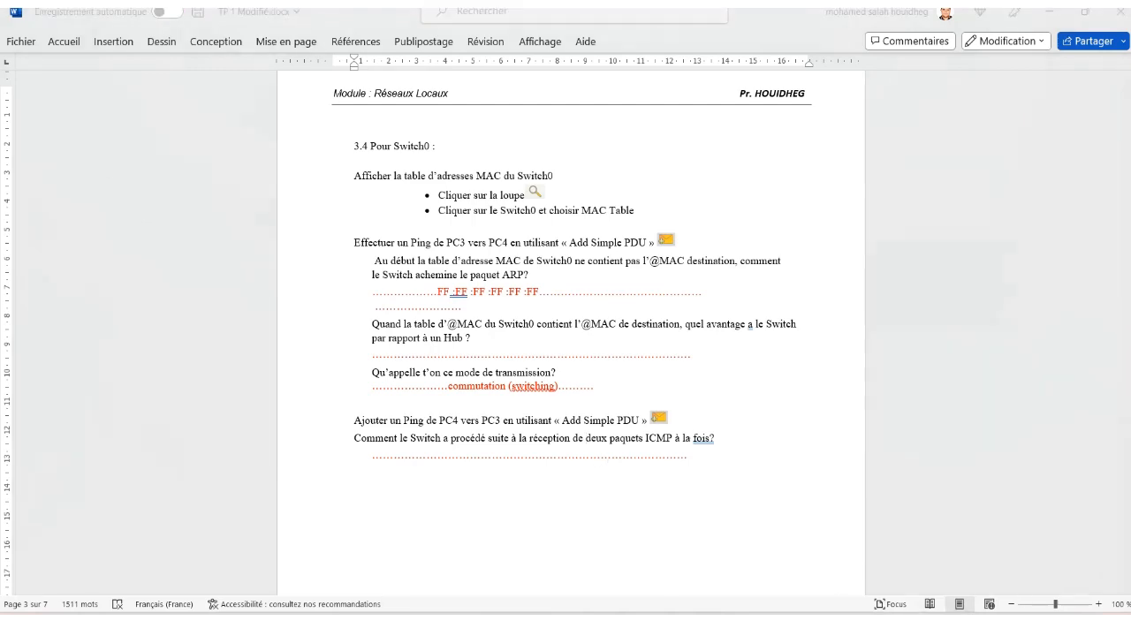